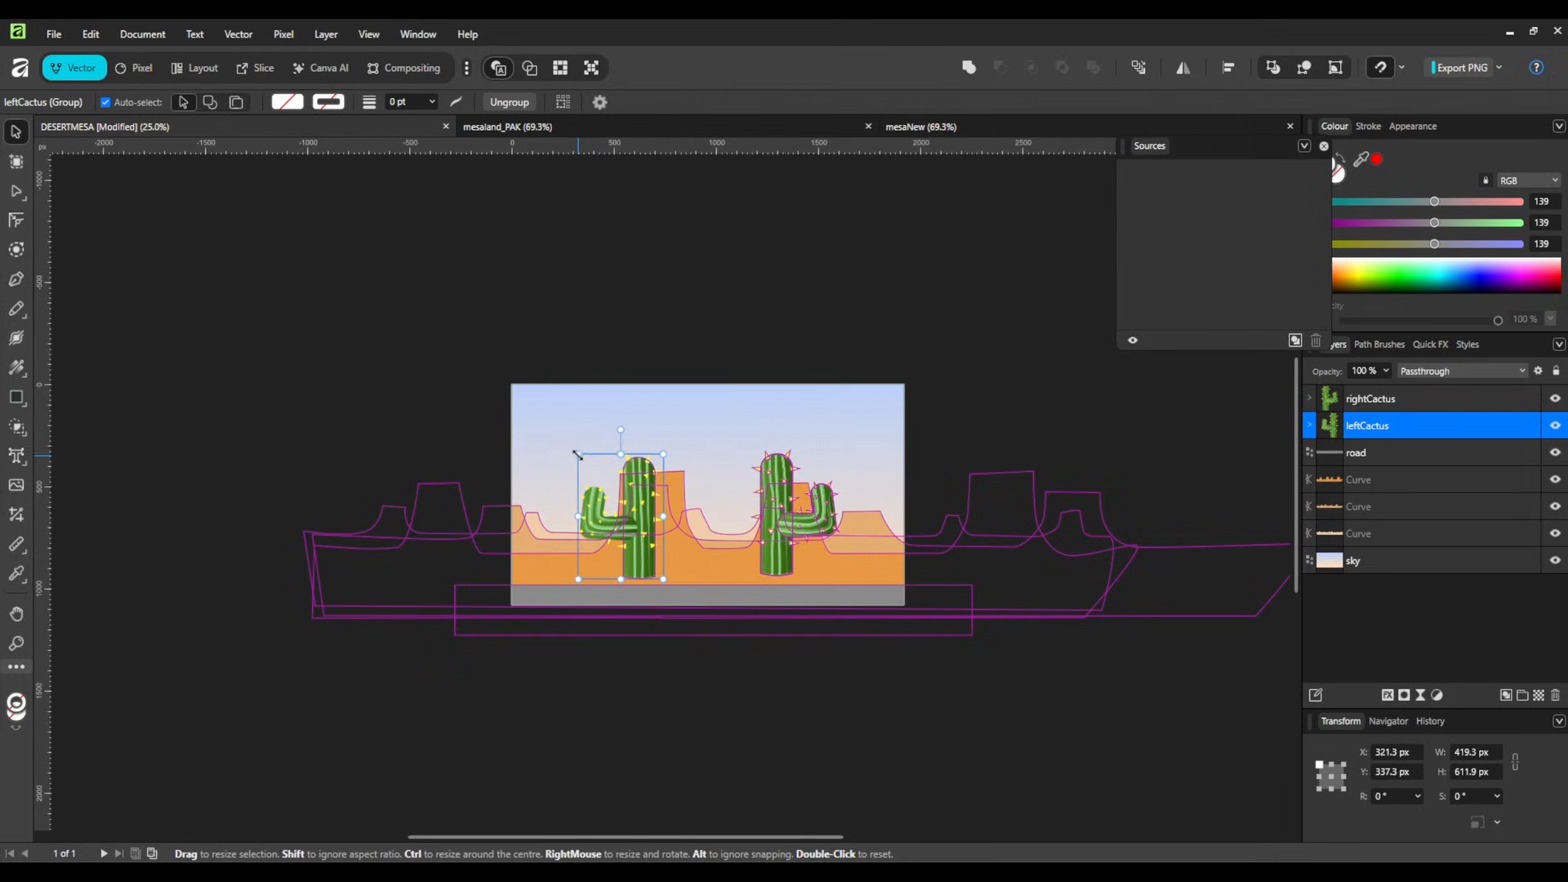
# Step: Enlarge the left cactus to about 569 × 777 px and the right cactus to about 528 × 763 px, and clear the selection
pyautogui.moveTo(575, 454); pyautogui.dragTo(550, 425)
pyautogui.click(1370, 399)
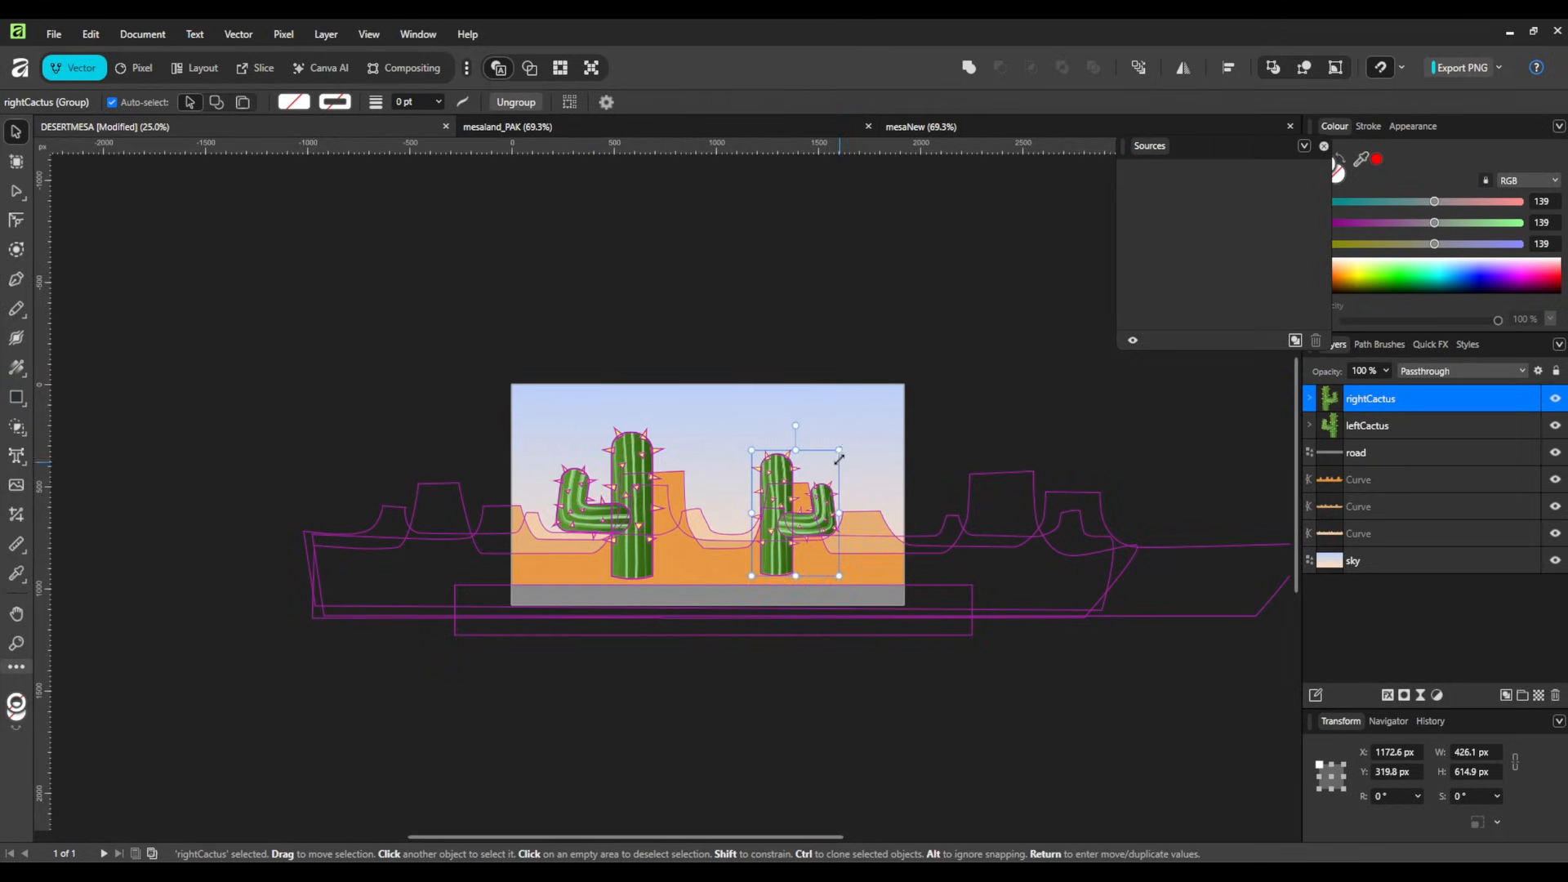
pyautogui.moveTo(839, 450); pyautogui.dragTo(868, 427)
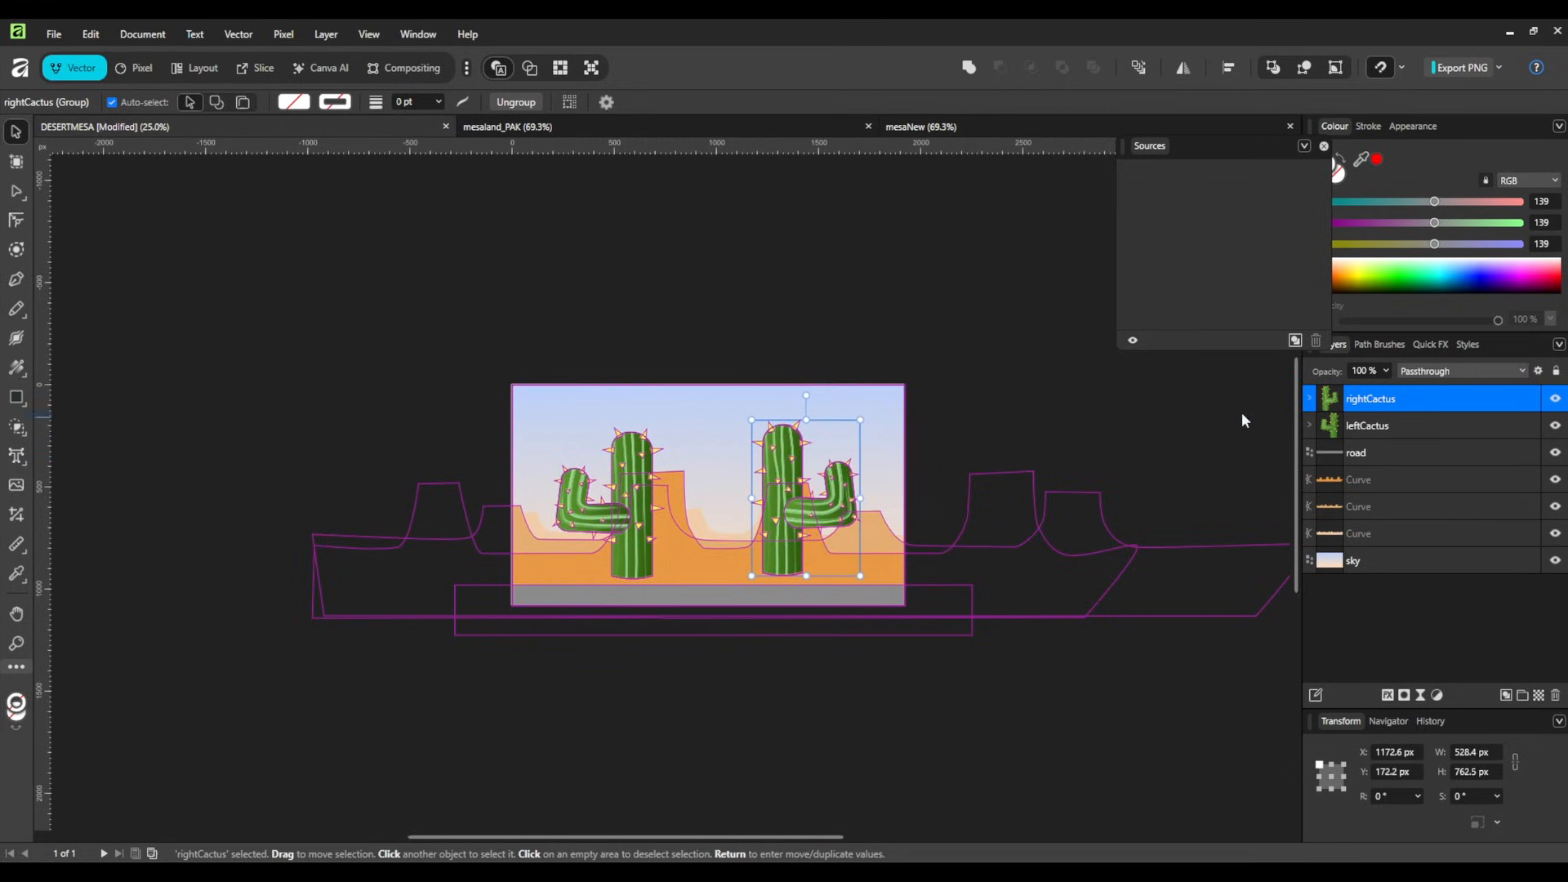
pyautogui.click(1356, 426)
pyautogui.moveTo(554, 428); pyautogui.dragTo(547, 420)
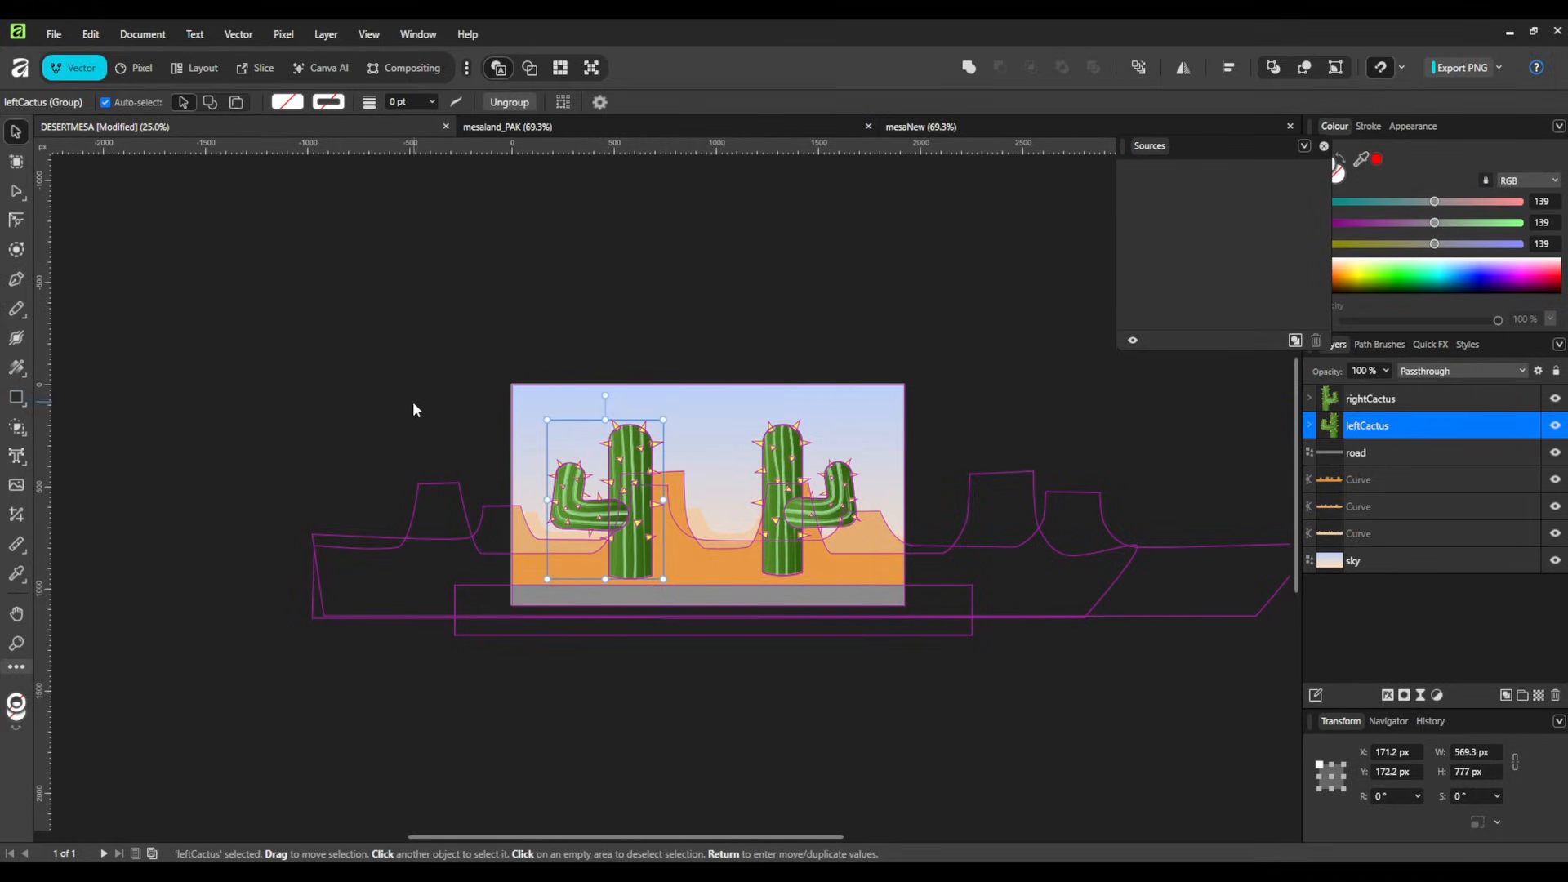
pyautogui.click(413, 405)
# Step: Toggle clip to canvas to reveal the landscape and road shapes extending beyond the page
pyautogui.moveTo(994, 757); pyautogui.dragTo(966, 772)
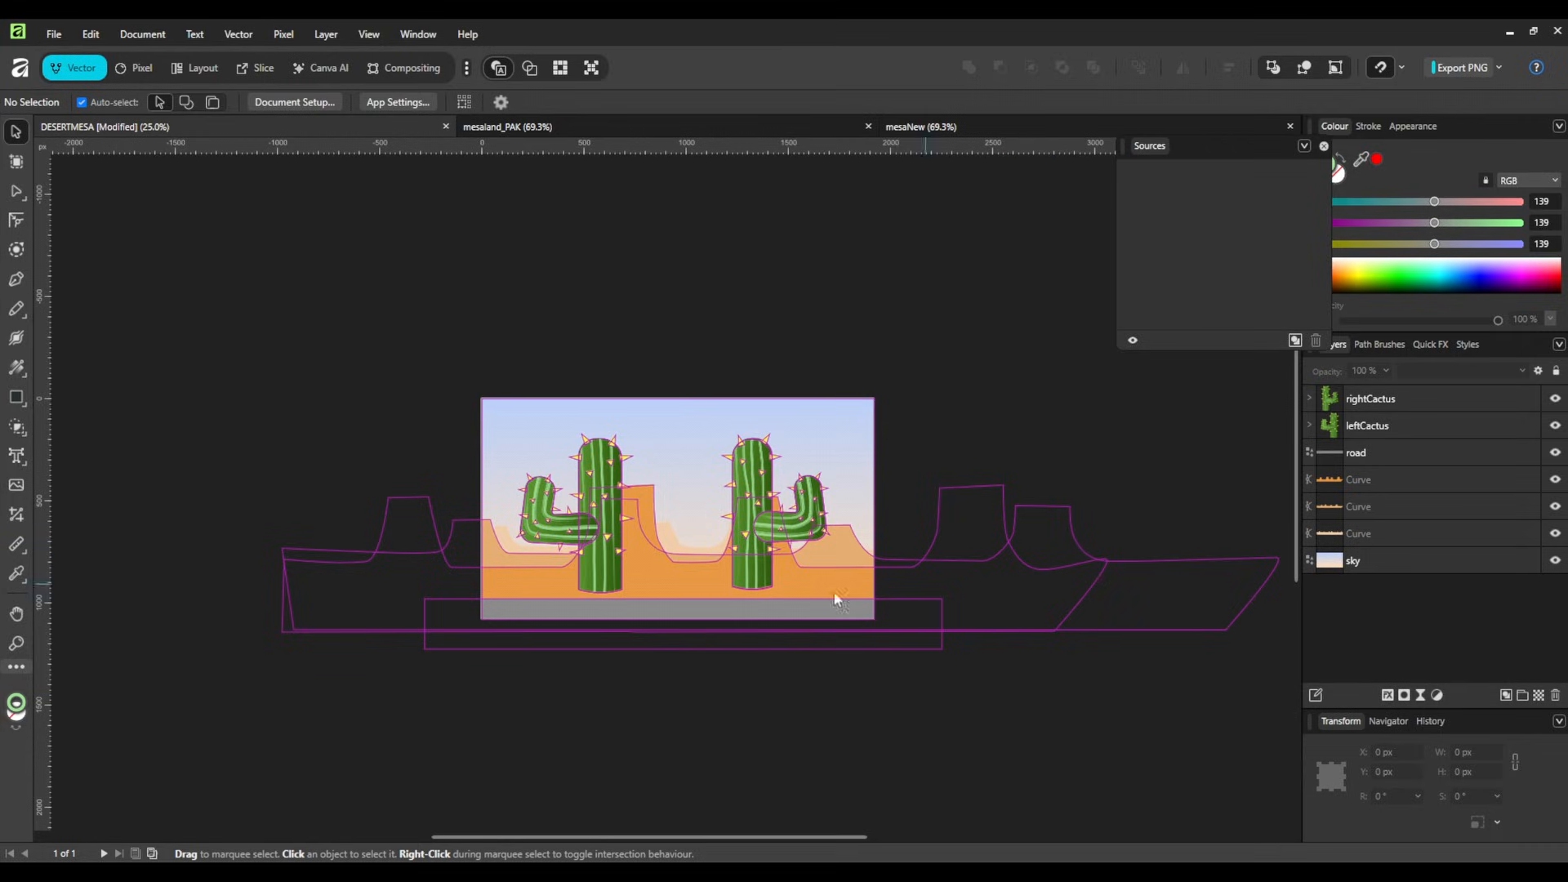
pyautogui.moveTo(1105, 560); pyautogui.dragTo(1038, 537)
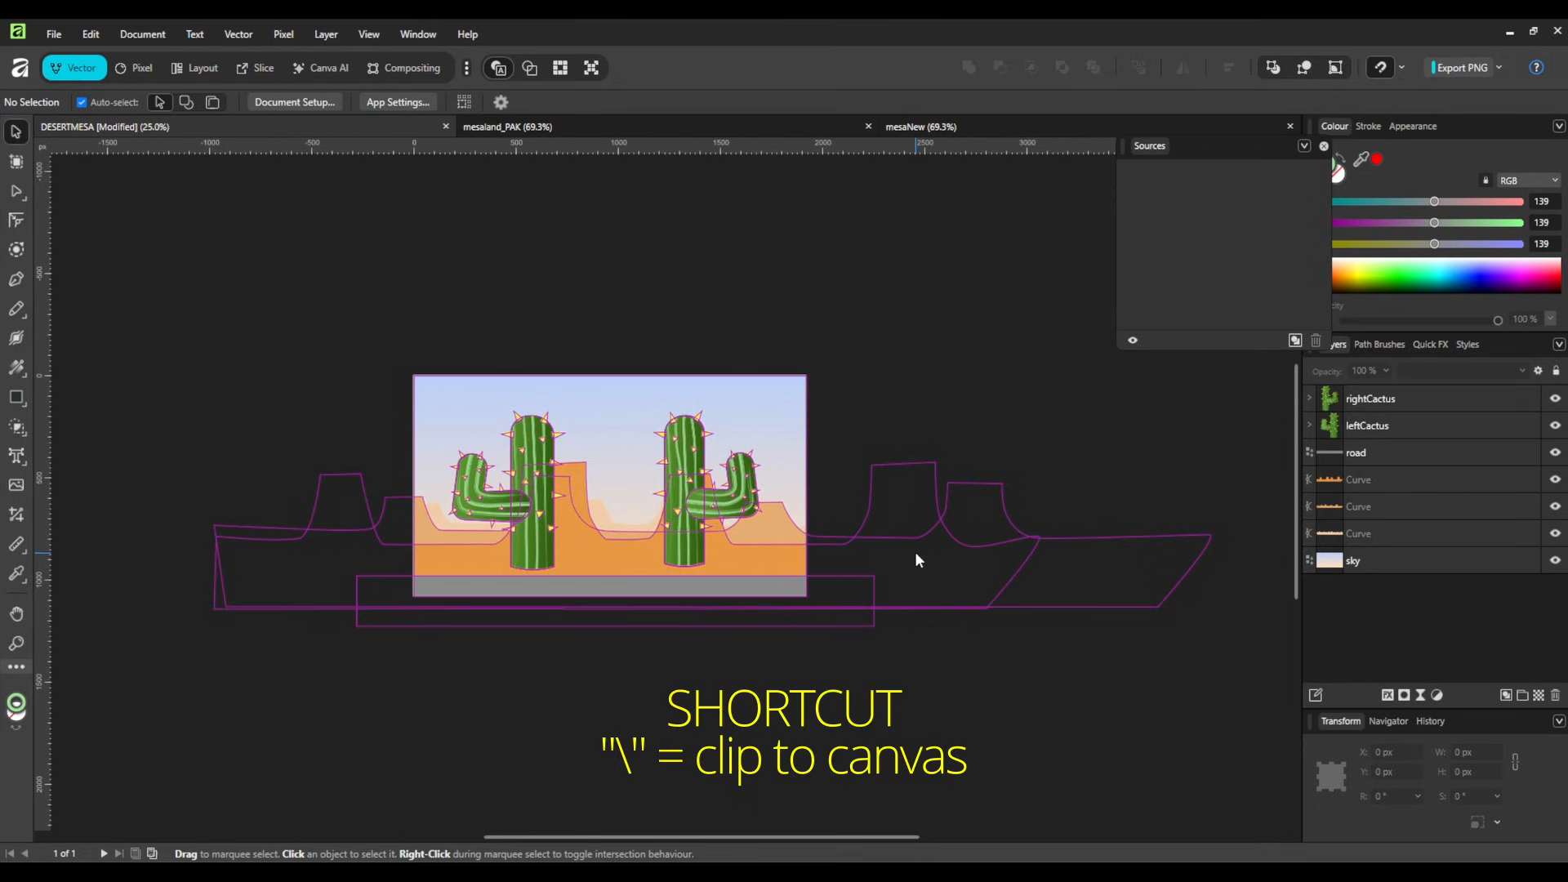
pyautogui.press('\\')
pyautogui.press('\\')
pyautogui.press('\\')
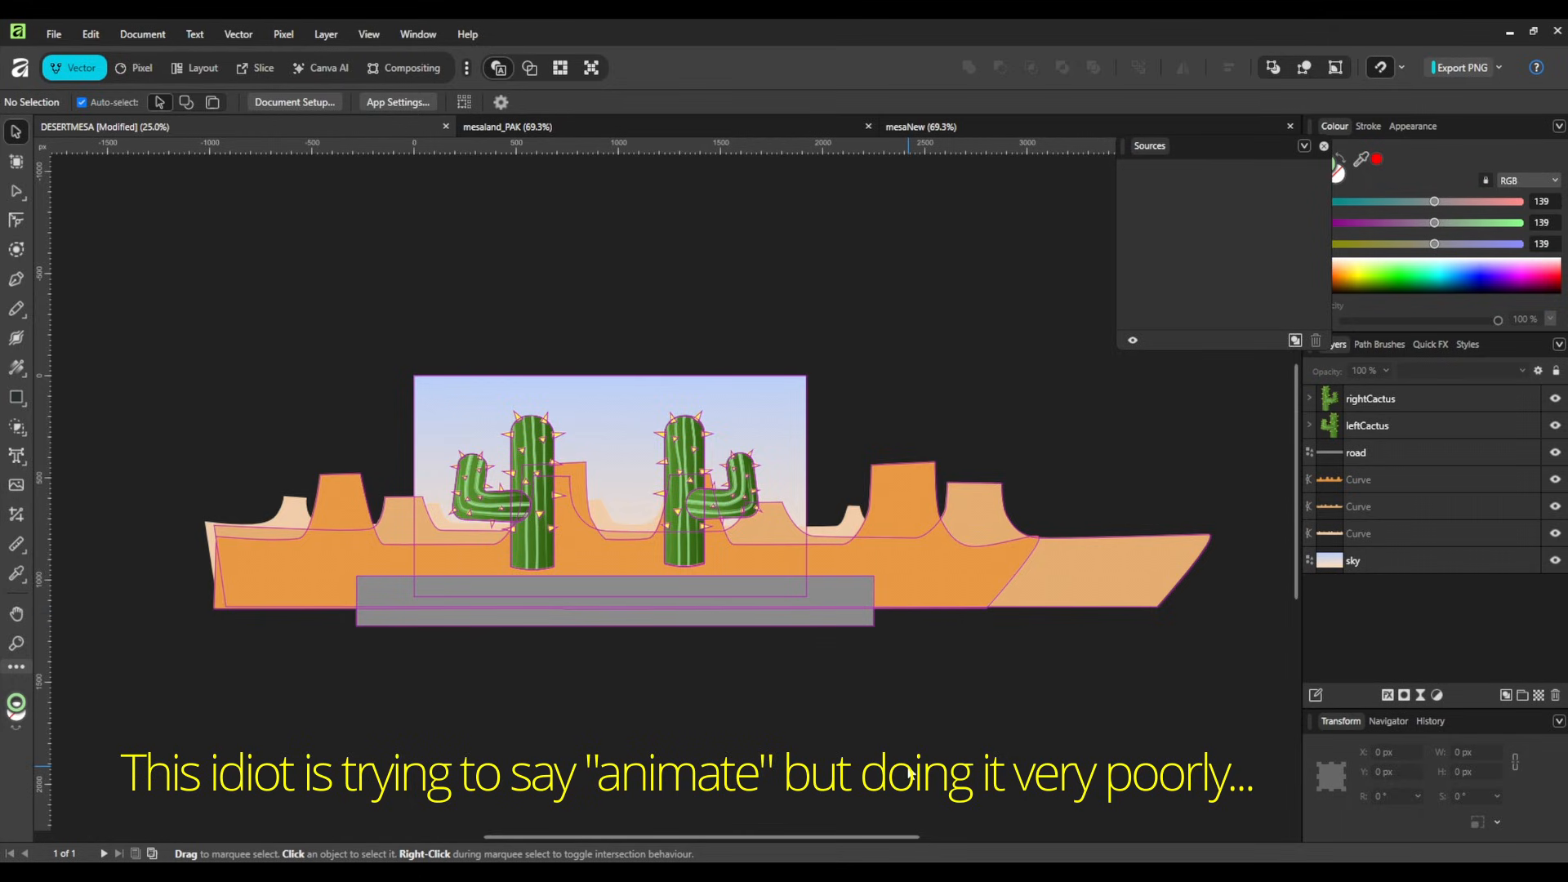
# Step: Examine the sky layer and the curves and spine group inside the rightCactus group, ending on the arm's stripe curve
pyautogui.click(1407, 558)
pyautogui.click(1374, 403)
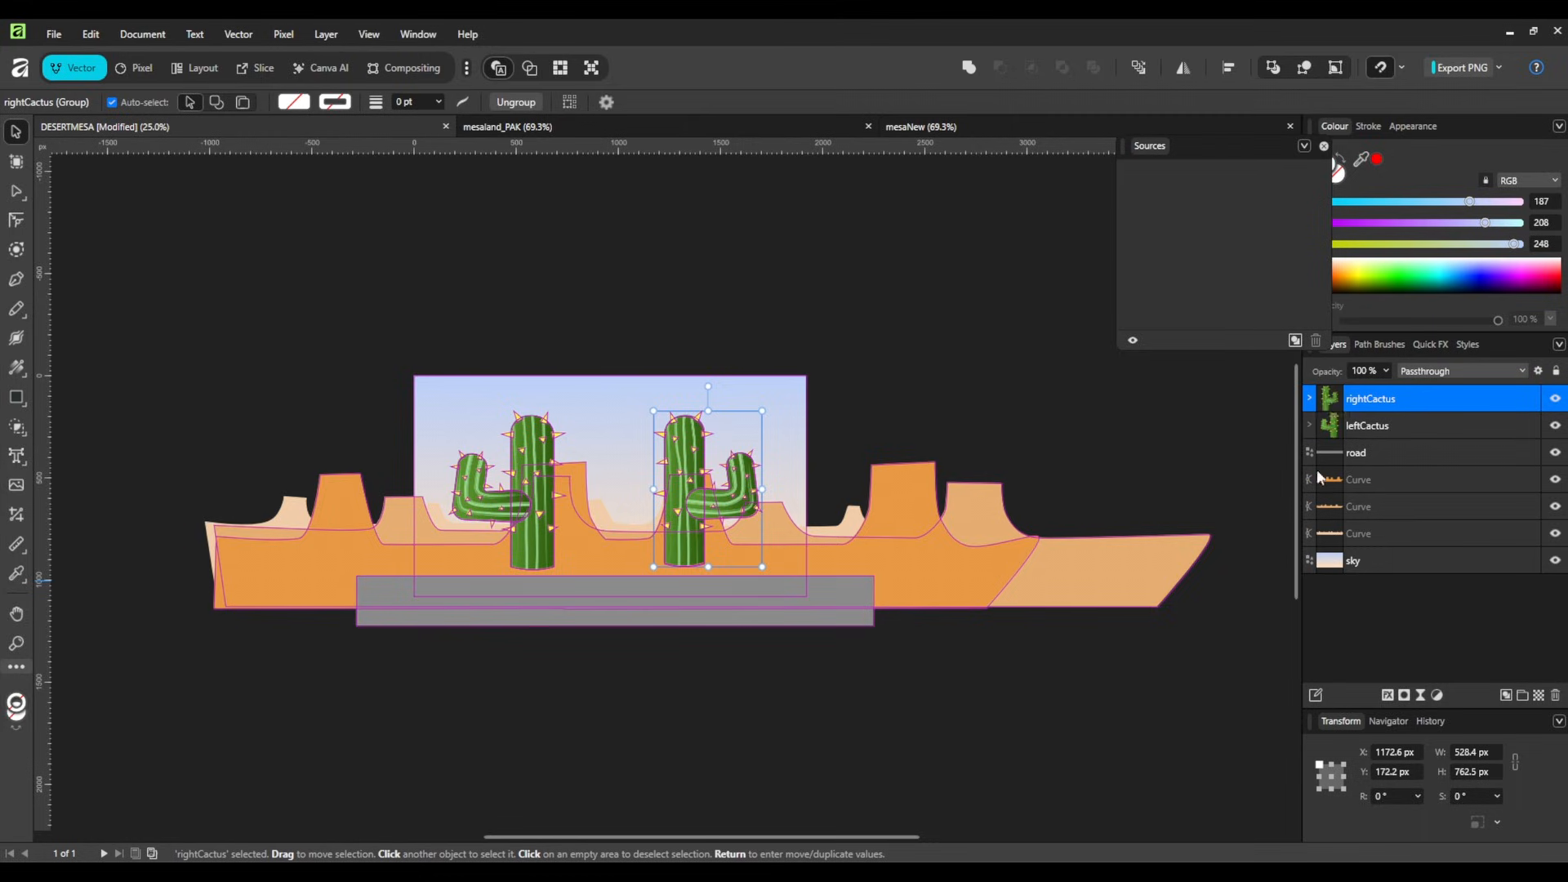
pyautogui.click(1309, 399)
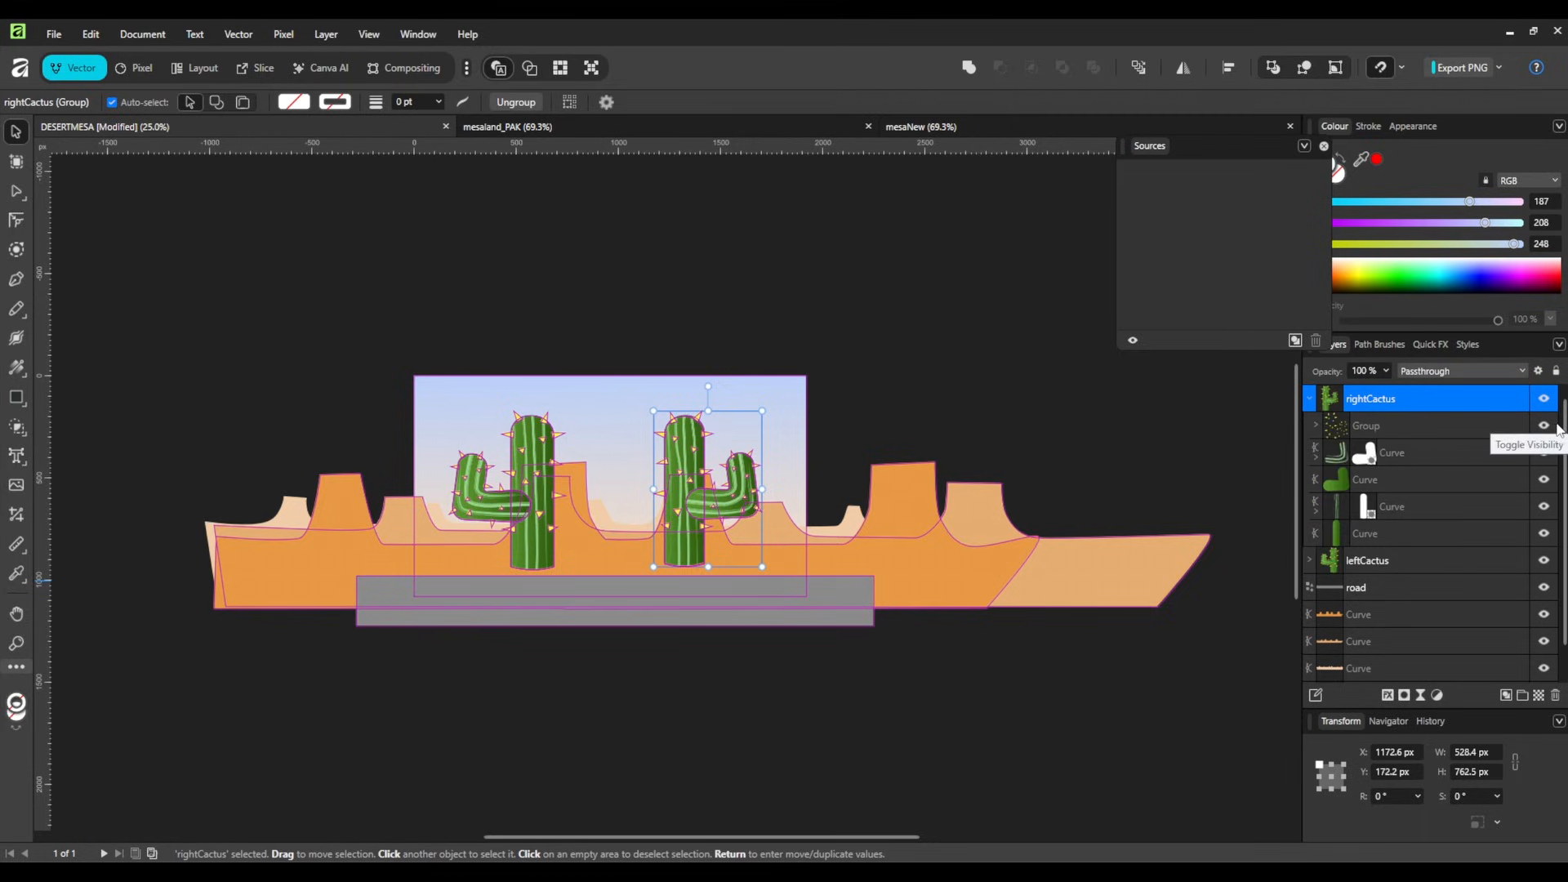
pyautogui.click(1417, 432)
pyautogui.moveTo(1415, 461); pyautogui.dragTo(1336, 488)
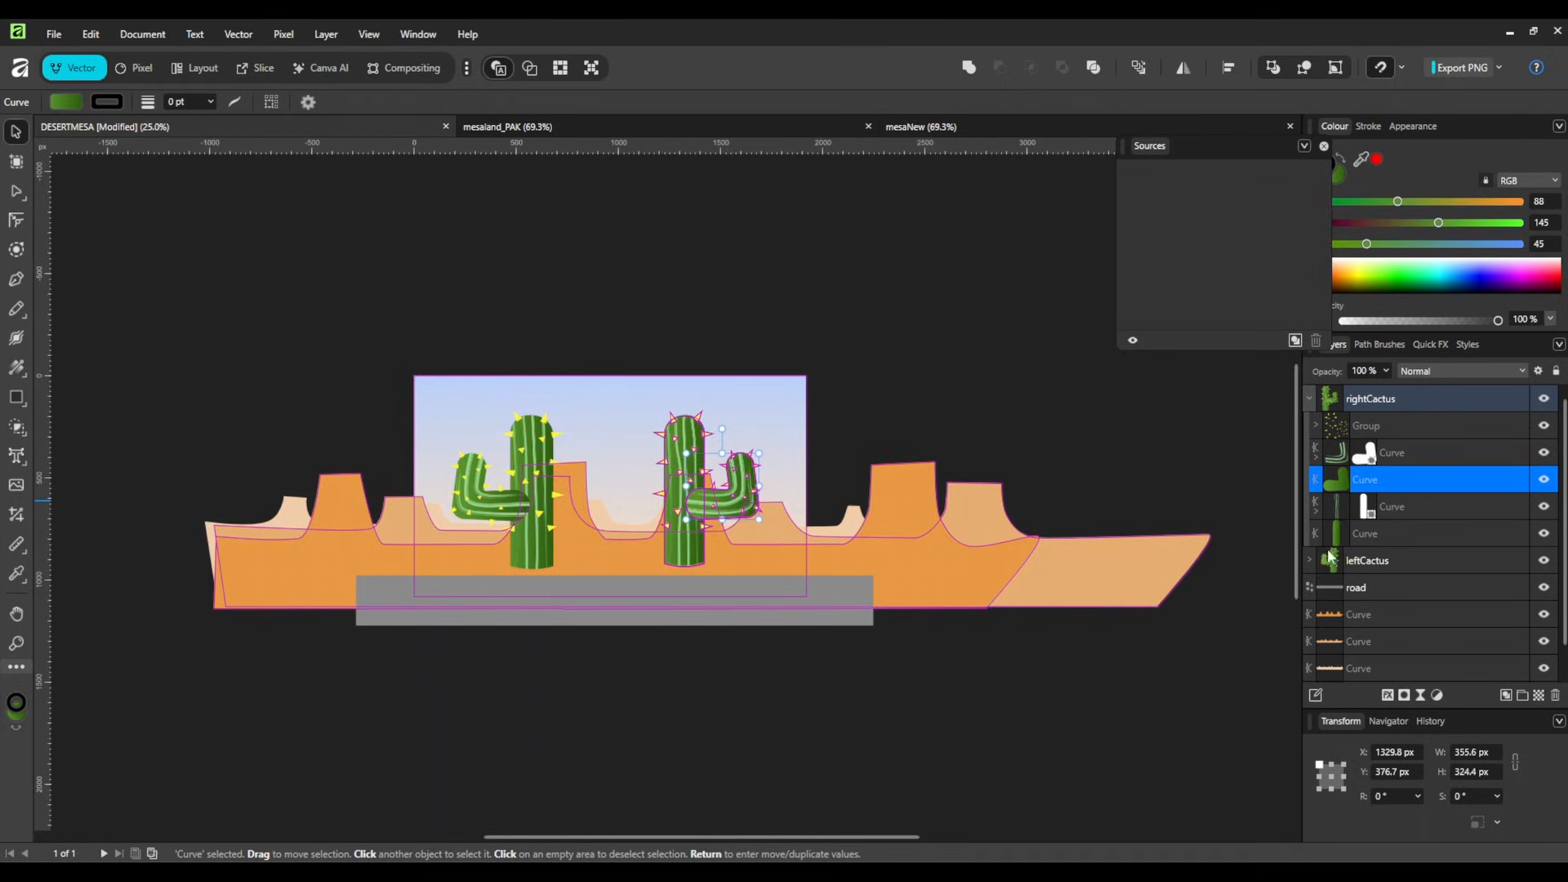
pyautogui.click(1331, 517)
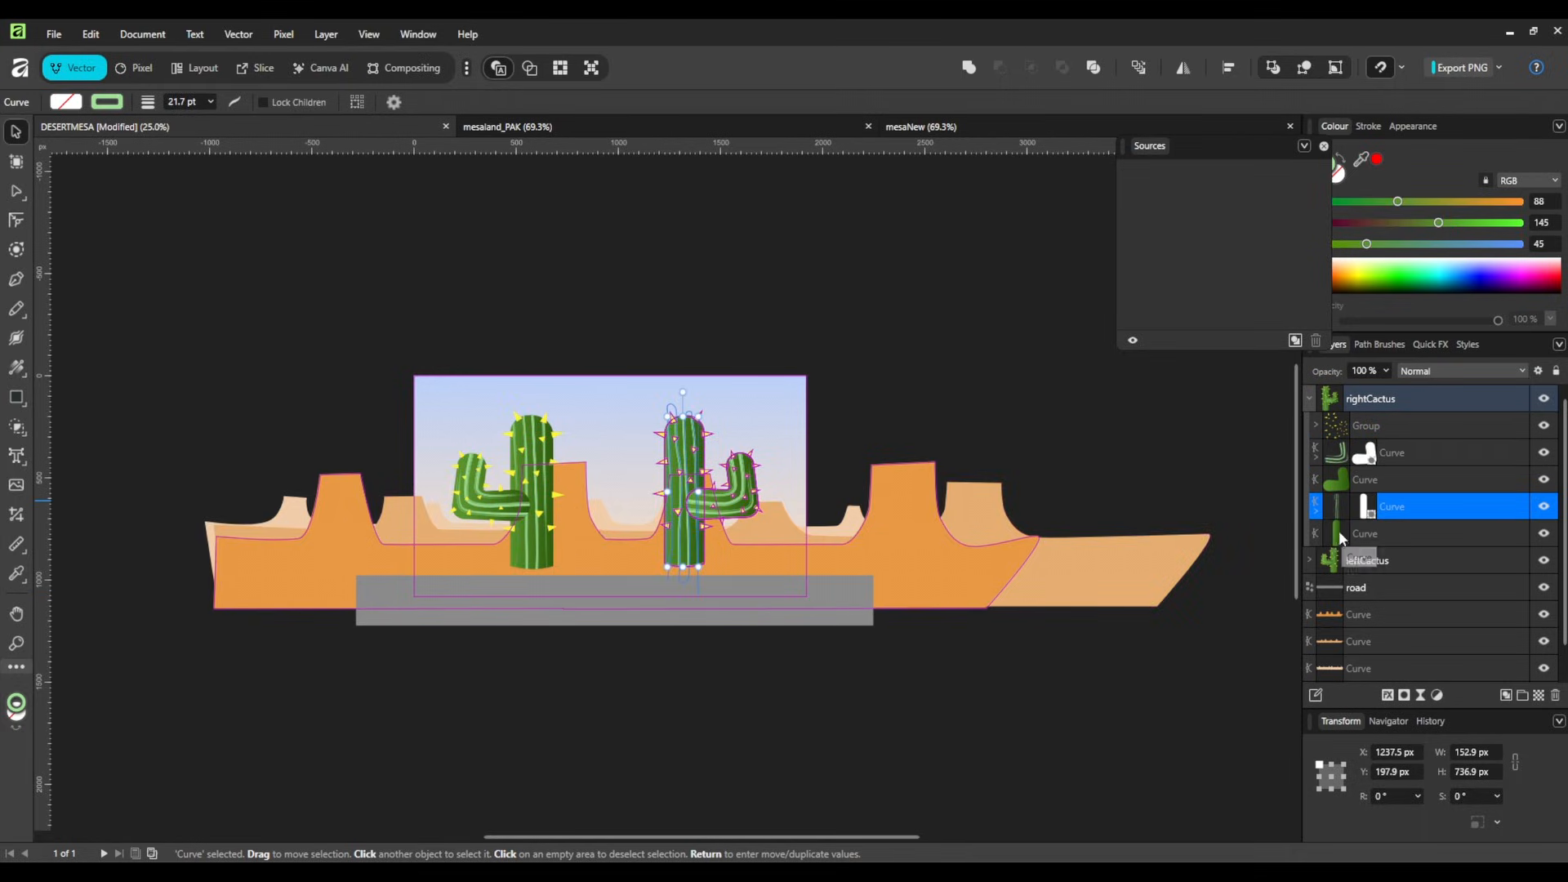
pyautogui.click(1339, 533)
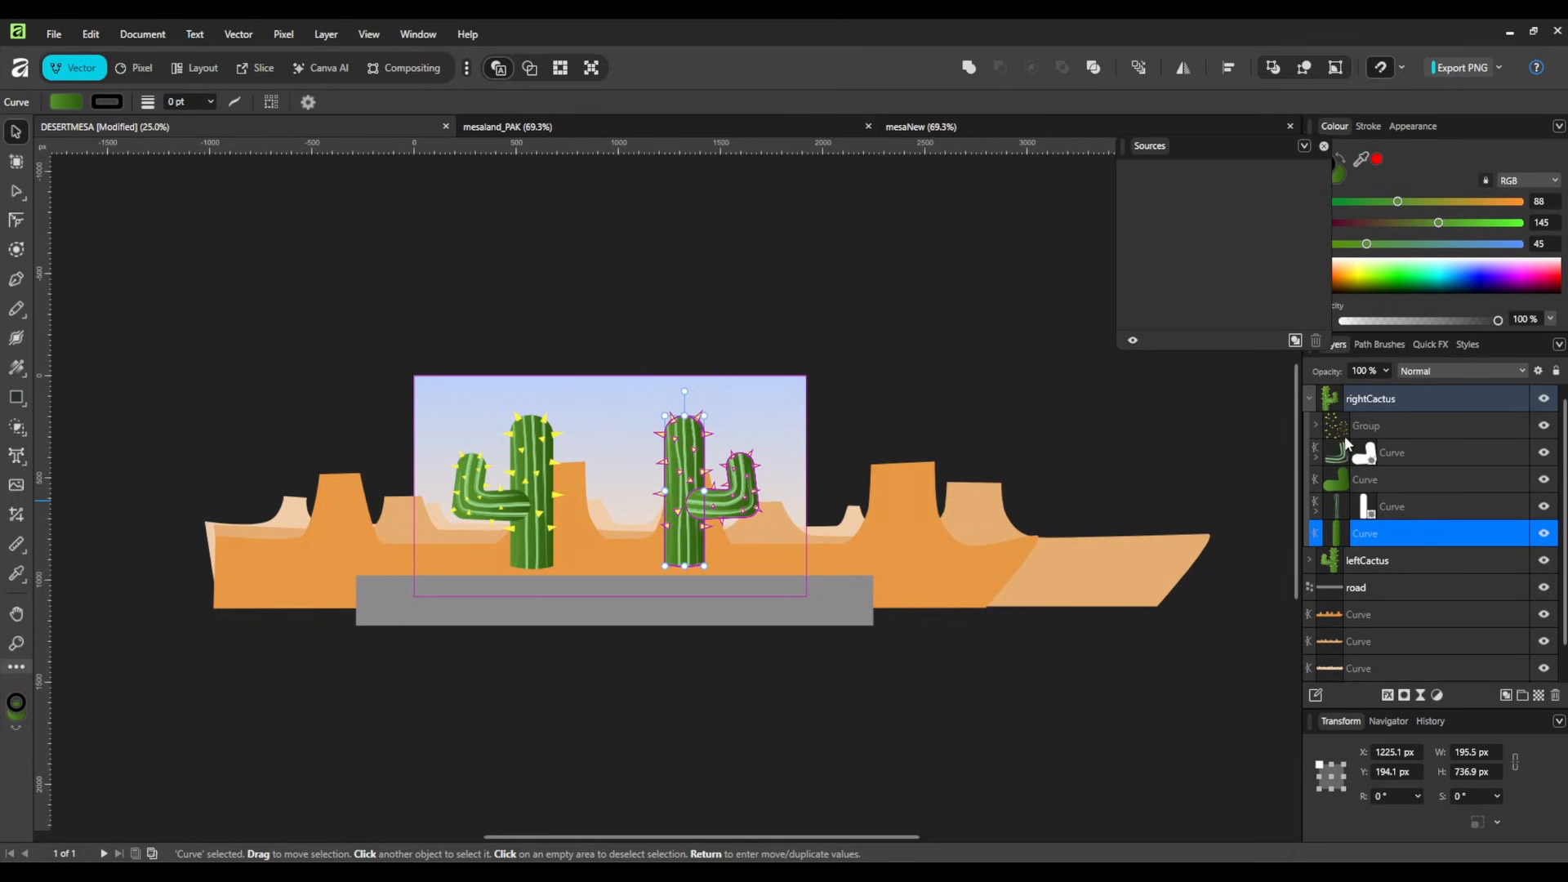
pyautogui.click(1309, 399)
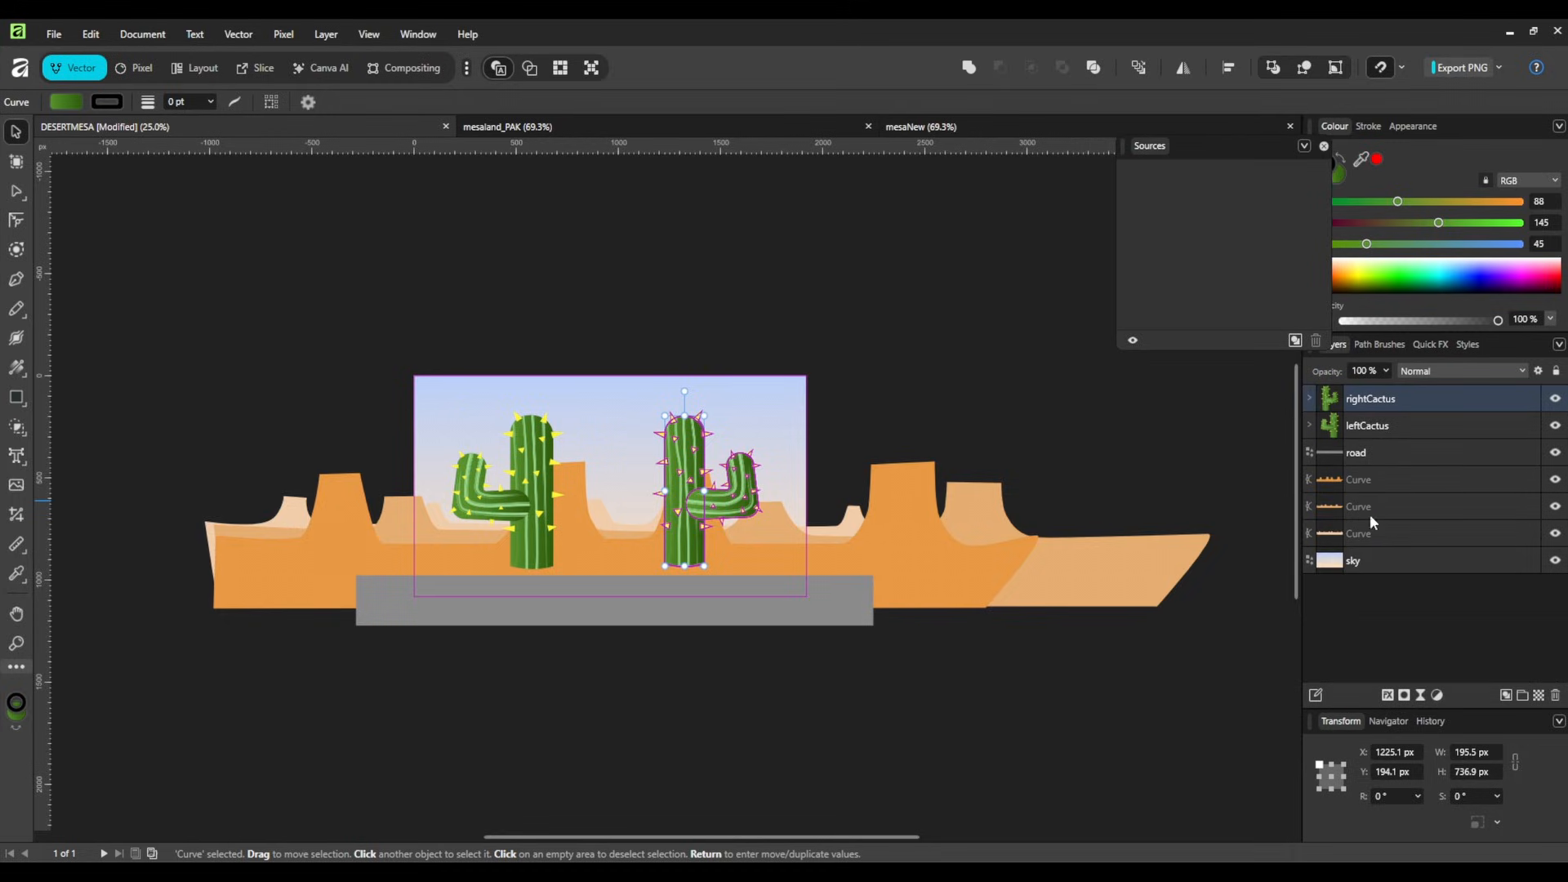
pyautogui.click(1309, 398)
pyautogui.click(1340, 457)
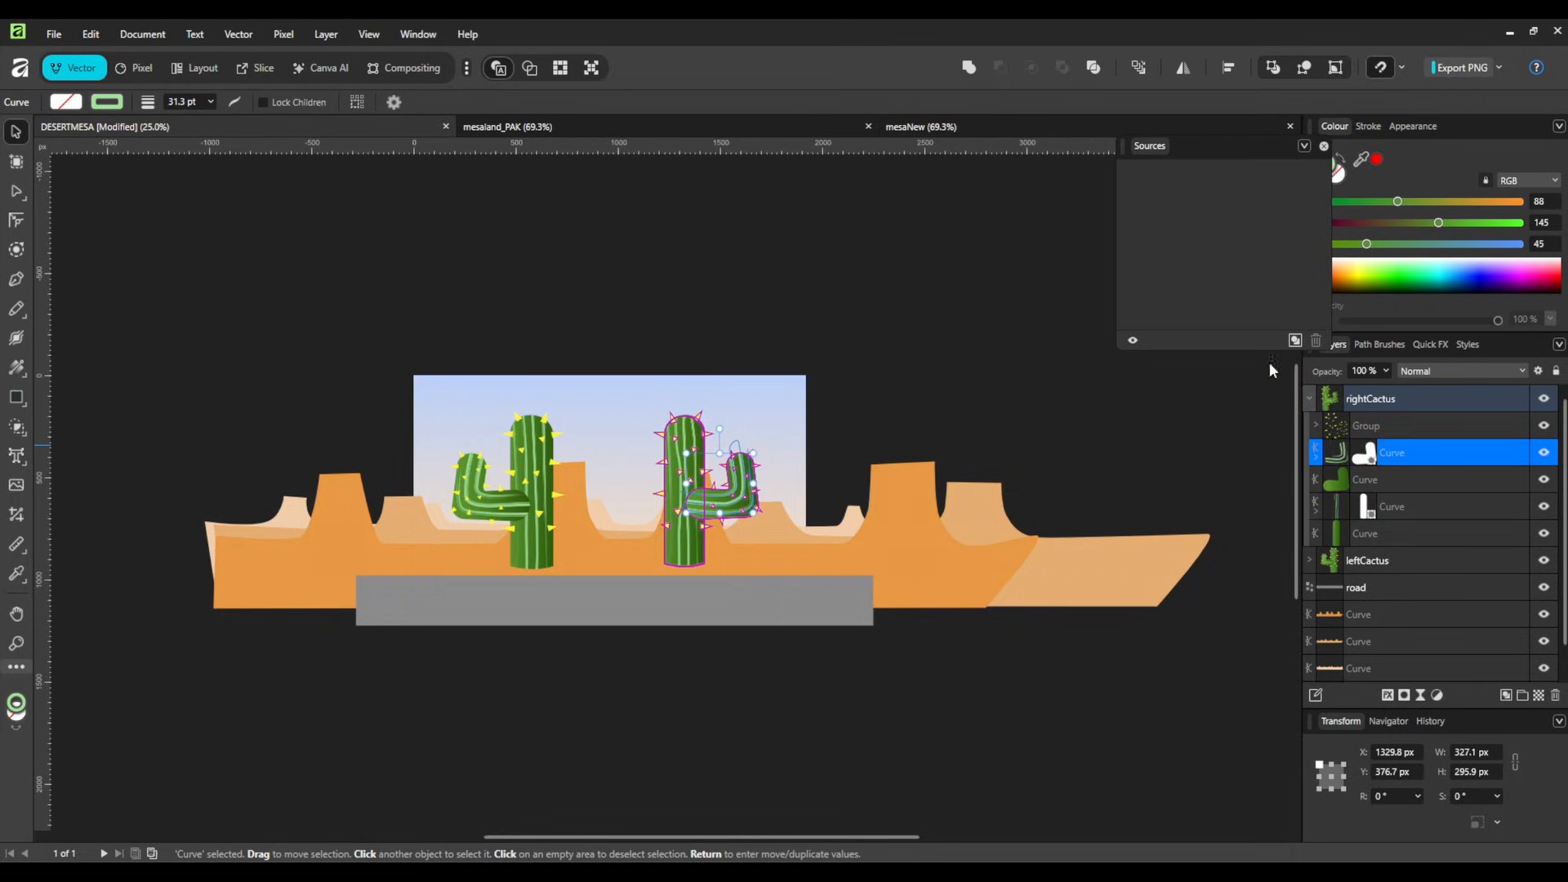
# Step: Compare the right cactus's trunk edge and spines at 700% in pixel preview and in vector view
pyautogui.scroll(10, 689, 575)
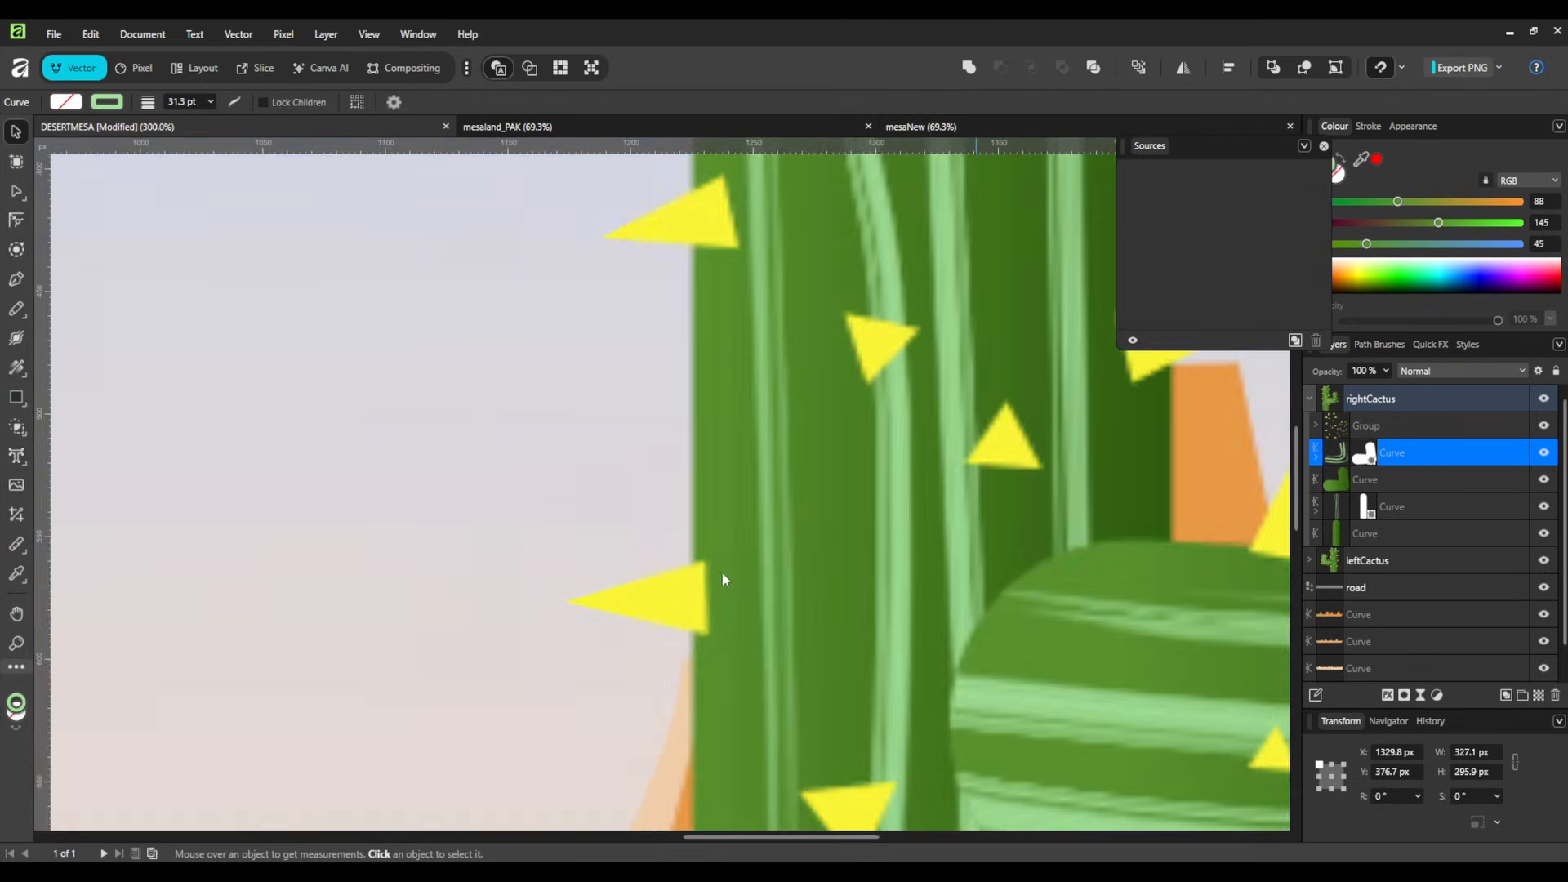
pyautogui.scroll(1, 724, 570)
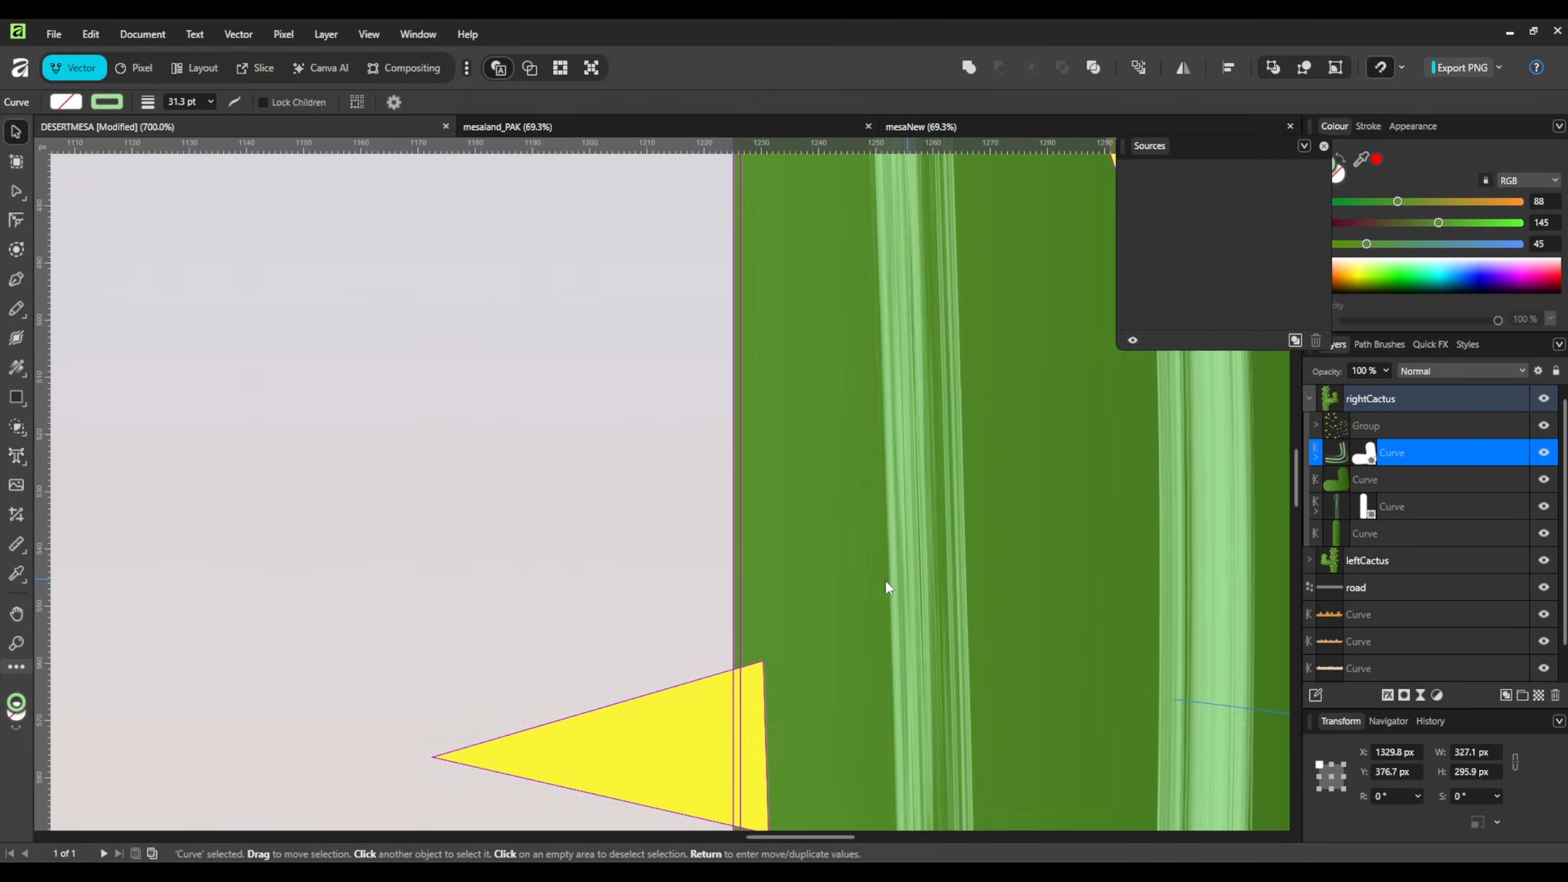
pyautogui.moveTo(856, 556); pyautogui.dragTo(622, 539)
pyautogui.click(560, 72)
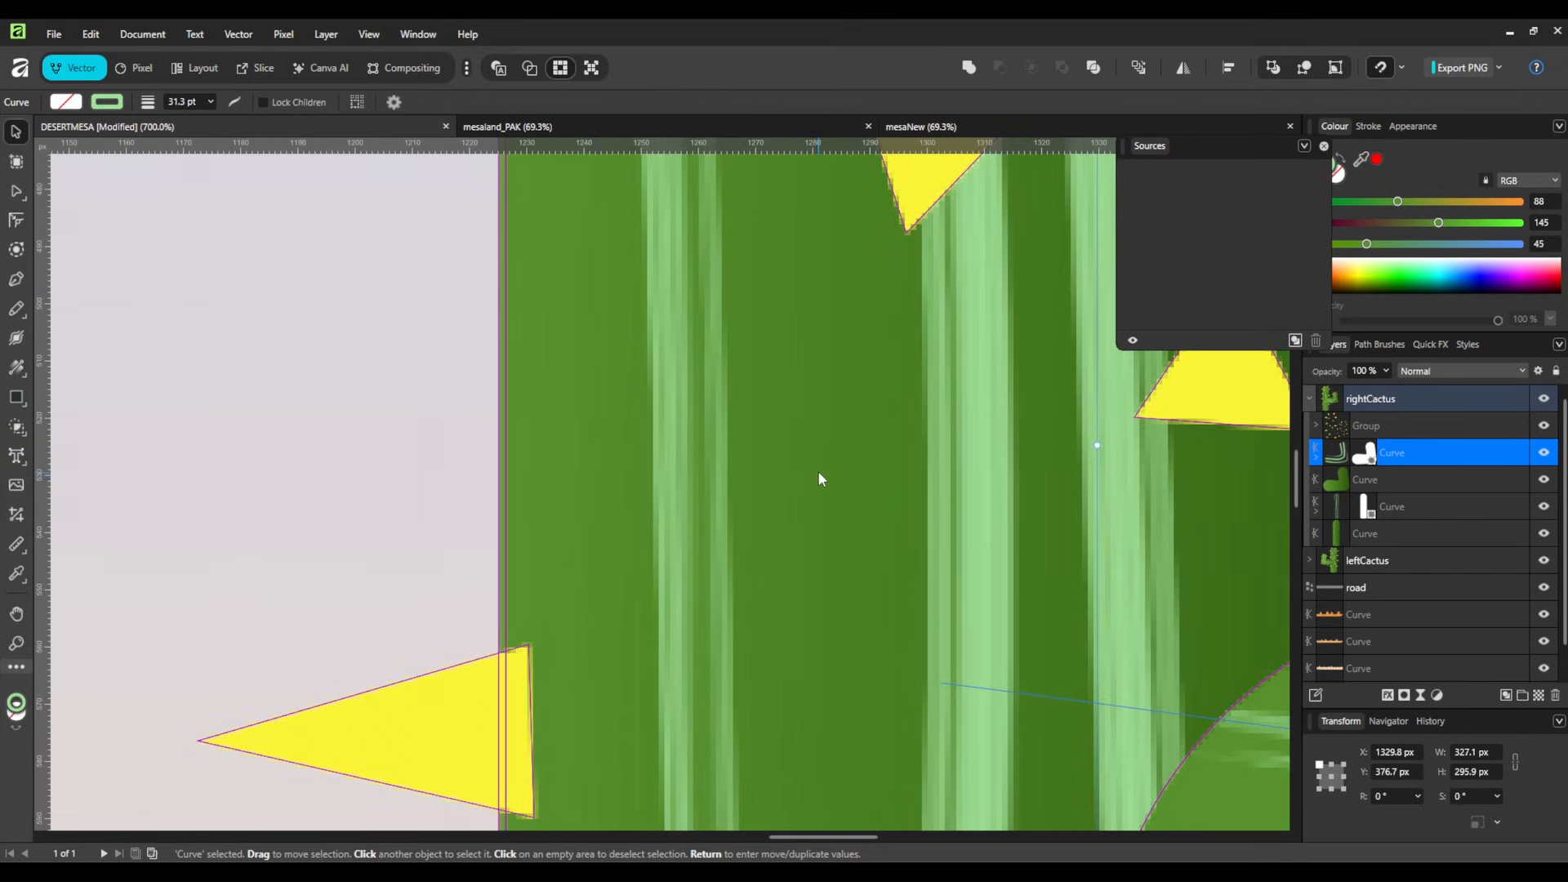
pyautogui.click(499, 71)
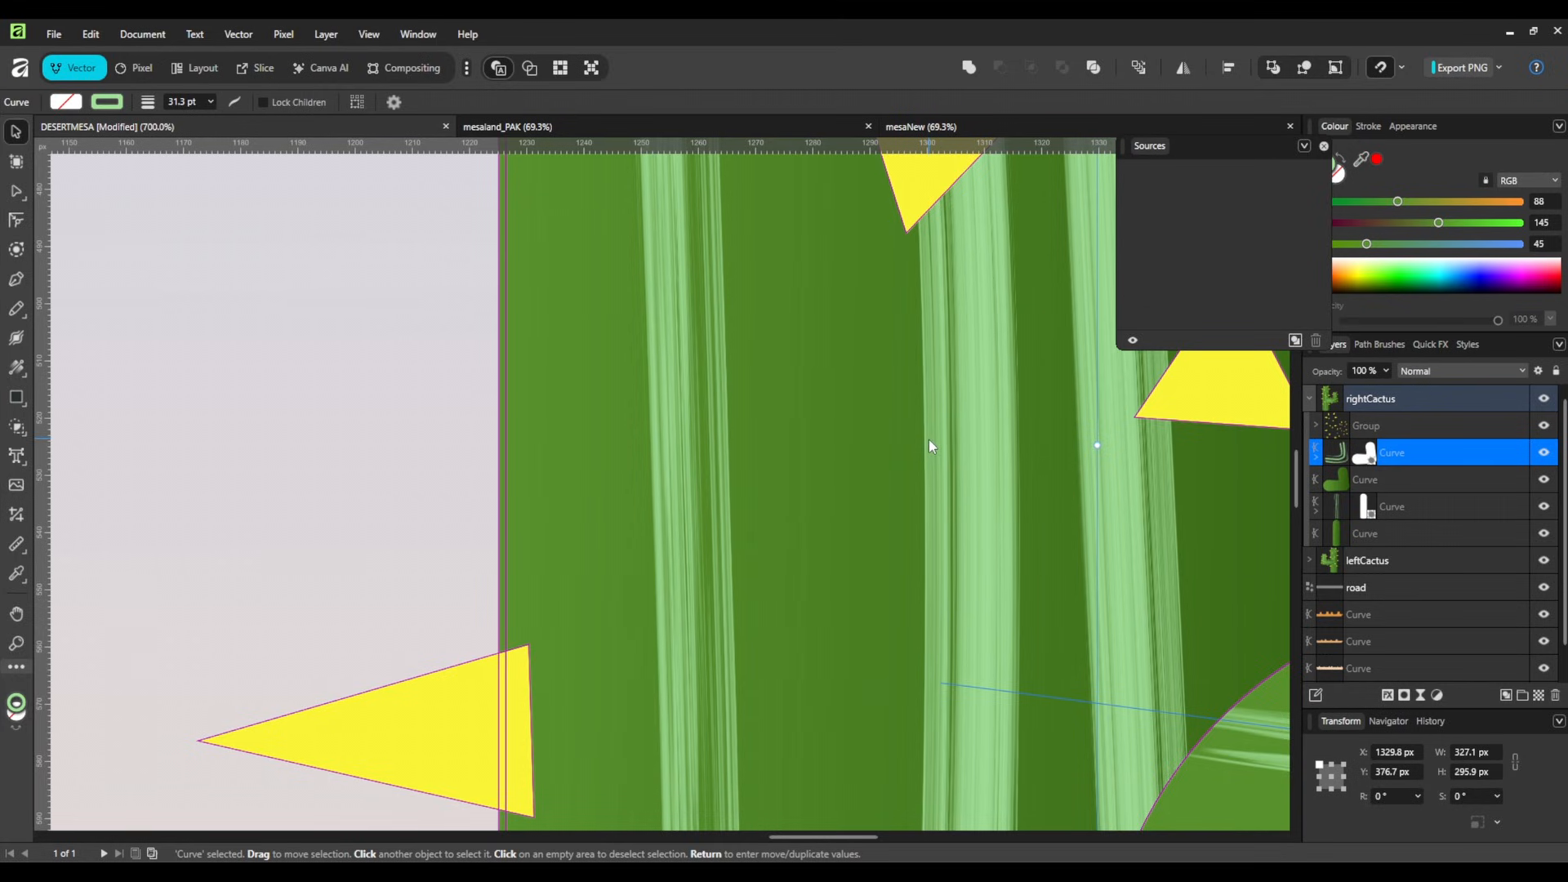
# Step: Inspect a single trunk stripe of the right cactus at about 3050% in pixel preview and in vector view
pyautogui.hotkey('ctrl', '+')
pyautogui.hotkey('ctrl', '+')
pyautogui.hotkey('ctrl', '+')
pyautogui.hotkey('ctrl', '+')
pyautogui.hotkey('ctrl', '+')
pyautogui.hotkey('ctrl', '+')
pyautogui.hotkey('ctrl', '+')
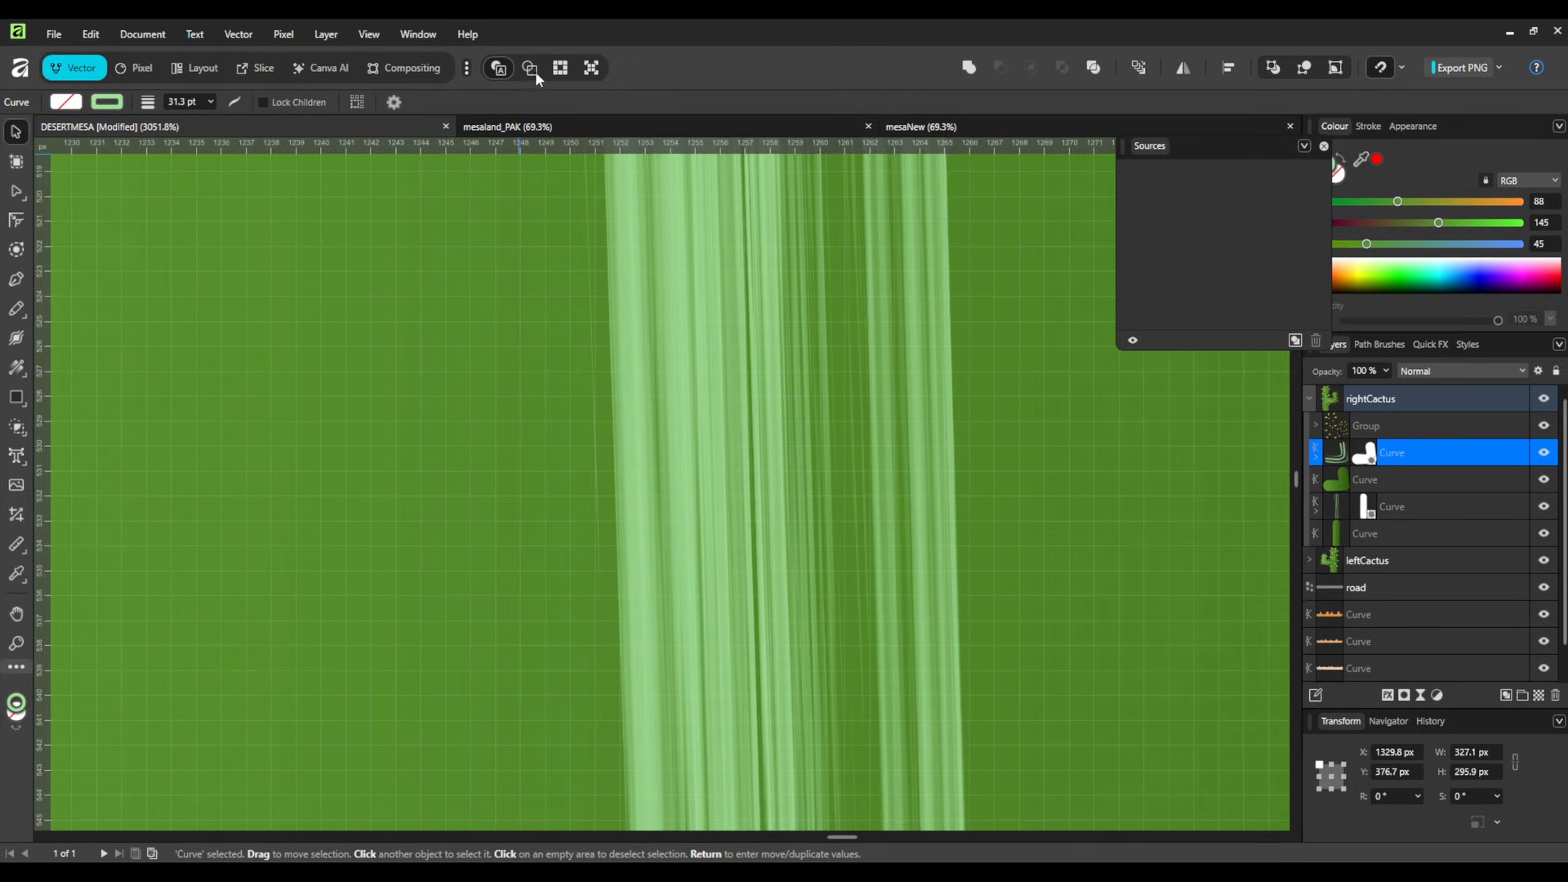
pyautogui.click(559, 70)
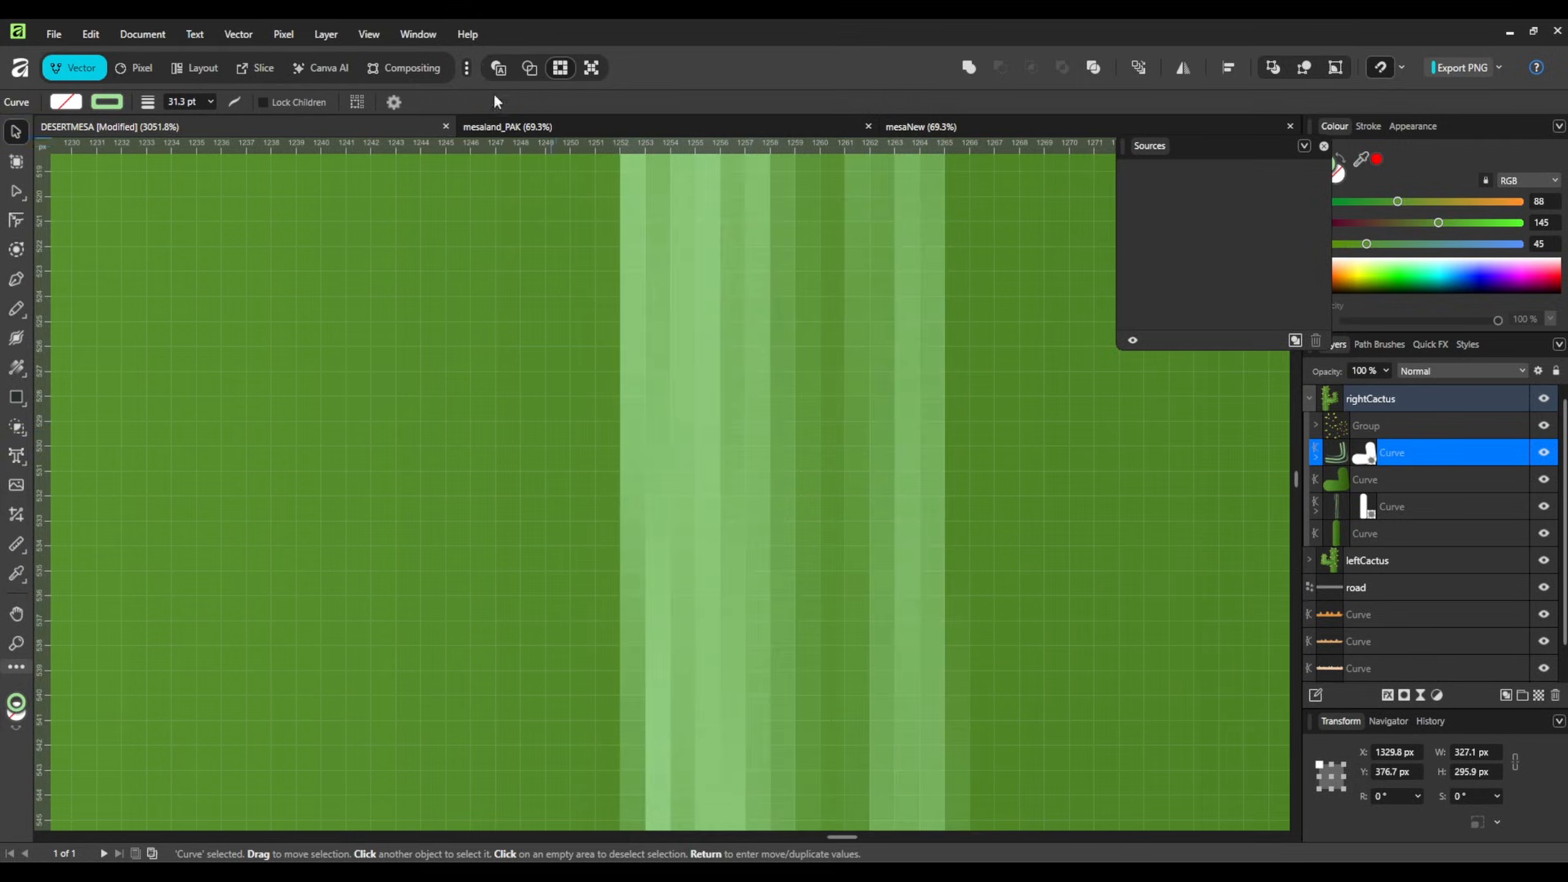
pyautogui.click(496, 70)
pyautogui.scroll(-10, 559, 189)
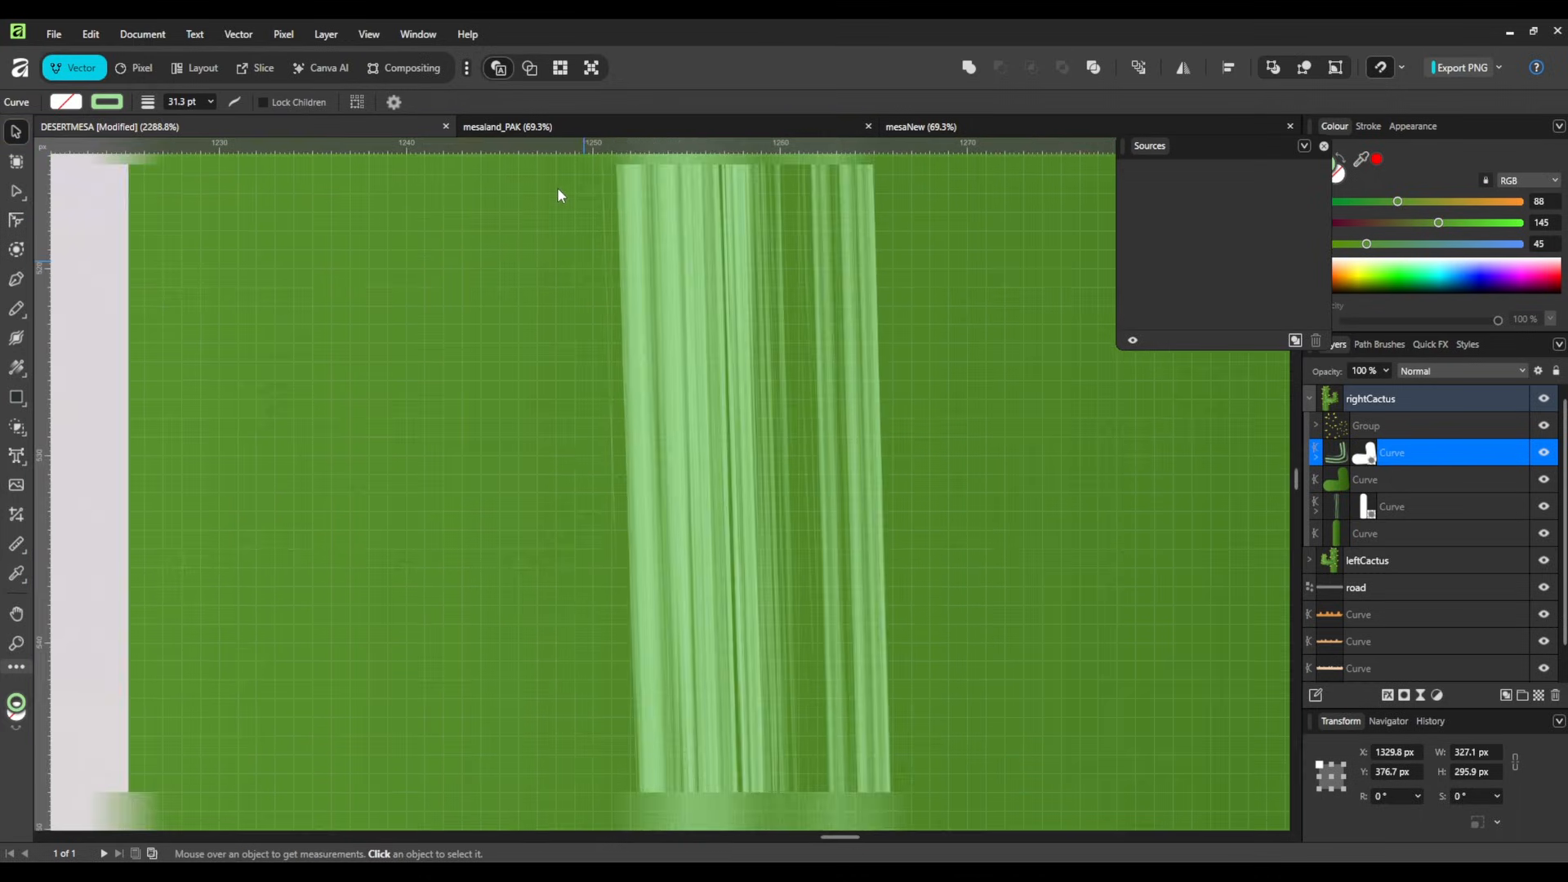
pyautogui.scroll(-10, 596, 219)
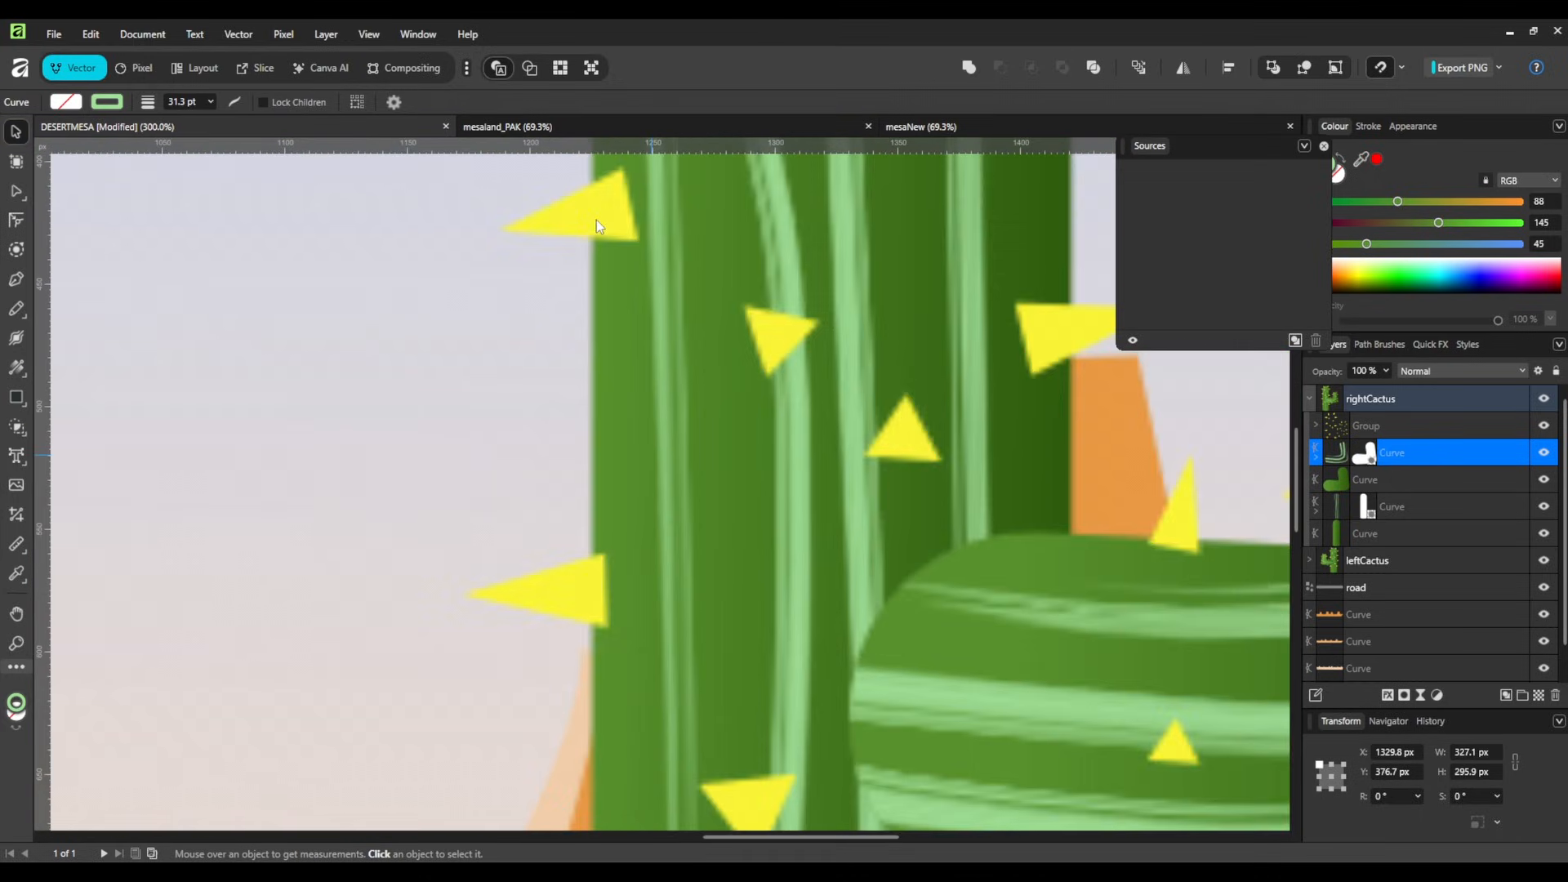
pyautogui.scroll(-3, 596, 219)
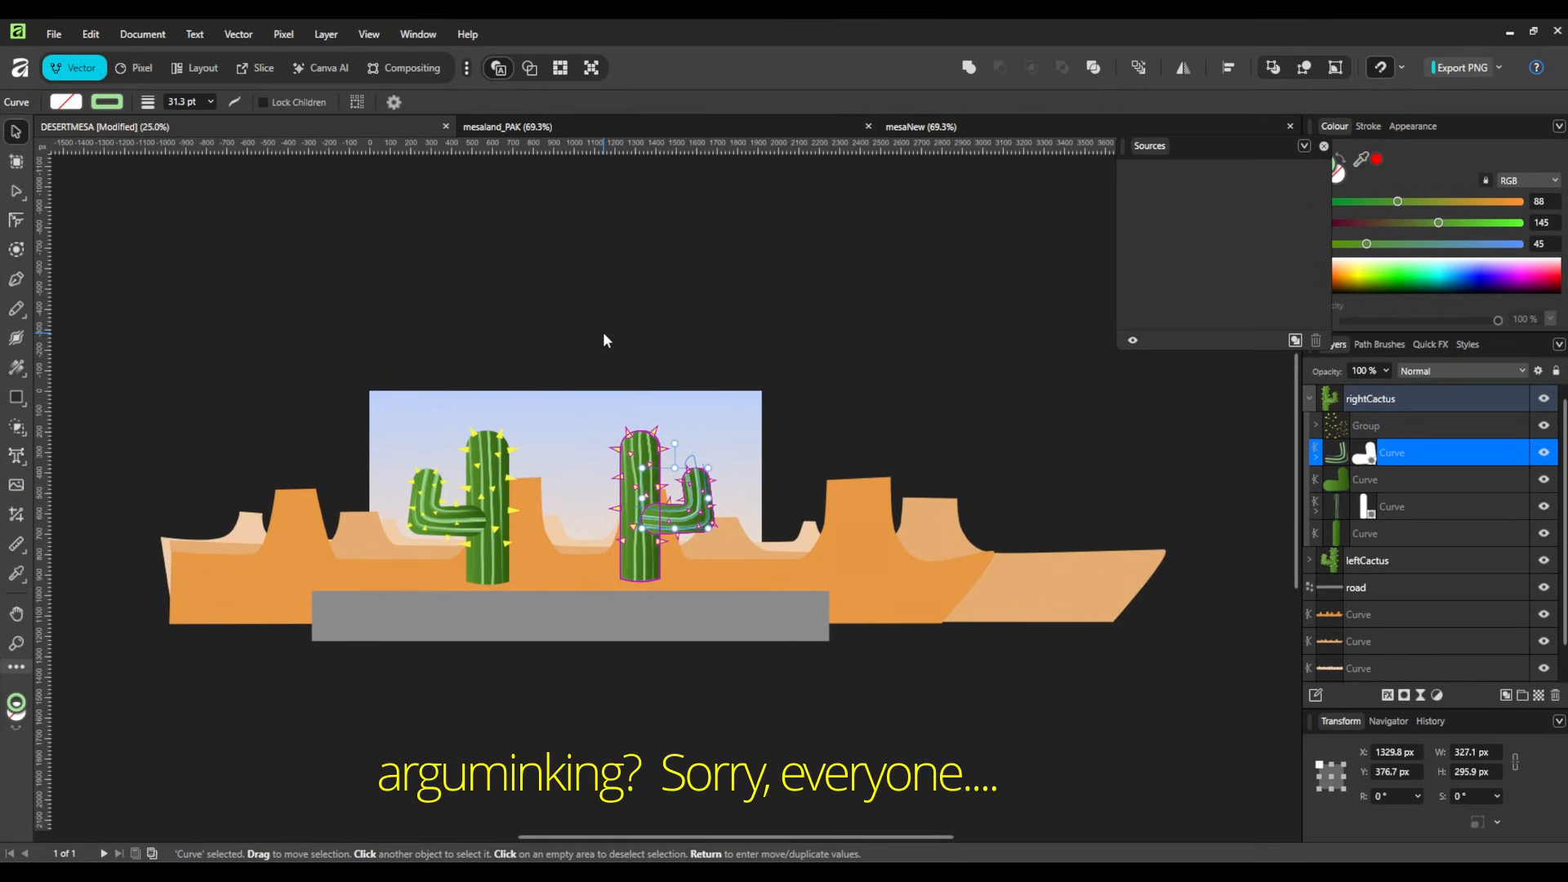
# Step: Clip the artwork to the canvas again and close the floating Sources window
pyautogui.press('\\')
pyautogui.moveTo(680, 403); pyautogui.dragTo(759, 386)
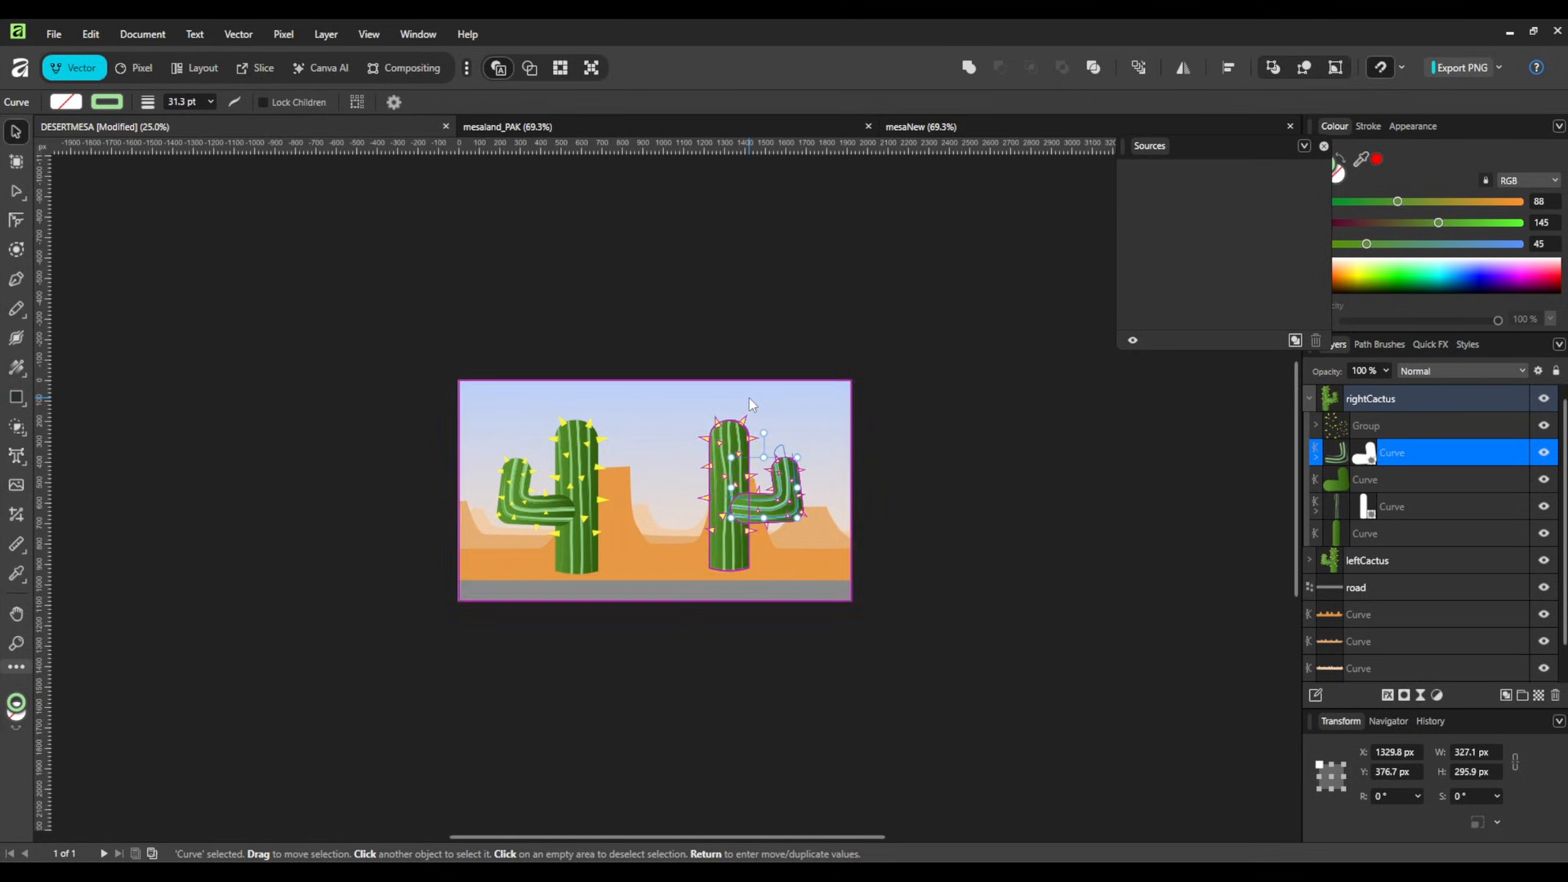
pyautogui.hotkey('ctrl', '=')
pyautogui.hotkey('ctrl', '=')
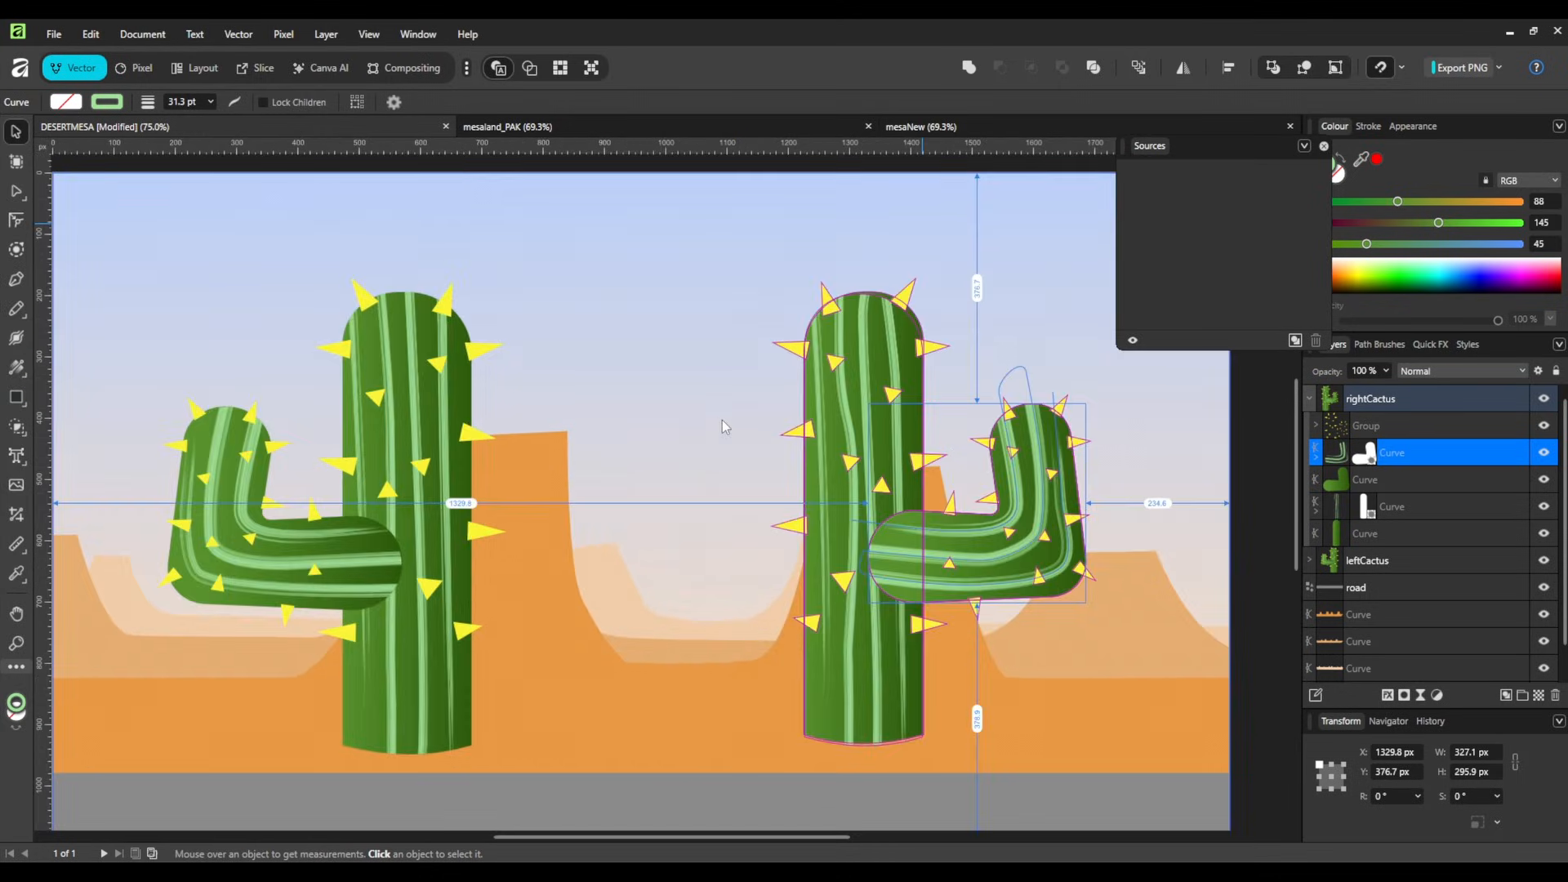
pyautogui.hotkey('ctrl', '-')
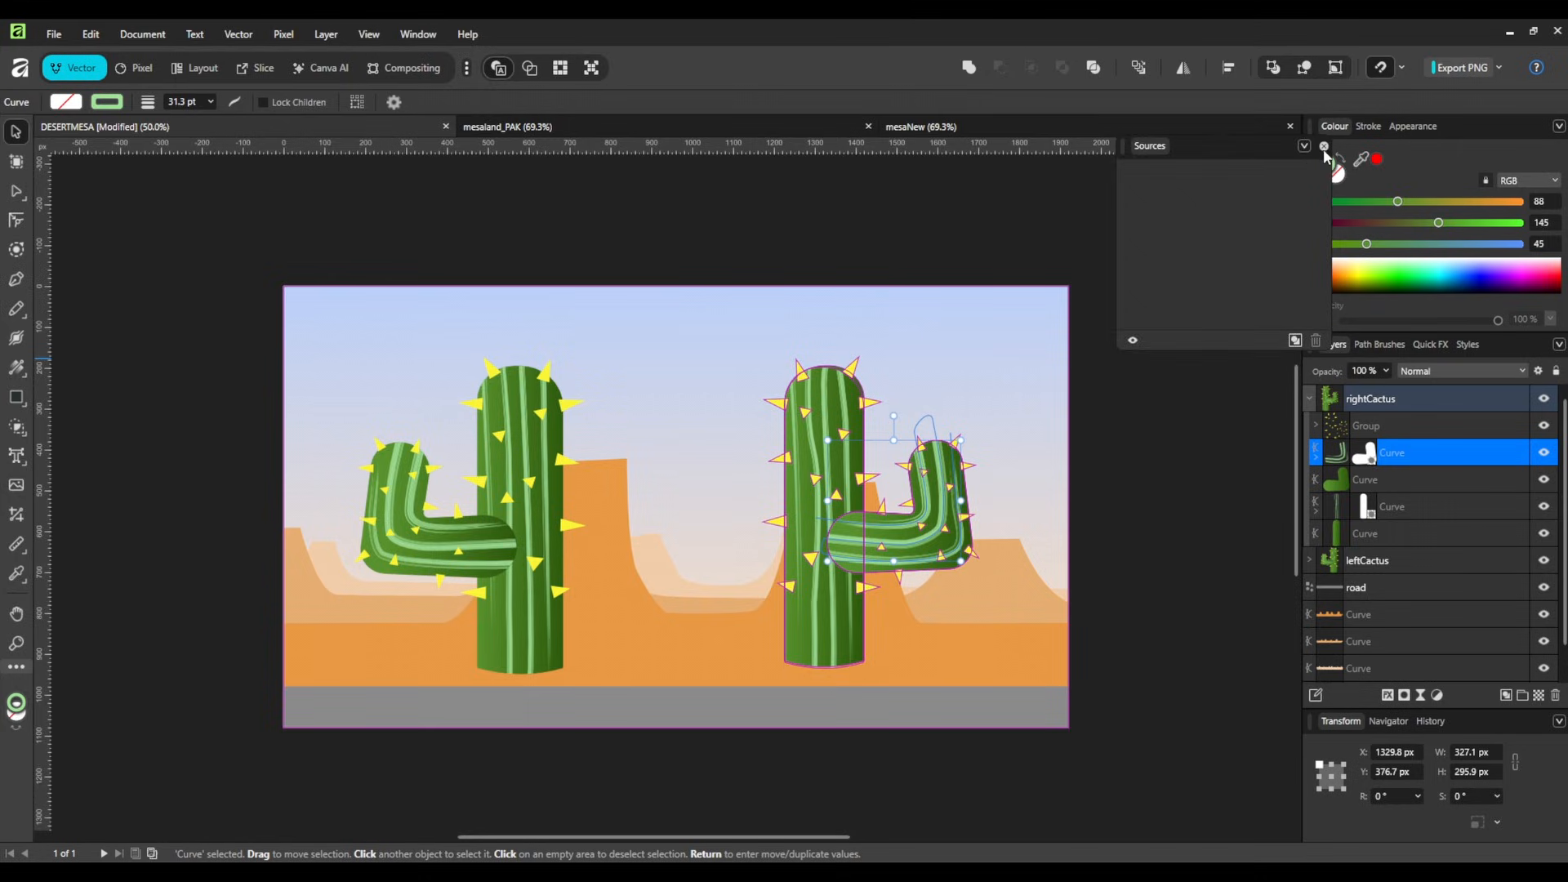
pyautogui.click(1323, 146)
pyautogui.moveTo(466, 439); pyautogui.dragTo(482, 411)
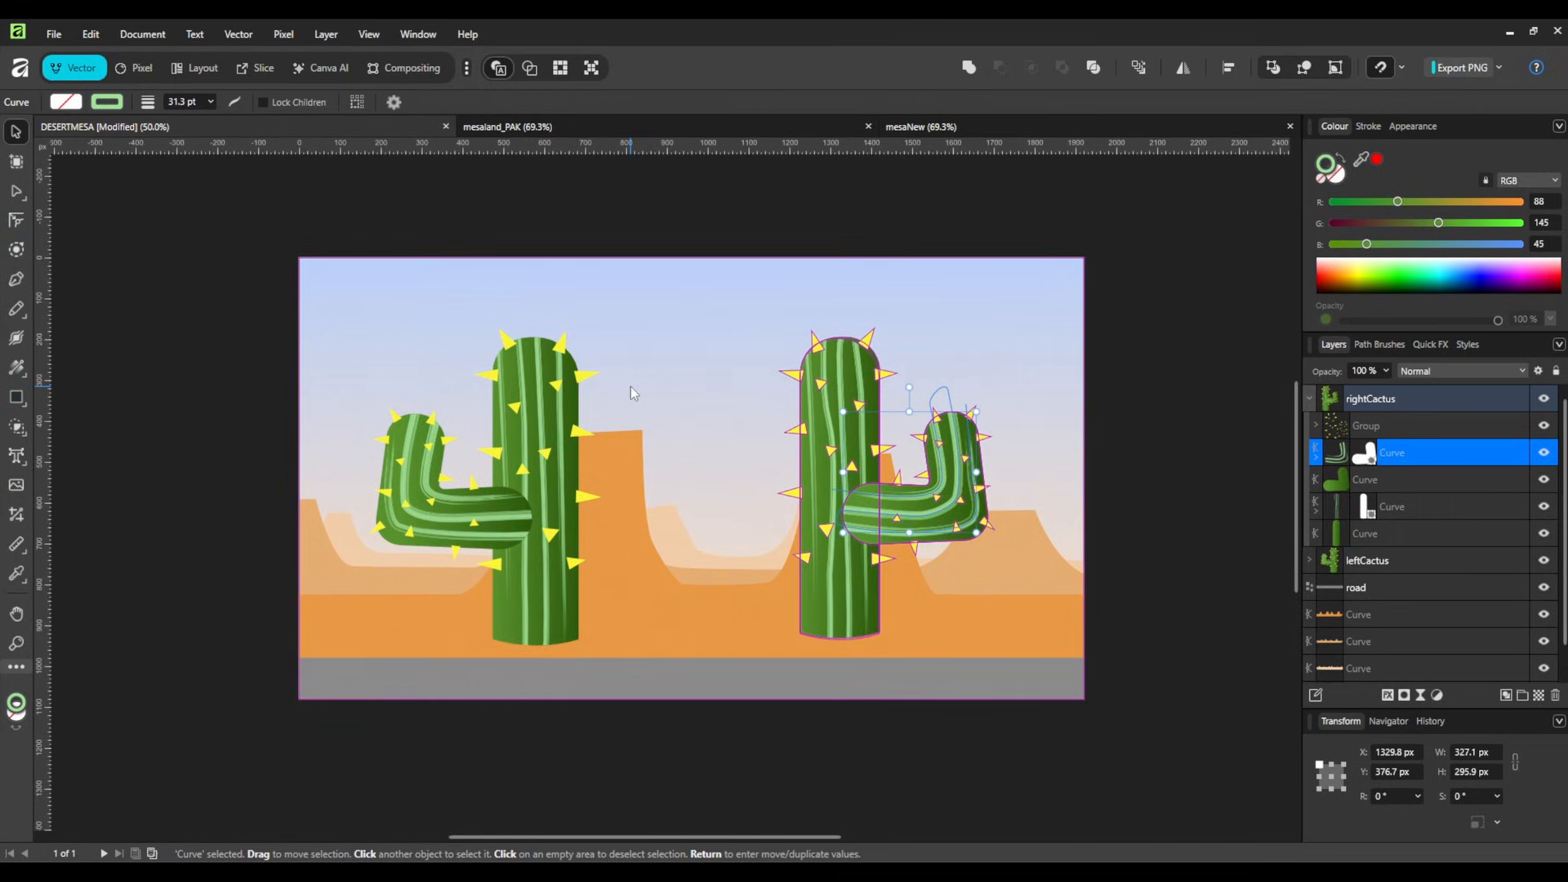
# Step: Save the document and bring up its export settings for the PSD (Final Cut Pro X) preset
pyautogui.click(54, 35)
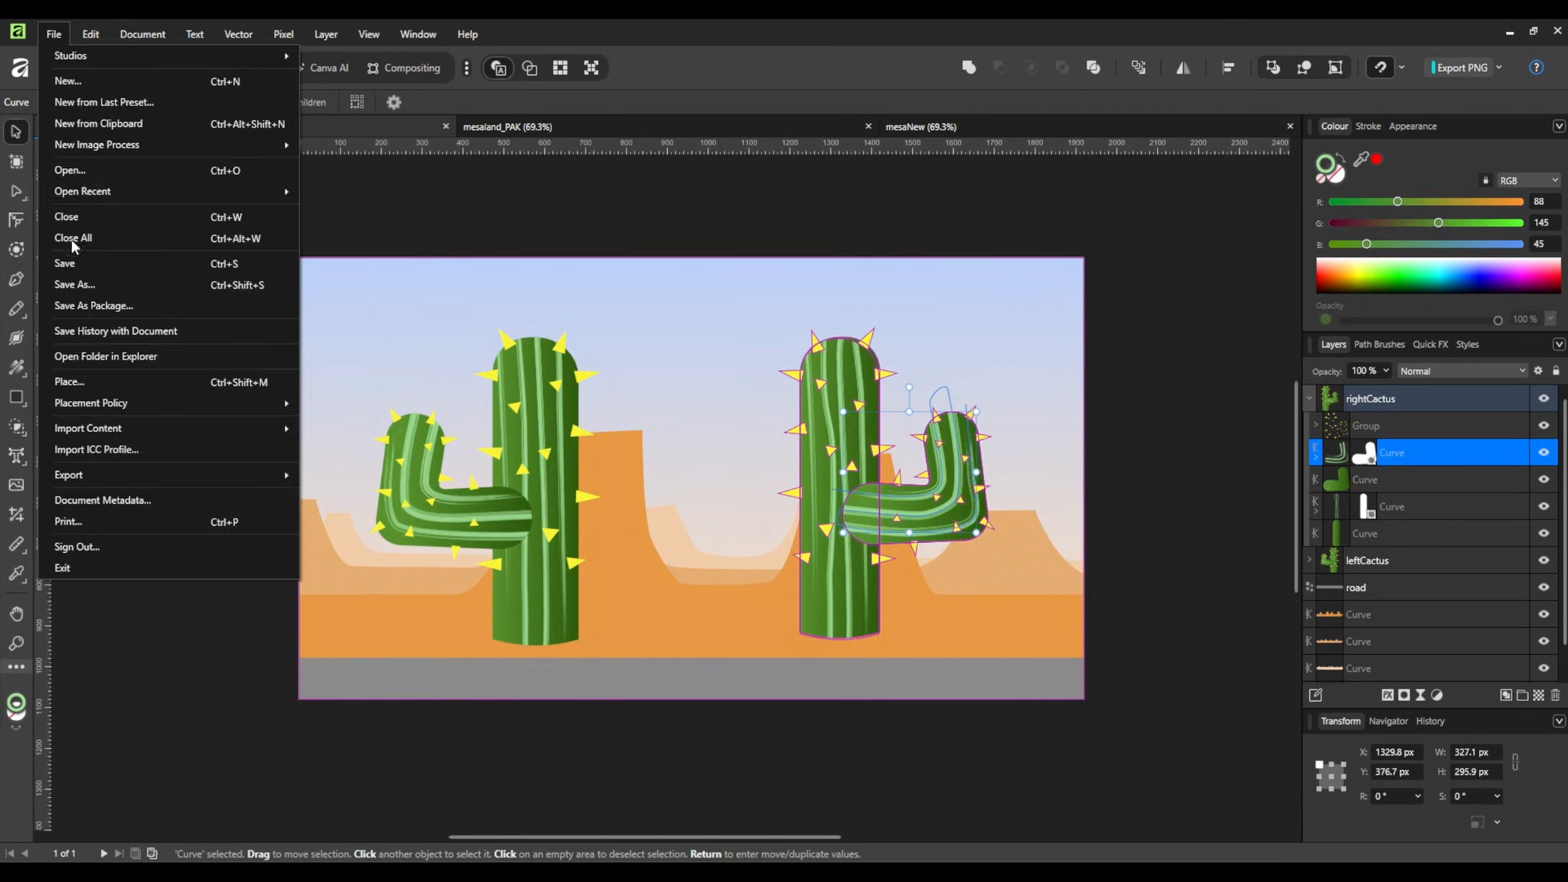
pyautogui.click(73, 266)
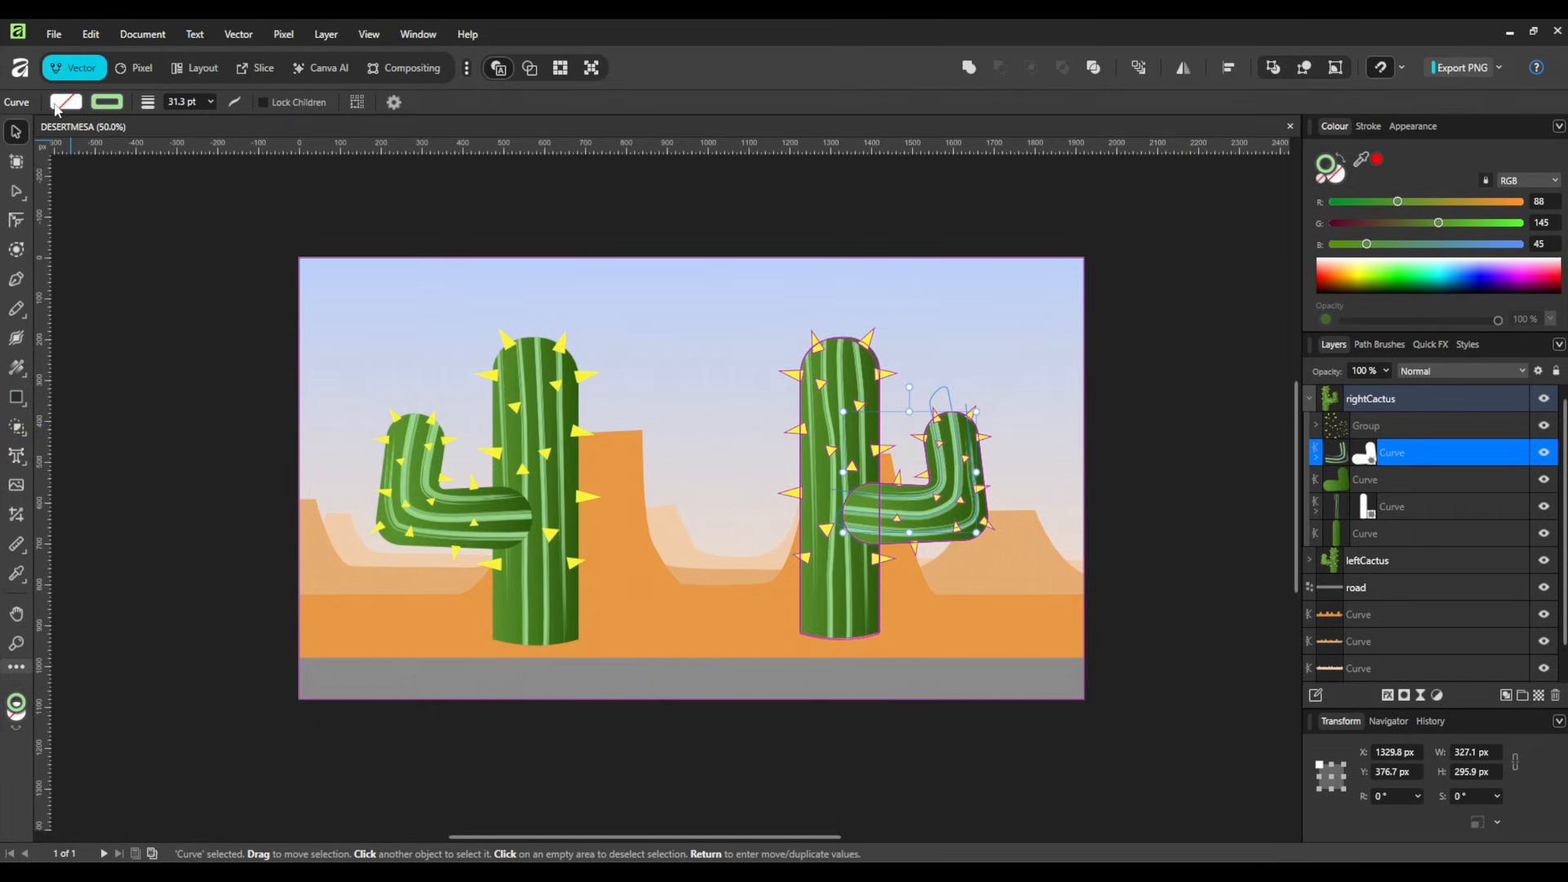
pyautogui.click(53, 34)
pyautogui.moveTo(93, 468)
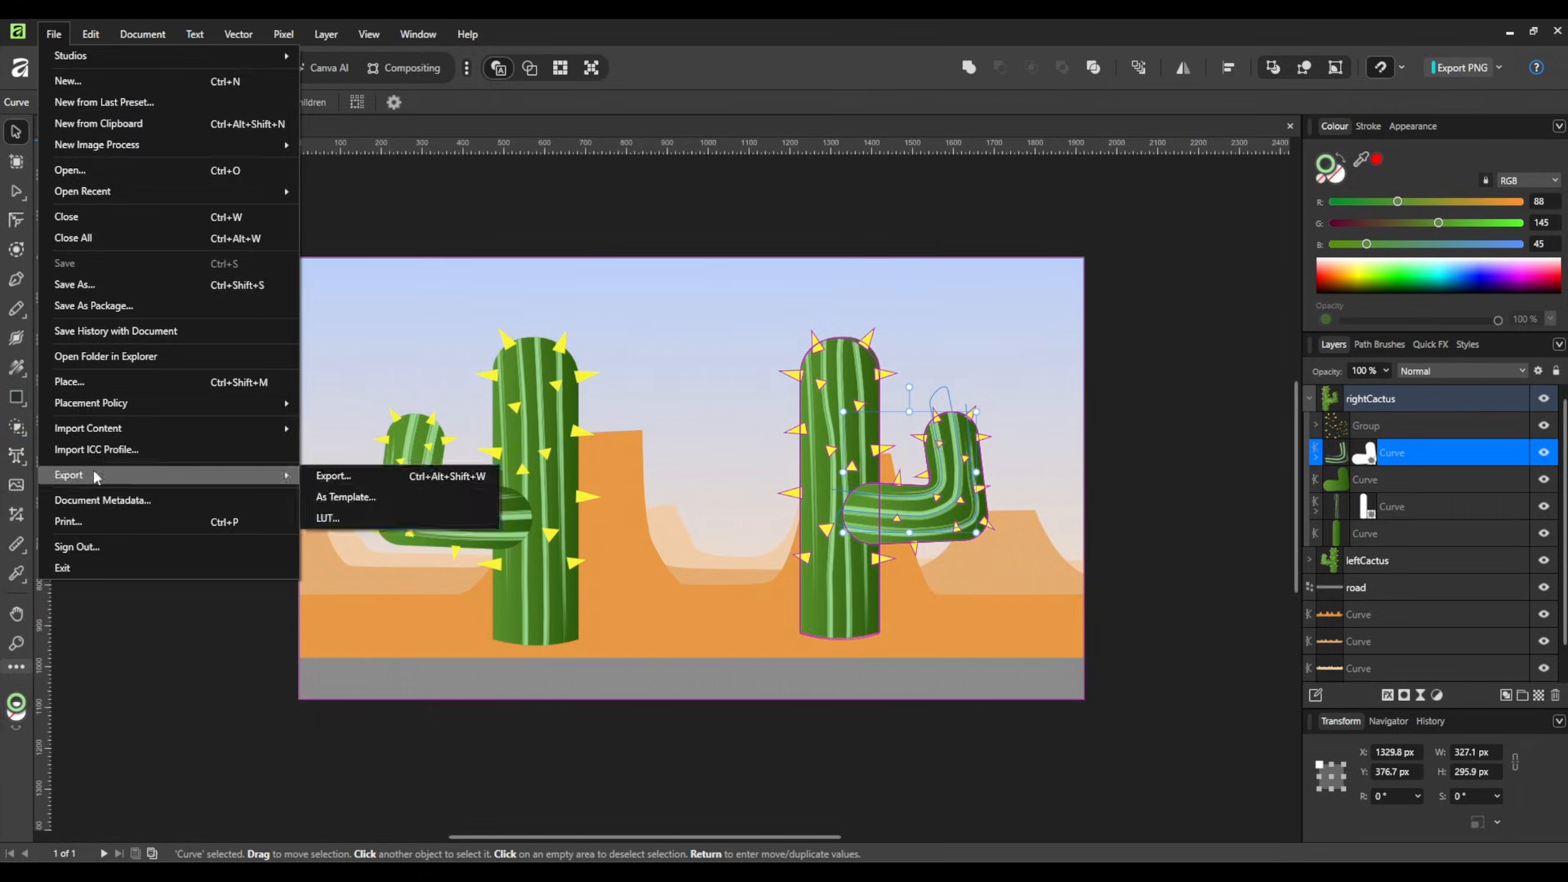
pyautogui.click(329, 477)
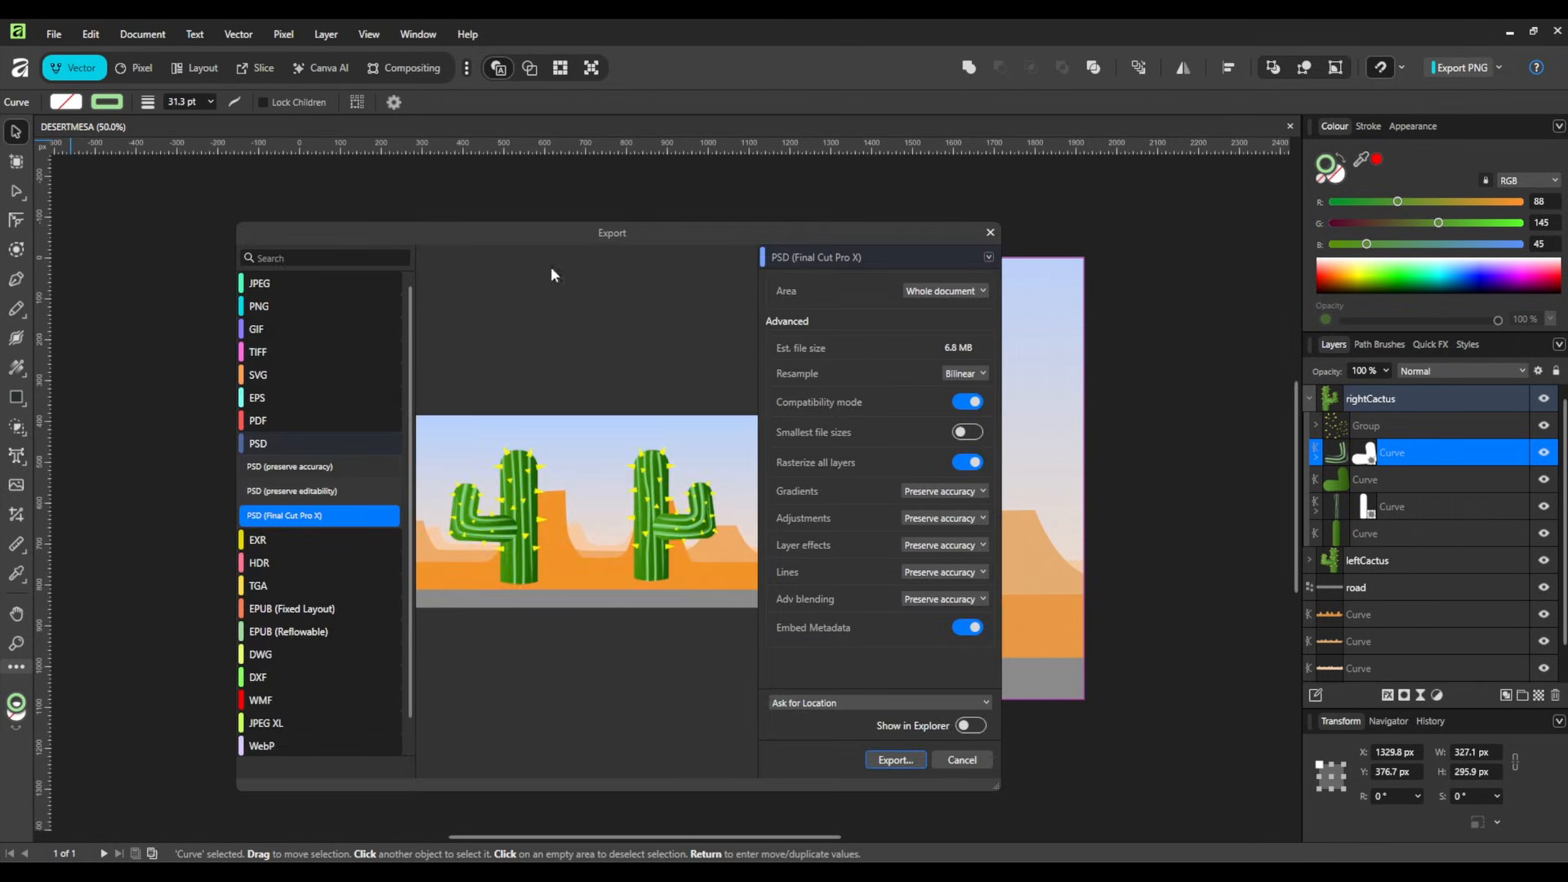
pyautogui.click(298, 443)
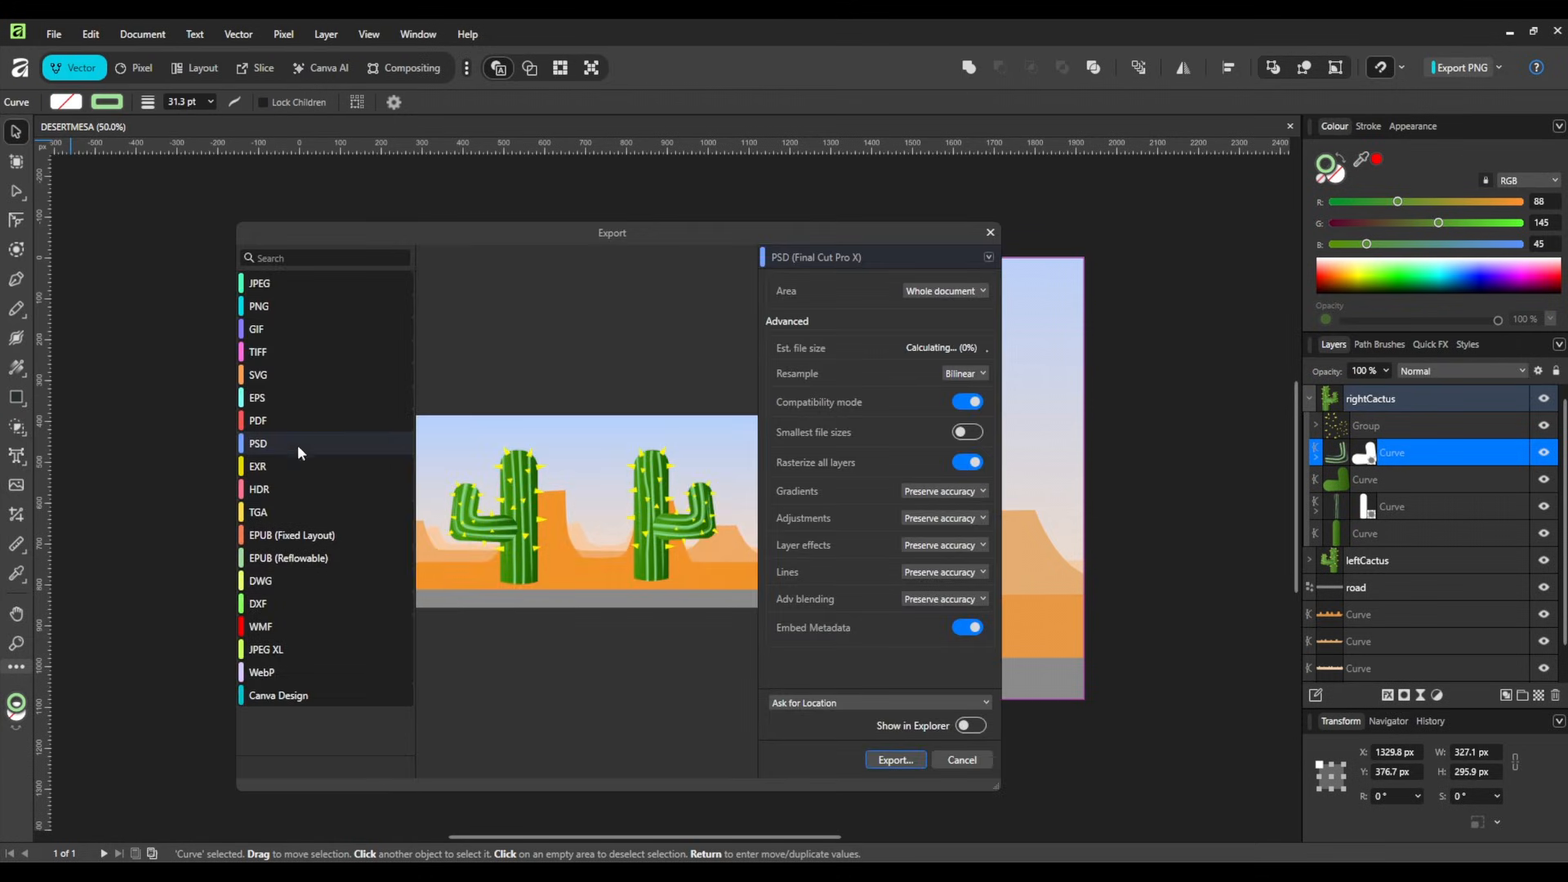
pyautogui.click(269, 444)
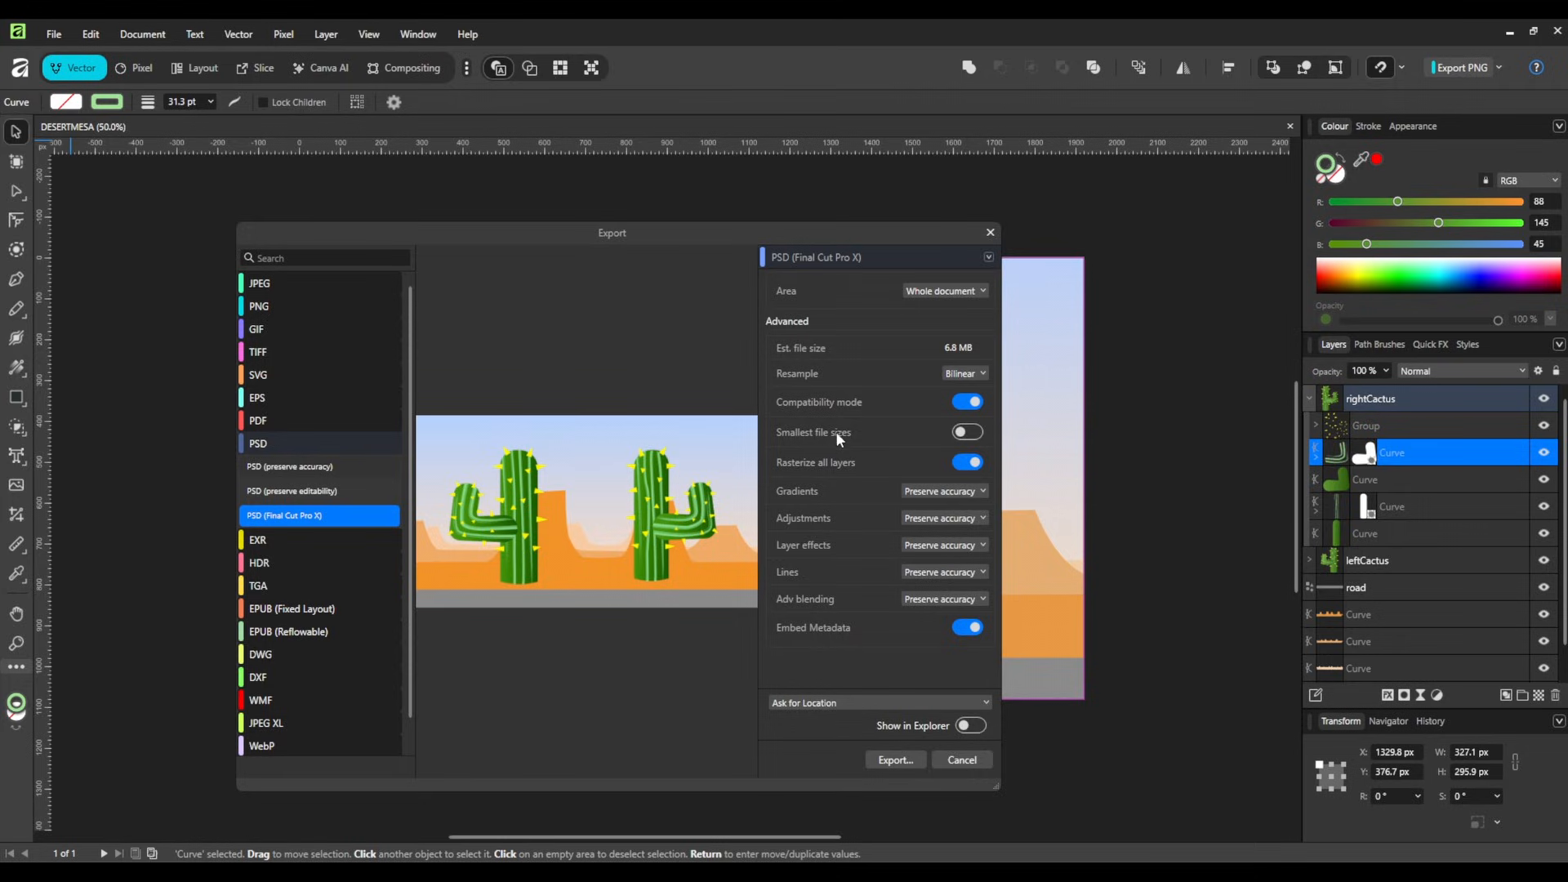
# Step: Export the artwork as DESERTMESA.psd into the 2.raster folder inside 1.artwork
pyautogui.click(896, 760)
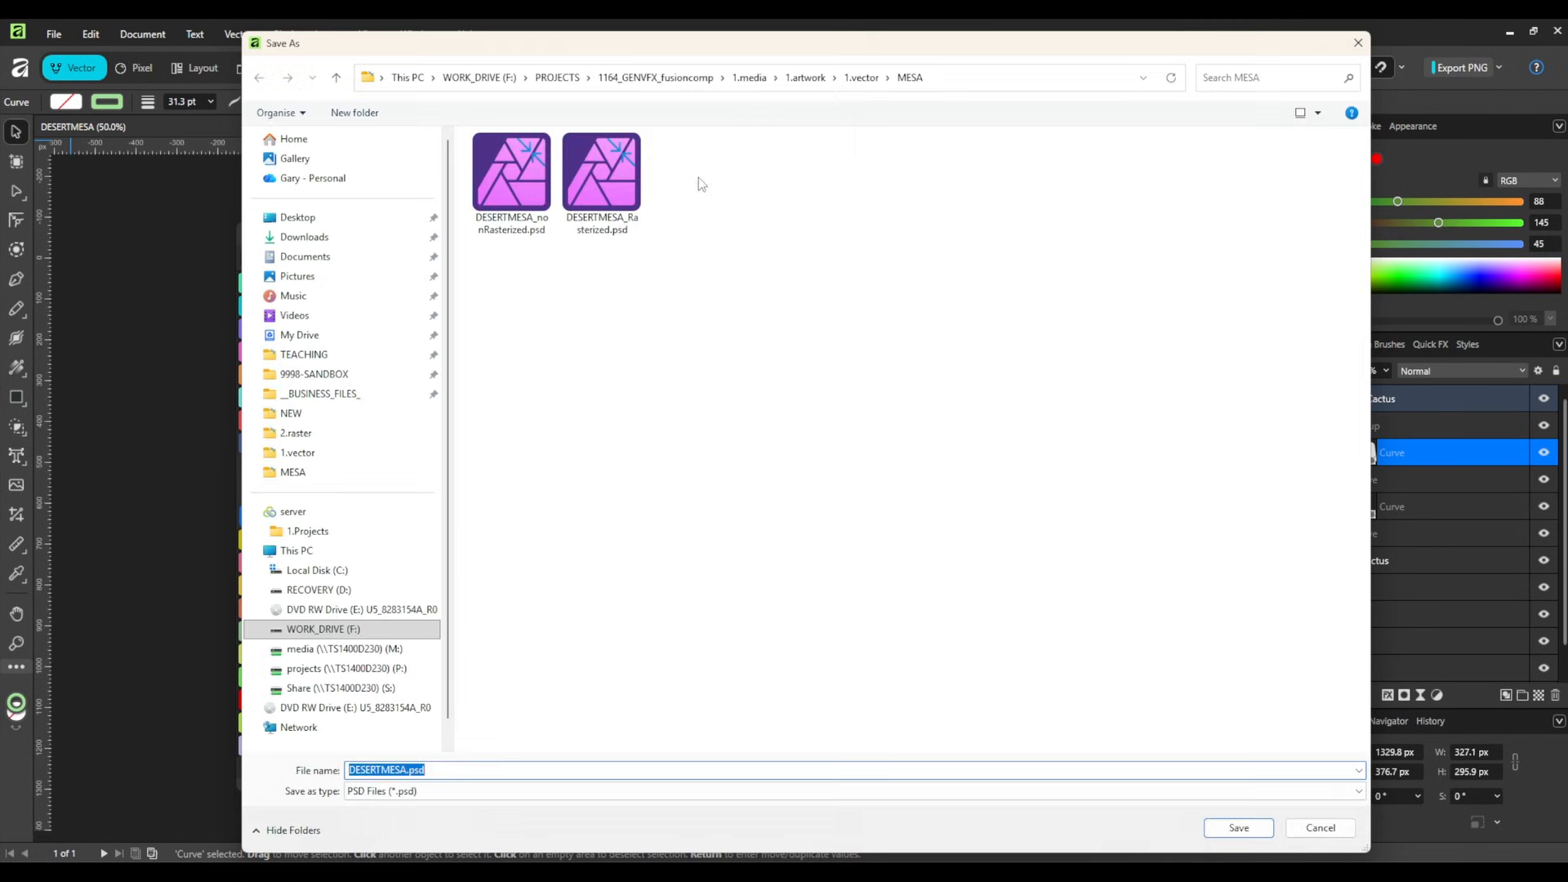
pyautogui.click(805, 77)
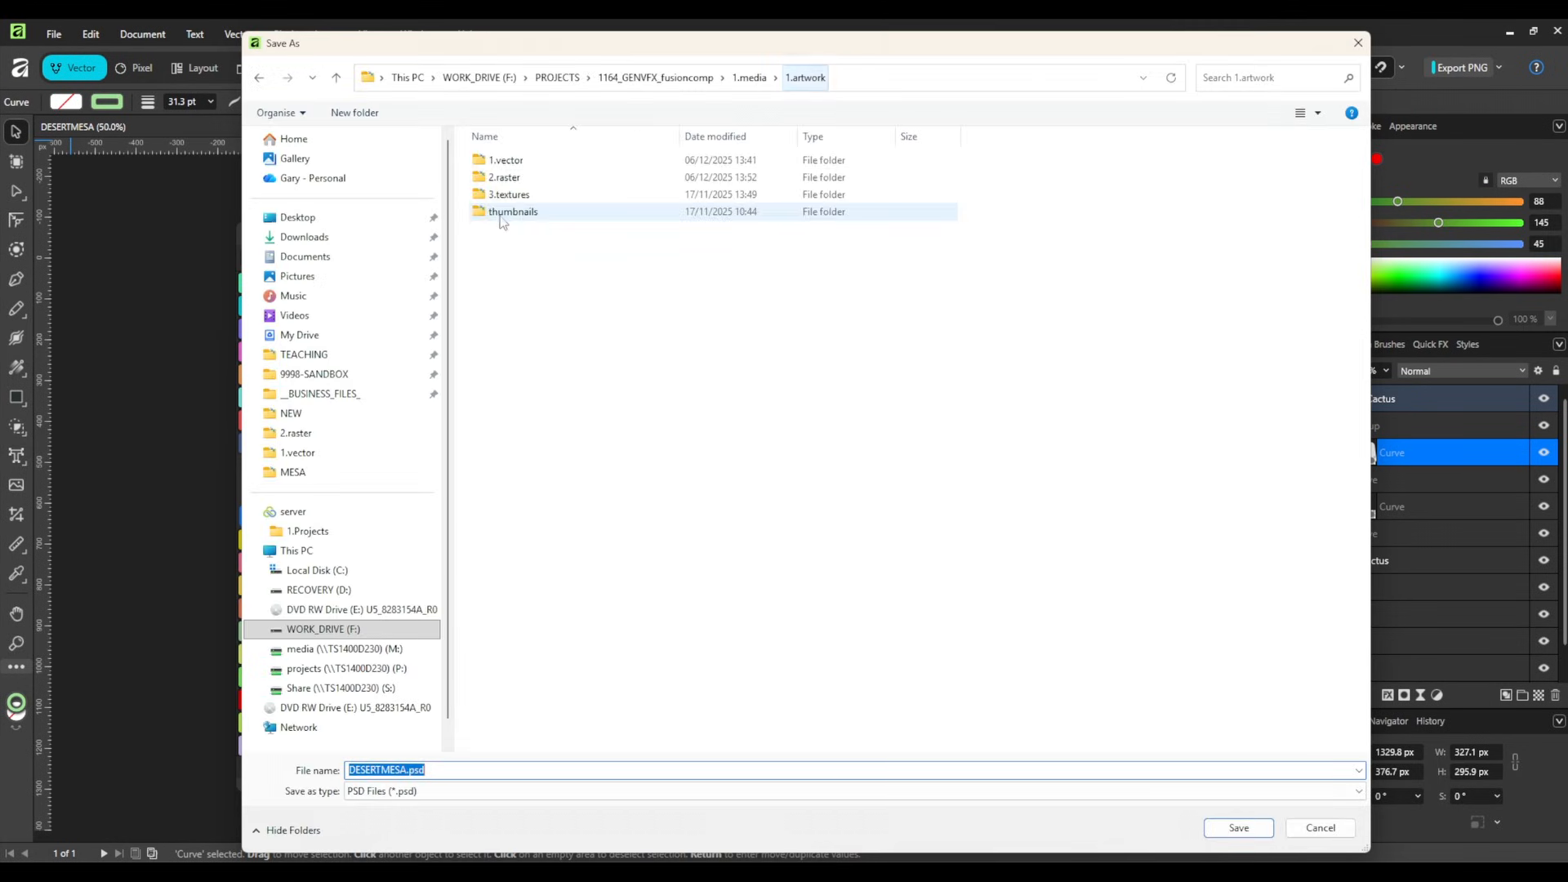
pyautogui.doubleClick(494, 178)
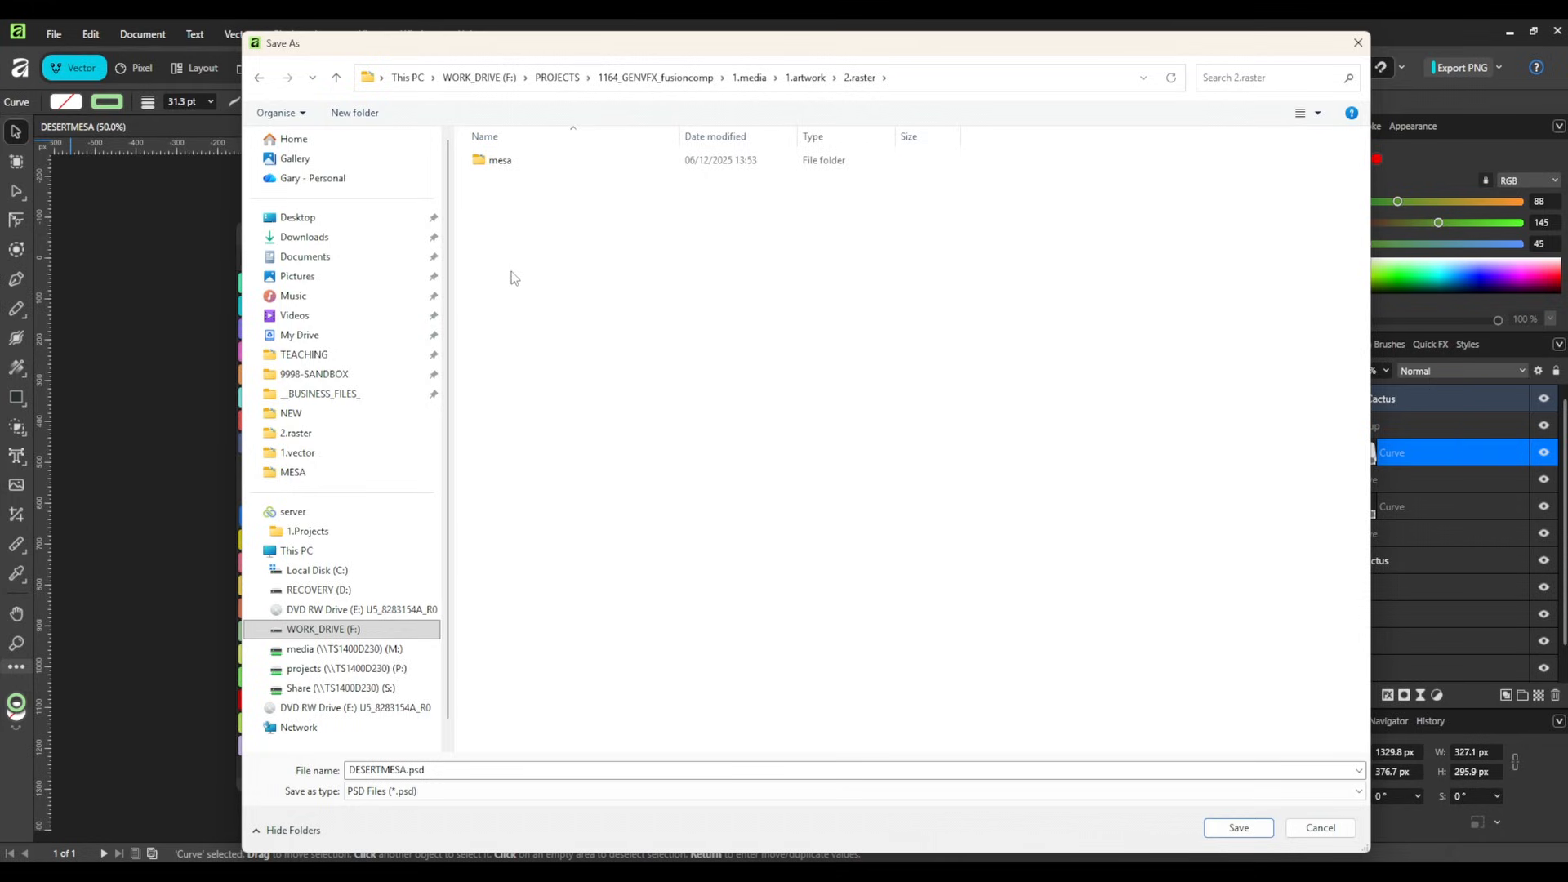
pyautogui.click(495, 768)
pyautogui.click(511, 769)
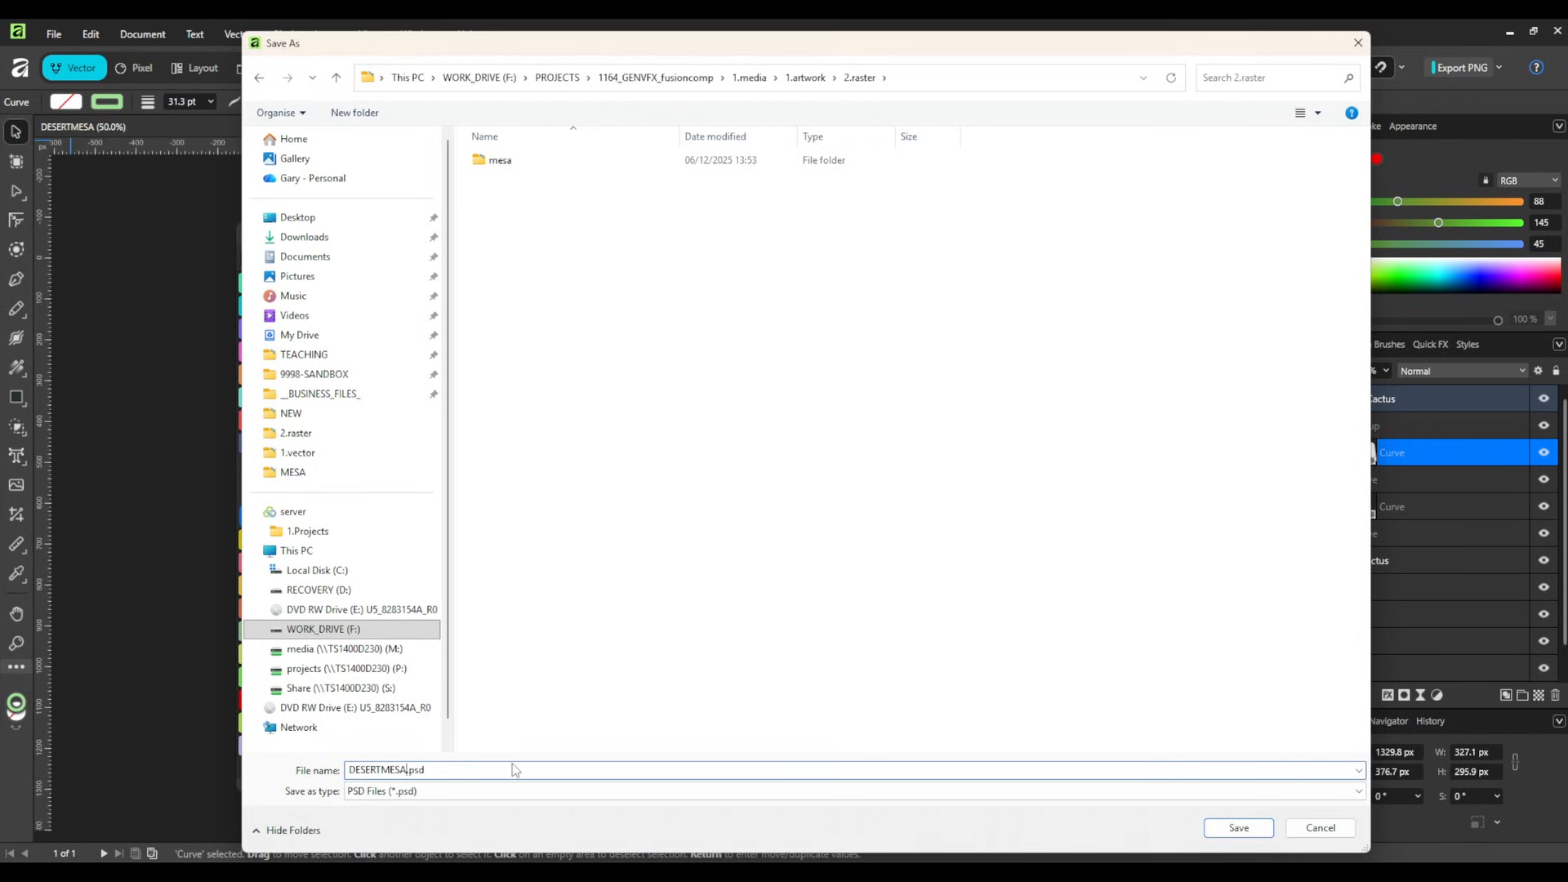
pyautogui.click(1238, 828)
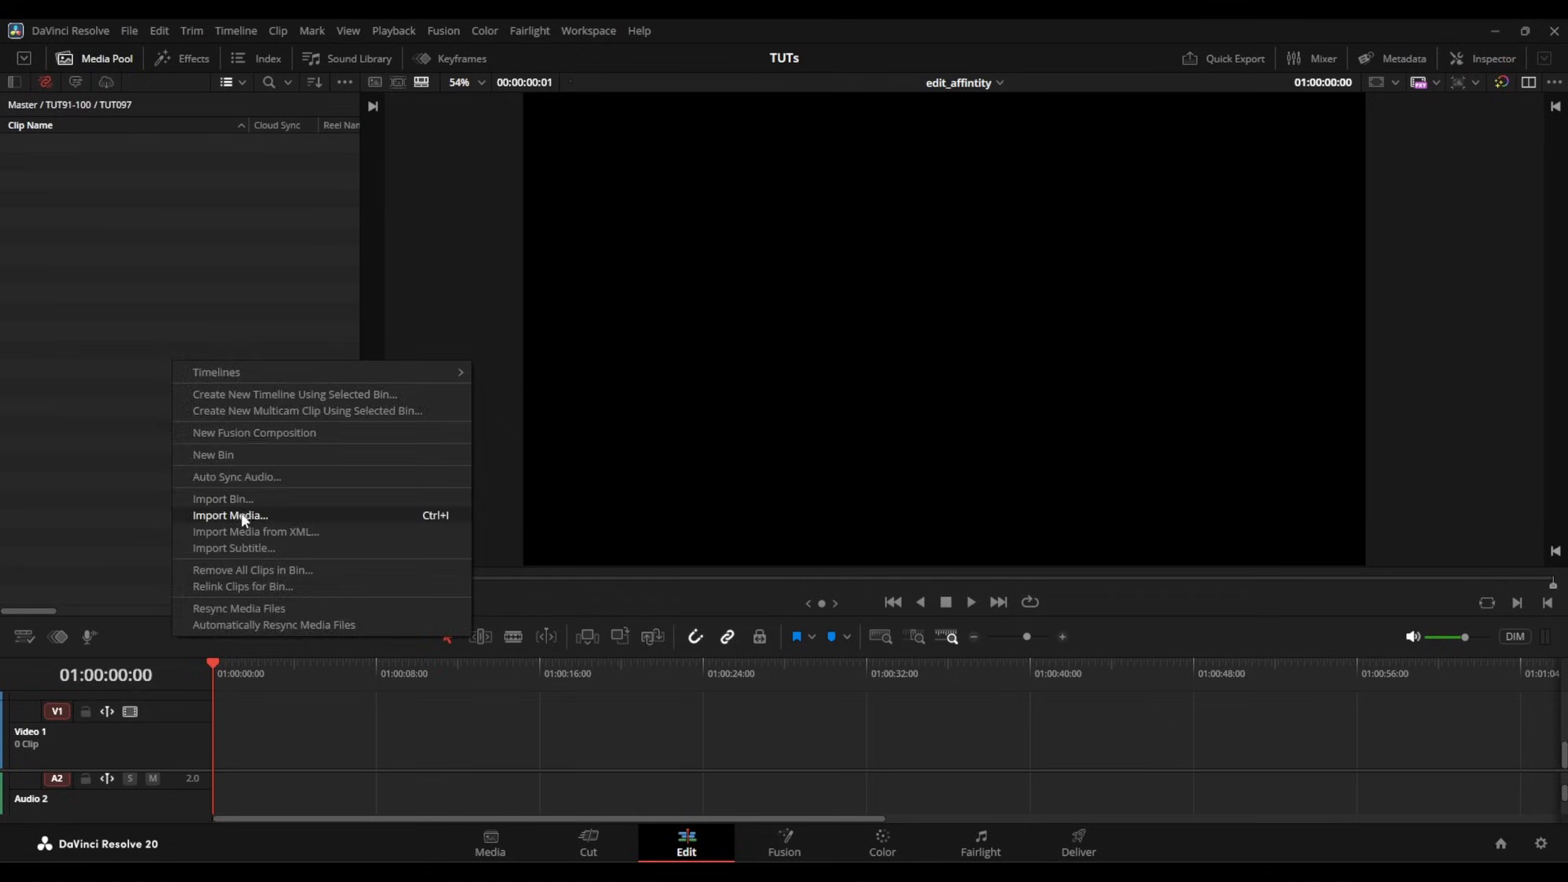
# Step: In DaVinci Resolve, import DESERTMESA.psd from the 2.raster folder into the TUT097 bin
pyautogui.click(241, 511)
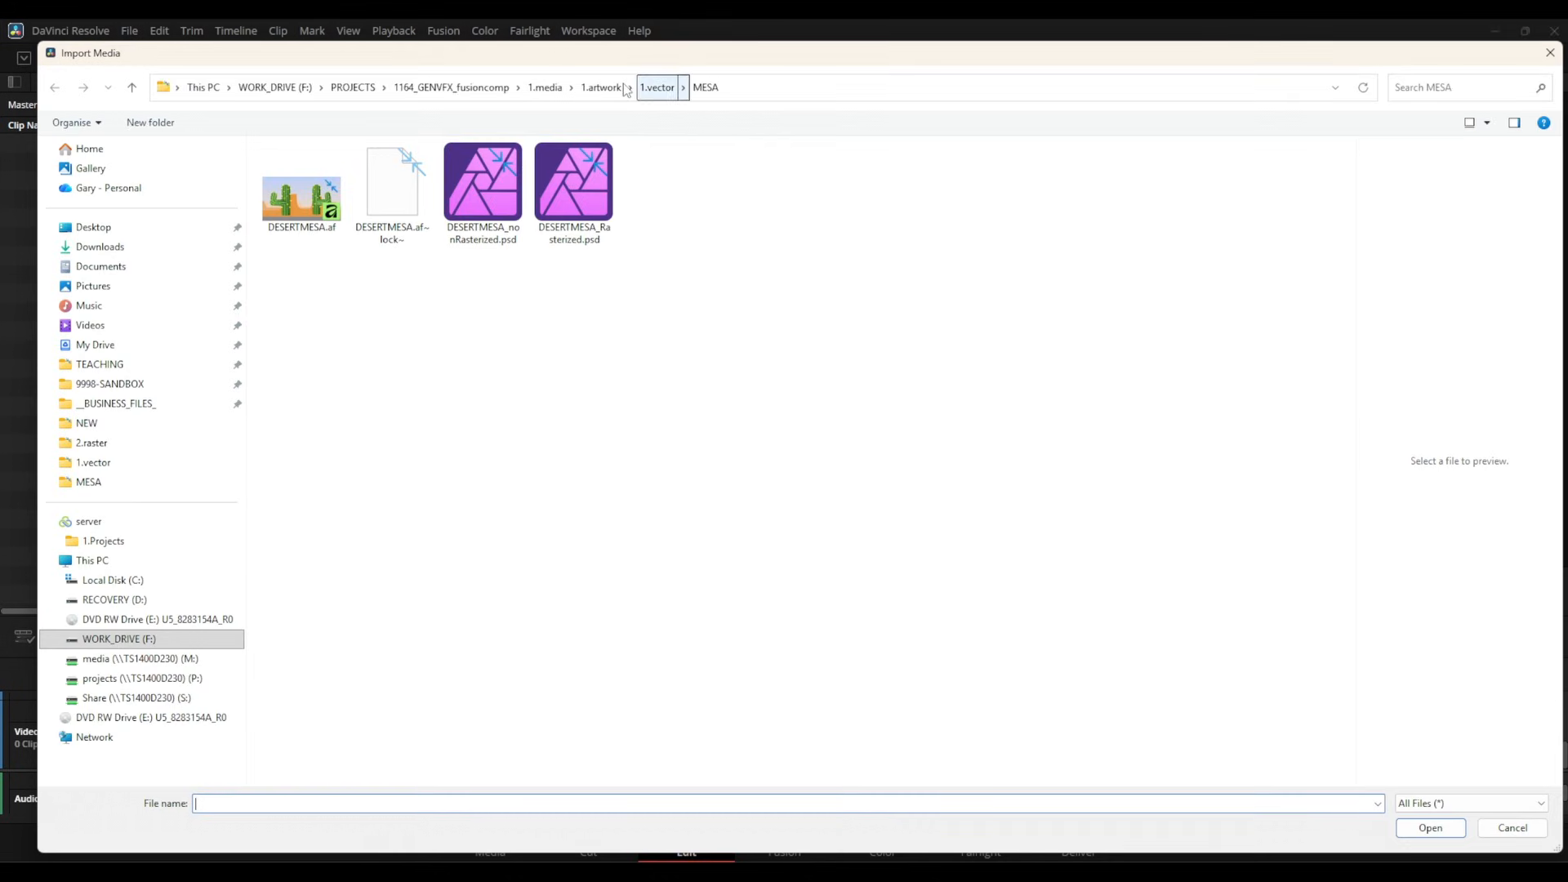
pyautogui.click(622, 88)
pyautogui.press('Return')
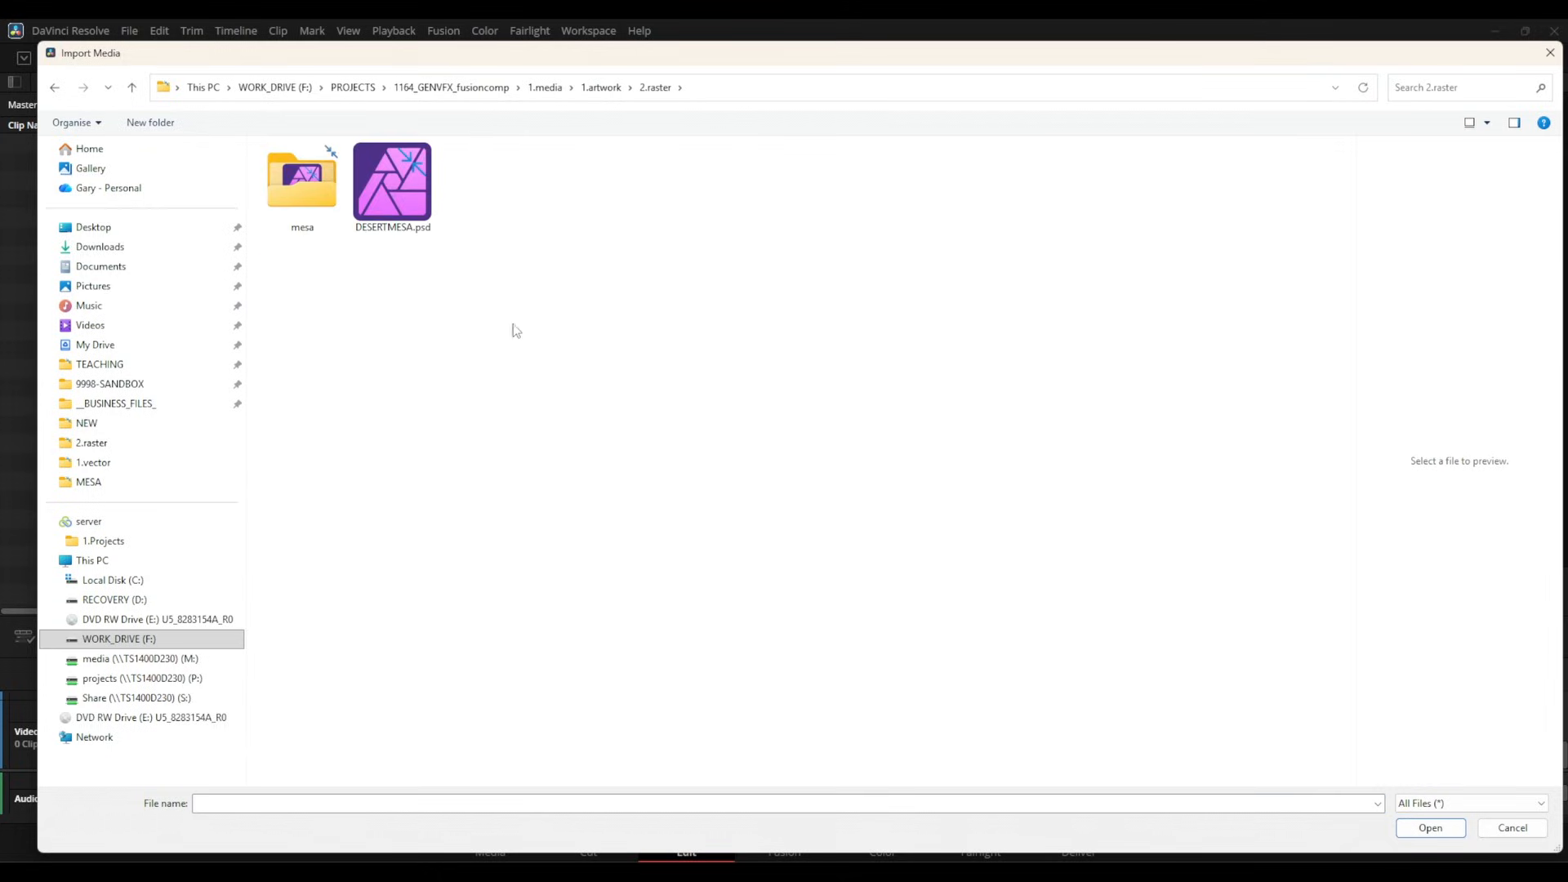
pyautogui.click(392, 187)
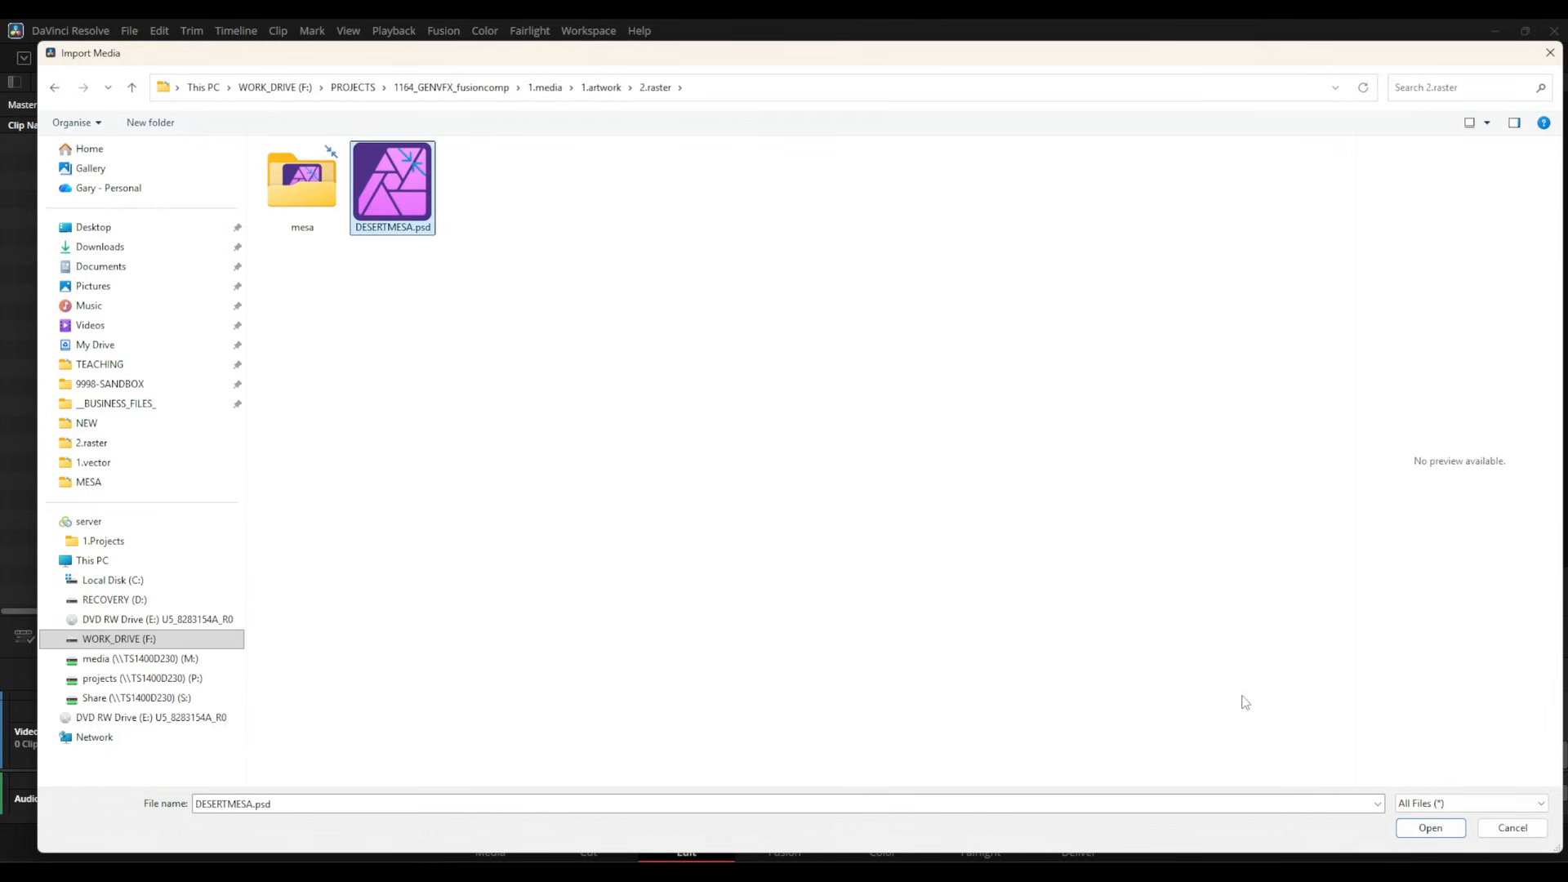
pyautogui.click(1415, 834)
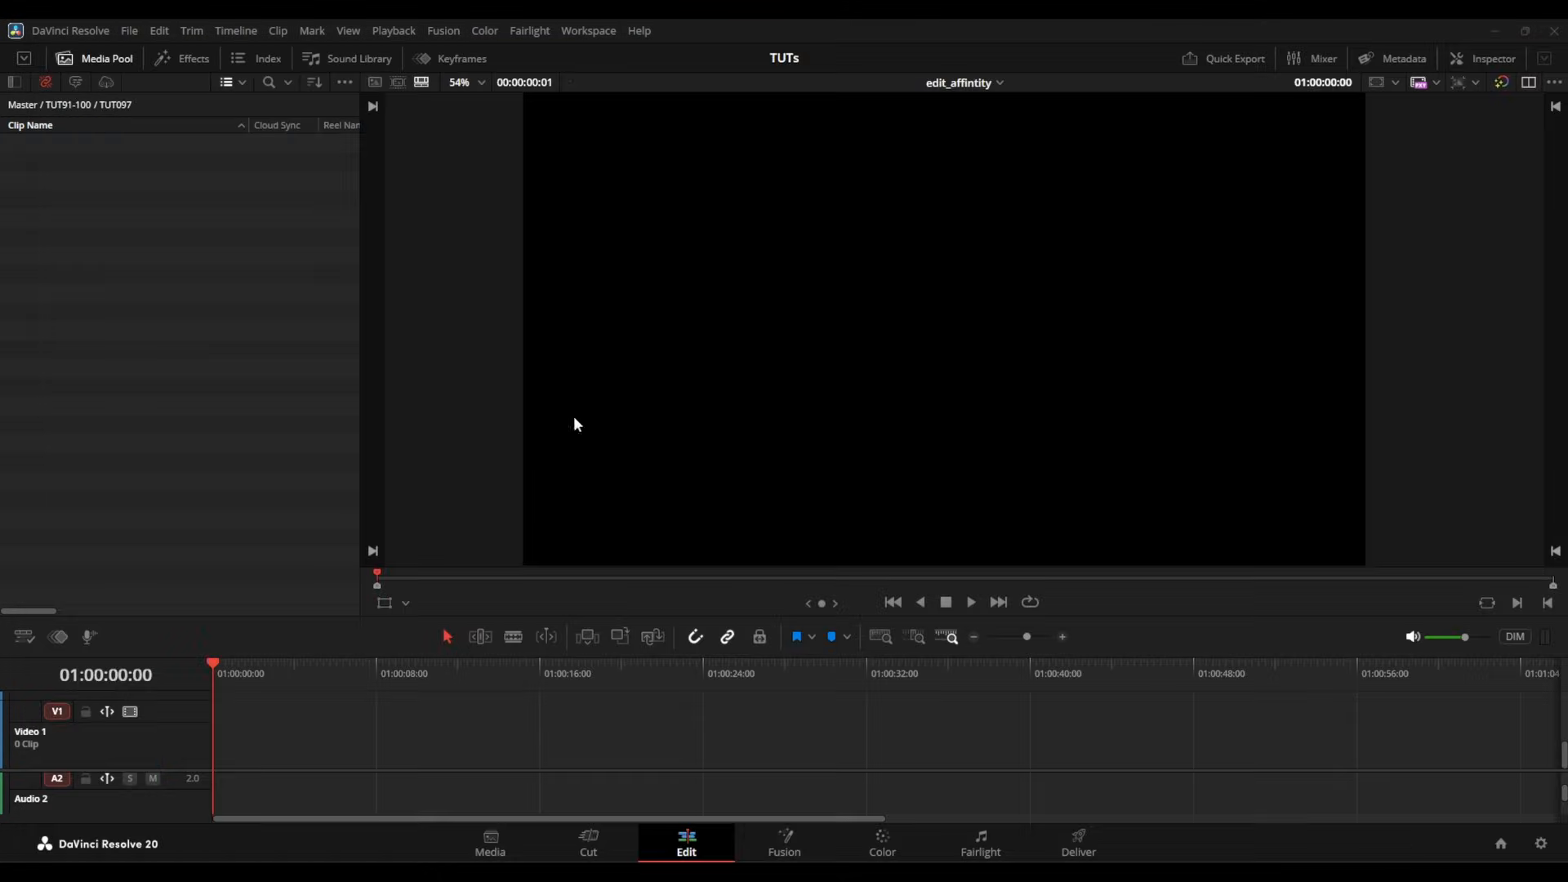
# Step: Try DESERTMESA.psd as a clip at the start of the edit timeline and delete the clip again
pyautogui.moveTo(28, 150); pyautogui.dragTo(250, 671)
pyautogui.click(260, 727)
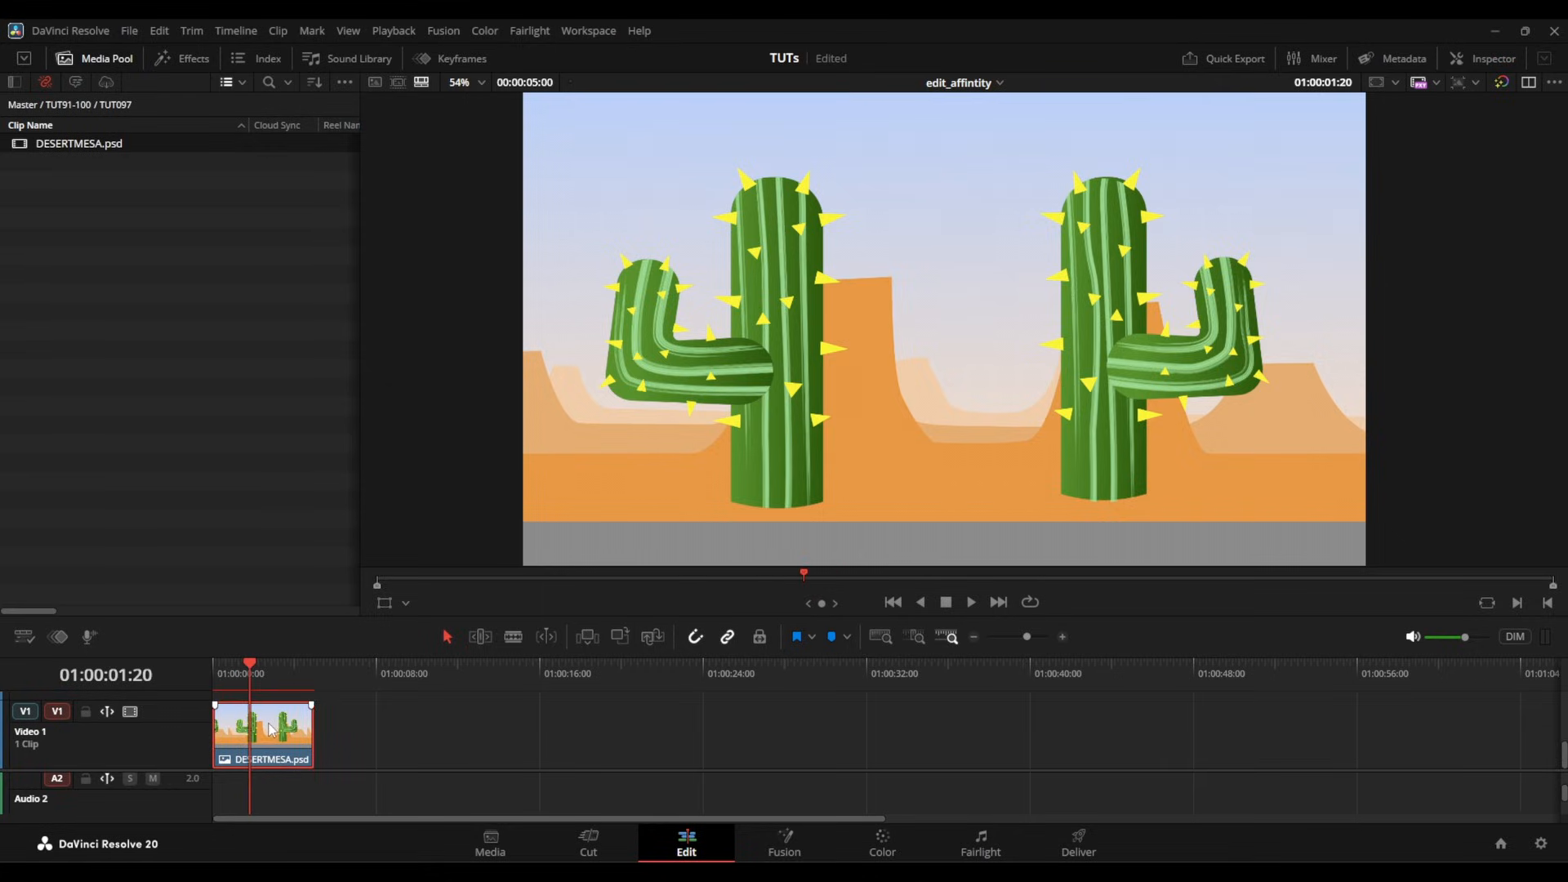
pyautogui.press('Delete')
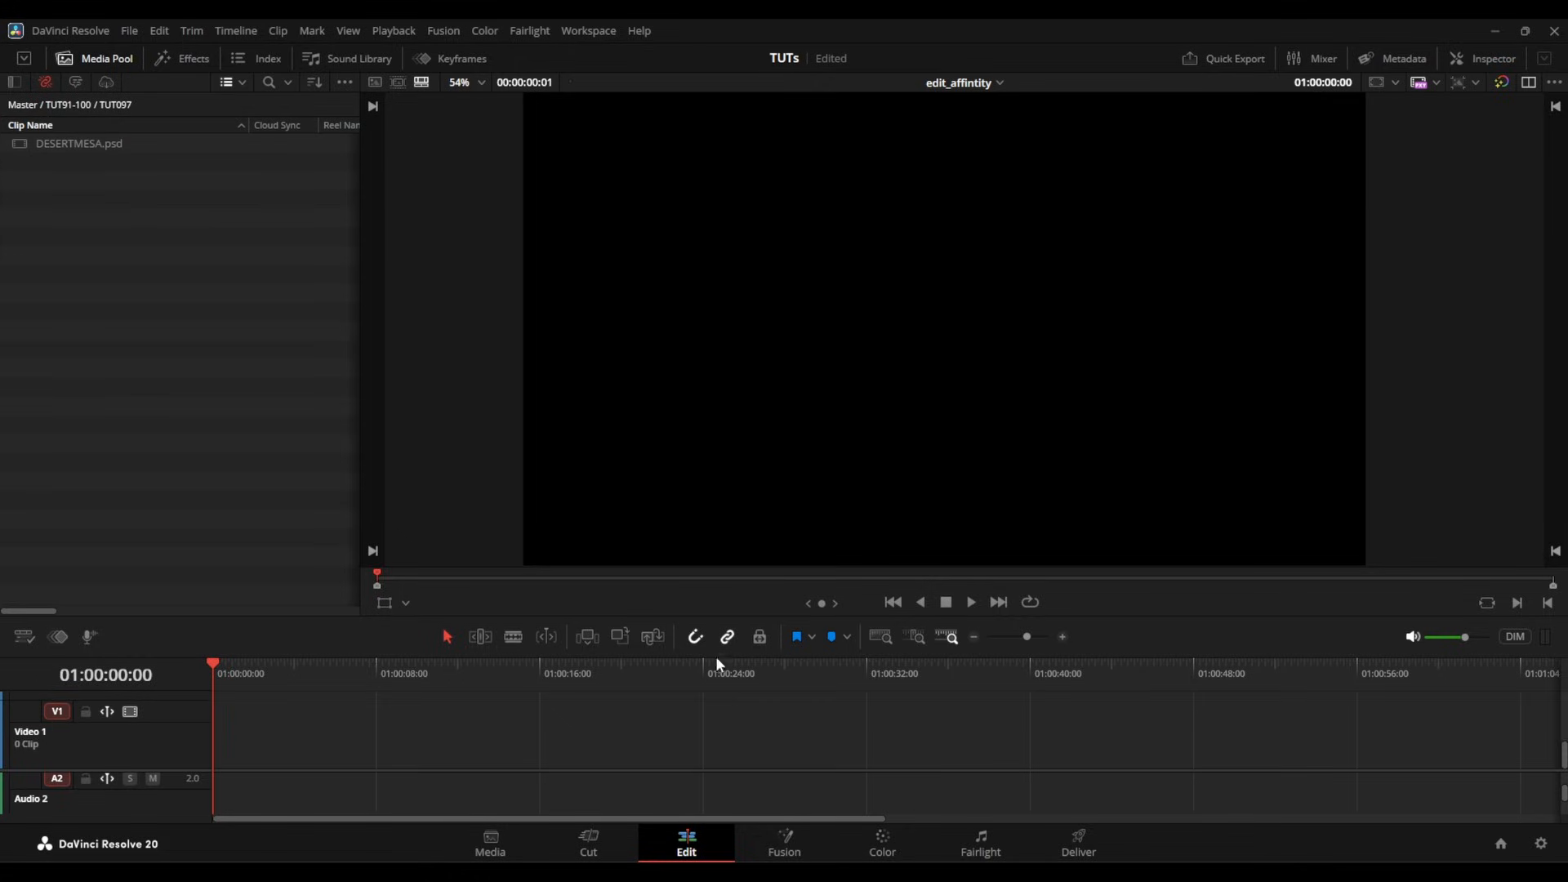
# Step: Switch to the Fusion page and add DESERTMESA.psd to the empty composition with an output node
pyautogui.click(772, 841)
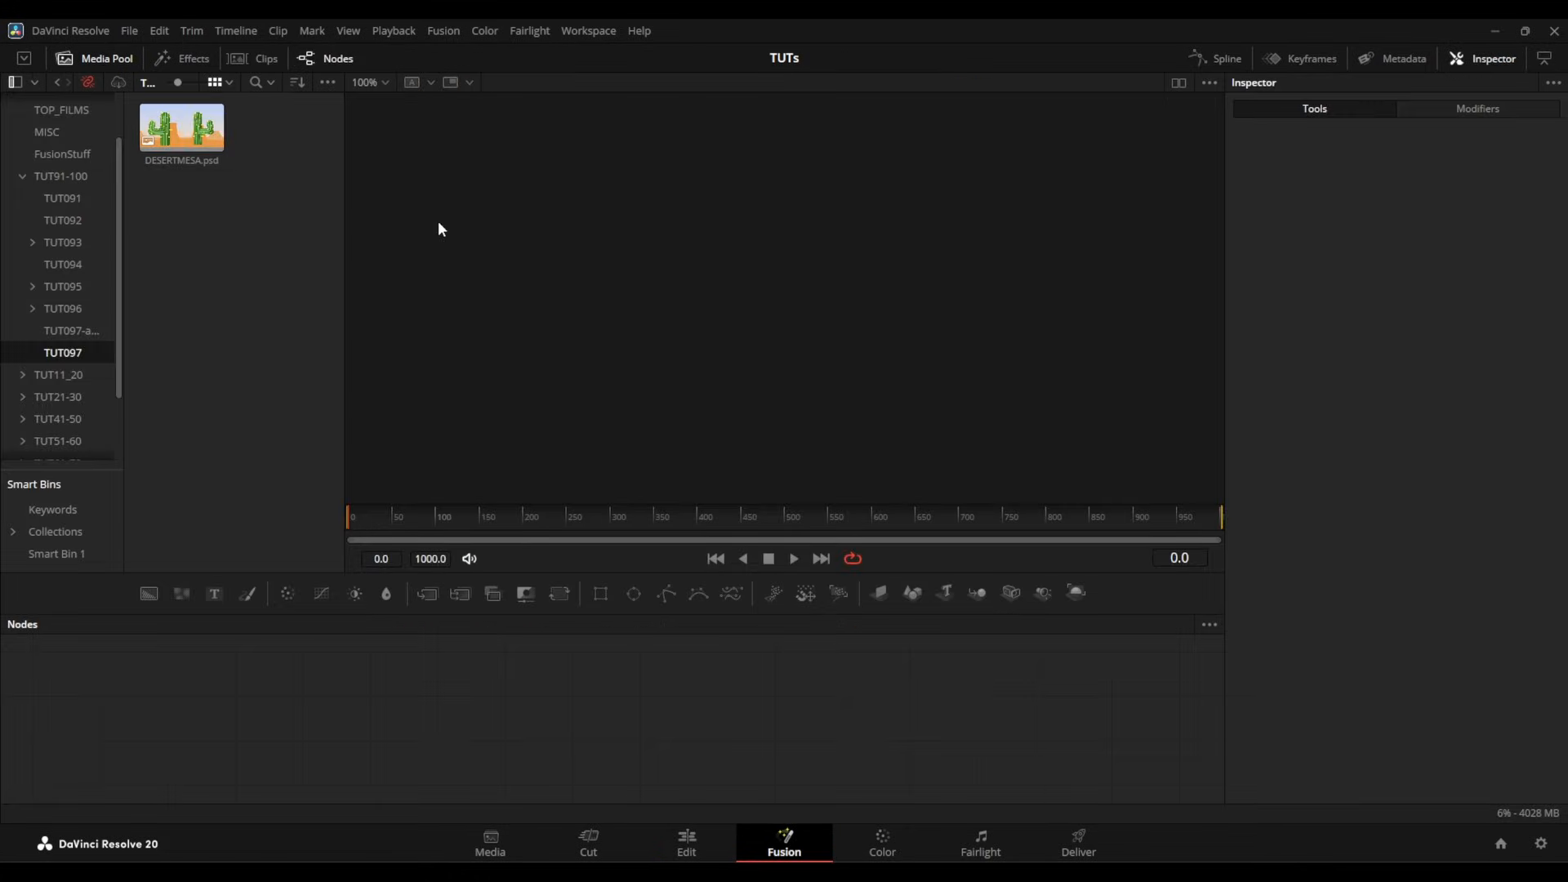
pyautogui.click(181, 129)
pyautogui.moveTo(183, 140); pyautogui.dragTo(372, 742)
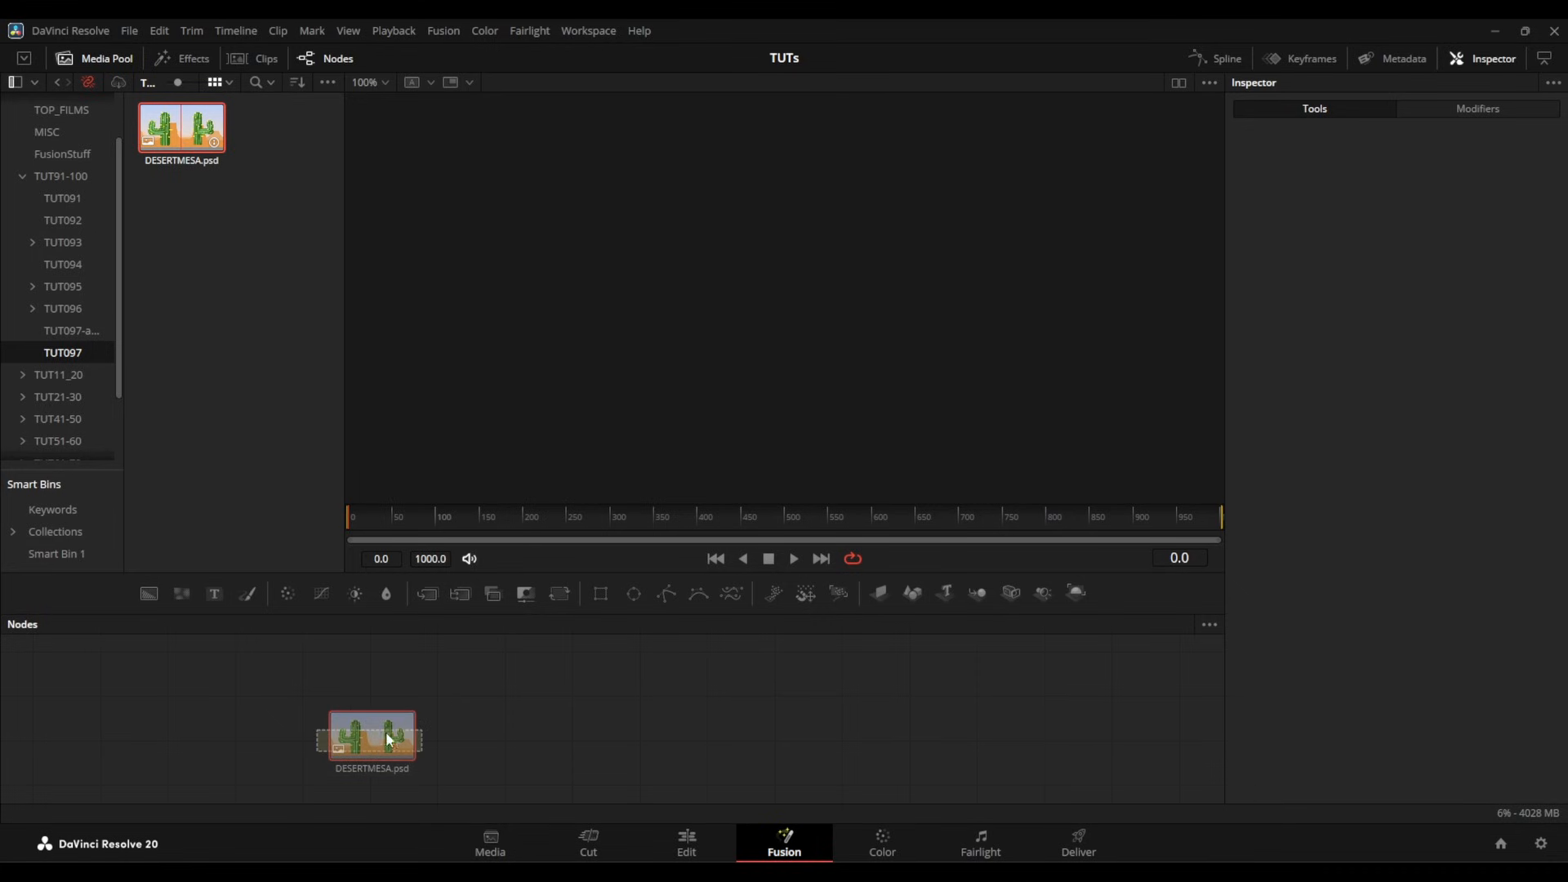
pyautogui.moveTo(618, 740); pyautogui.dragTo(821, 739)
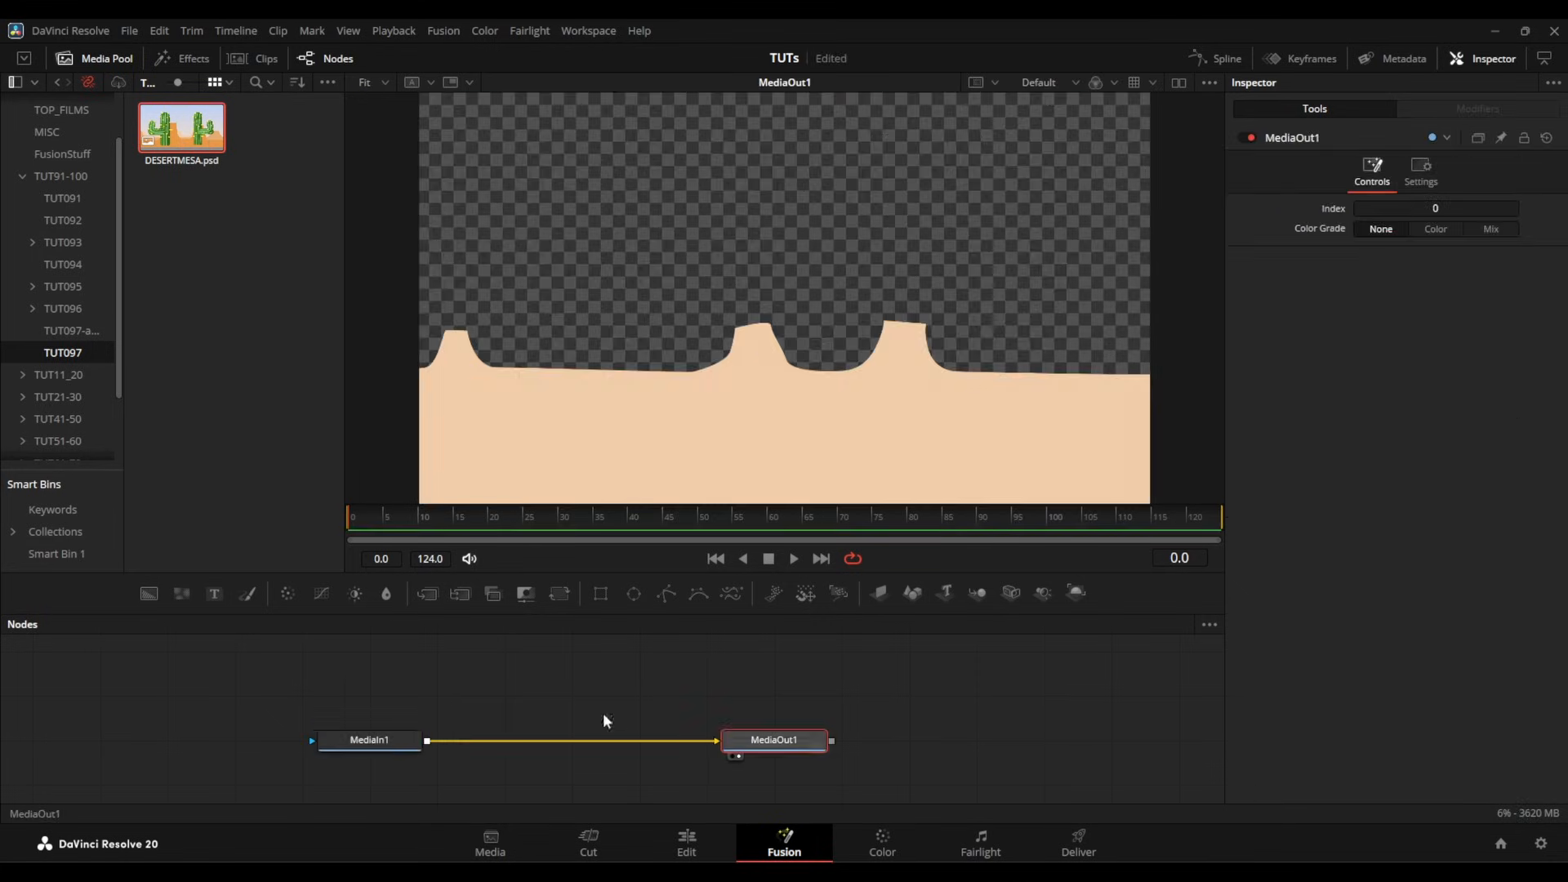
# Step: Set the PSD input node's layer to Merged, Background and the first _2 layer in turn
pyautogui.click(379, 740)
pyautogui.click(1403, 315)
pyautogui.click(1430, 339)
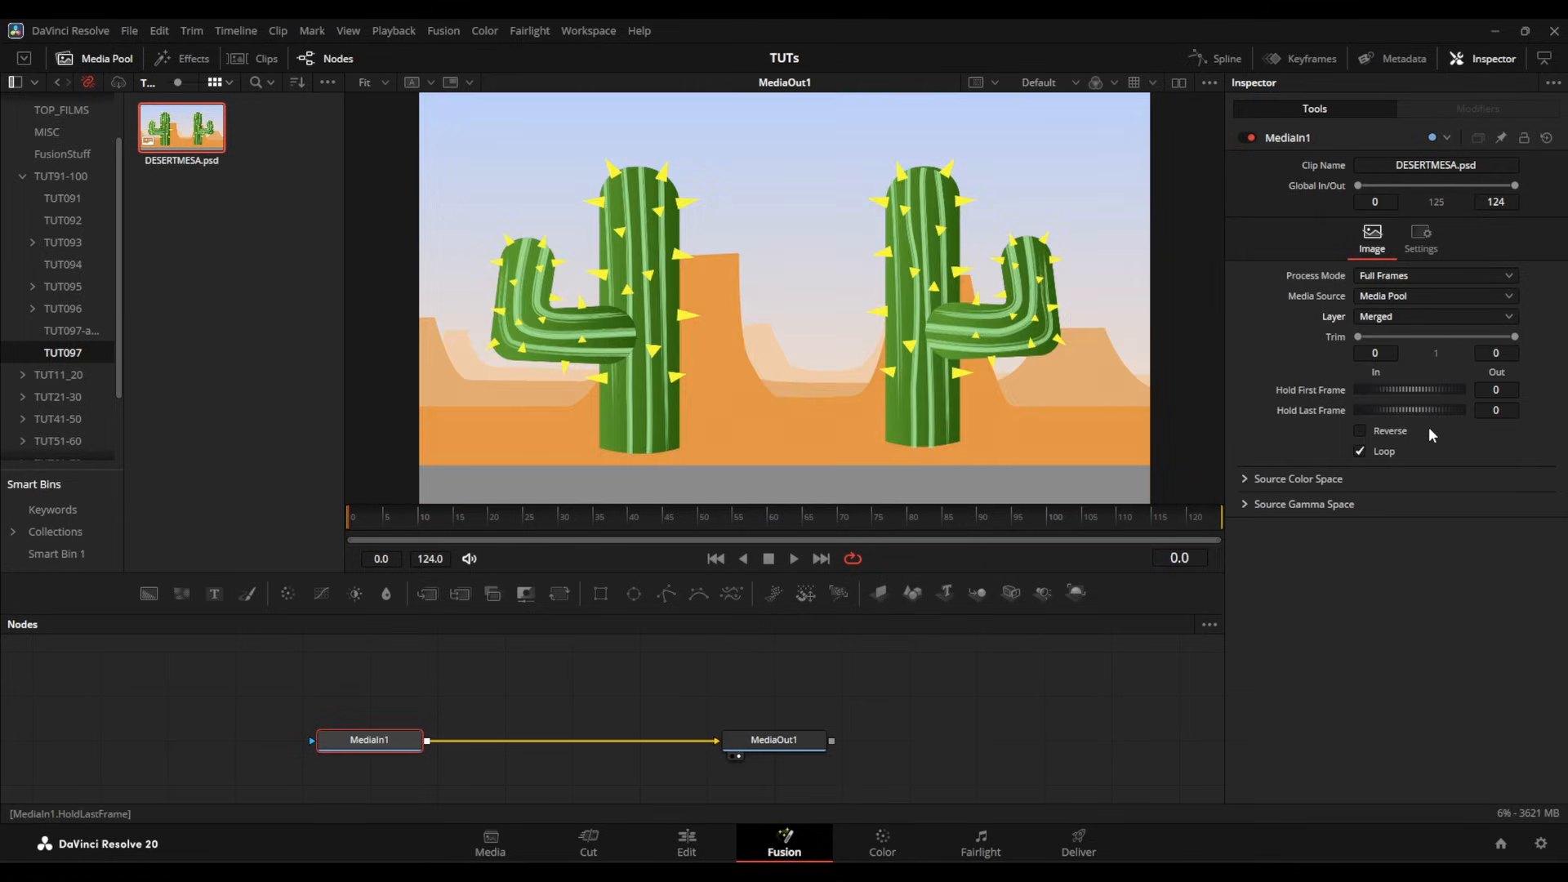
pyautogui.click(1419, 318)
pyautogui.click(1419, 356)
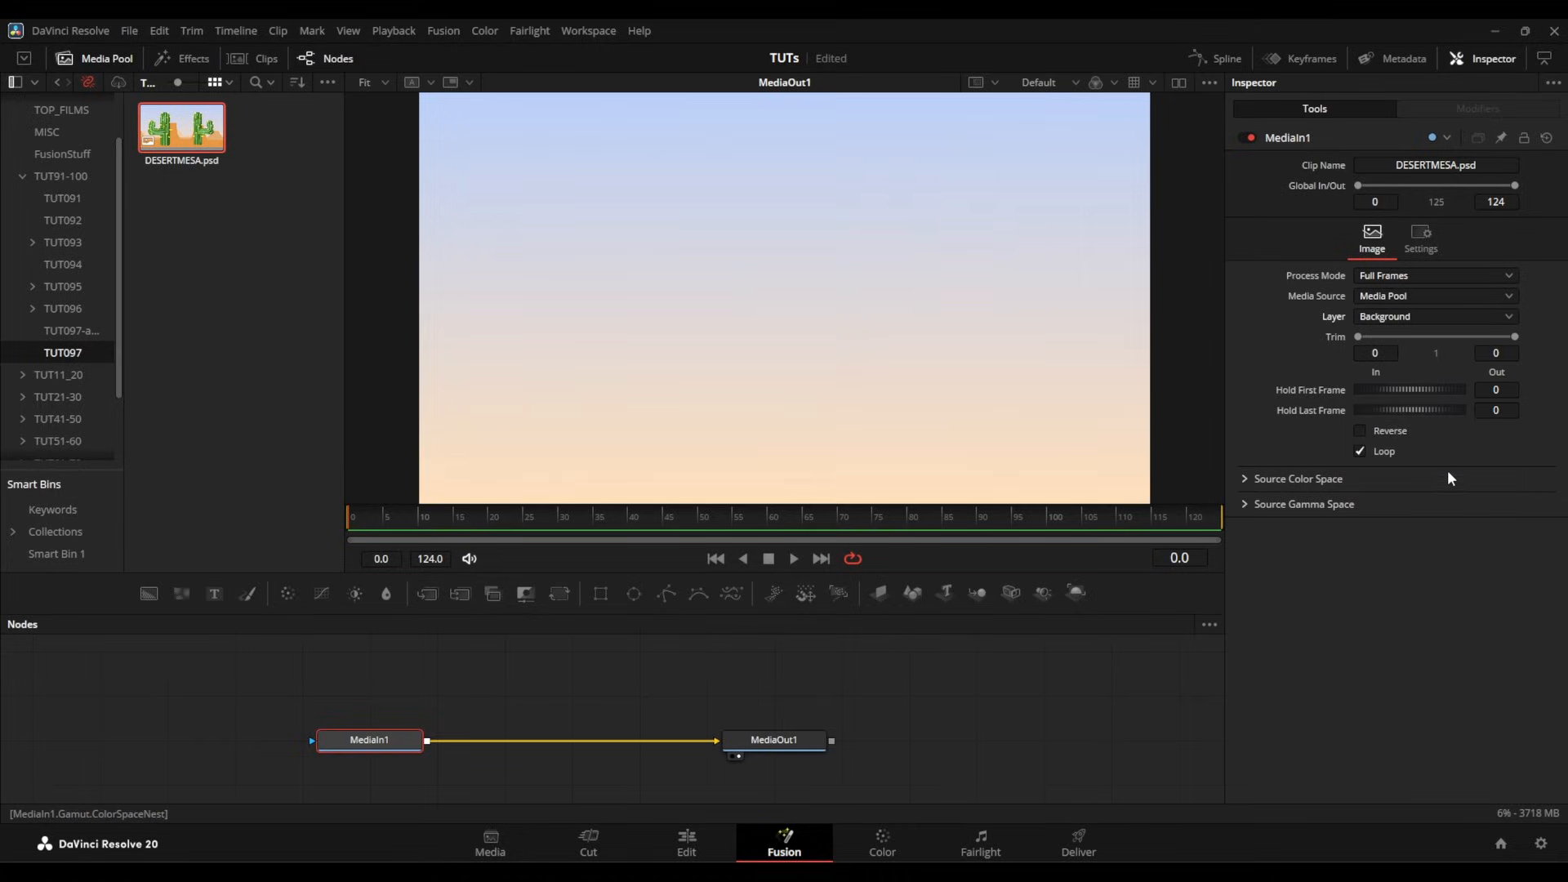
pyautogui.click(1431, 317)
pyautogui.click(1414, 393)
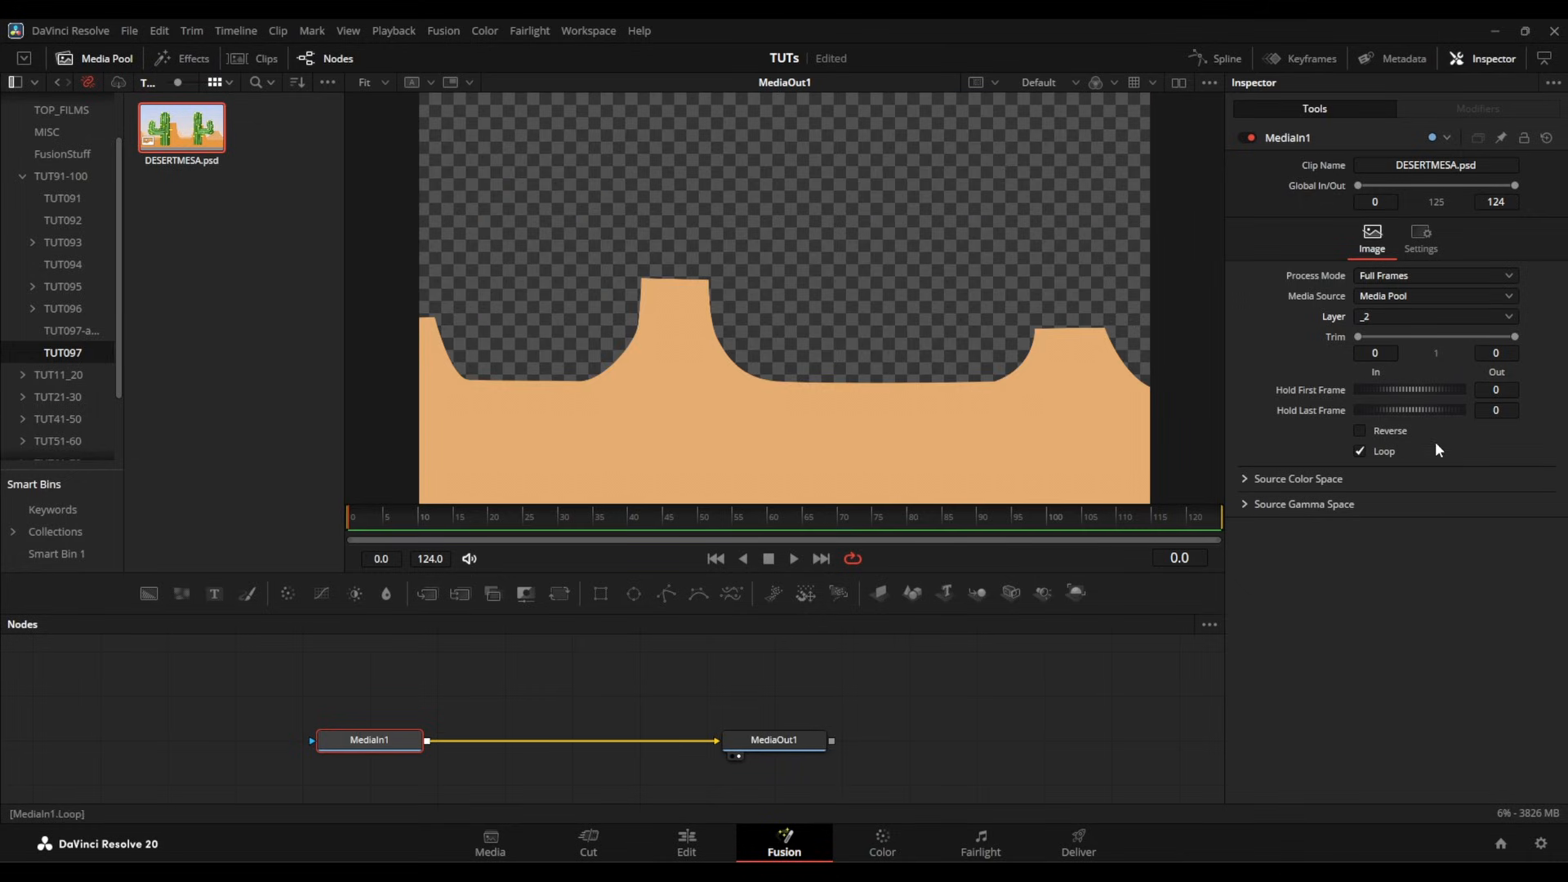
# Step: Try further _2 entries as the PSD input node's layer and look through the rest of the layer list
pyautogui.click(1401, 318)
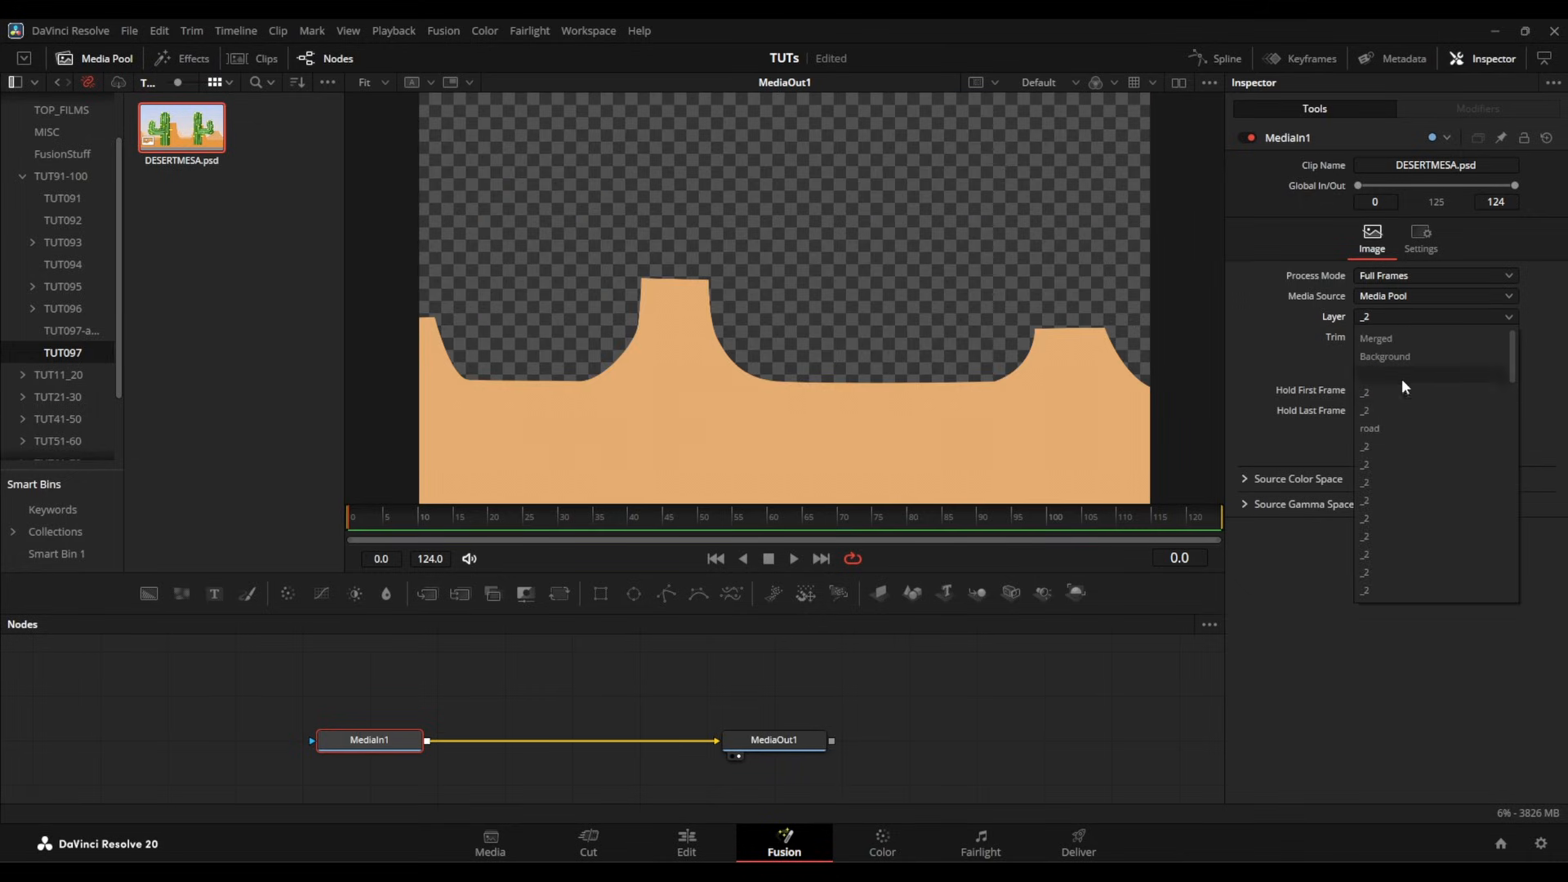
pyautogui.click(1404, 412)
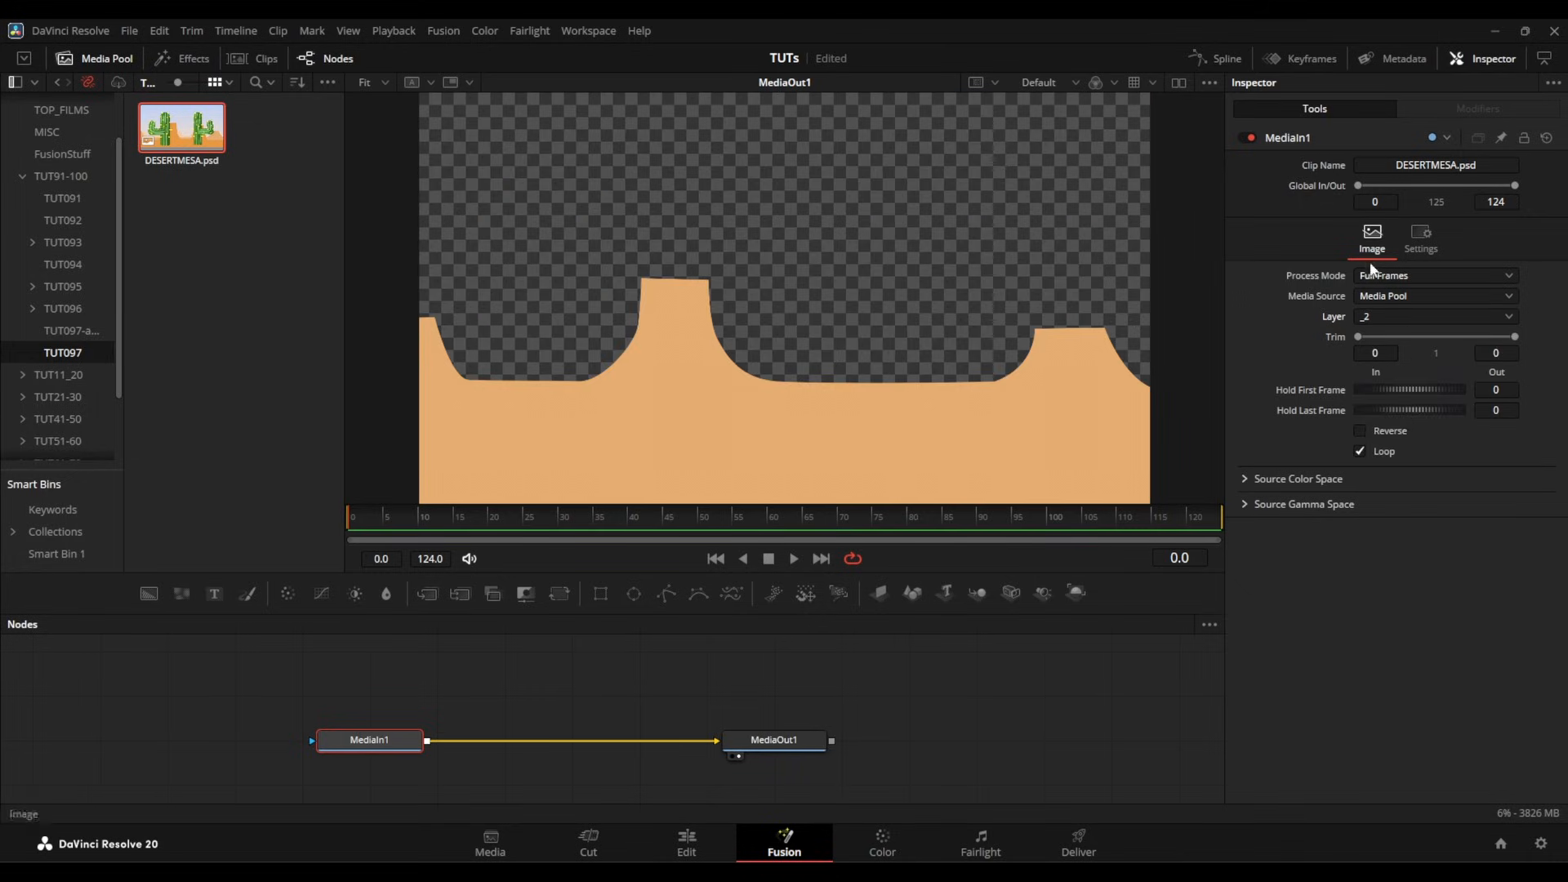
pyautogui.click(1377, 316)
pyautogui.click(1404, 439)
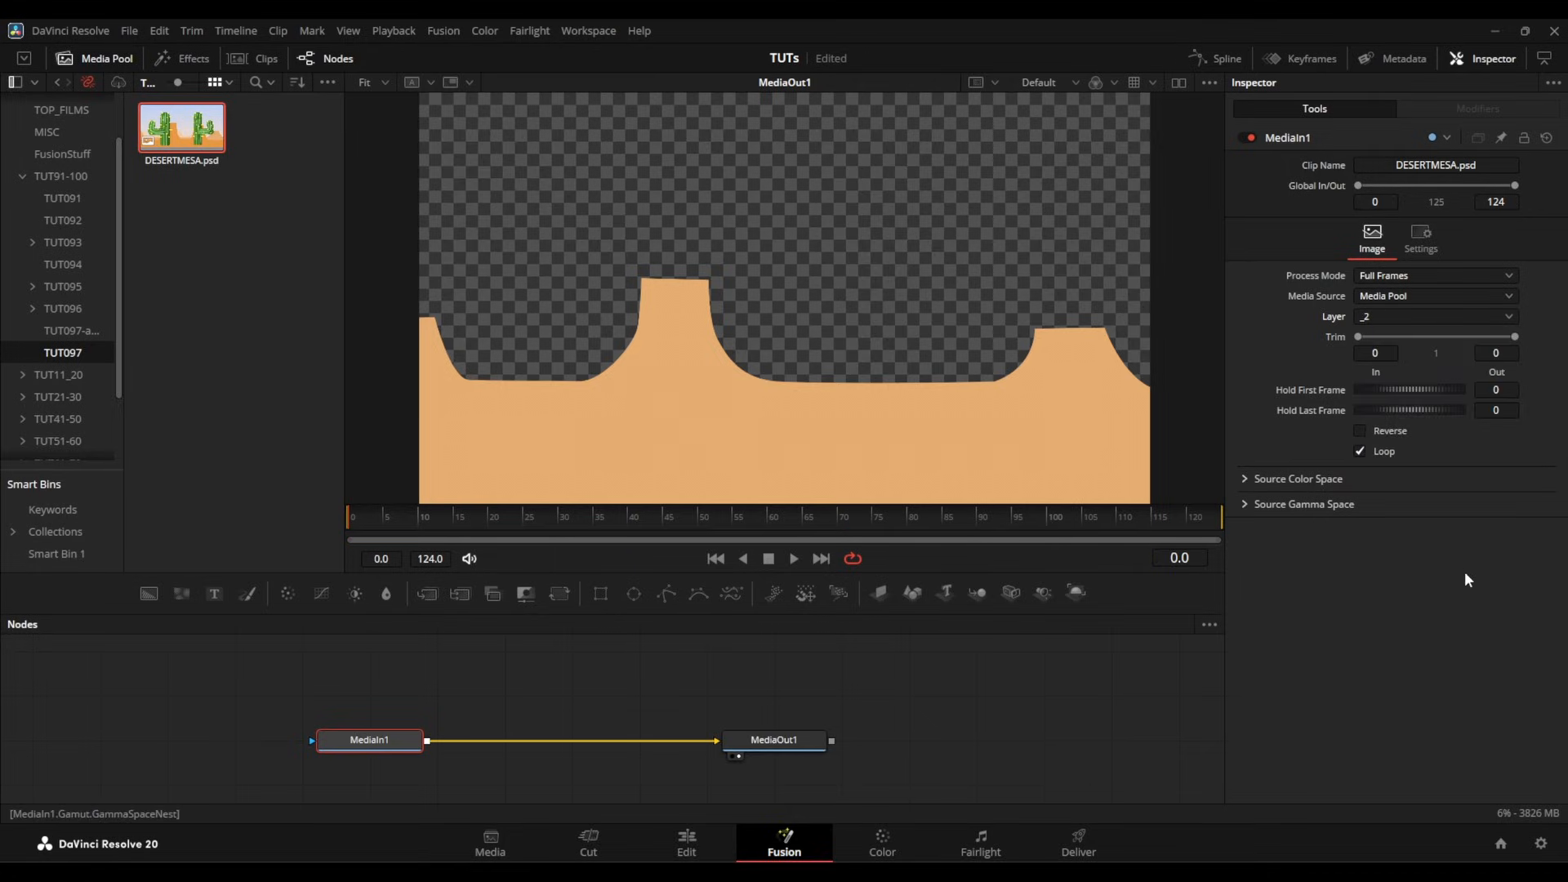
pyautogui.click(1382, 318)
pyautogui.click(1408, 462)
pyautogui.click(1500, 321)
pyautogui.click(1431, 537)
pyautogui.click(1514, 321)
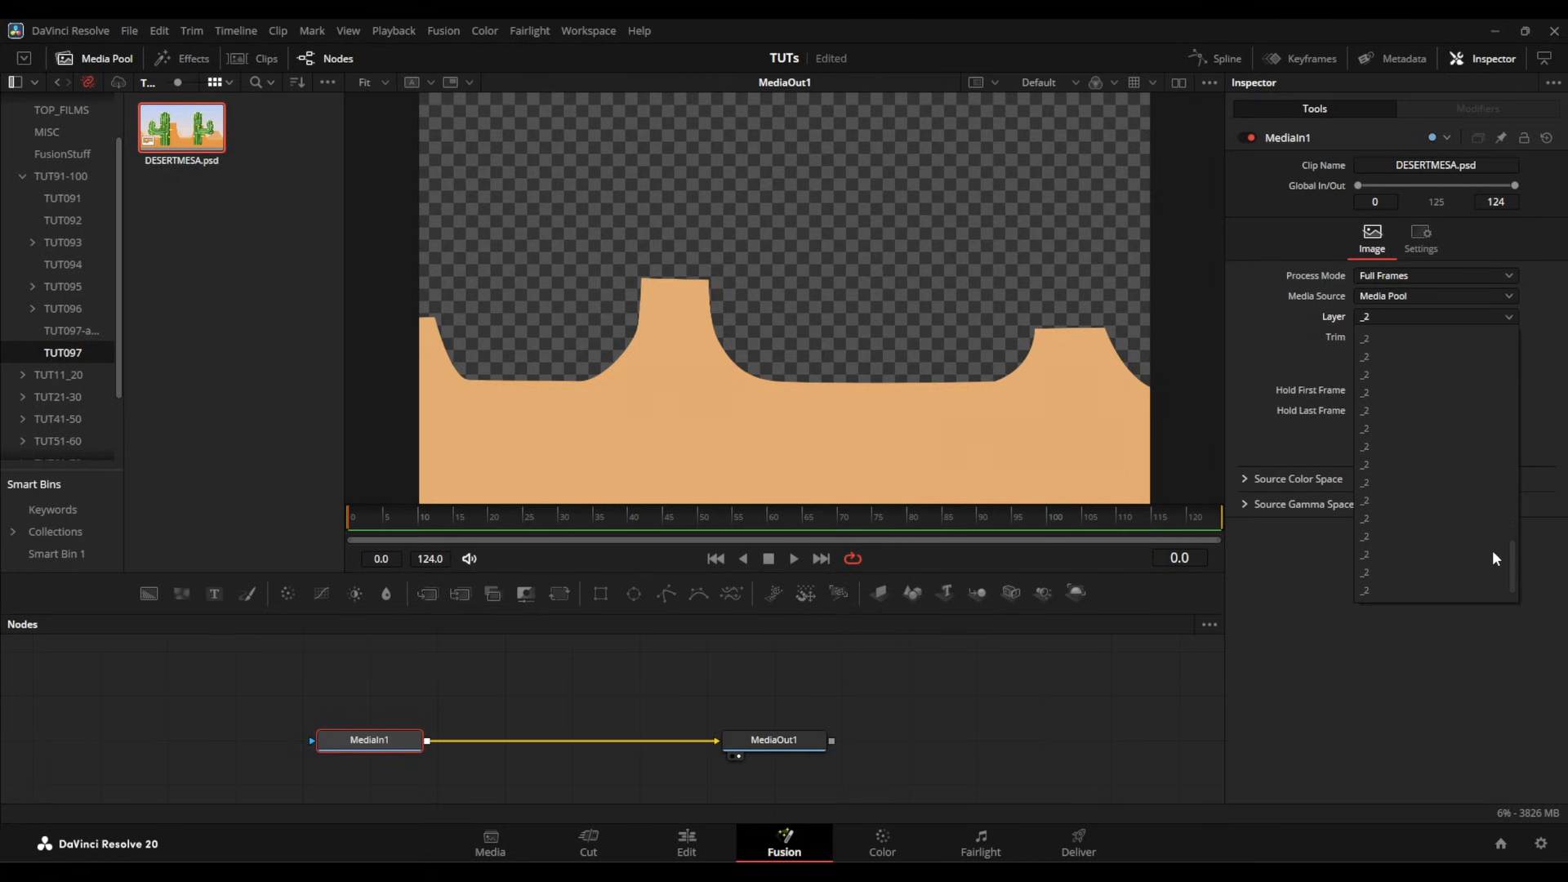
pyautogui.scroll(3, 1469, 360)
# Step: Delete the PSD input node from the composition, keeping only the output node
pyautogui.click(266, 688)
pyautogui.click(356, 740)
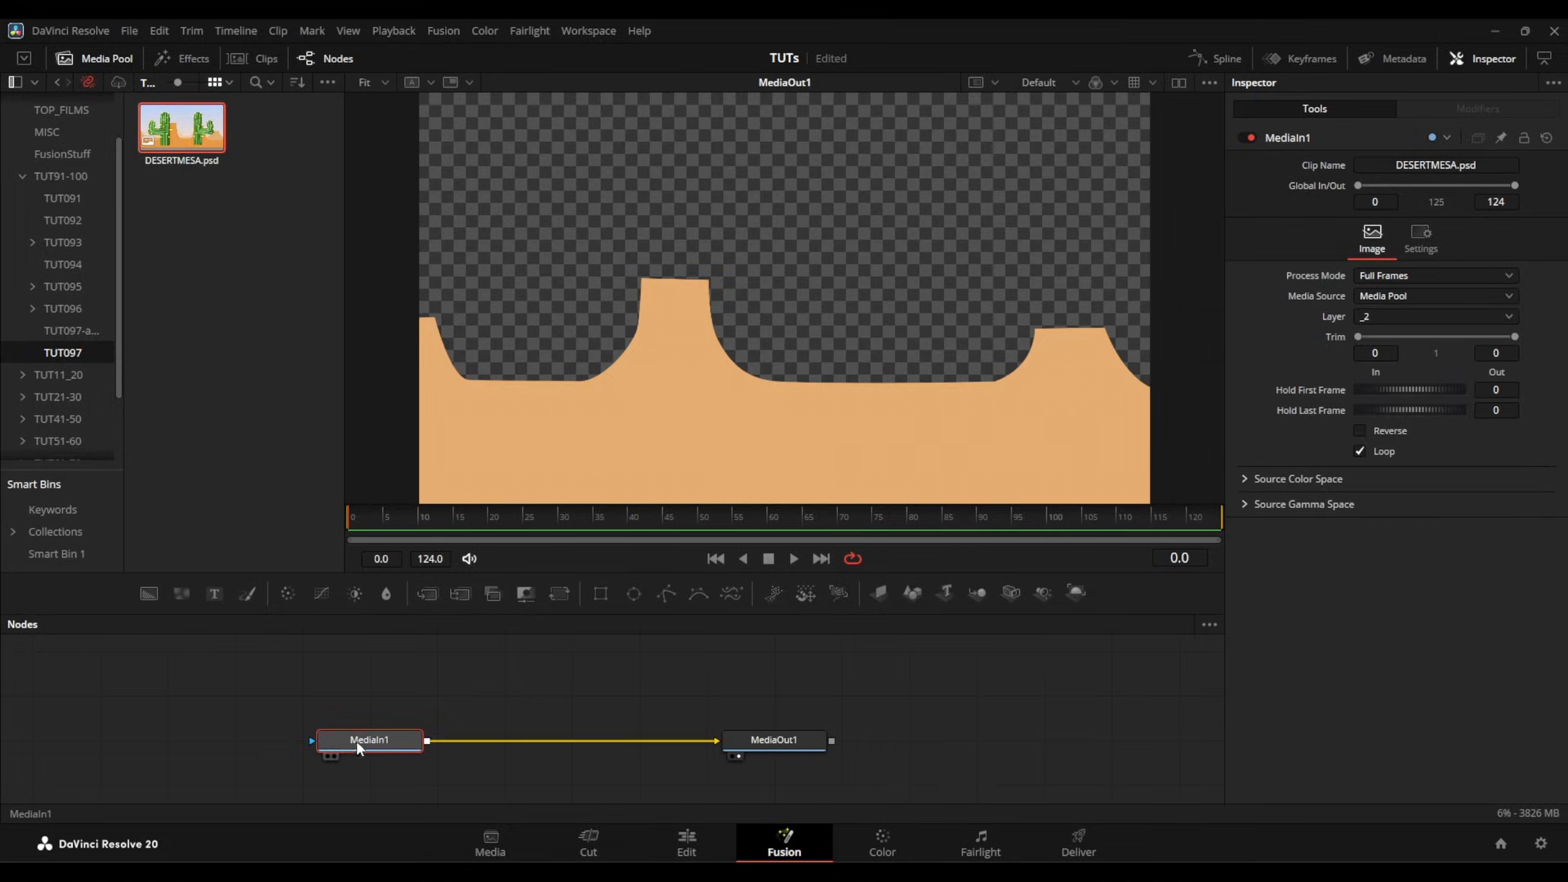
pyautogui.press('Delete')
pyautogui.moveTo(547, 705); pyautogui.dragTo(666, 692)
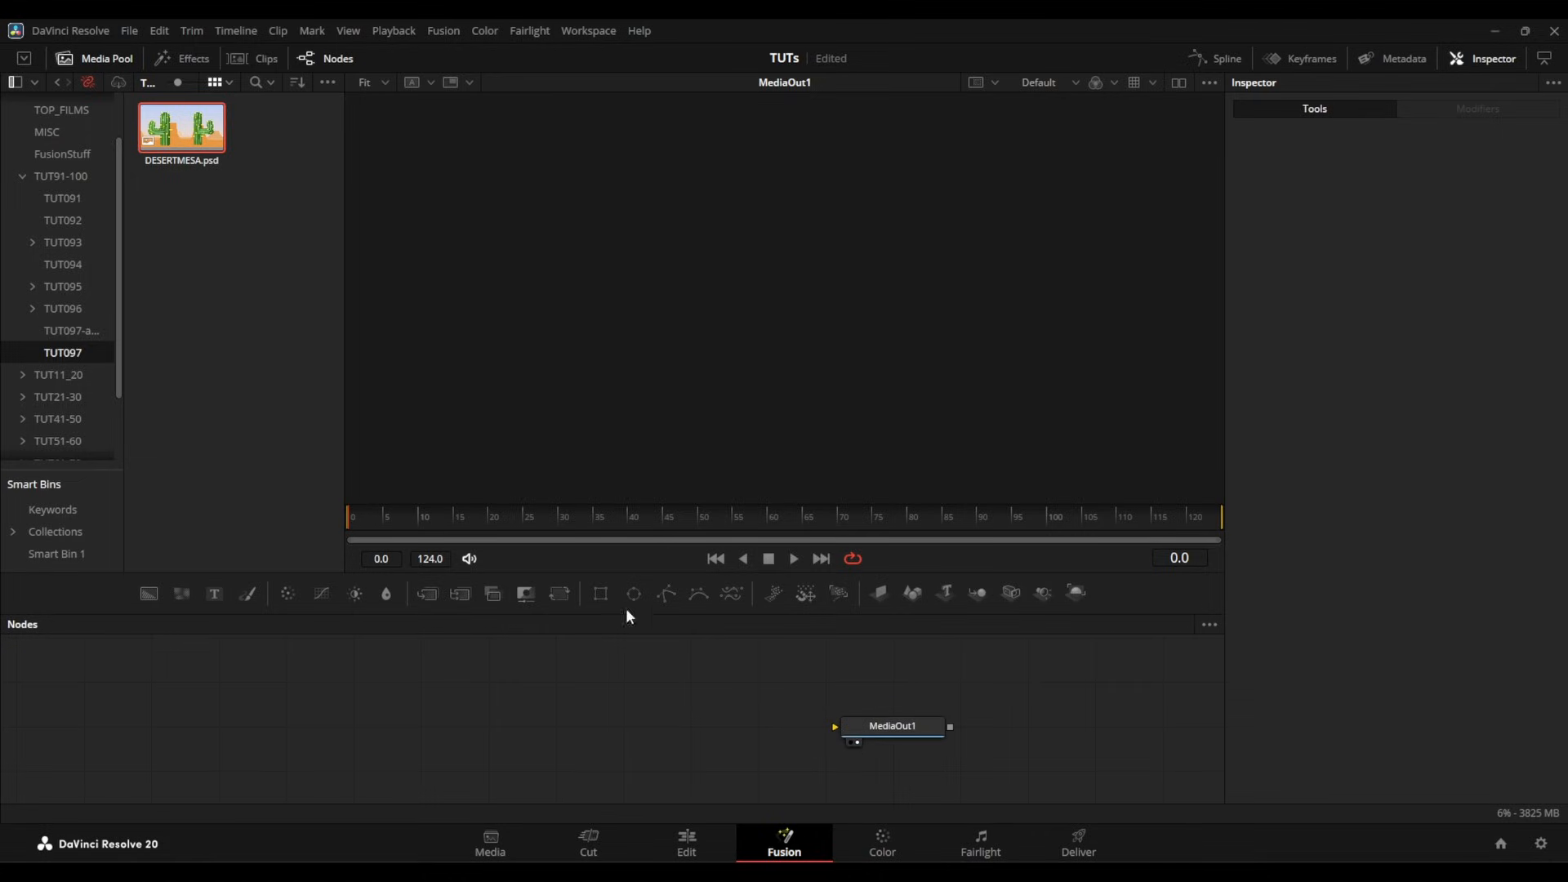
# Step: Import DESERTMESA.psd from the 2.raster folder into the Fusion composition as separate layer nodes
pyautogui.click(450, 32)
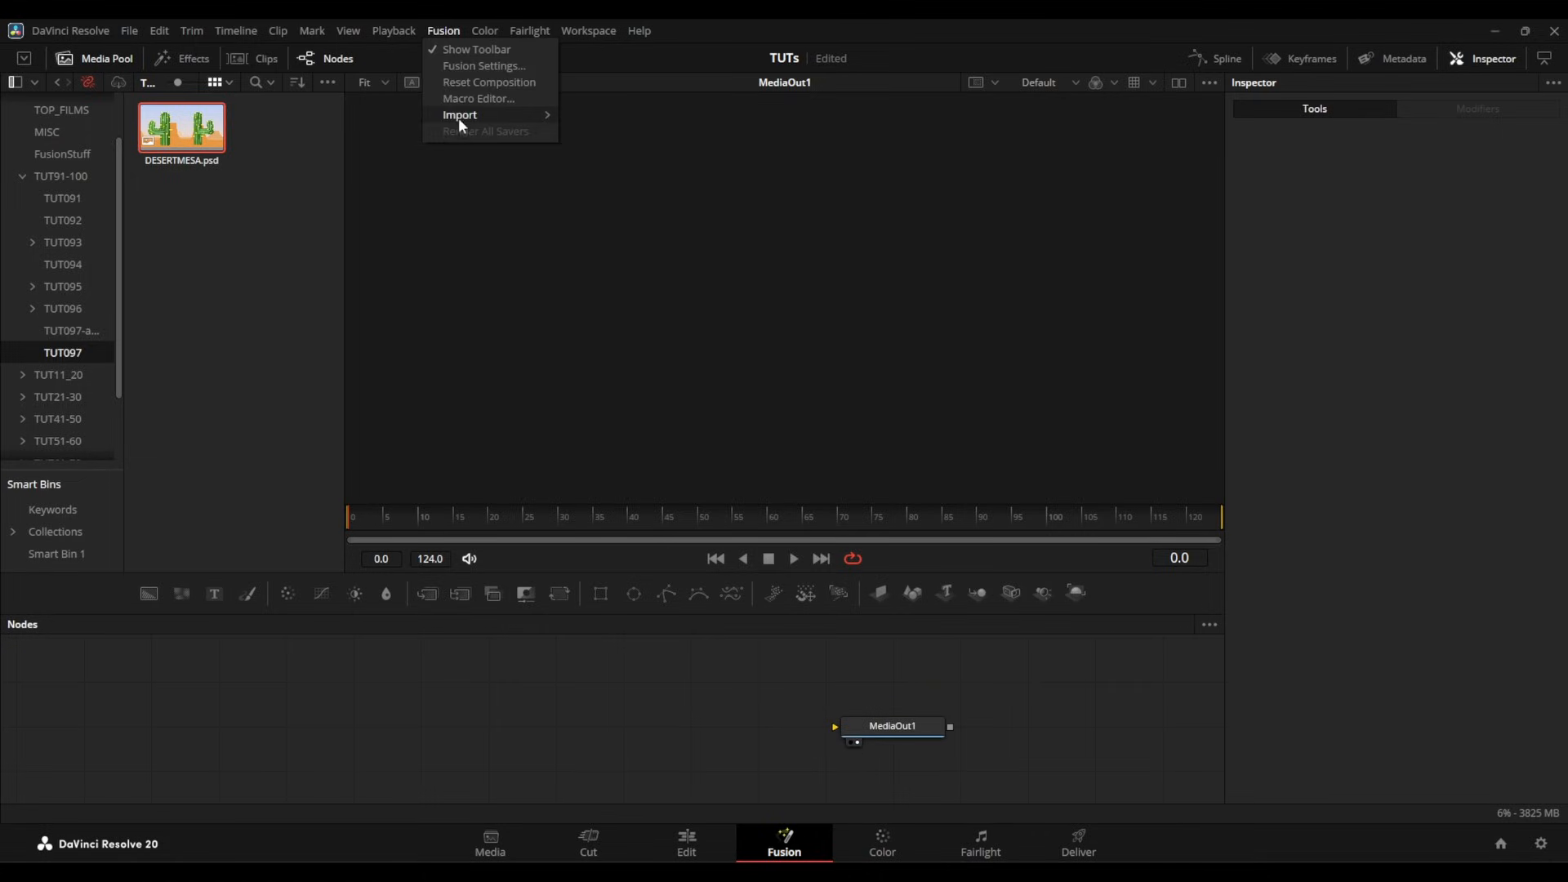
pyautogui.moveTo(462, 114)
pyautogui.click(609, 151)
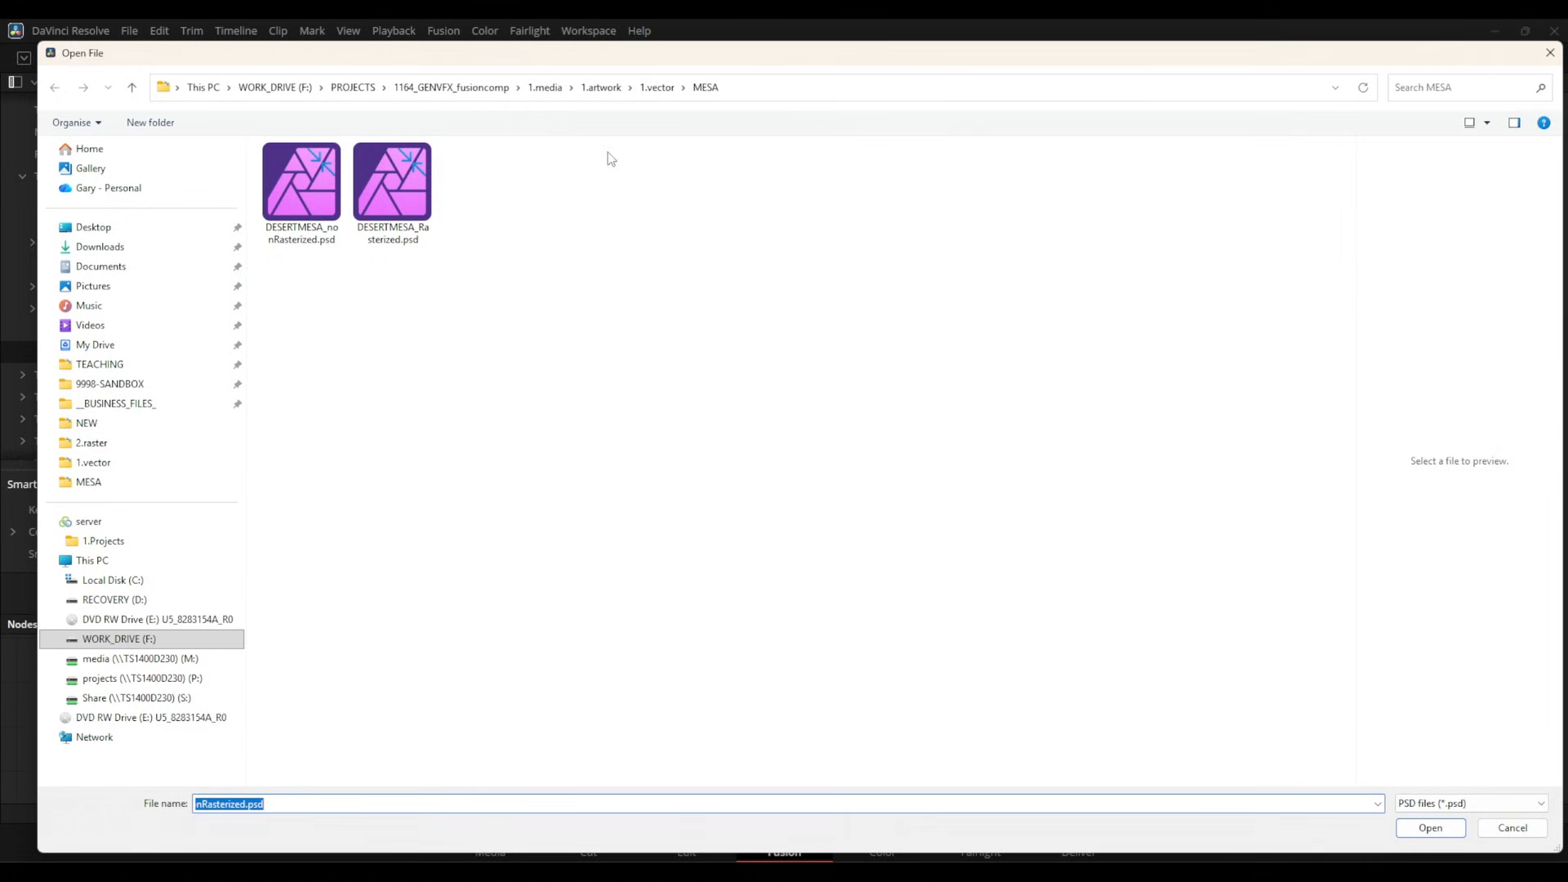
pyautogui.click(601, 87)
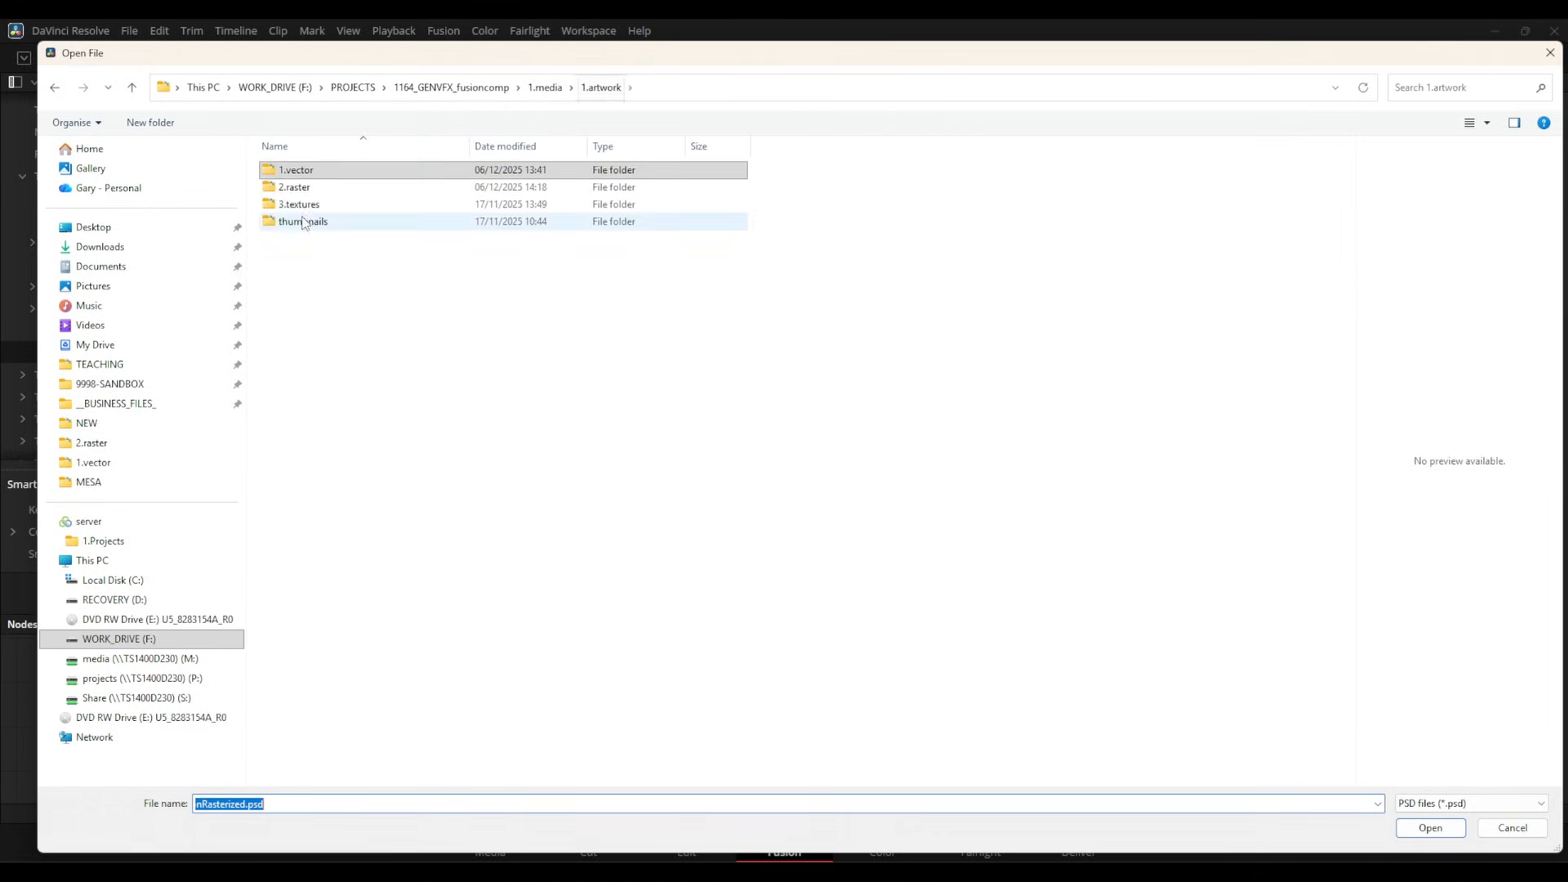
pyautogui.doubleClick(285, 187)
pyautogui.click(417, 219)
pyautogui.click(1430, 827)
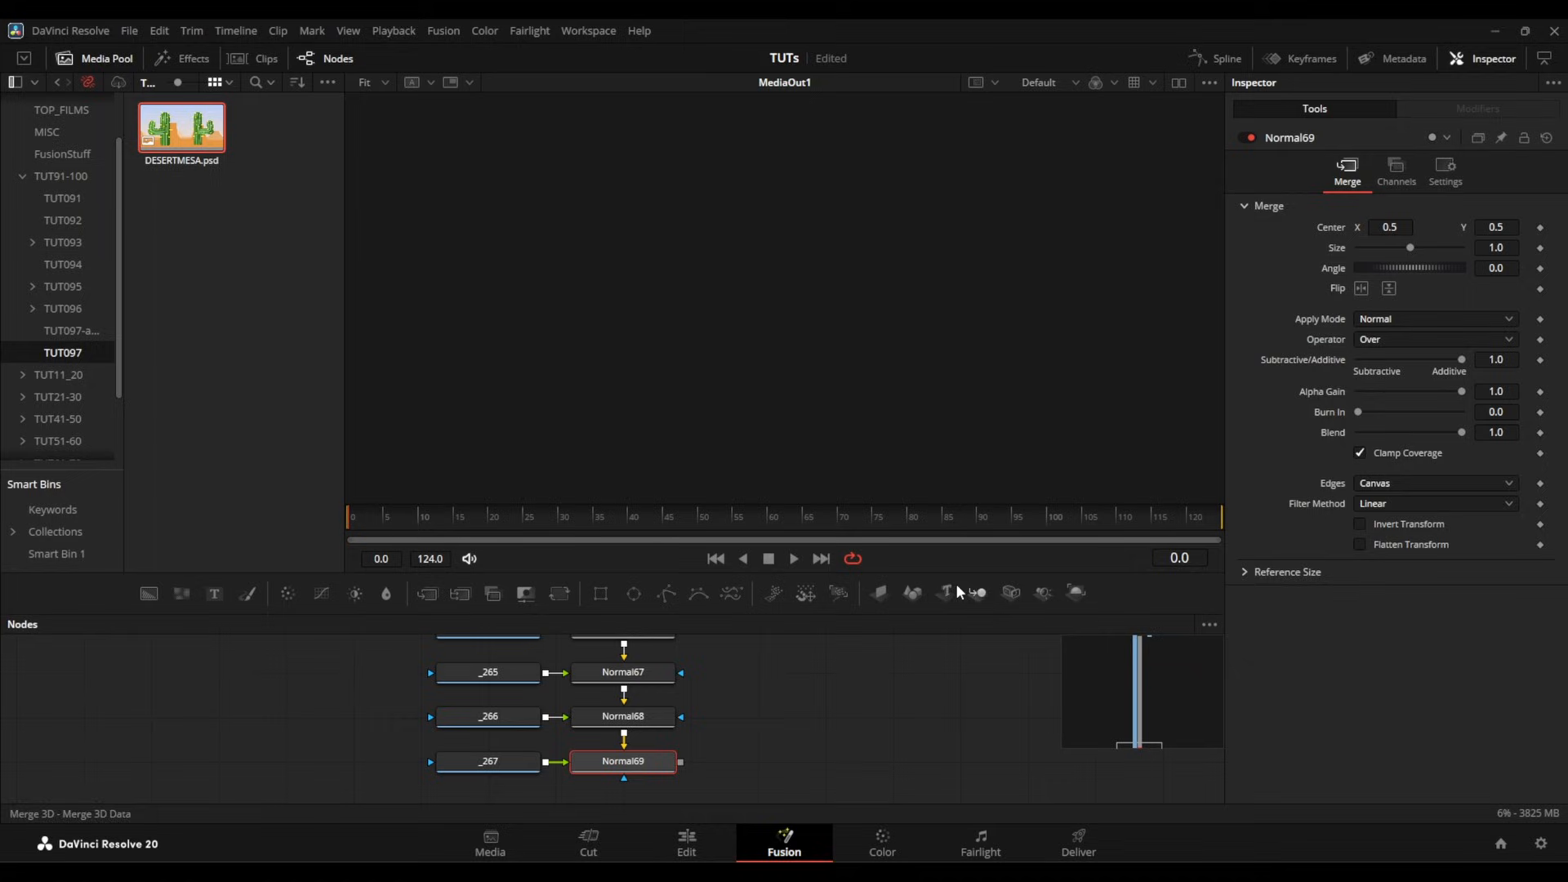
# Step: Examine the imported chain of layer and merge nodes from end to end in an enlarged node area, and undo the import
pyautogui.moveTo(798, 569); pyautogui.dragTo(784, 119)
pyautogui.scroll(-10, 856, 564)
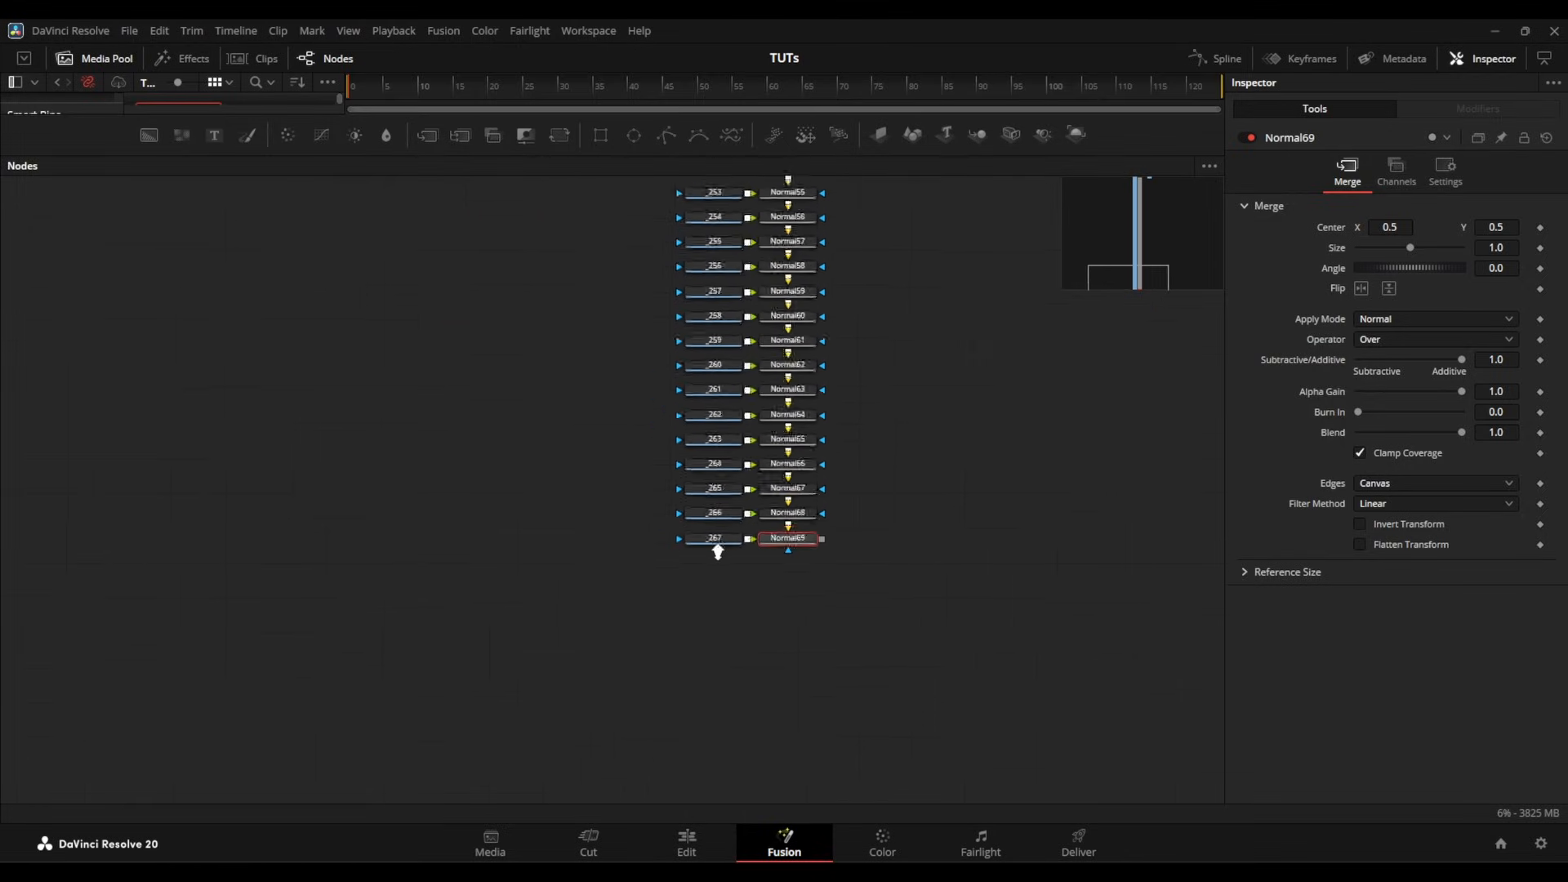
pyautogui.moveTo(624, 552); pyautogui.dragTo(864, 546)
pyautogui.moveTo(838, 467)
pyautogui.mouseDown()
pyautogui.moveTo(789, 458)
pyautogui.moveTo(1033, 547)
pyautogui.moveTo(798, 507)
pyautogui.moveTo(808, 480)
pyautogui.moveTo(956, 547)
pyautogui.moveTo(767, 525)
pyautogui.moveTo(439, 529)
pyautogui.moveTo(454, 578)
pyautogui.moveTo(395, 637)
pyautogui.moveTo(387, 592)
pyautogui.moveTo(506, 525)
pyautogui.moveTo(585, 549)
pyautogui.moveTo(466, 518)
pyautogui.moveTo(353, 518)
pyautogui.moveTo(478, 560)
pyautogui.moveTo(262, 553)
pyautogui.moveTo(316, 664)
pyautogui.moveTo(396, 616)
pyautogui.moveTo(430, 667)
pyautogui.moveTo(443, 275)
pyautogui.mouseUp()
pyautogui.moveTo(456, 599); pyautogui.dragTo(487, 305)
pyautogui.moveTo(480, 656); pyautogui.dragTo(495, 356)
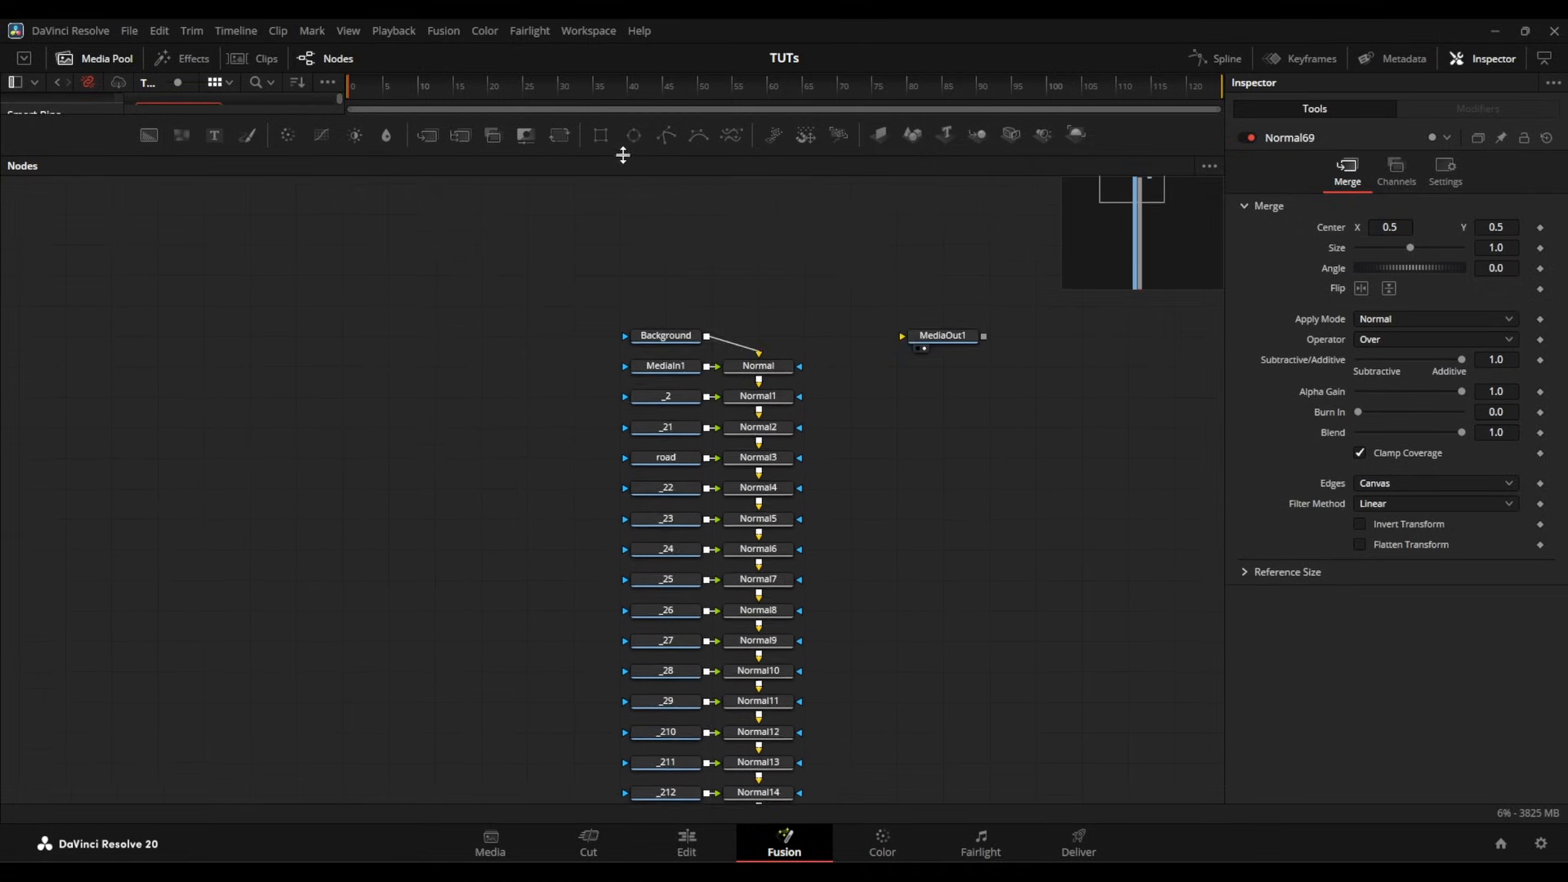
pyautogui.moveTo(623, 155); pyautogui.dragTo(498, 586)
pyautogui.scroll(-10, 487, 665)
pyautogui.scroll(-1, 479, 711)
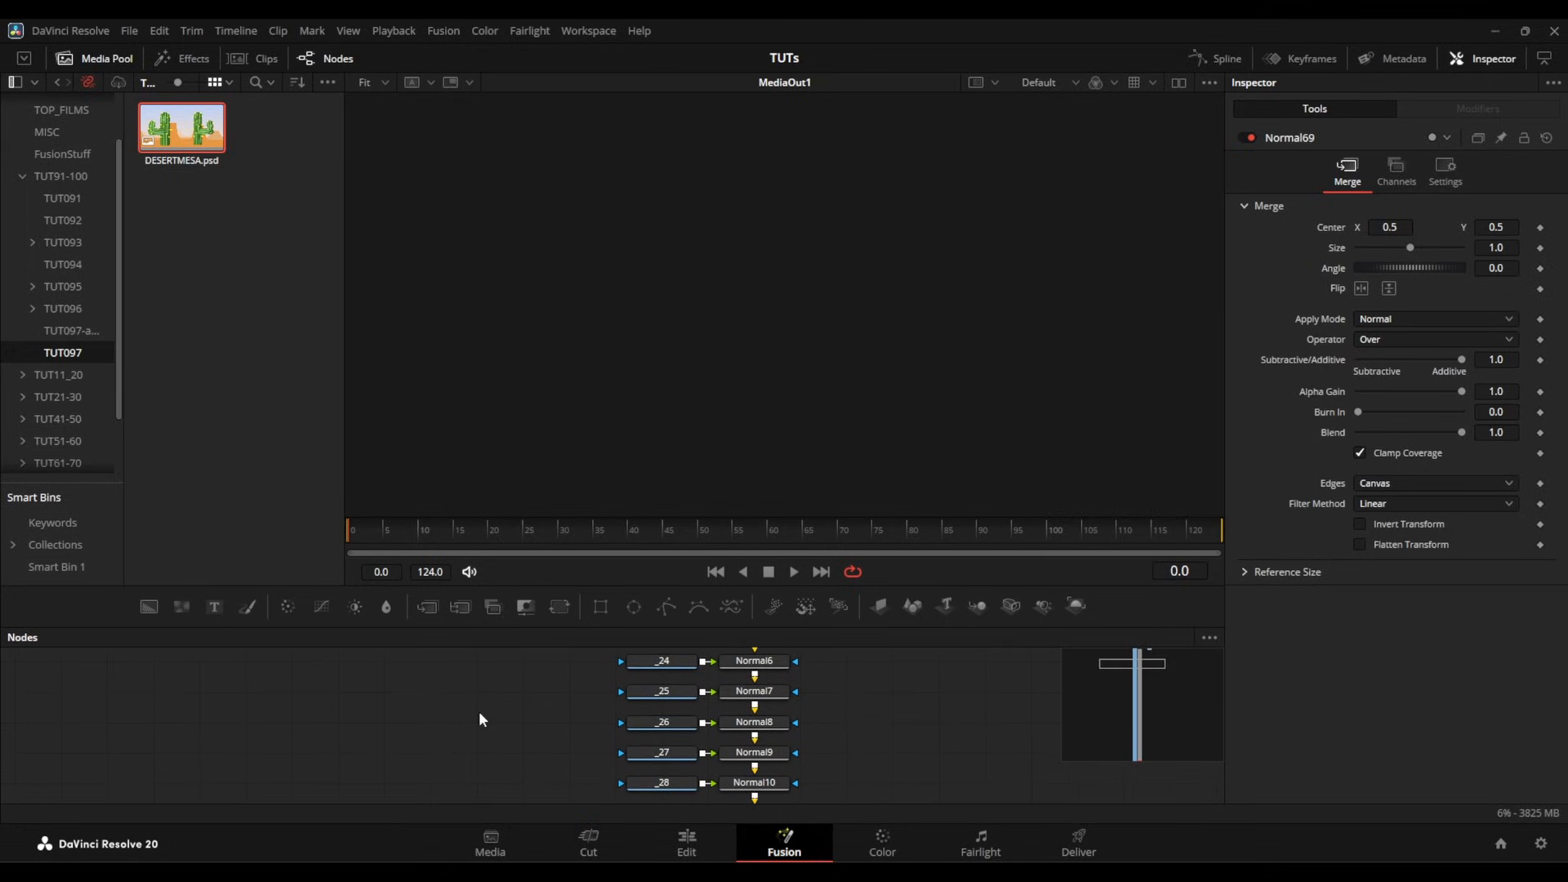
pyautogui.scroll(1, 533, 774)
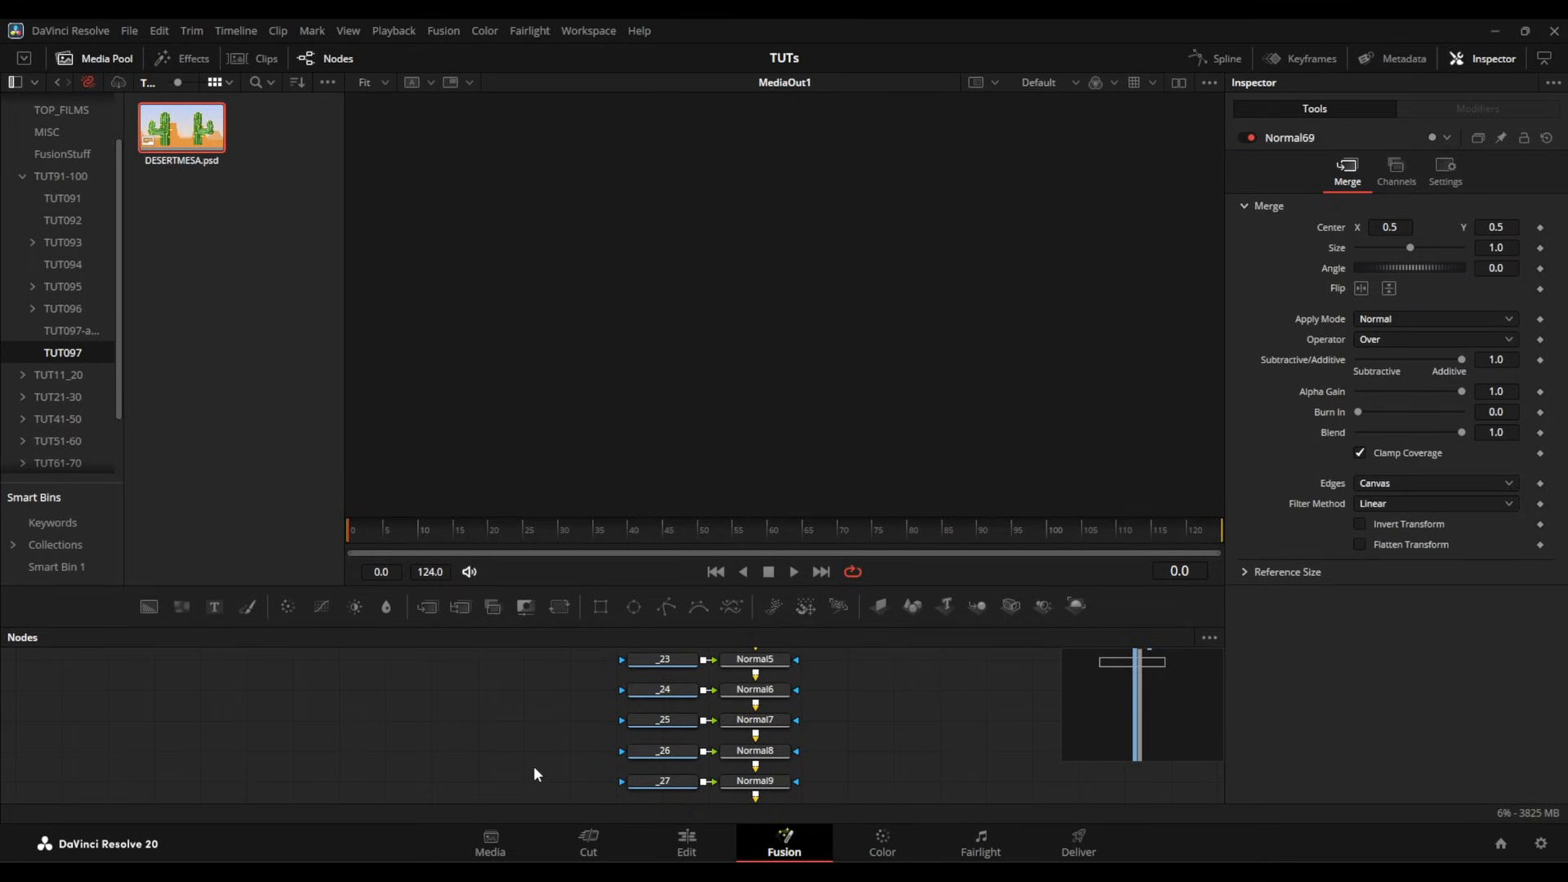
pyautogui.hotkey('ctrl', 'z')
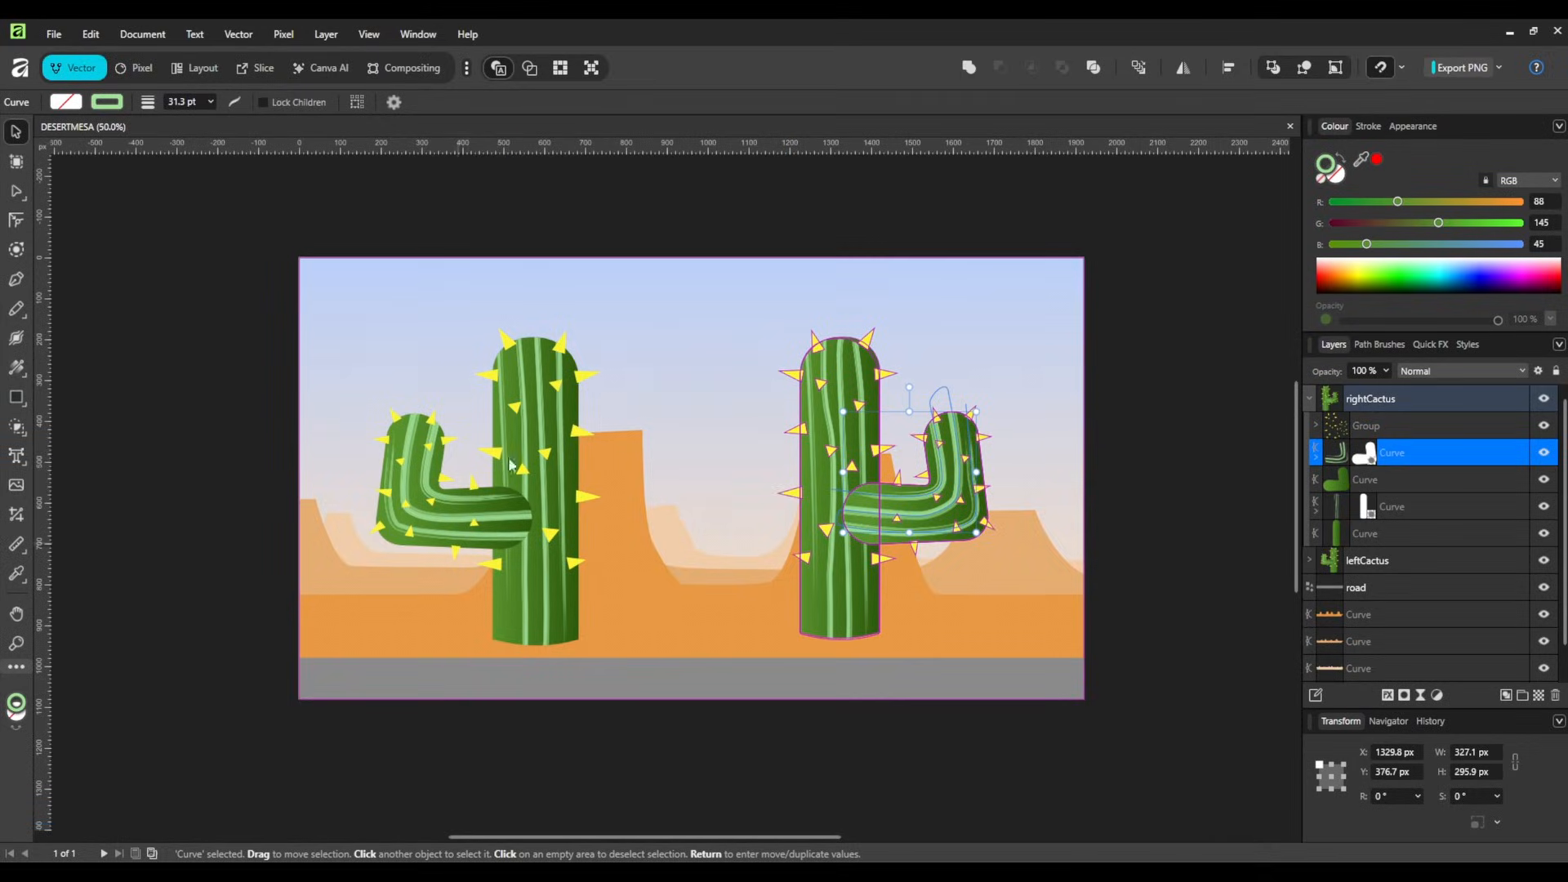
# Step: Switch back to Affinity, collapse the rightCactus group, and select leftCactus, road and the middle mesa curve in turn
pyautogui.click(1310, 400)
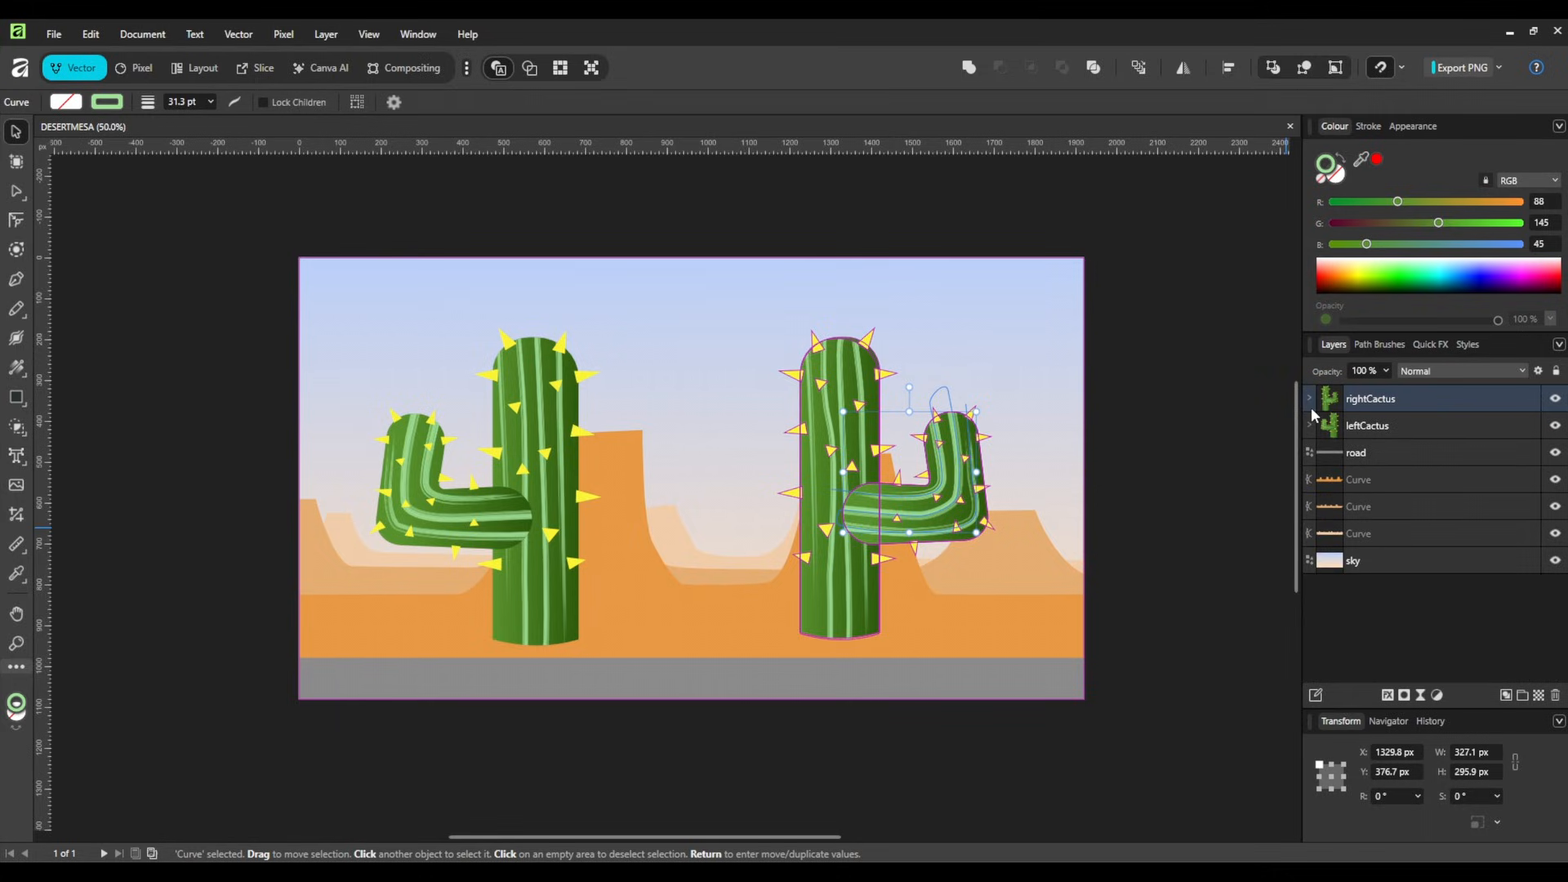
pyautogui.click(1423, 425)
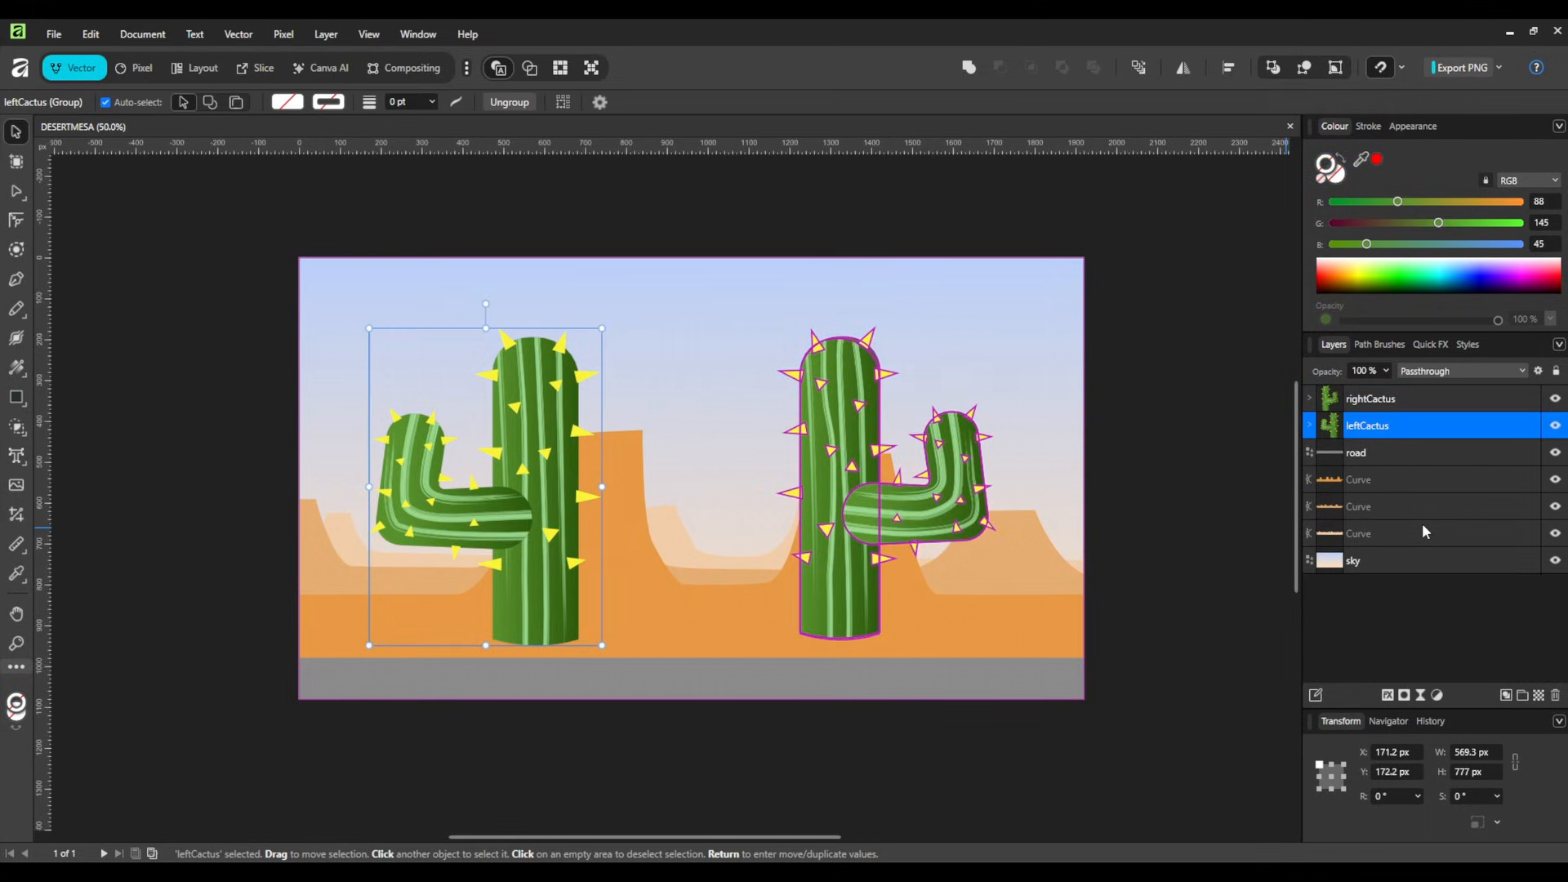
pyautogui.click(1413, 454)
pyautogui.click(1411, 506)
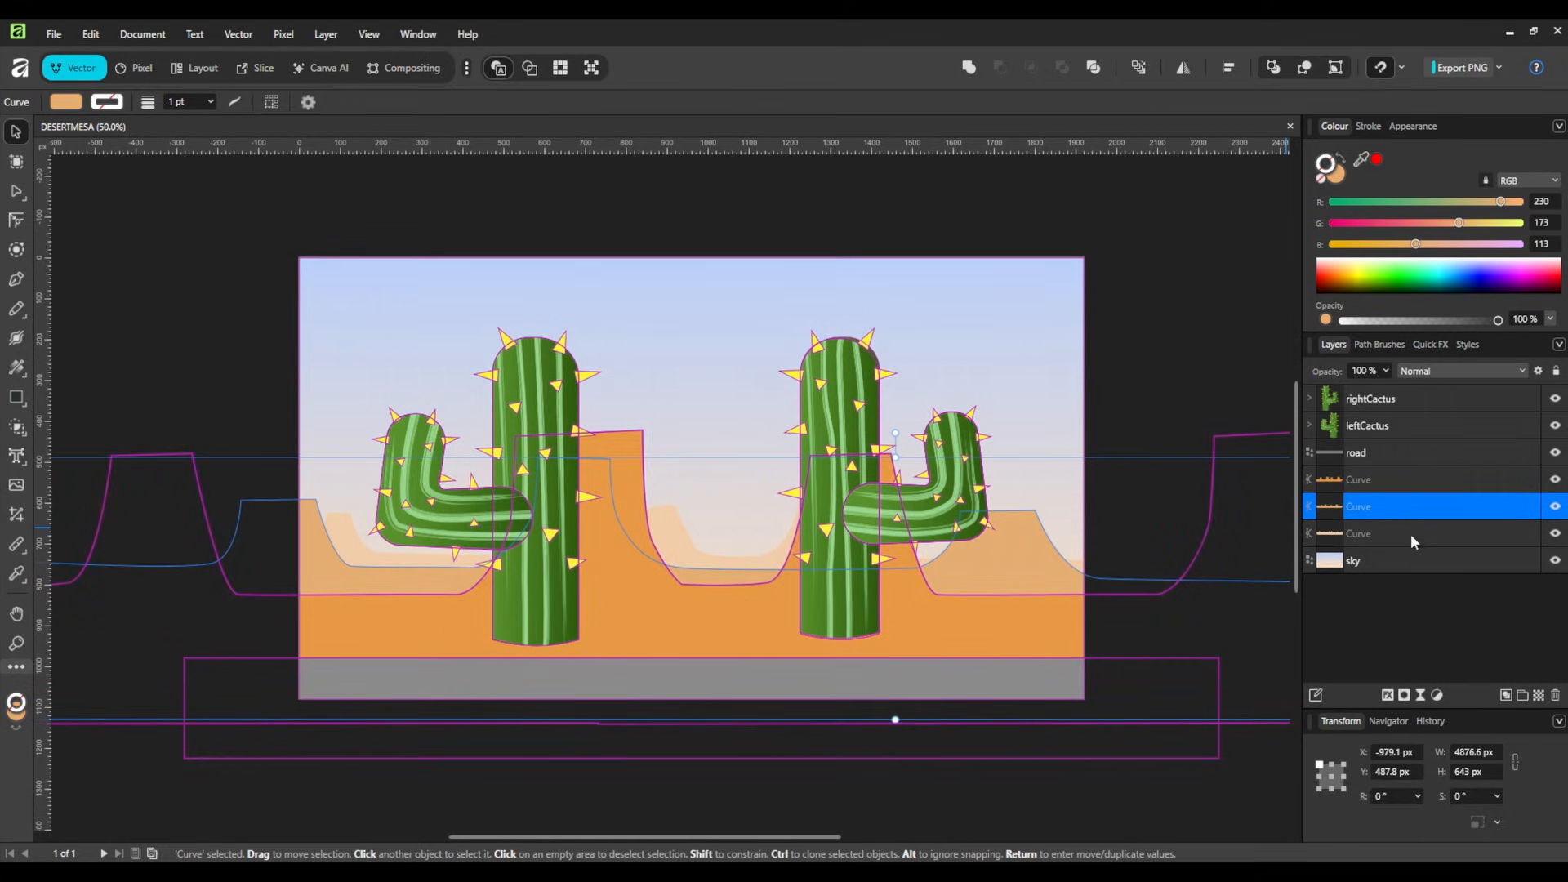
# Step: Examine the lowest mesa curve and the leftCactus group's contents, including its nested group of spine triangles
pyautogui.click(1411, 534)
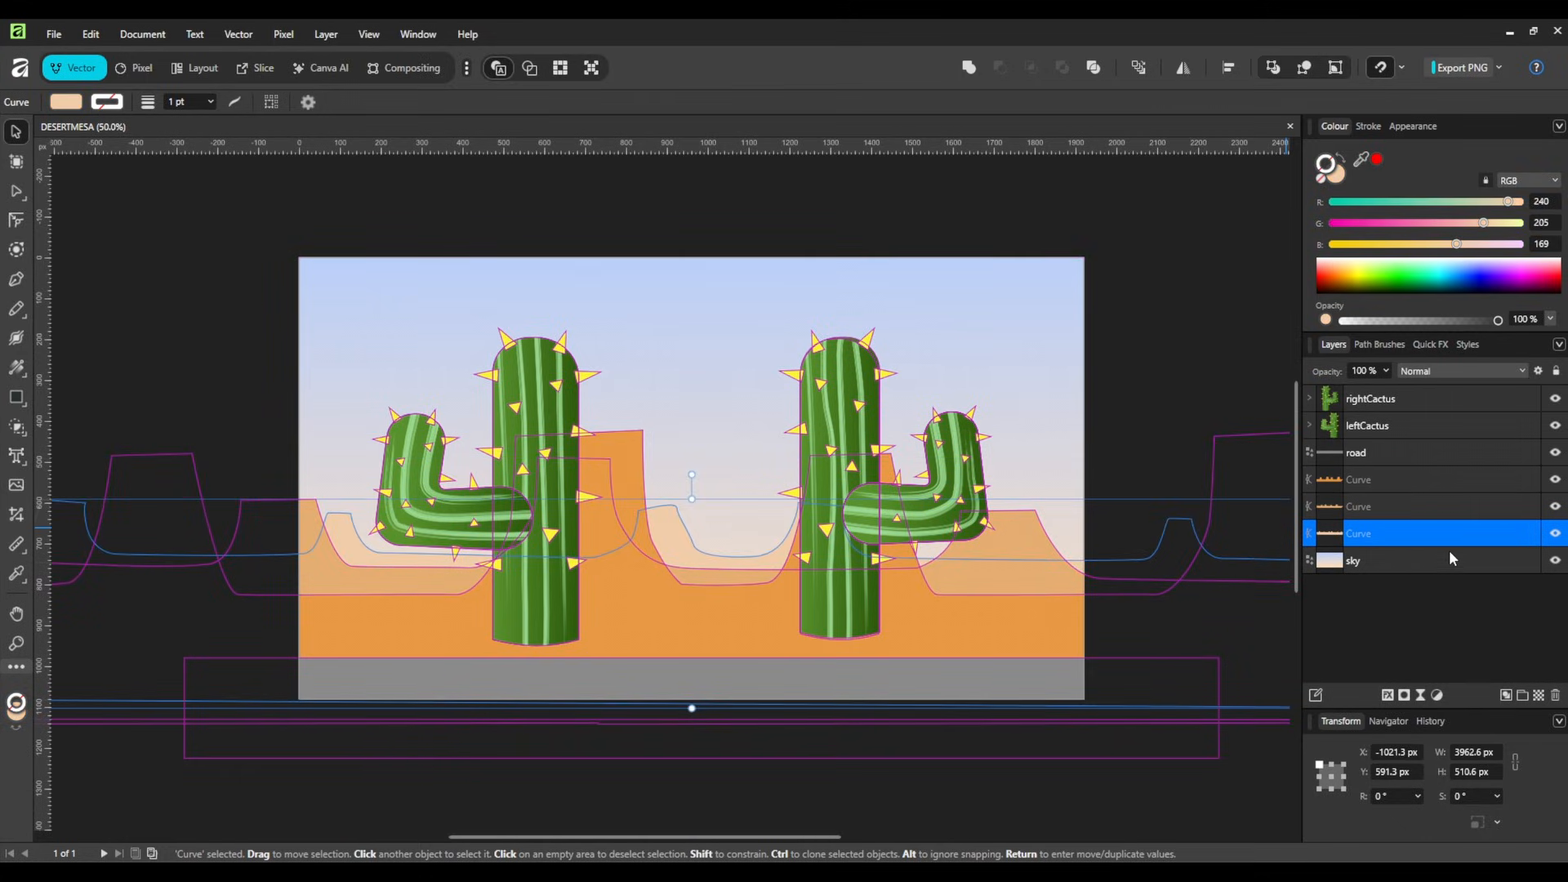
pyautogui.click(1309, 425)
pyautogui.click(1376, 451)
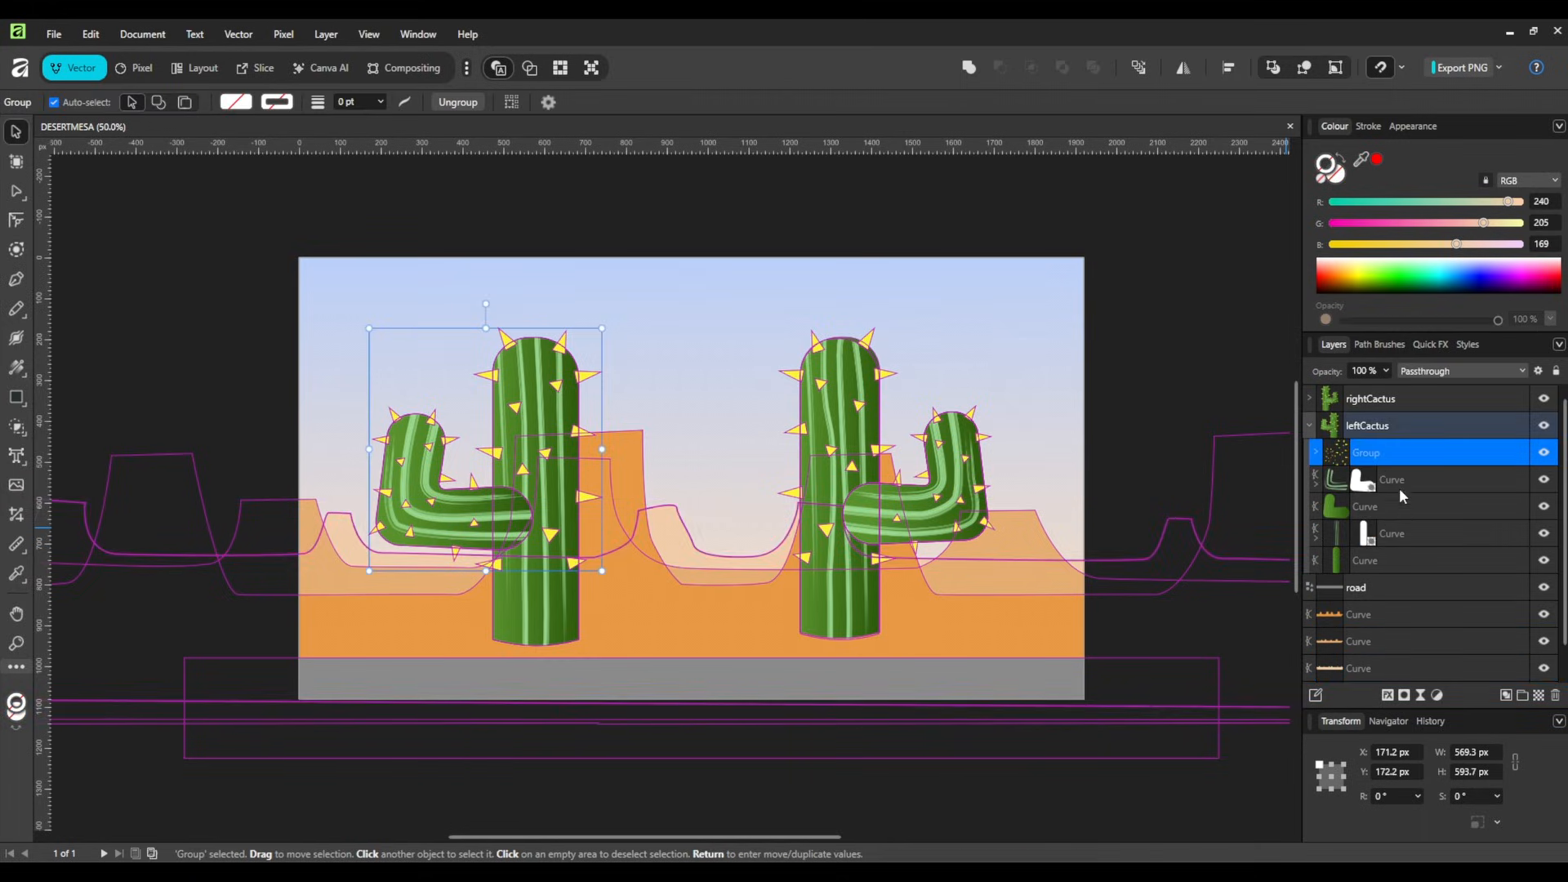
pyautogui.click(1433, 478)
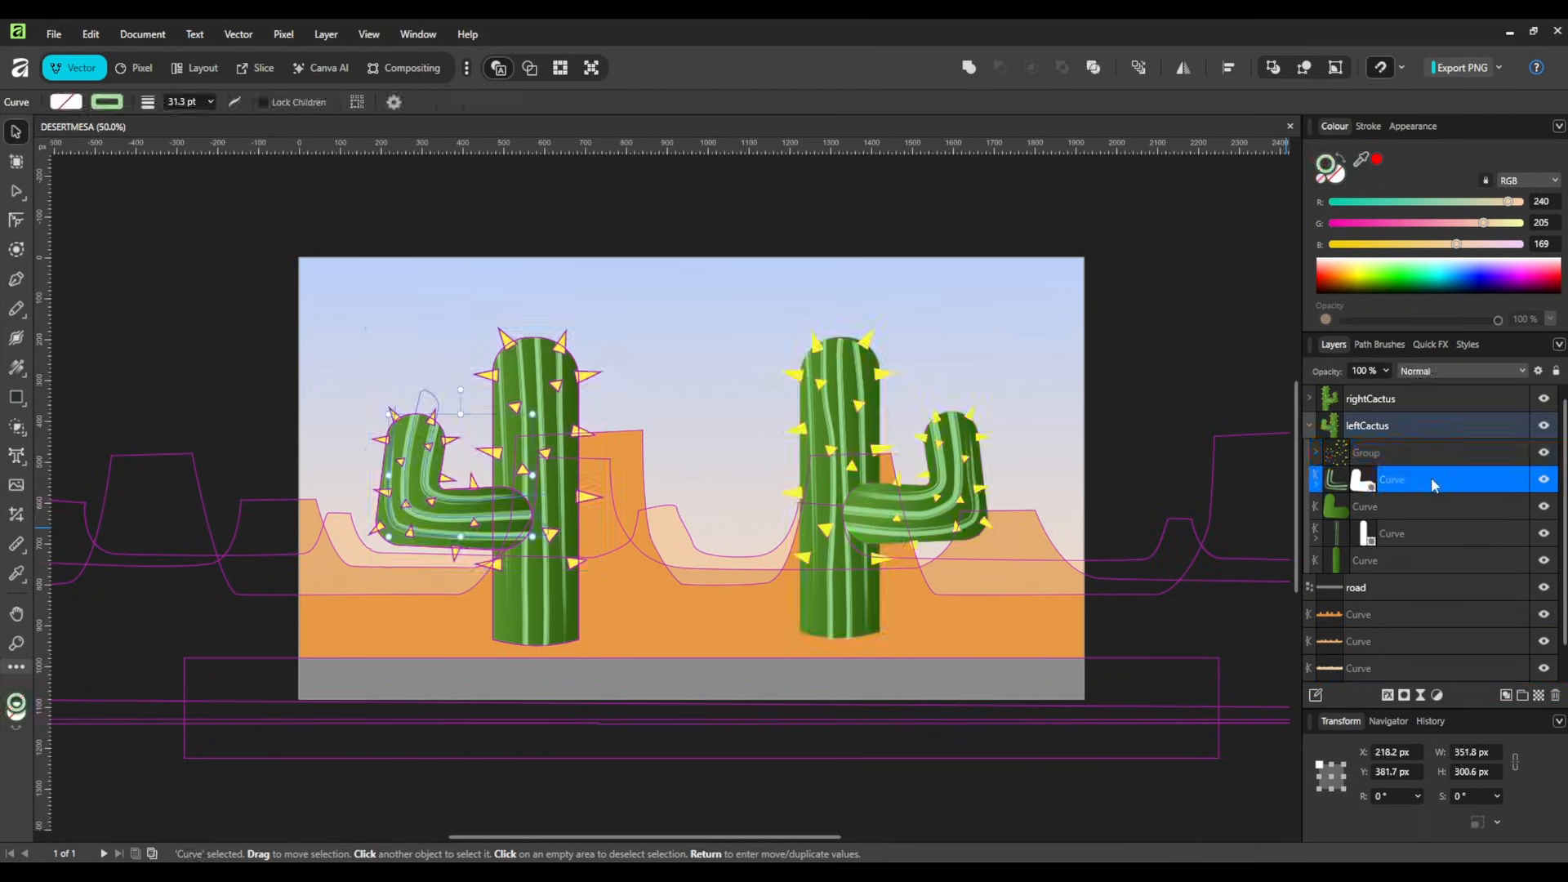
pyautogui.click(1414, 536)
pyautogui.click(1419, 561)
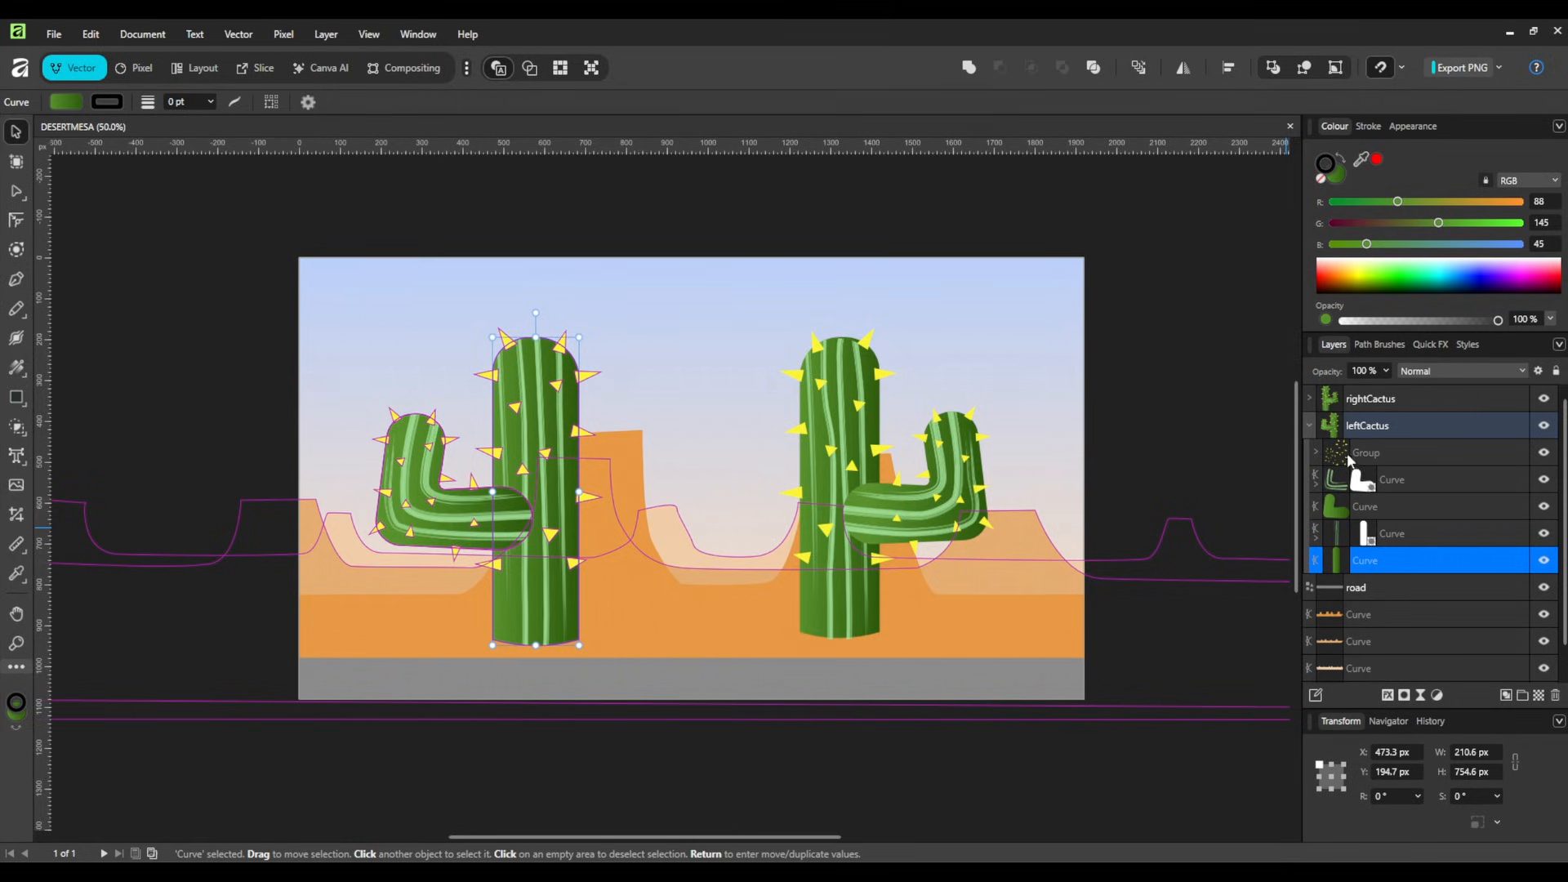
pyautogui.click(1314, 454)
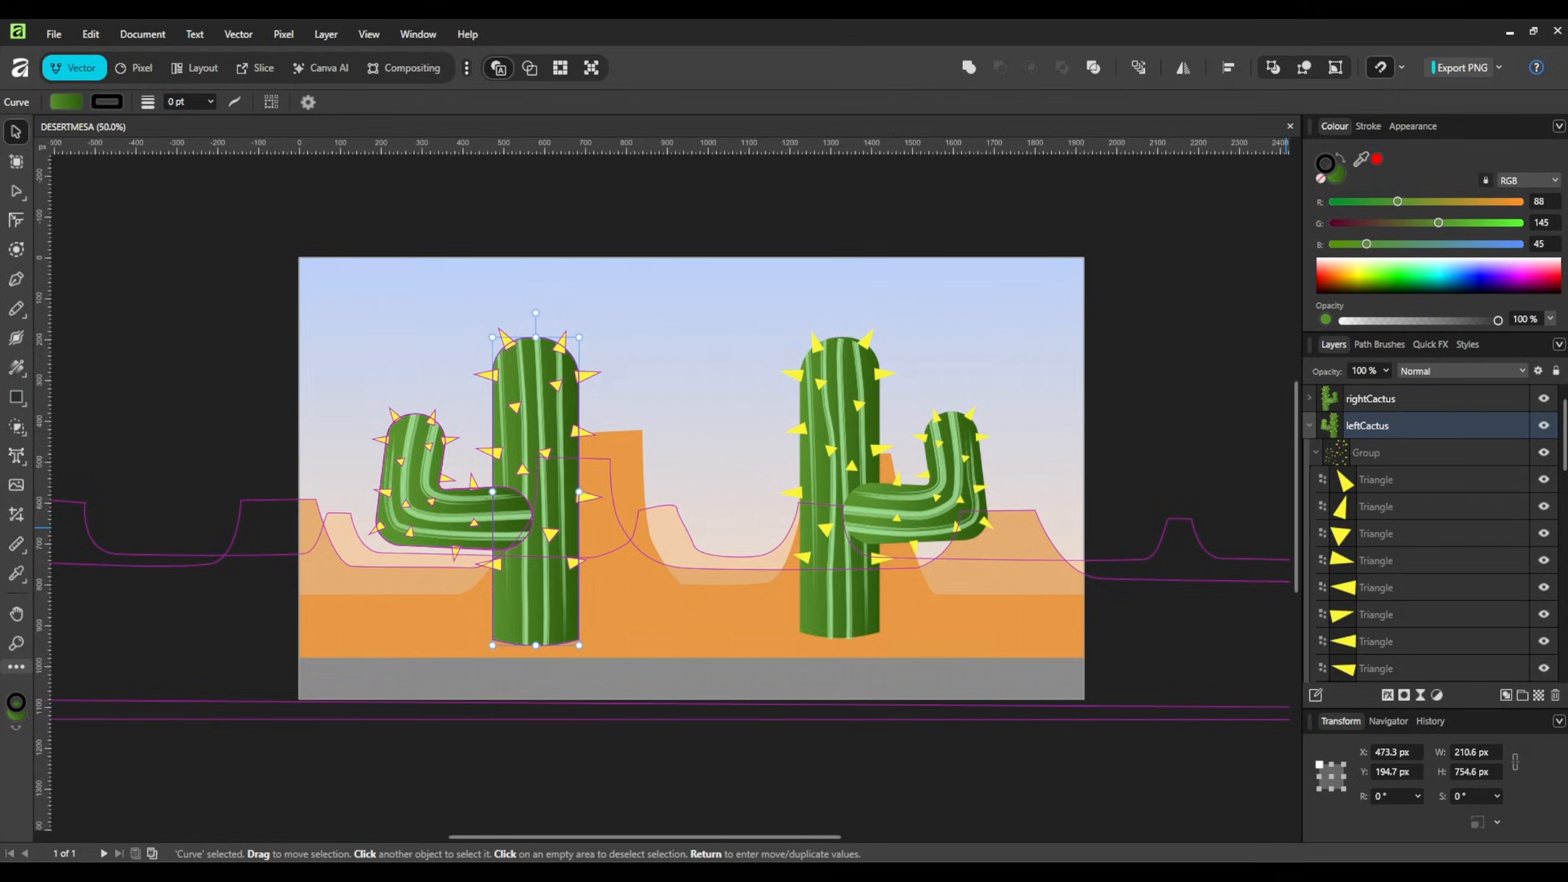
pyautogui.click(1315, 452)
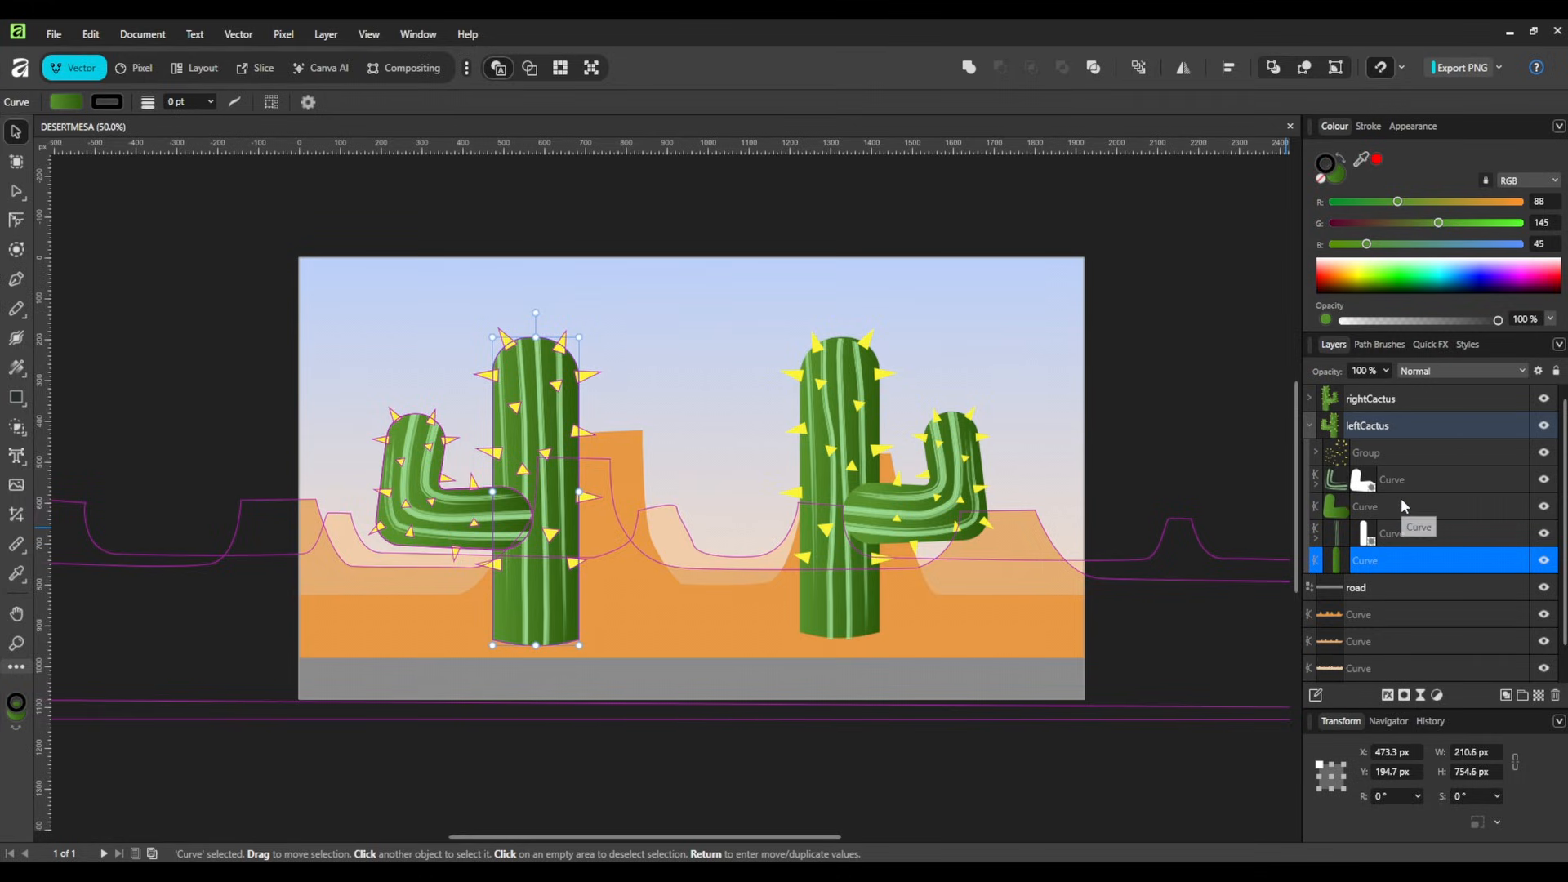
pyautogui.click(1315, 454)
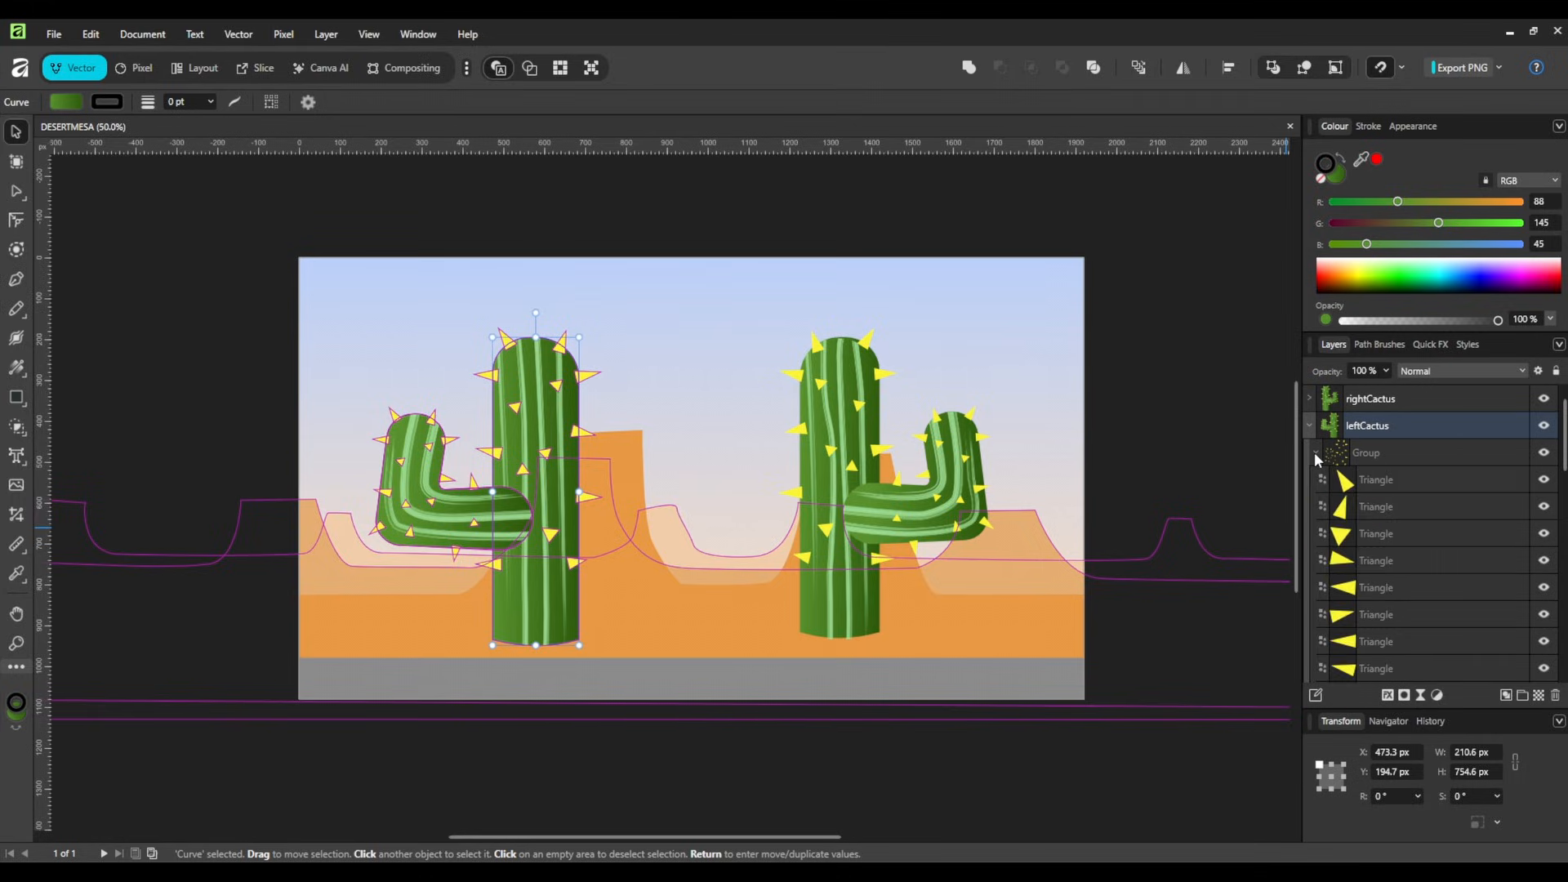
pyautogui.click(1314, 454)
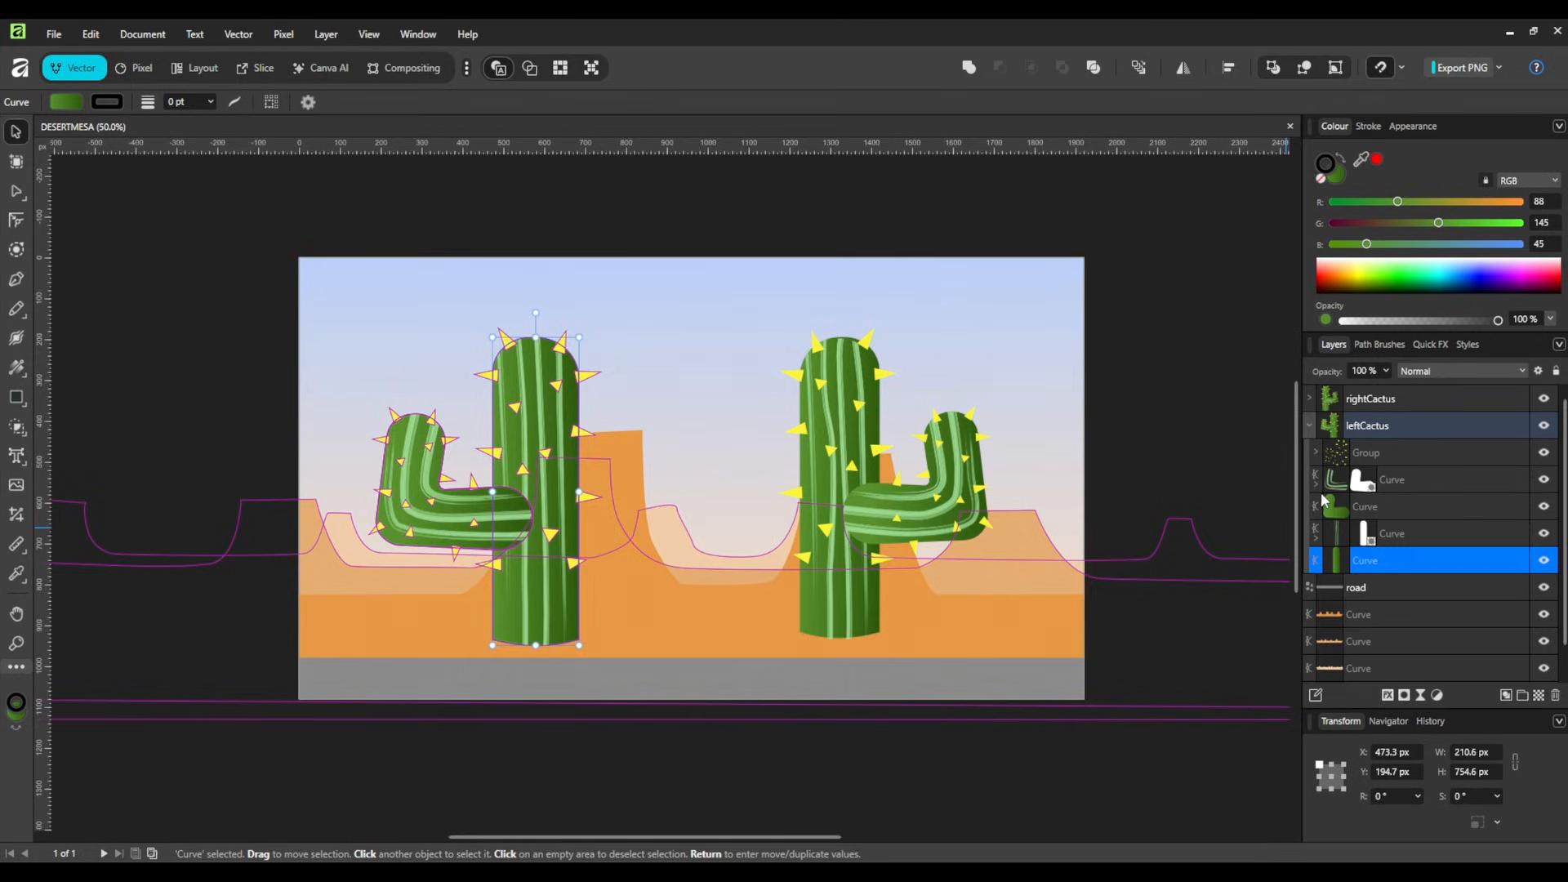
pyautogui.click(1309, 426)
# Step: Enlarge the leftCactus group to about 755 by 1031 px so it nearly fills the artboard's height
pyautogui.click(1373, 428)
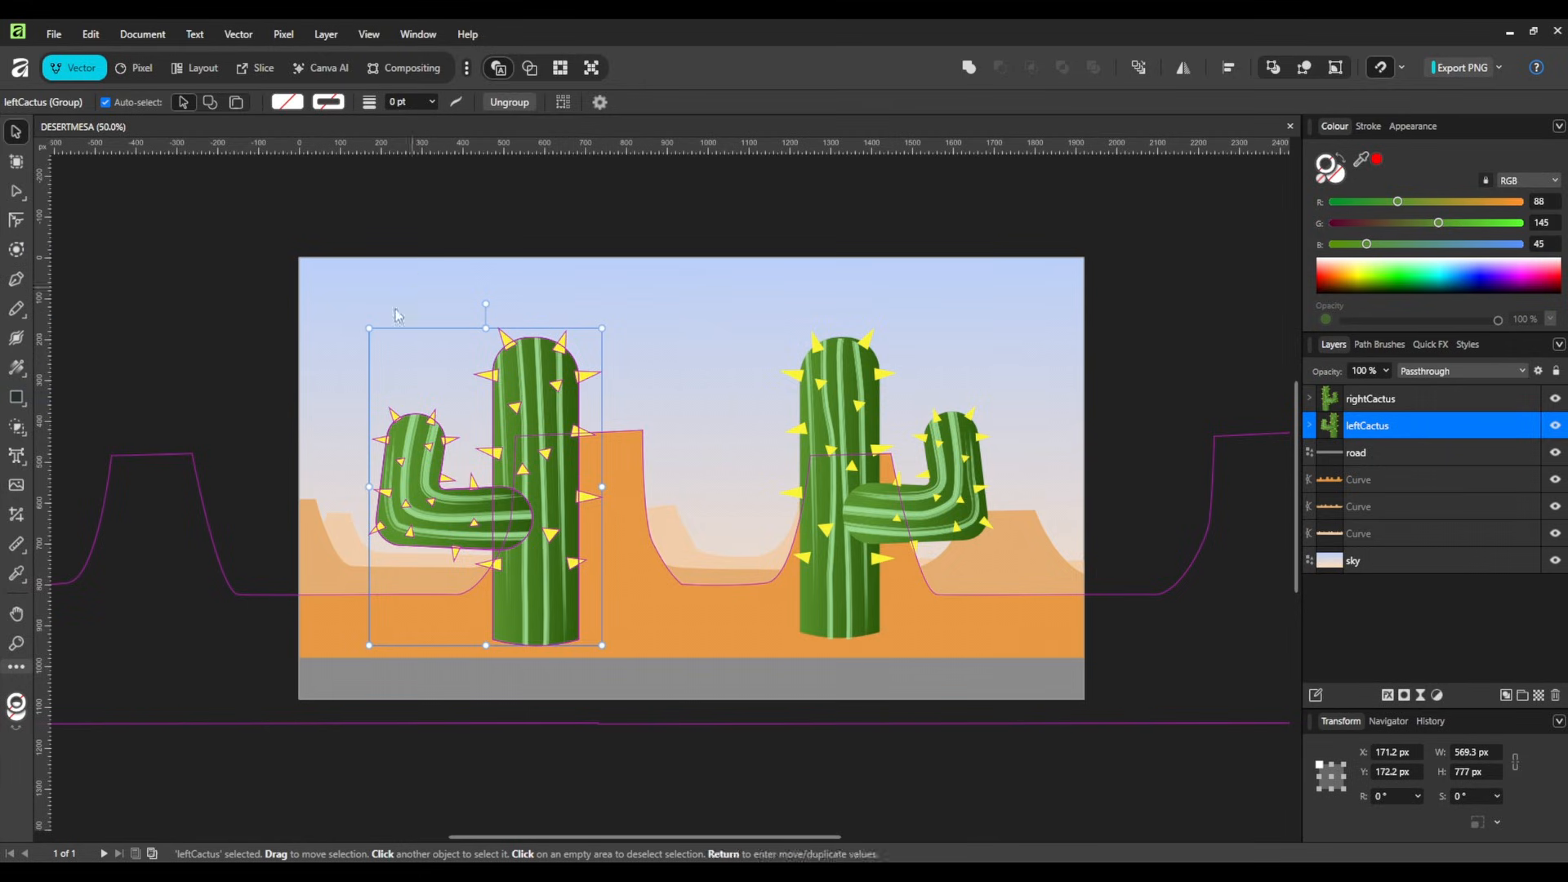
pyautogui.moveTo(369, 328); pyautogui.dragTo(325, 266)
pyautogui.moveTo(602, 645); pyautogui.dragTo(637, 688)
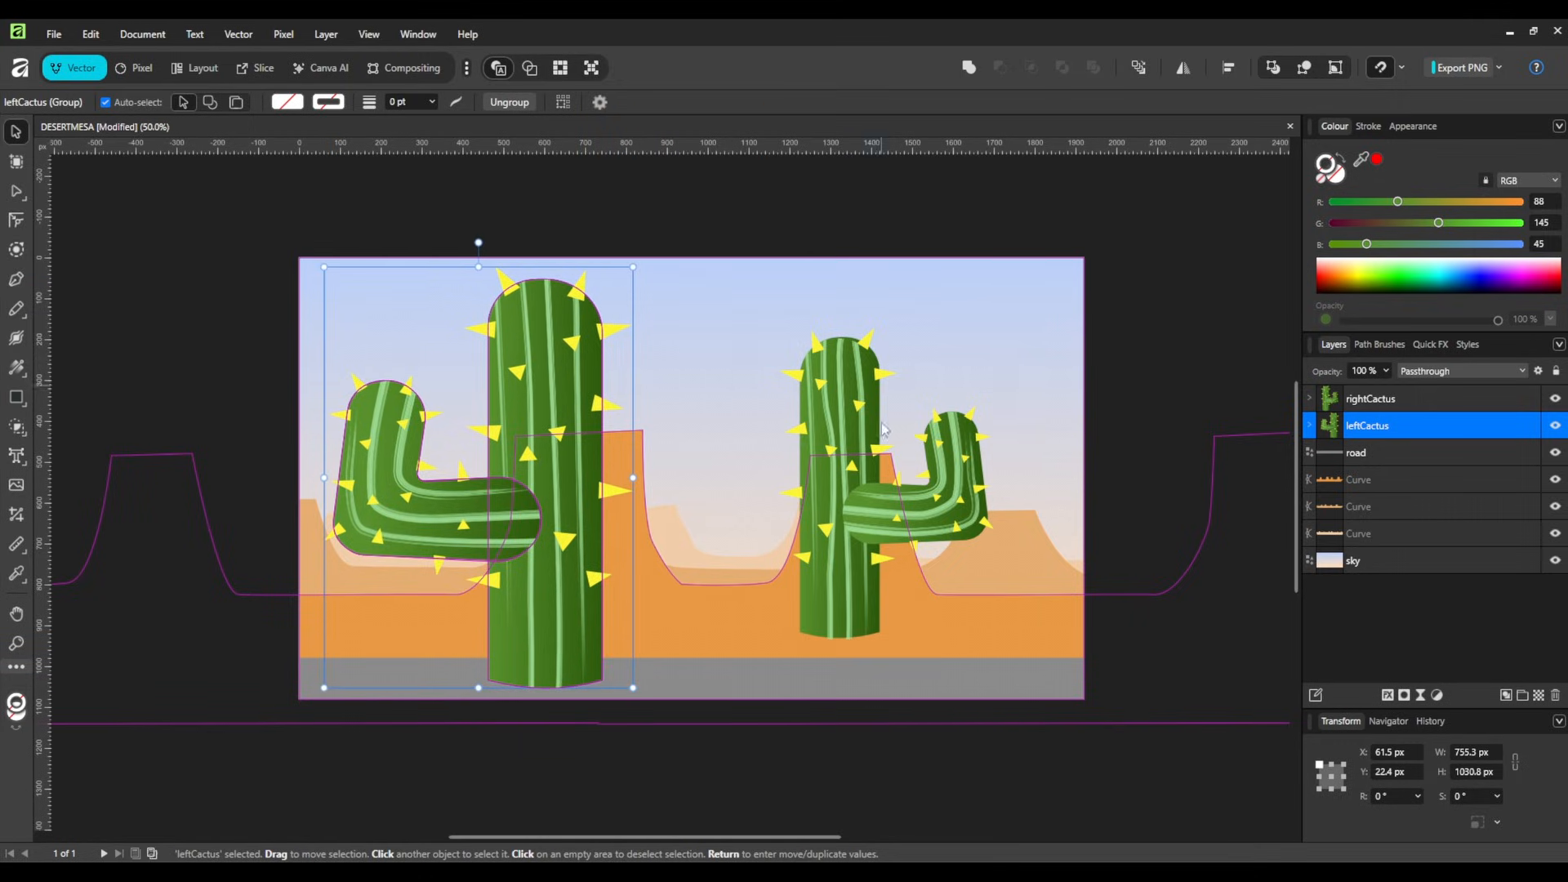
# Step: Enlarge the rightCactus group to about 694 by 1001 px, with its base on the road
pyautogui.click(1376, 404)
pyautogui.moveTo(778, 329); pyautogui.dragTo(744, 279)
pyautogui.moveTo(994, 639); pyautogui.dragTo(1030, 687)
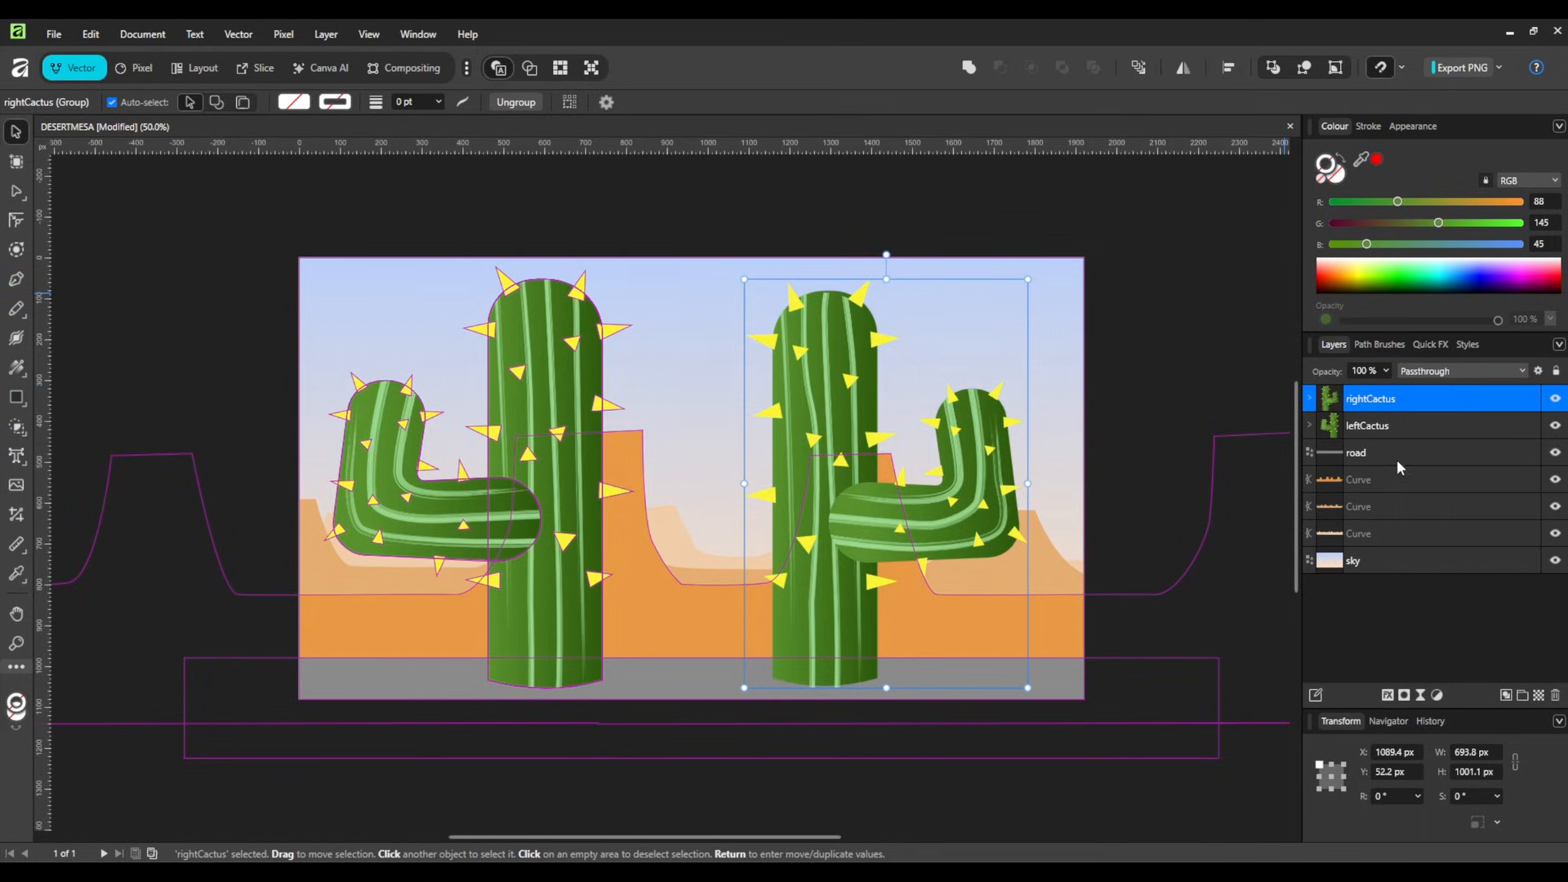
# Step: Expand the rightCactus group and save the document as a new version named DESERTMESA+002 in the MESA folder
pyautogui.click(1366, 427)
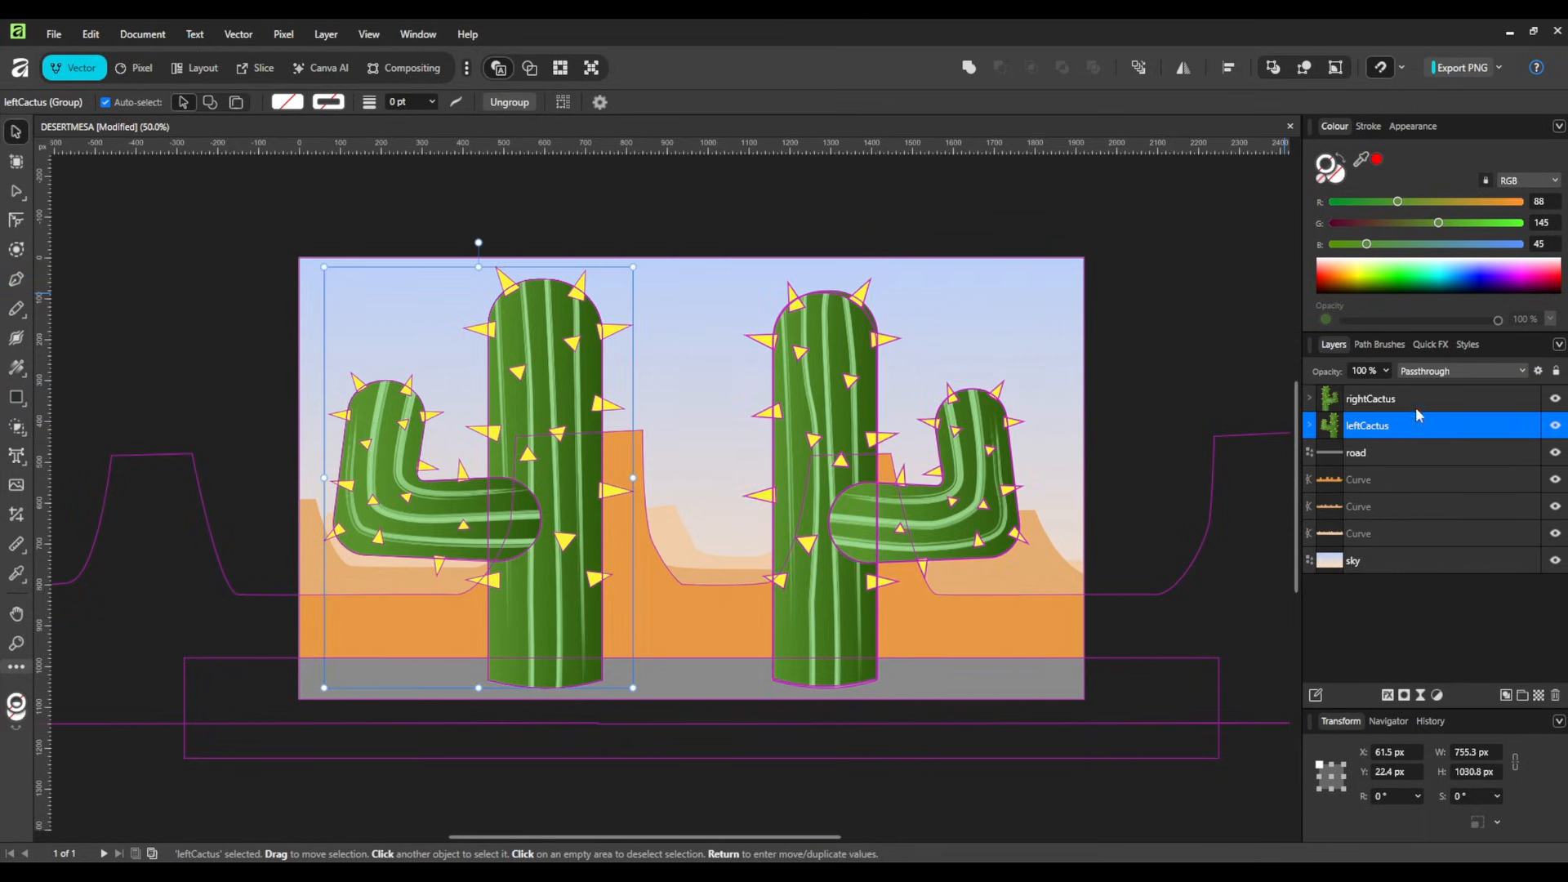
pyautogui.click(1311, 400)
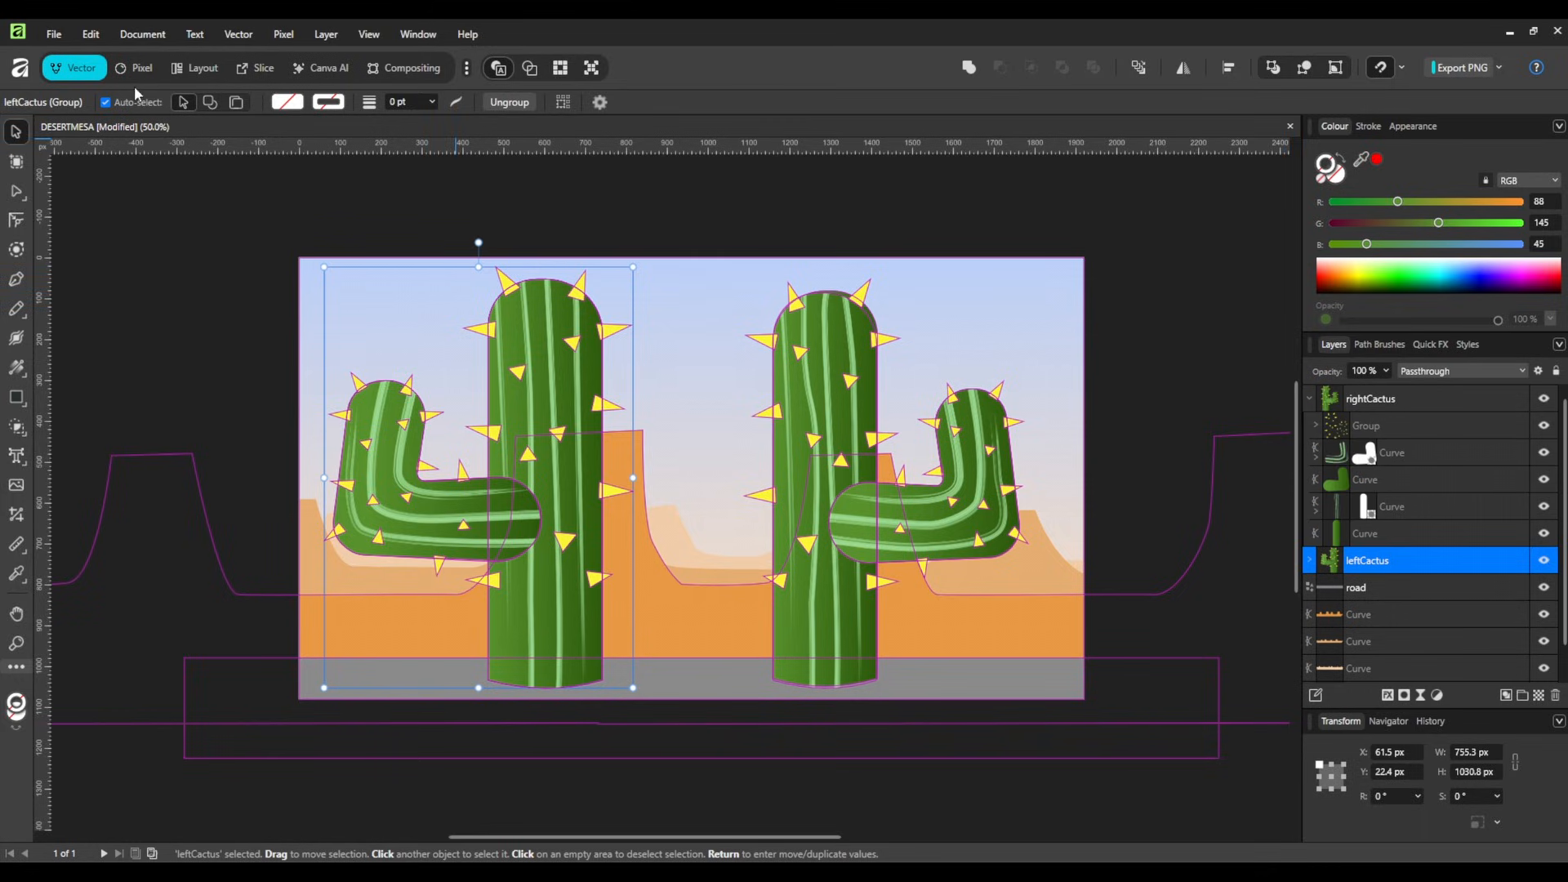
pyautogui.click(54, 34)
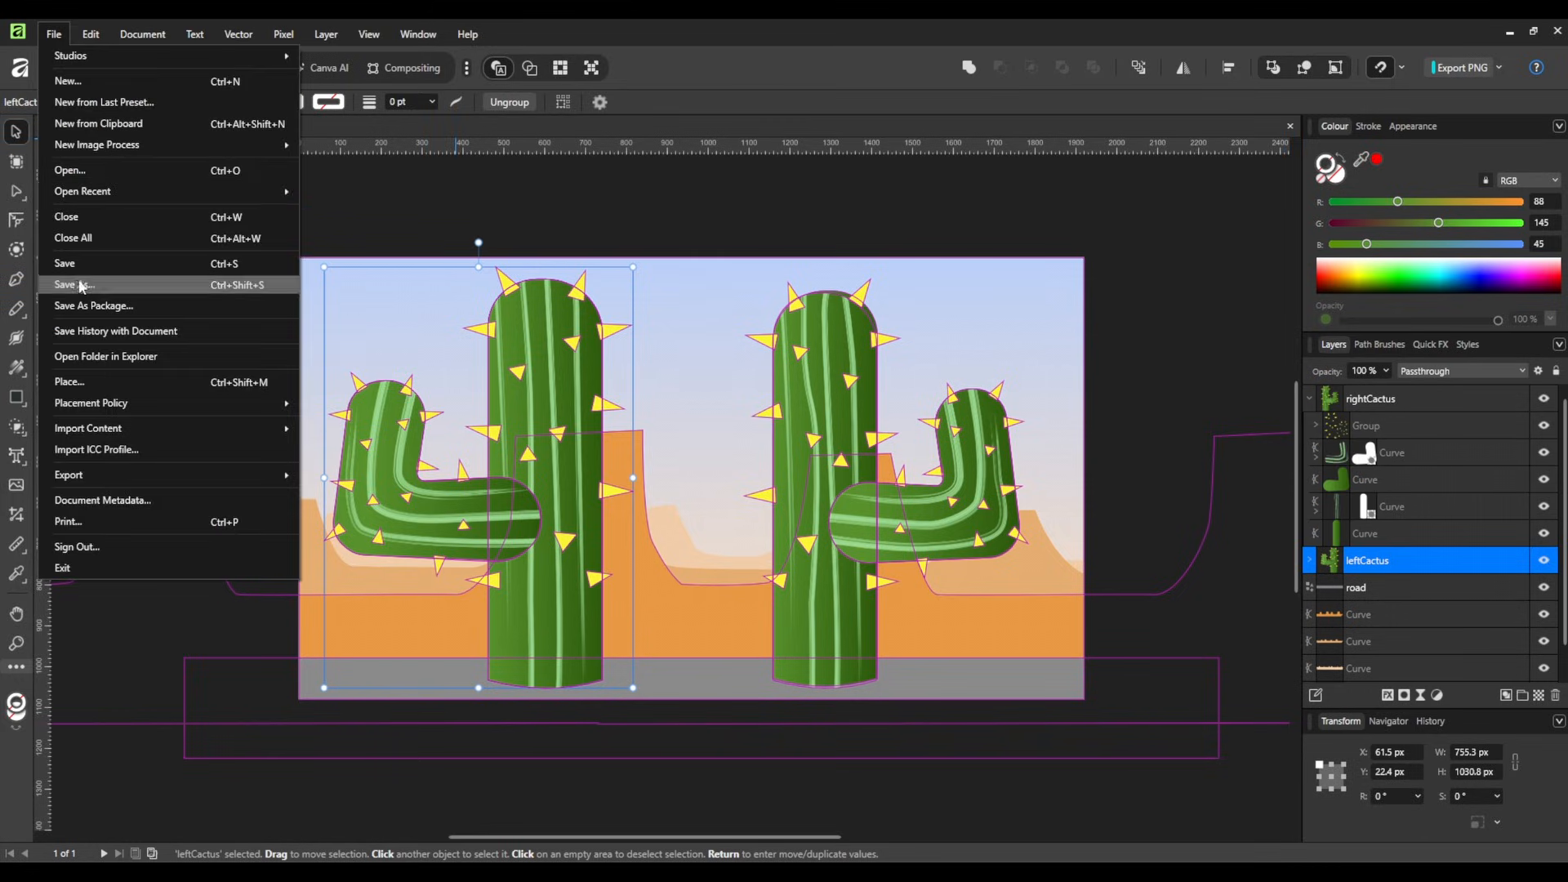
pyautogui.click(69, 261)
pyautogui.click(171, 758)
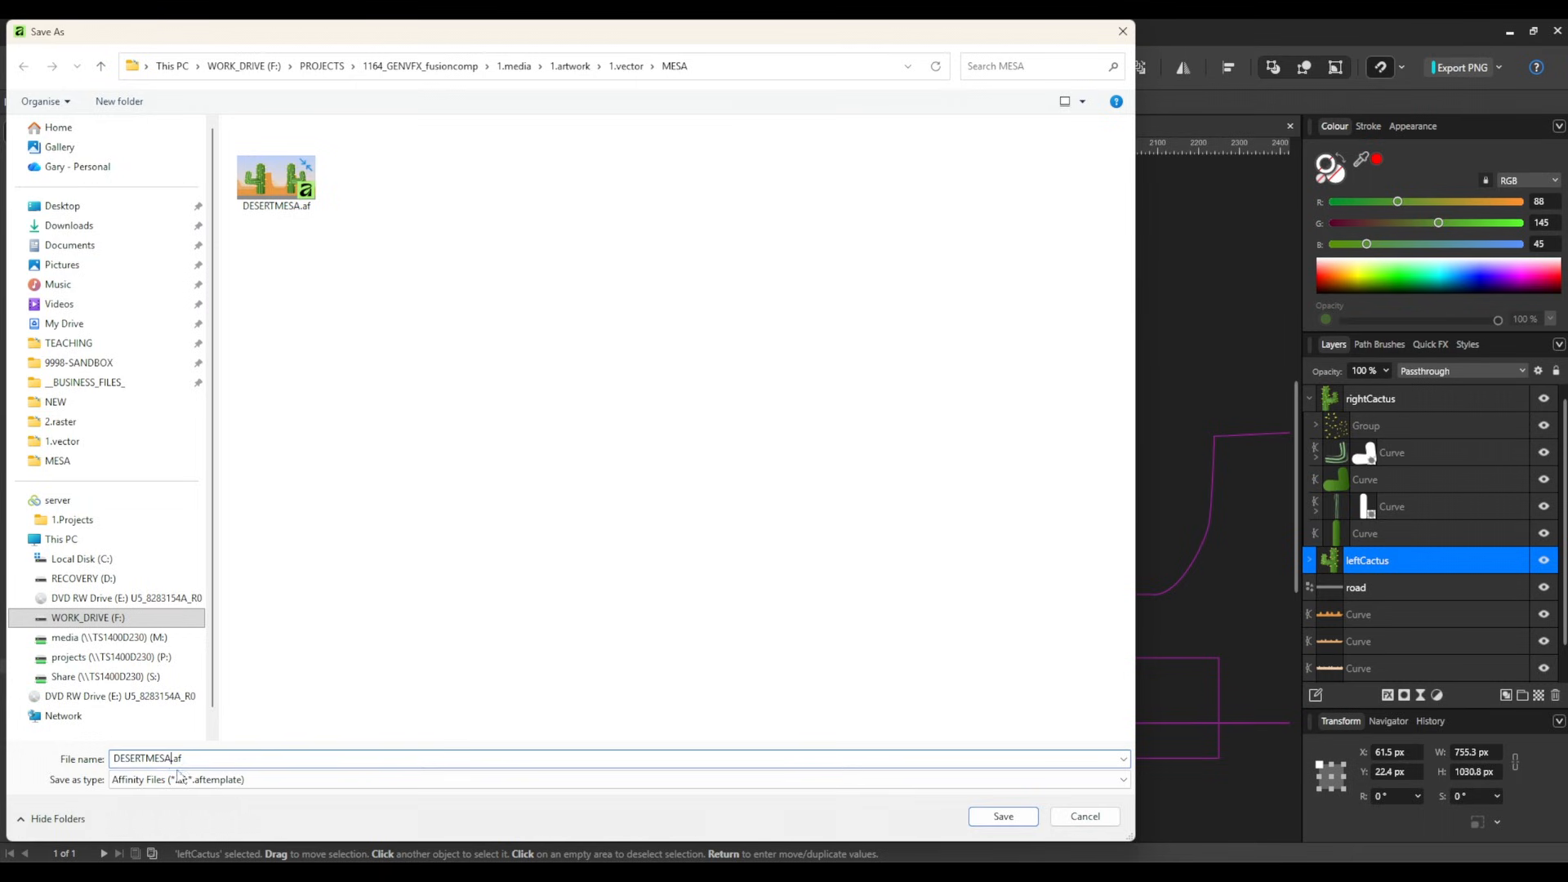
pyautogui.write('+0')
pyautogui.press('Return')
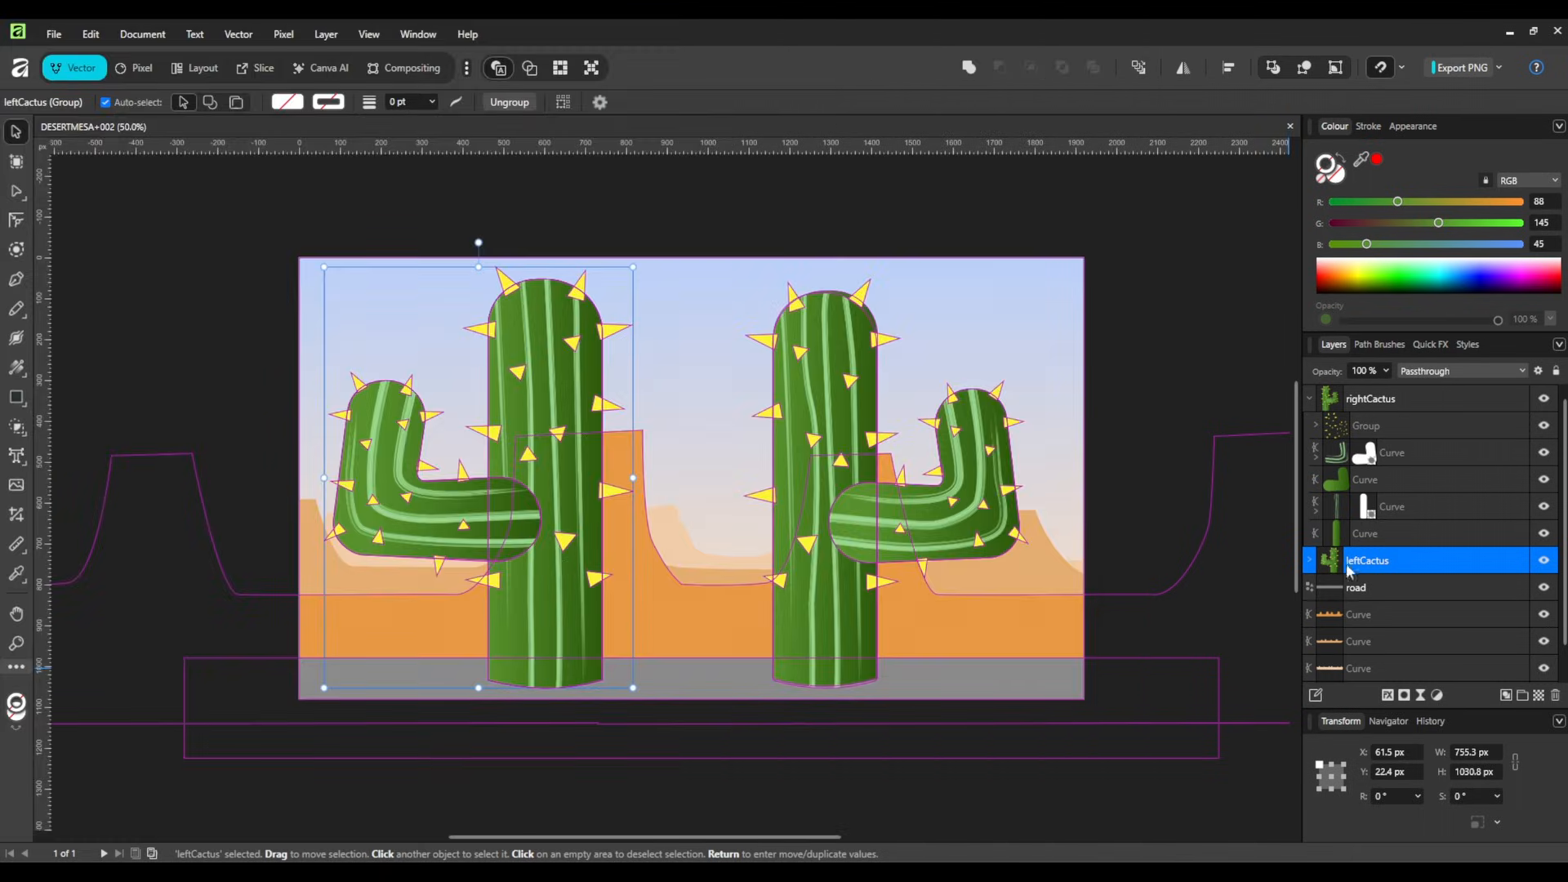
# Step: Merge the spine group and all four curves inside the leftCactus group into a single pixel layer
pyautogui.click(1310, 561)
pyautogui.moveTo(1565, 515); pyautogui.dragTo(1558, 586)
pyautogui.click(1453, 482)
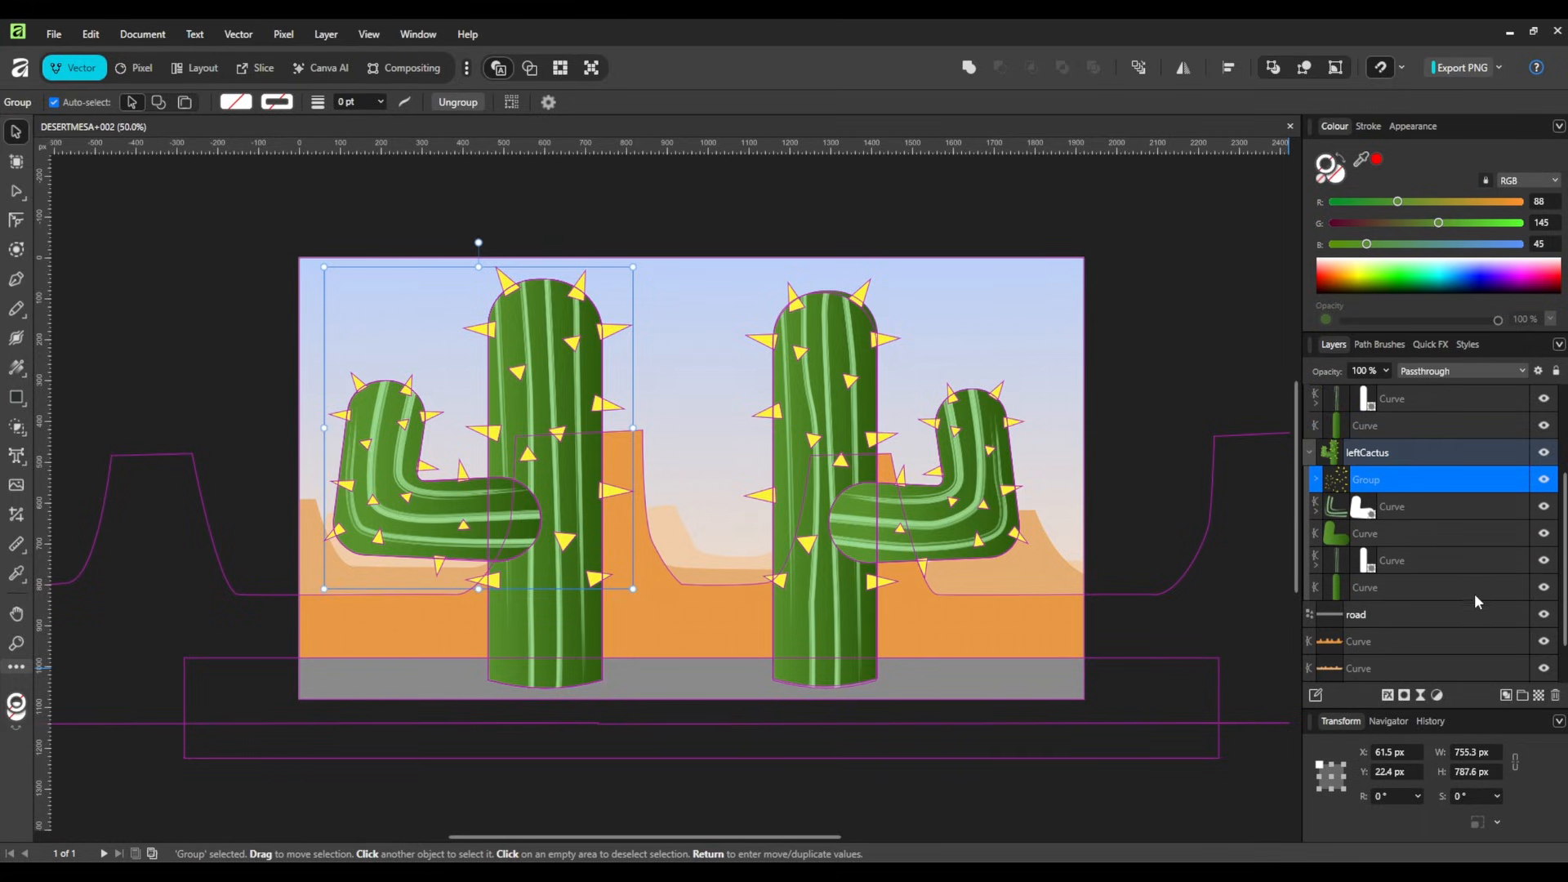
pyautogui.keyDown('shift'); pyautogui.click(1475, 588); pyautogui.keyUp('shift')
pyautogui.rightClick(1478, 587)
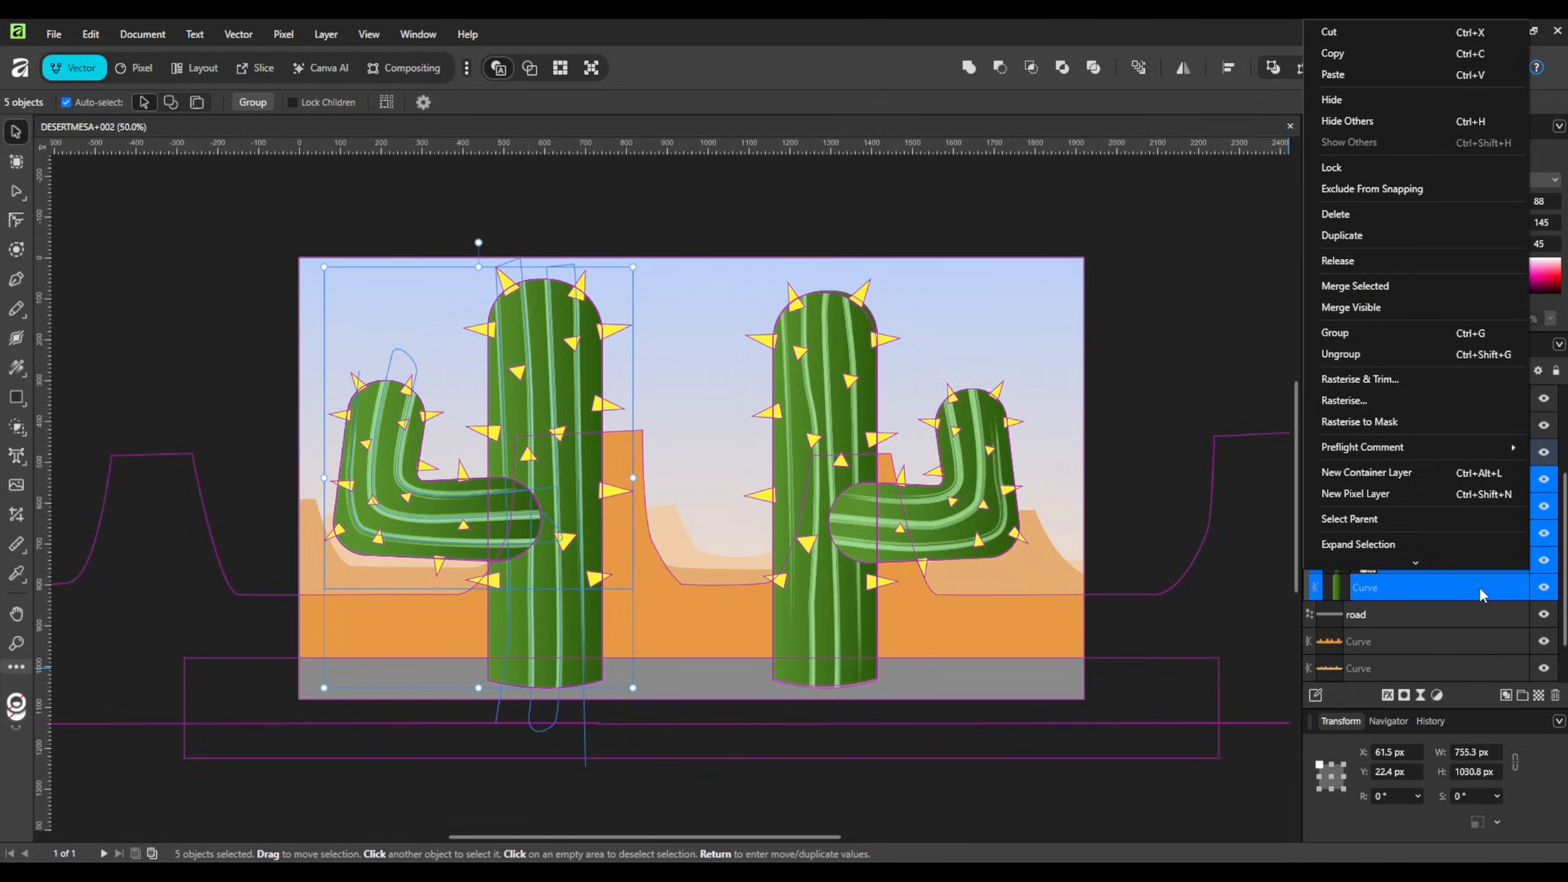
pyautogui.click(1385, 279)
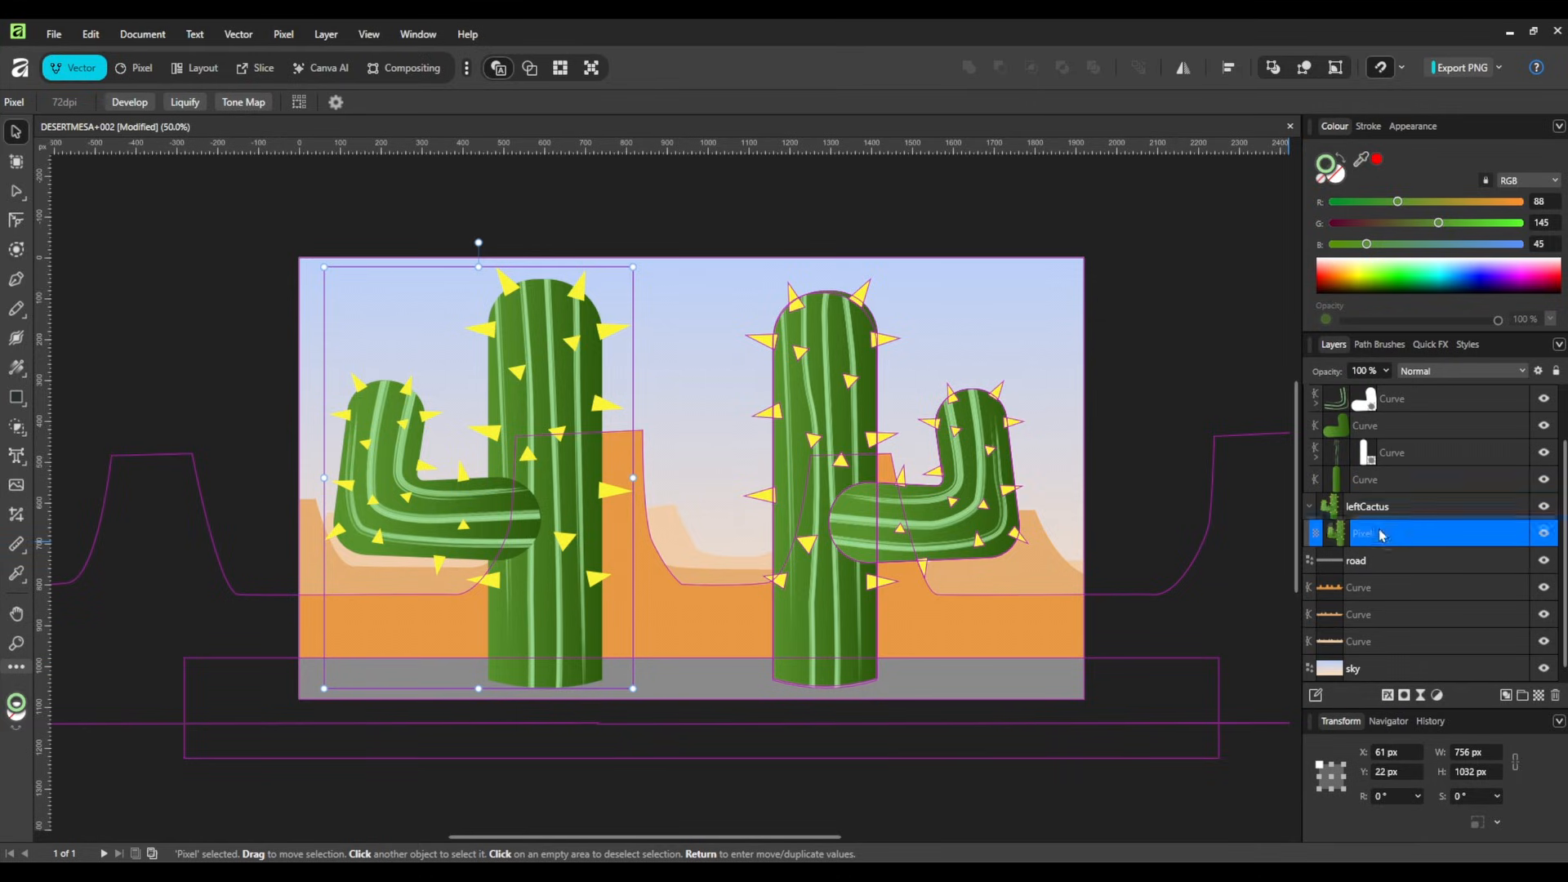
# Step: Move the merged pixel layer out of the leftCactus group and delete the emptied group
pyautogui.moveTo(1395, 505); pyautogui.dragTo(1394, 505)
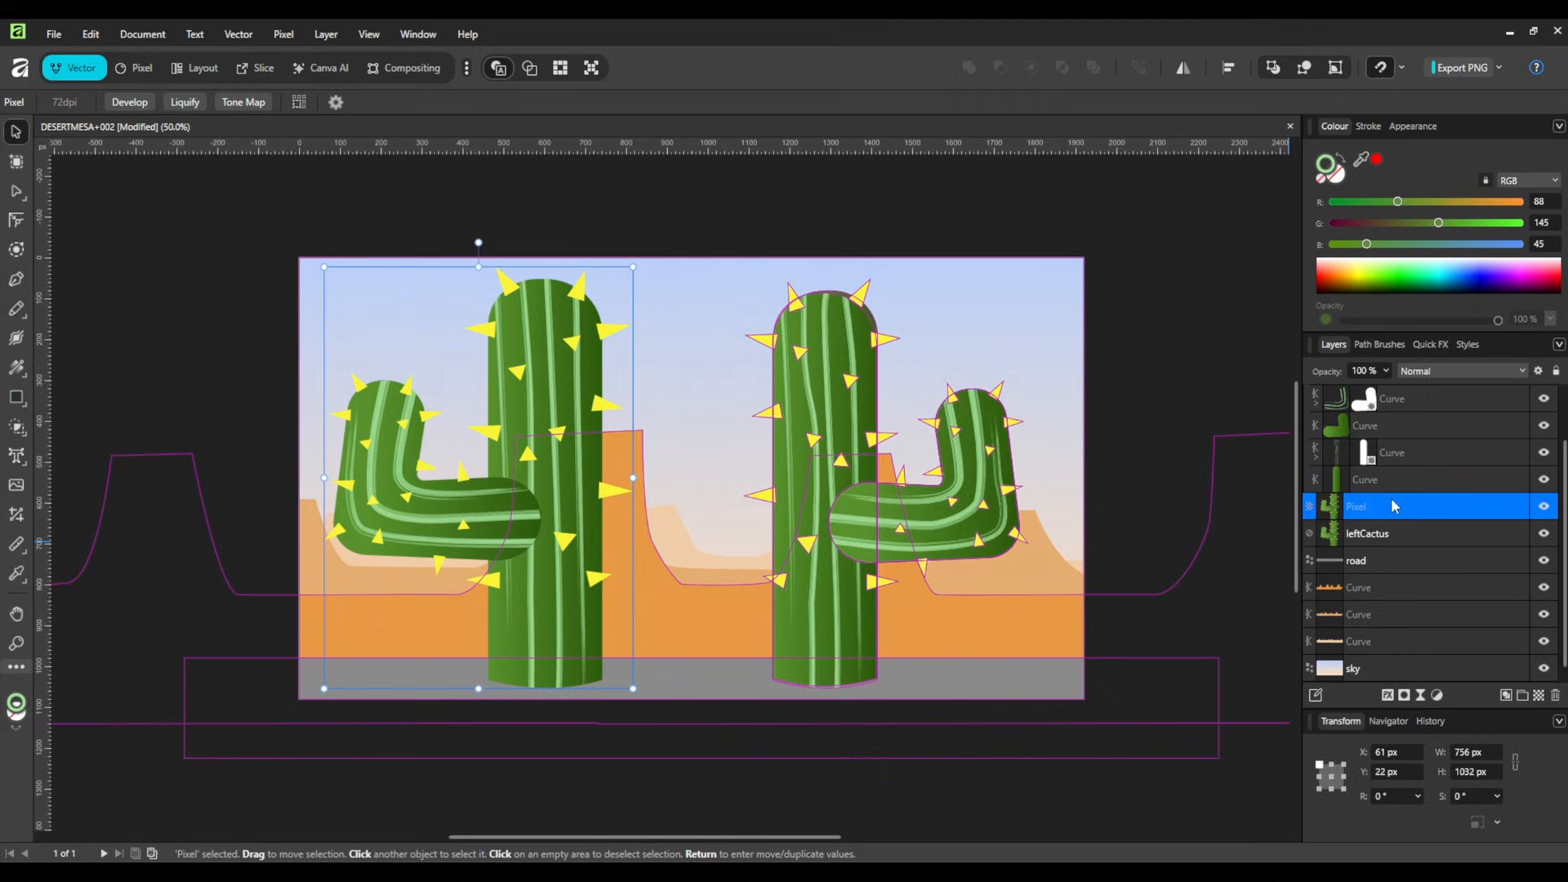
pyautogui.click(1383, 535)
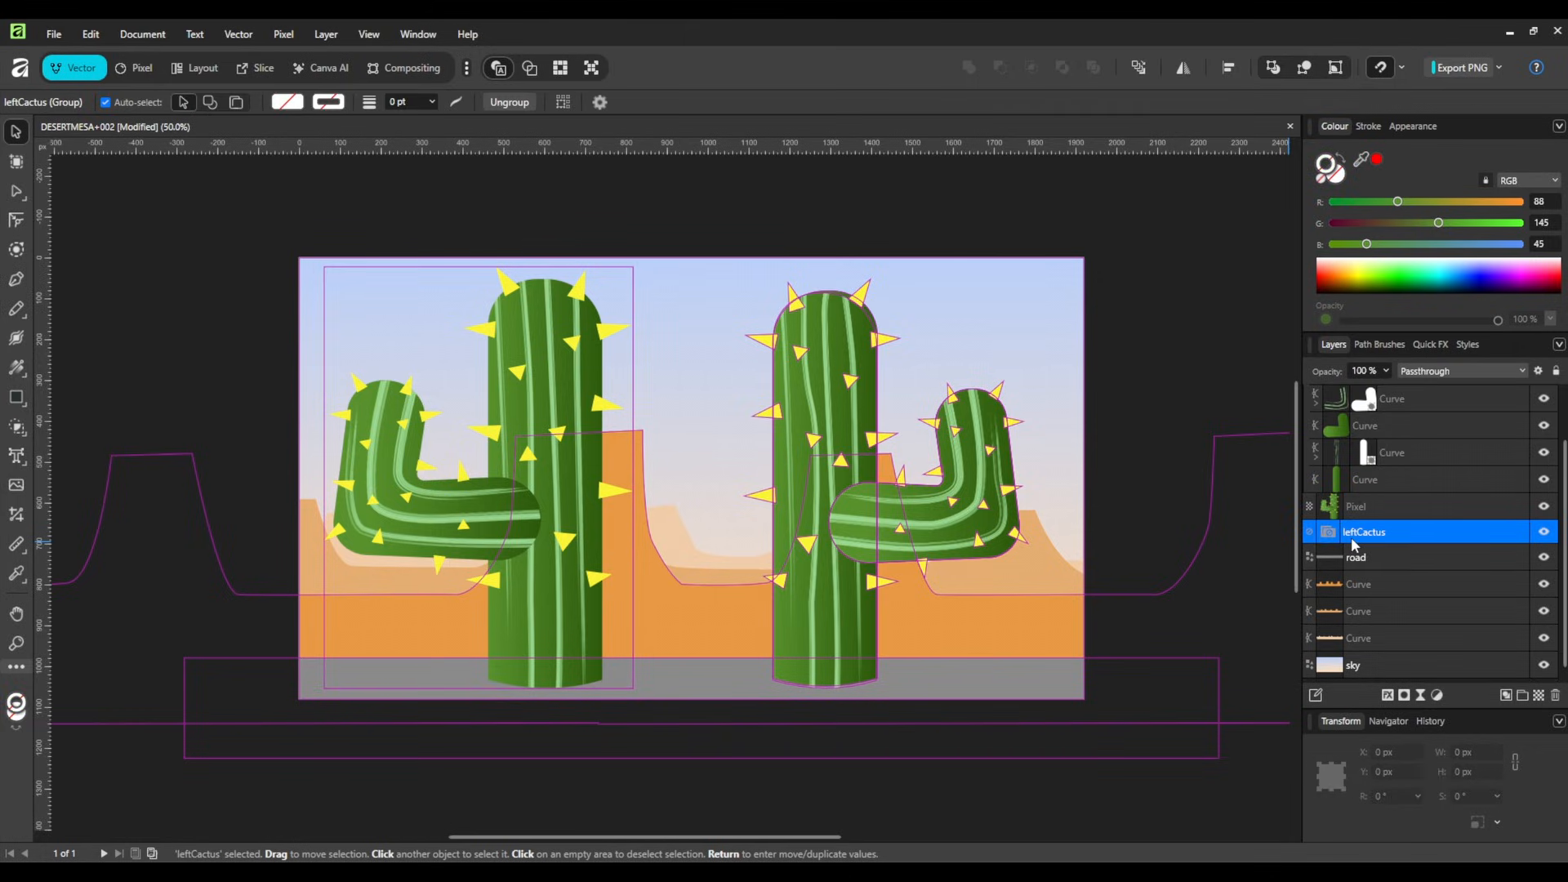
pyautogui.press('Delete')
# Step: Rename the left cactus's merged pixel layer to leftCactus
pyautogui.click(1358, 543)
pyautogui.doubleClick(1358, 543)
pyautogui.write('lef')
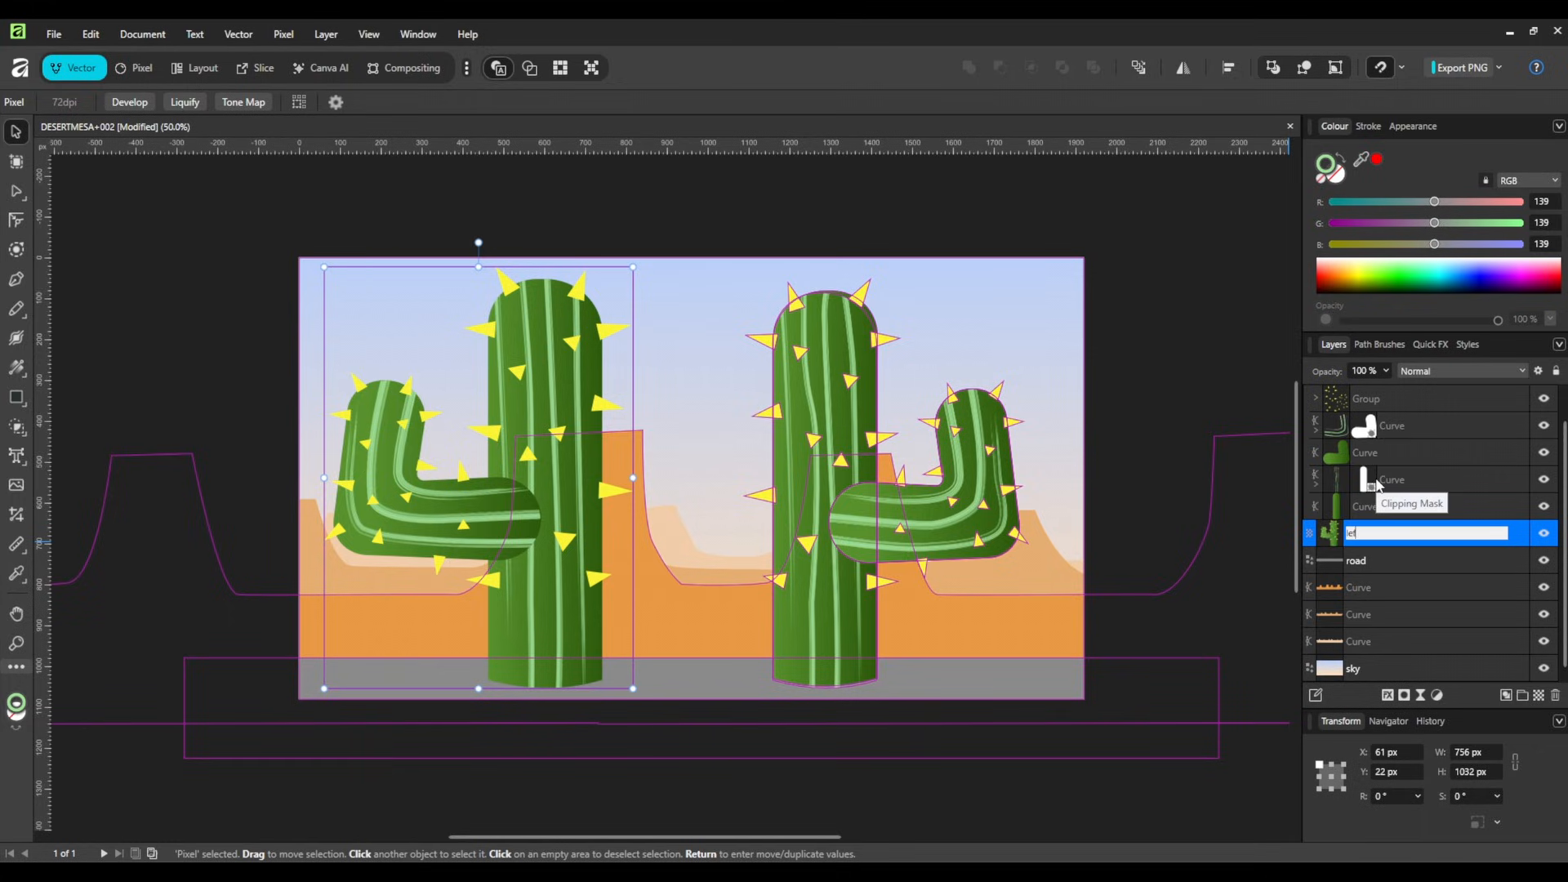
pyautogui.write('tCactus')
pyautogui.press('Return')
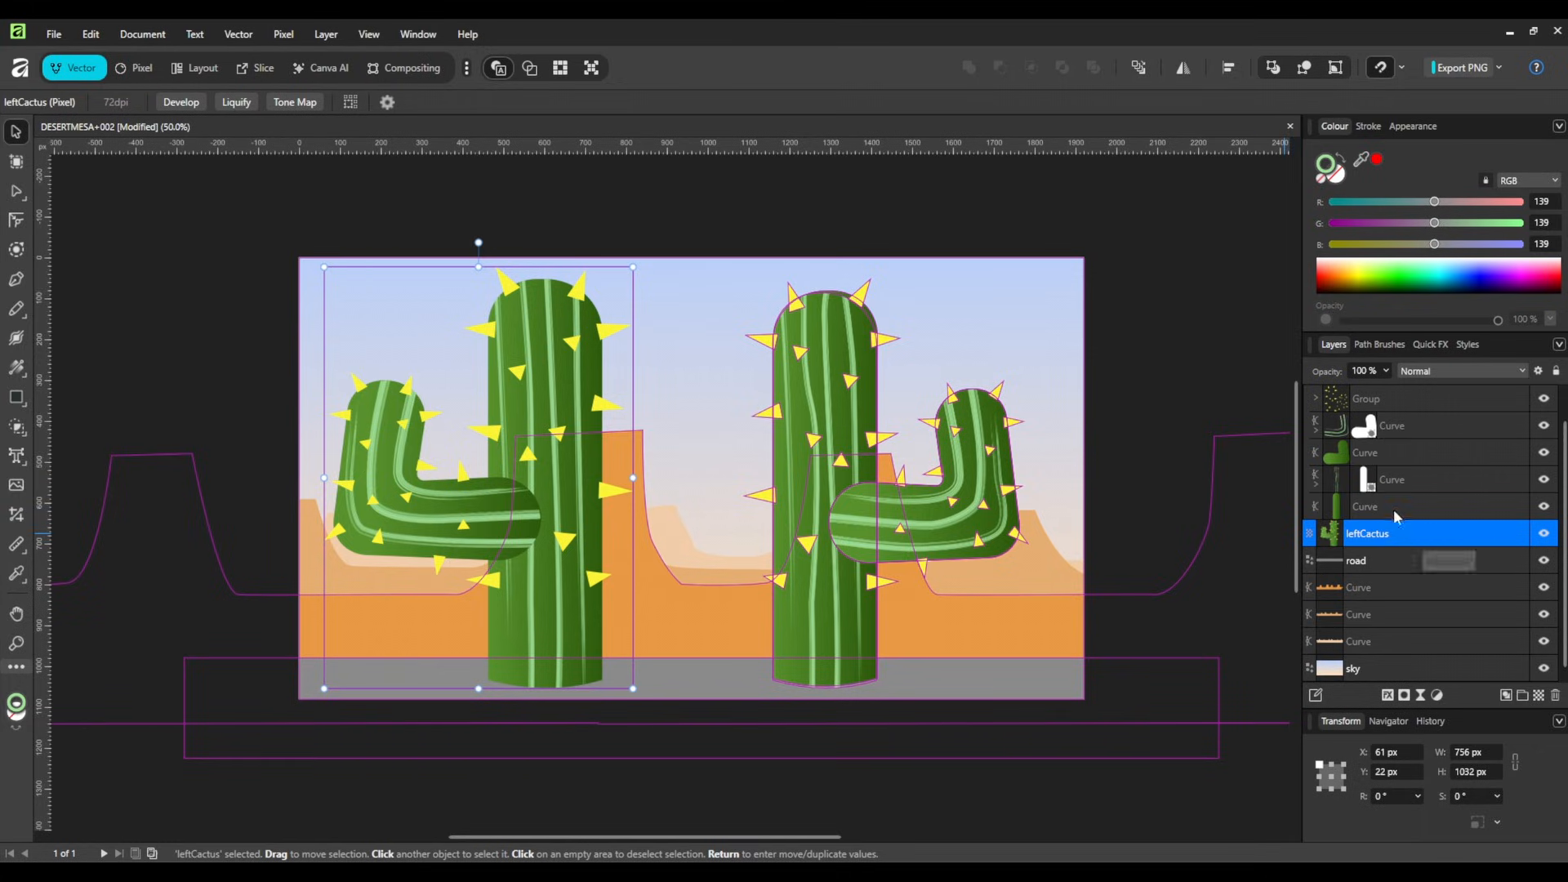
# Step: Merge the spine group and all four curves inside the rightCactus group into a single pixel layer
pyautogui.scroll(1, 1400, 465)
pyautogui.click(1409, 404)
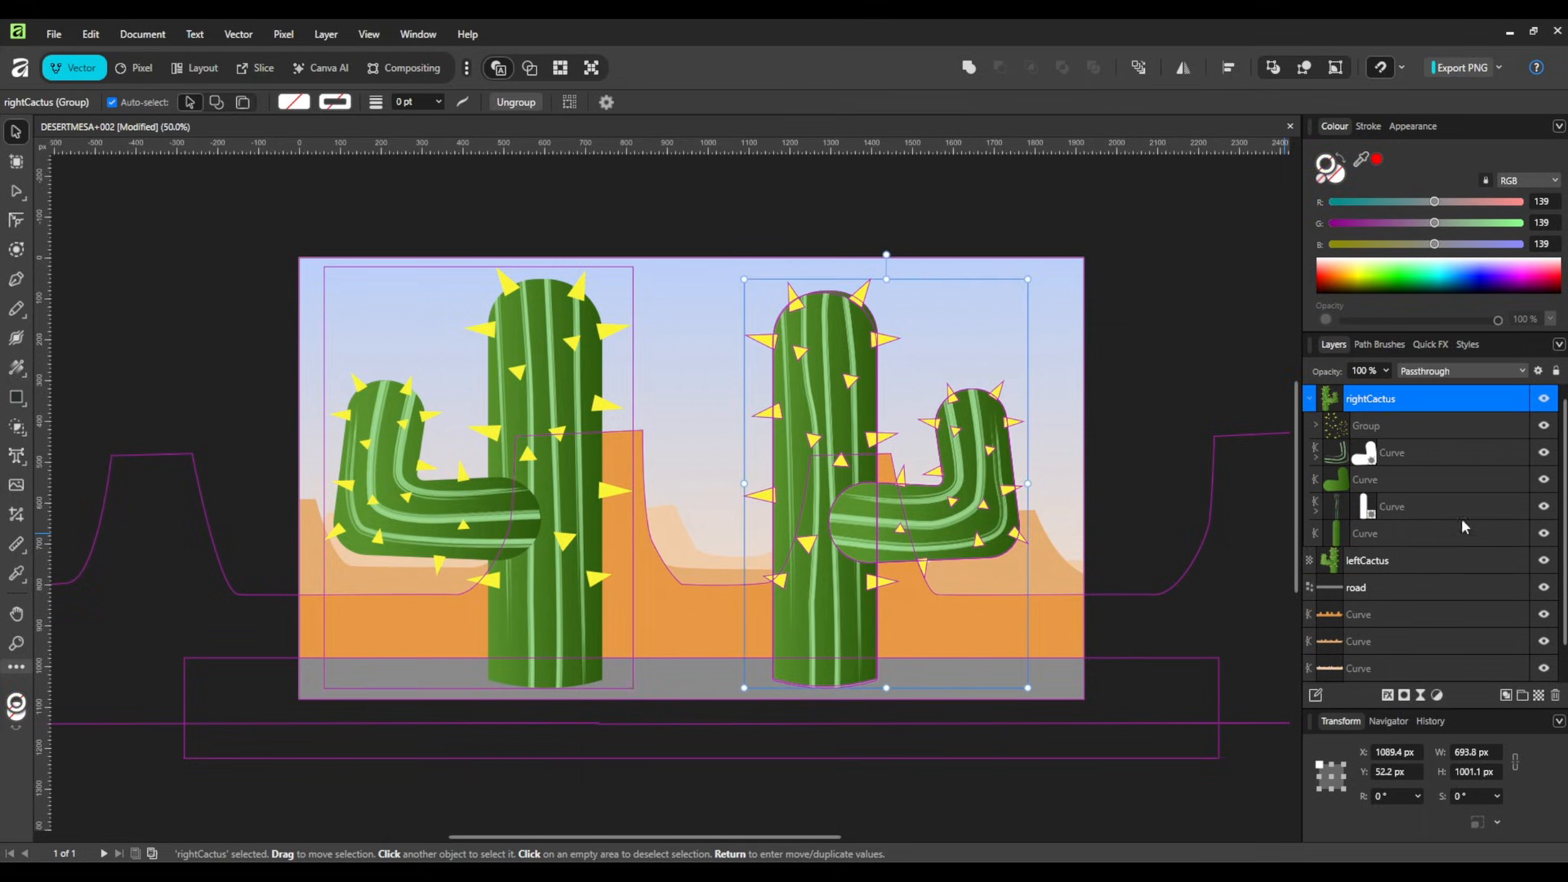
pyautogui.click(1455, 429)
pyautogui.keyDown('shift'); pyautogui.click(1474, 531); pyautogui.keyUp('shift')
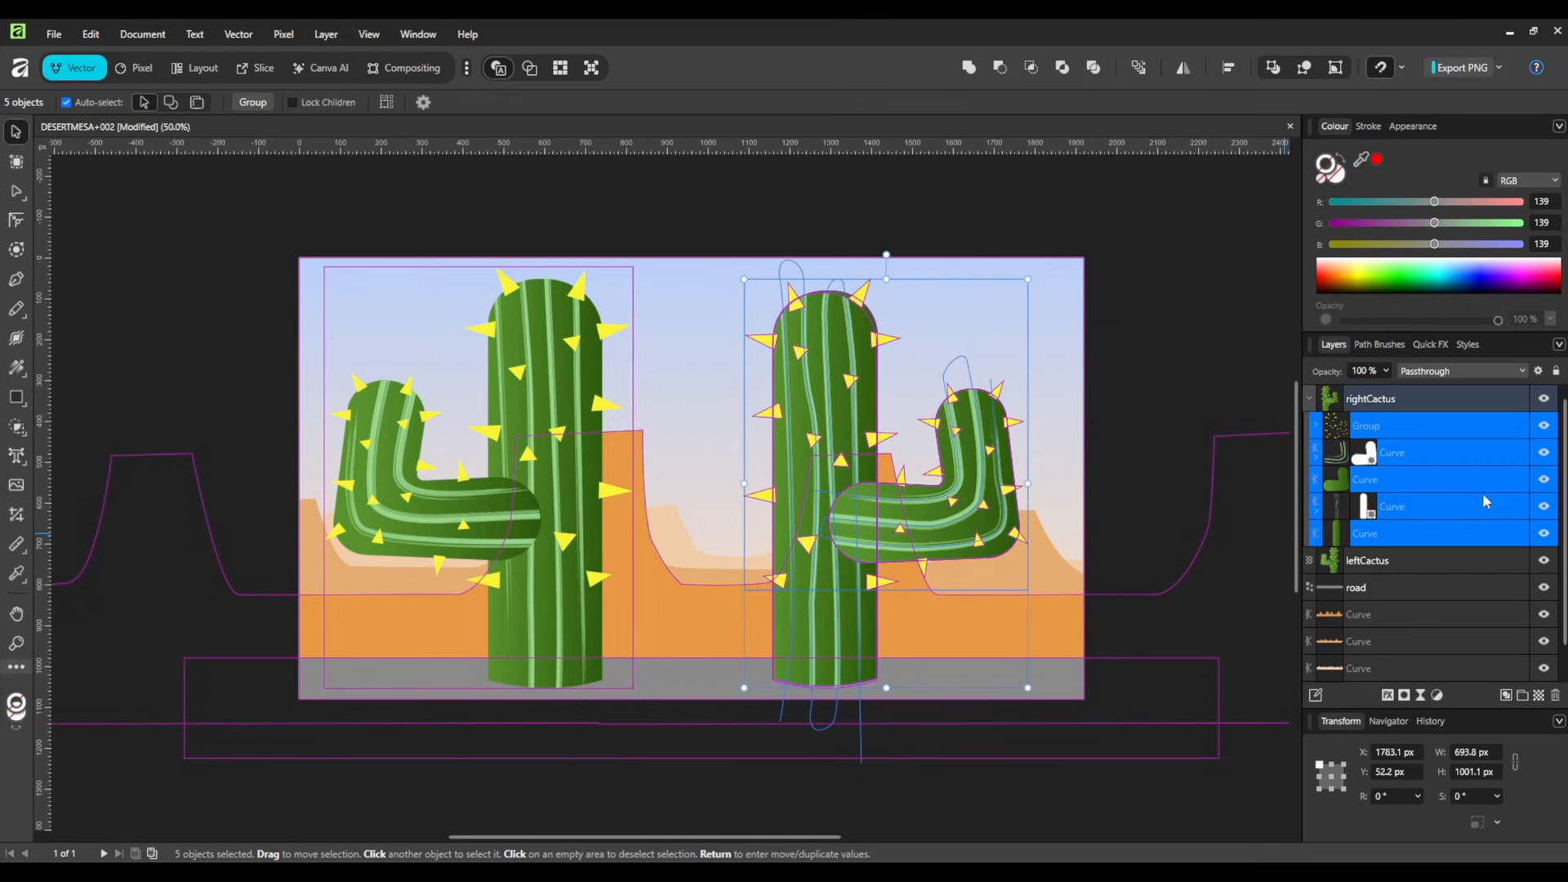
pyautogui.rightClick(1452, 532)
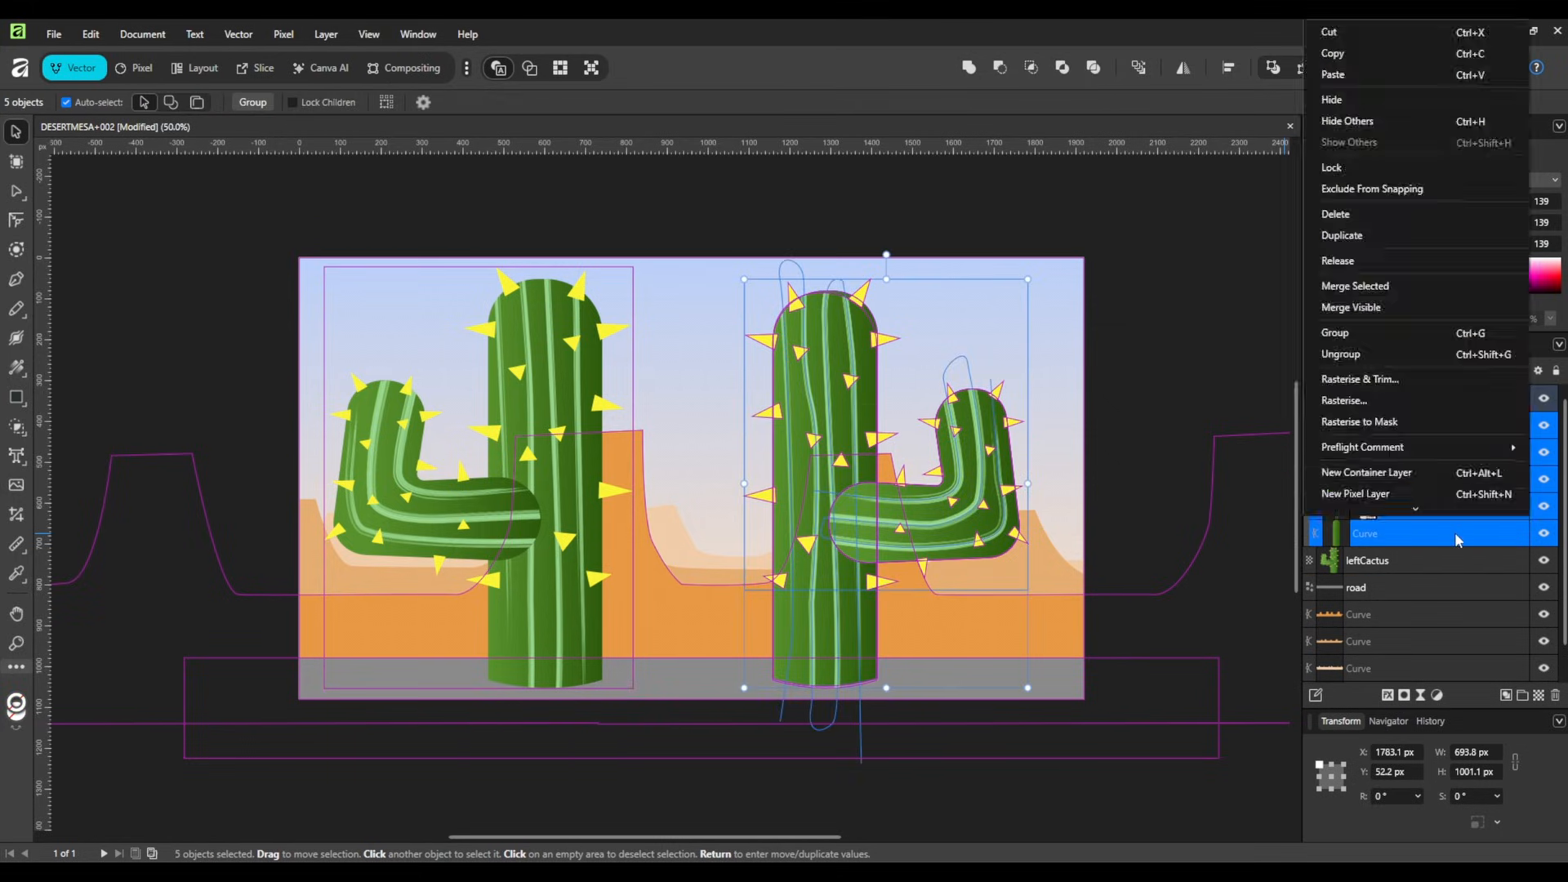
pyautogui.click(1446, 286)
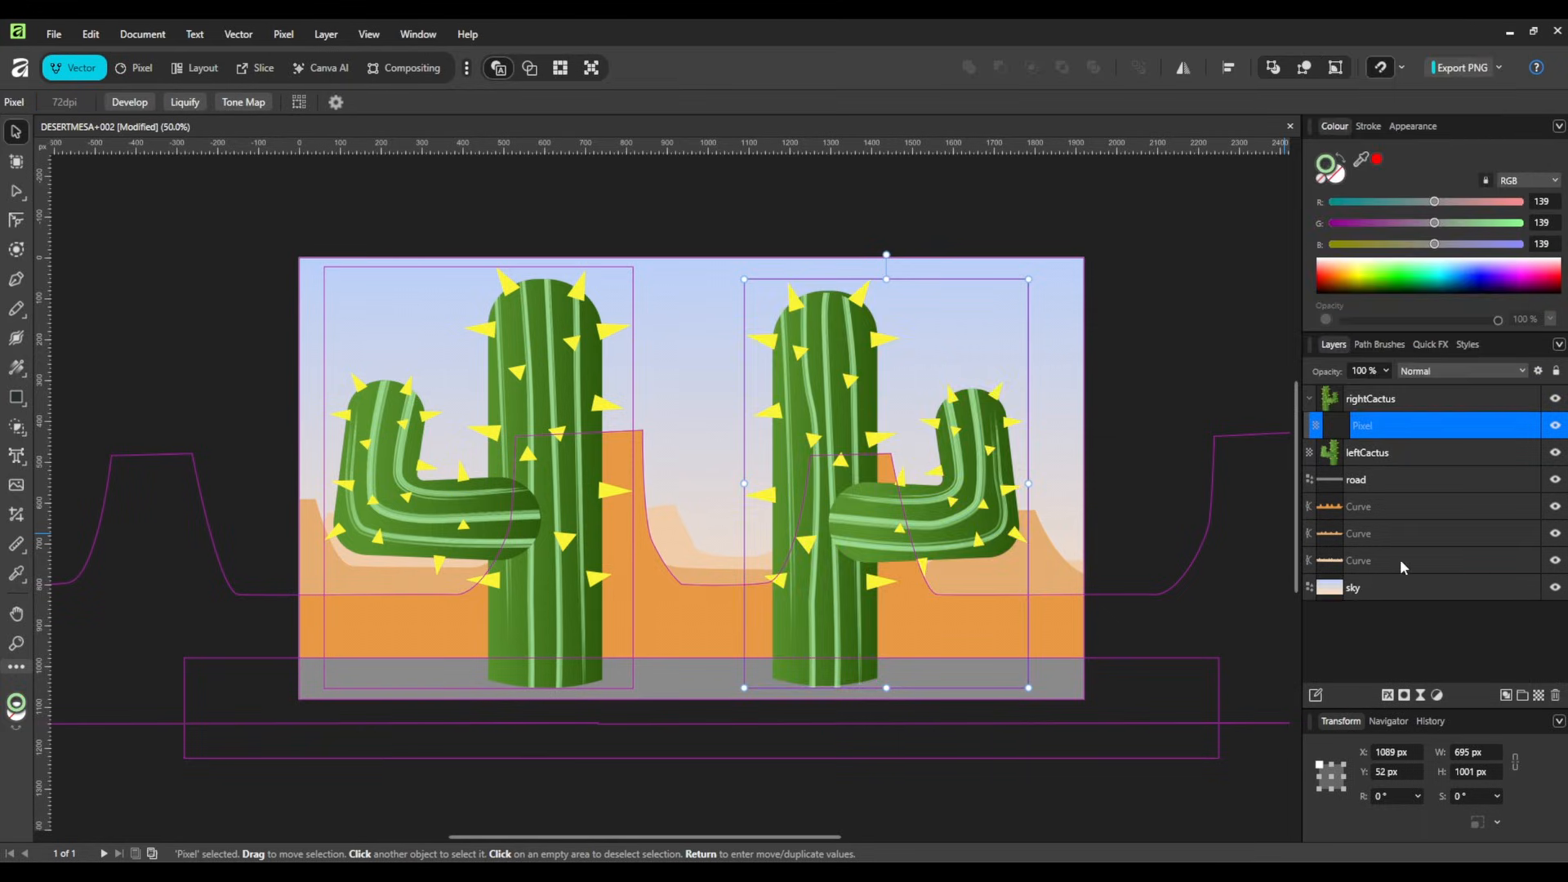
# Step: Rename the right cactus's merged pixel layer to rightCactus
pyautogui.doubleClick(1370, 426)
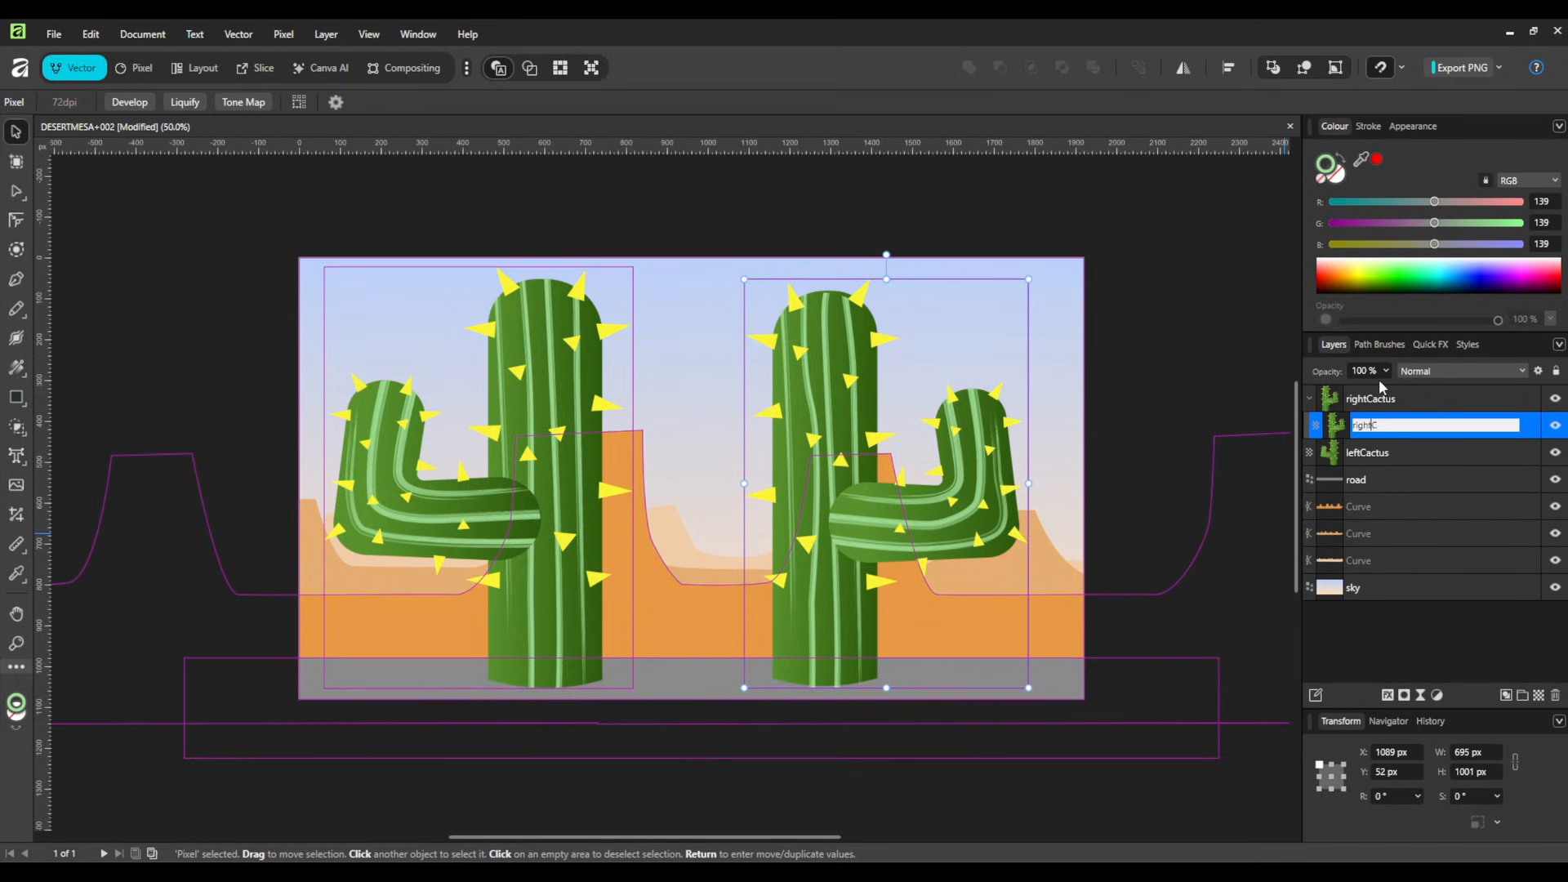
pyautogui.write('rightCactus')
pyautogui.press('Return')
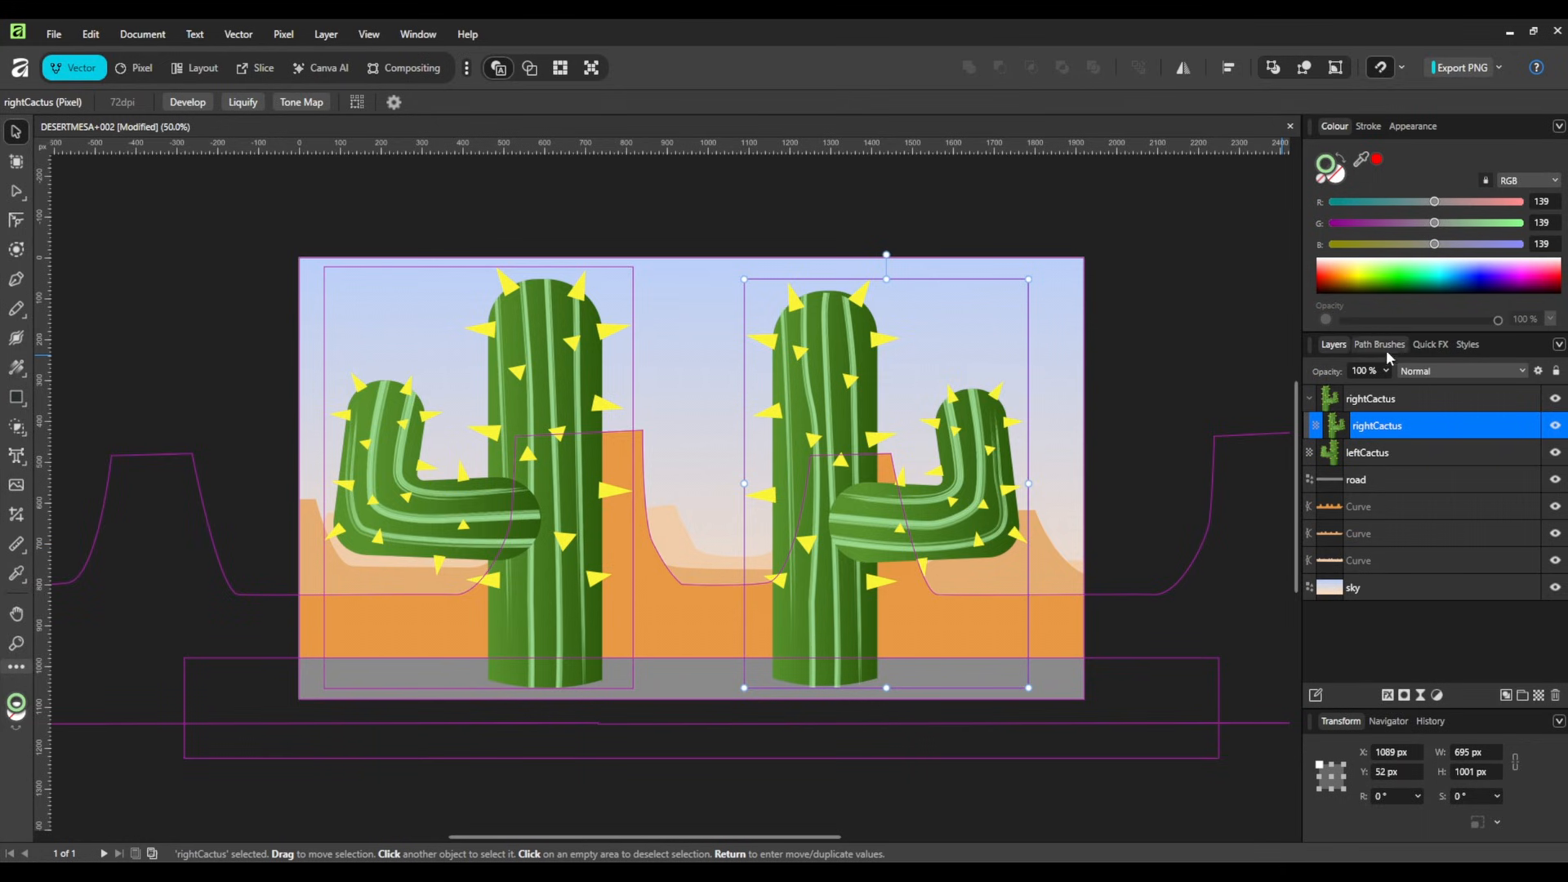
# Step: Move the rightCactus pixel layer out of its group to just above road, and delete the emptied group
pyautogui.moveTo(1389, 426); pyautogui.dragTo(1396, 469)
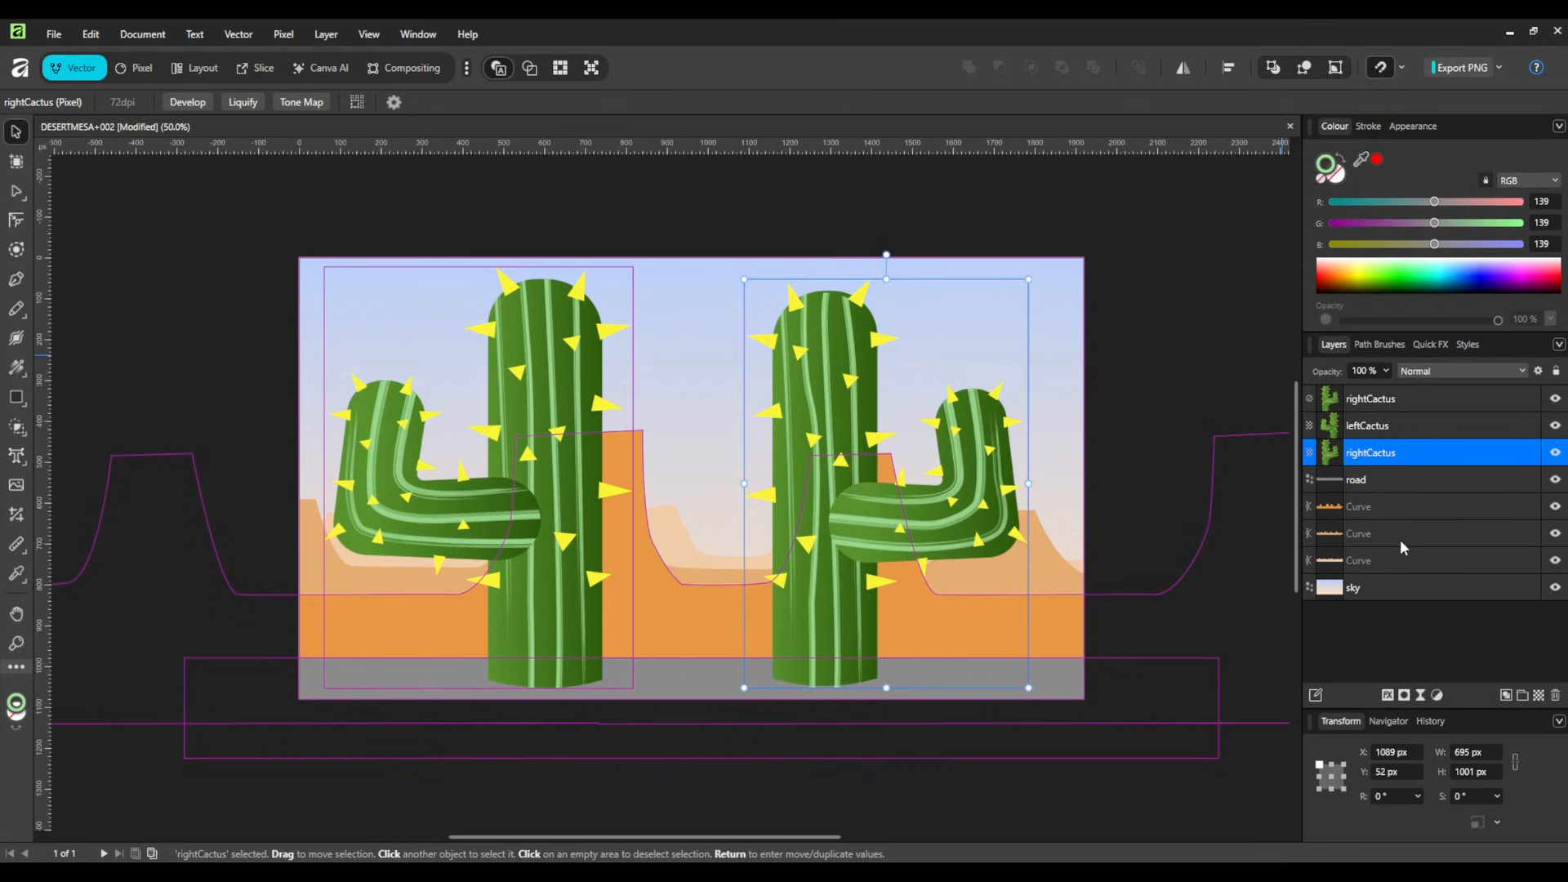
pyautogui.press('Delete')
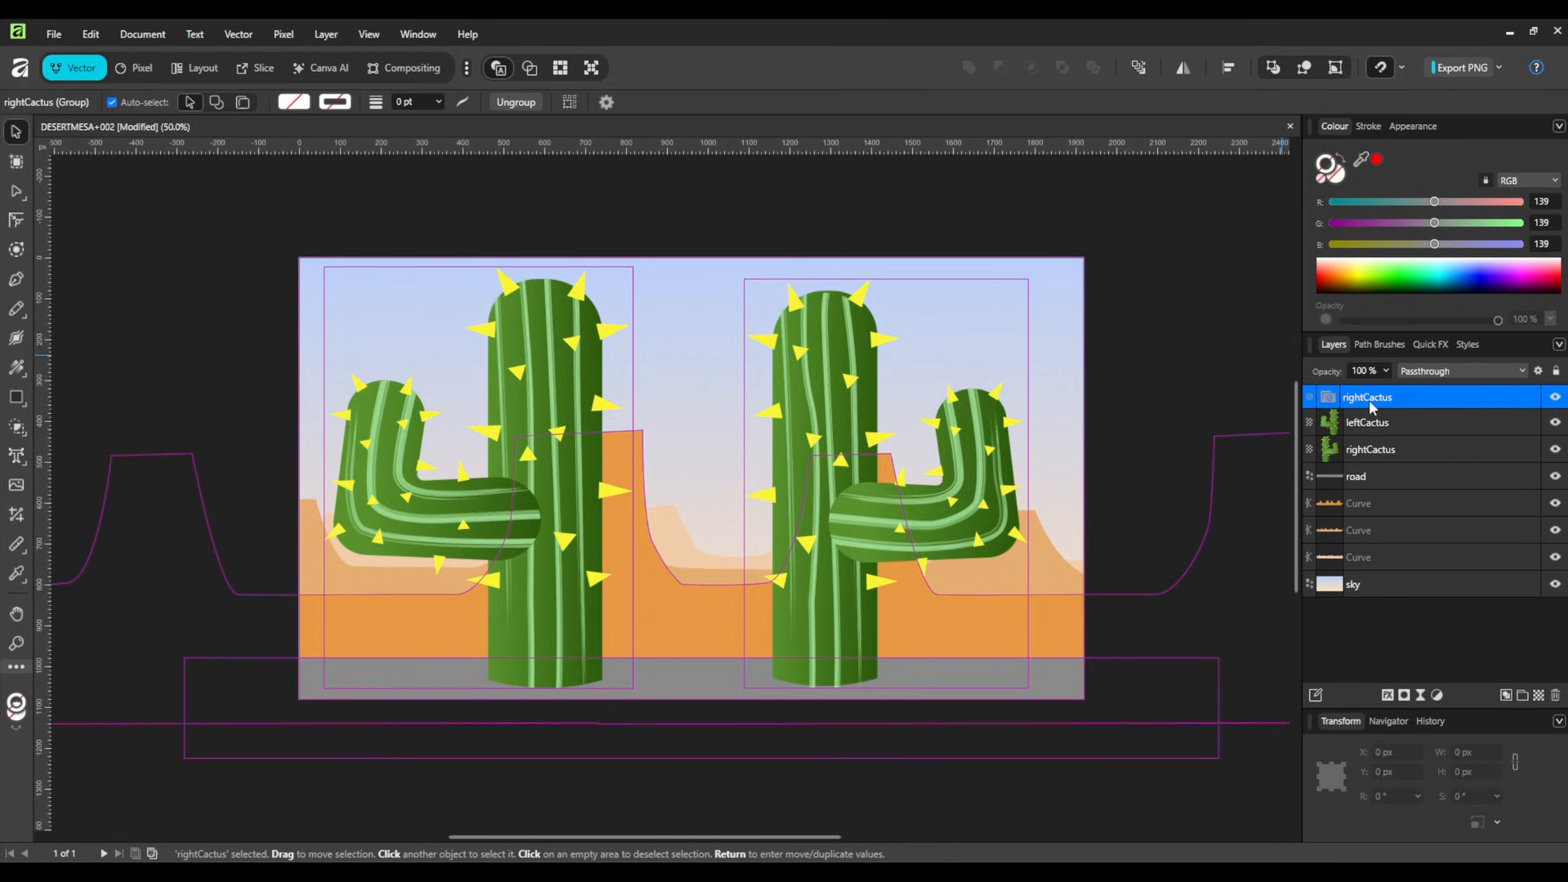
pyautogui.click(1376, 426)
# Step: Examine the pixel edges of the merged leftCactus layer around its spines up close, and return to the whole artwork
pyautogui.click(1378, 400)
pyautogui.scroll(5, 784, 465)
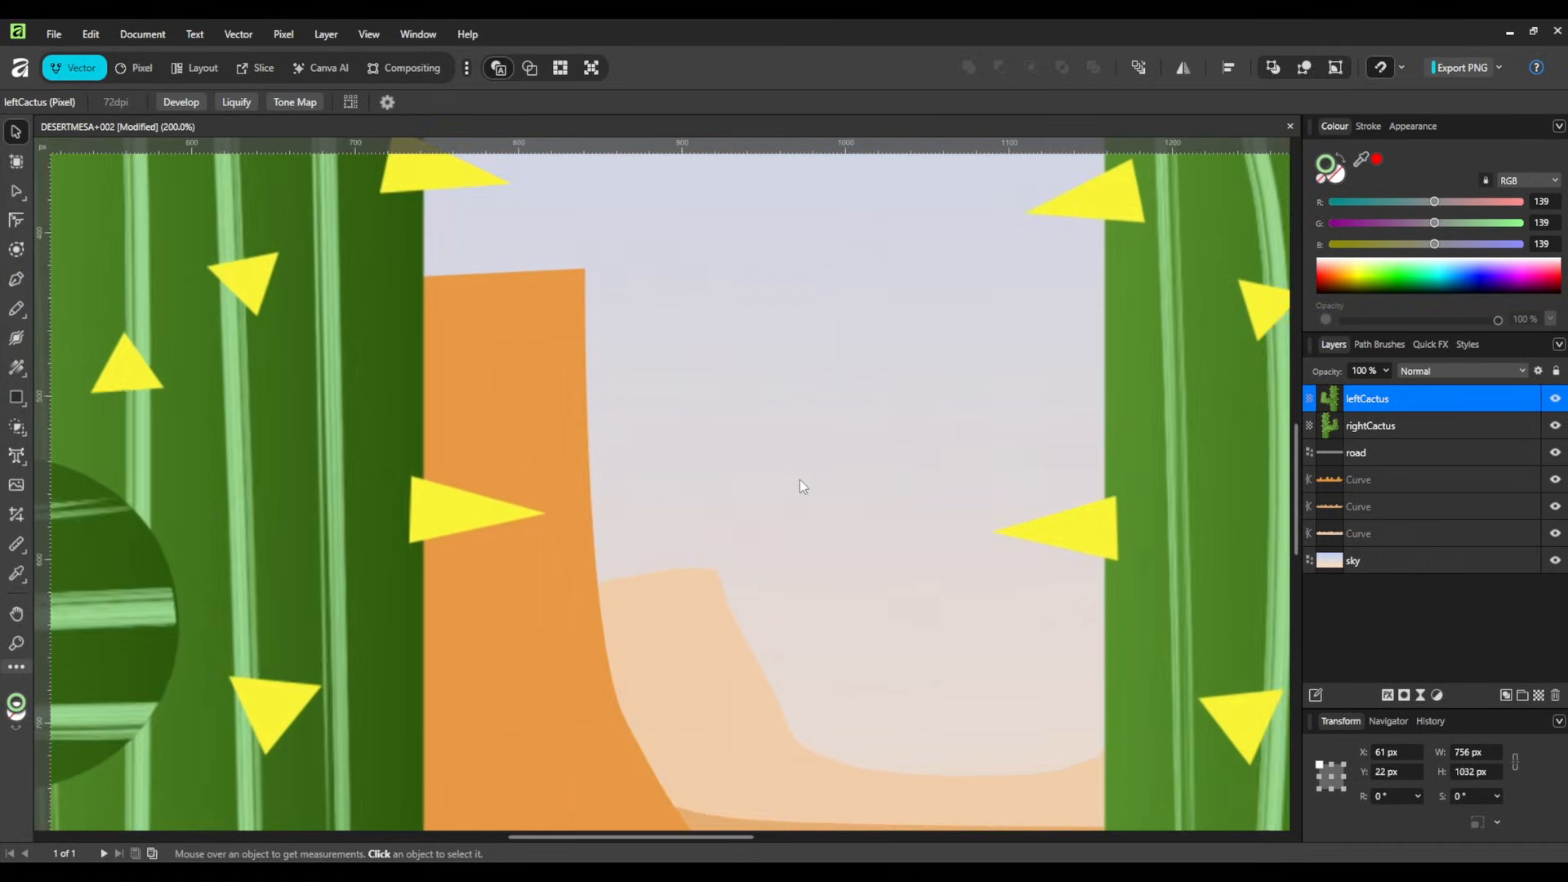
pyautogui.scroll(1, 664, 480)
pyautogui.moveTo(208, 508); pyautogui.dragTo(542, 527)
pyautogui.hotkey('ctrl', '+')
pyautogui.hotkey('ctrl', '+')
pyautogui.hotkey('ctrl', '+')
pyautogui.hotkey('ctrl', '+')
pyautogui.hotkey('ctrl', '+')
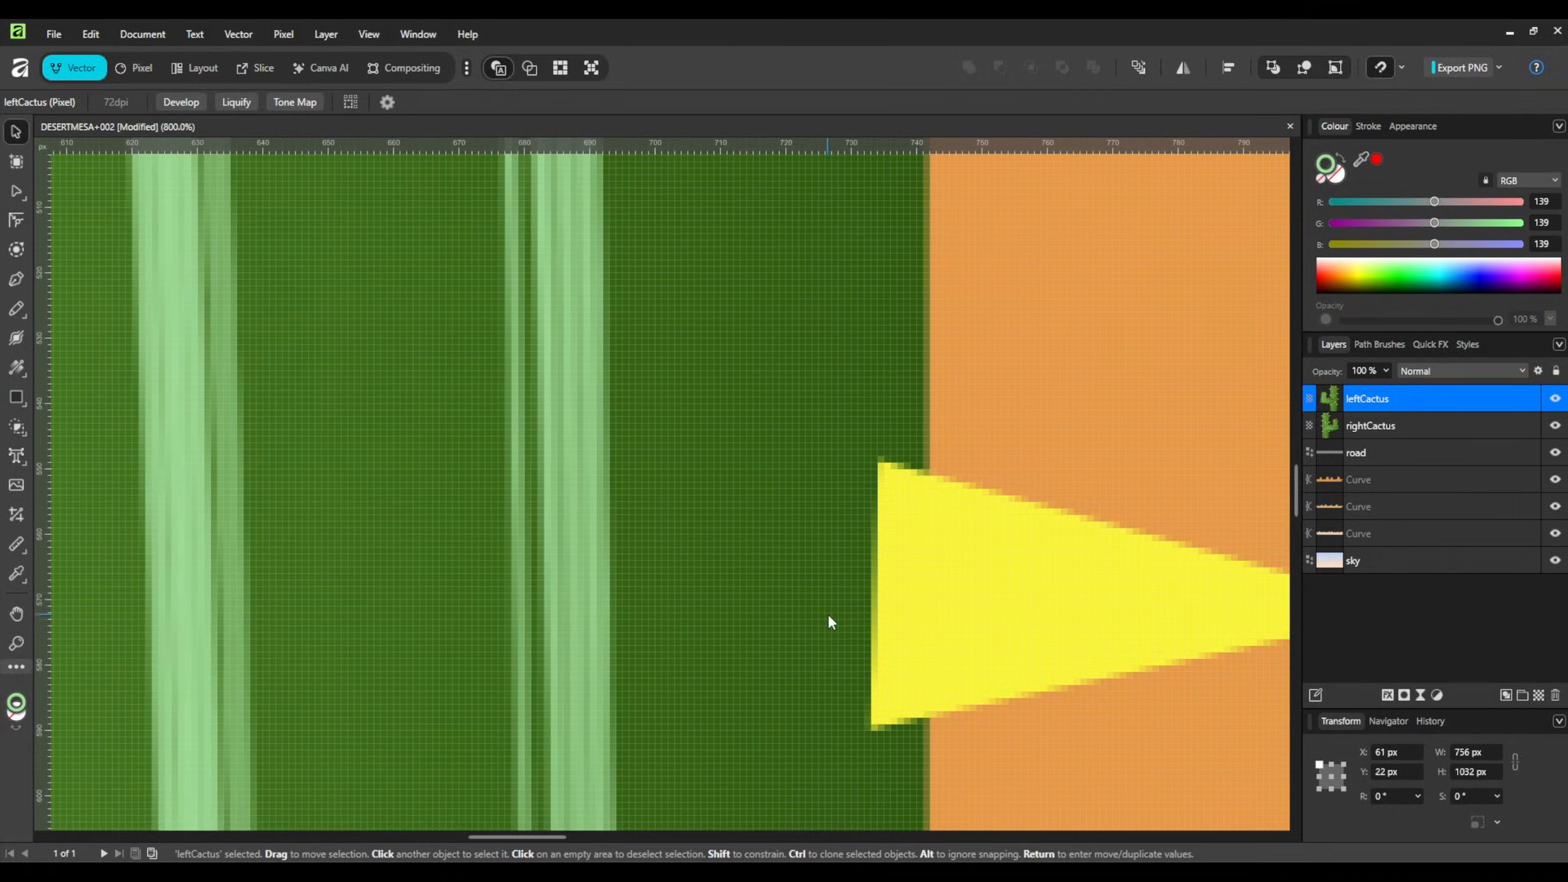
pyautogui.hotkey('ctrl', '-')
pyautogui.hotkey('ctrl', '-')
pyautogui.hotkey('ctrl', '-')
pyautogui.hotkey('ctrl', '-')
pyautogui.hotkey('ctrl', '-')
pyautogui.hotkey('ctrl', '-')
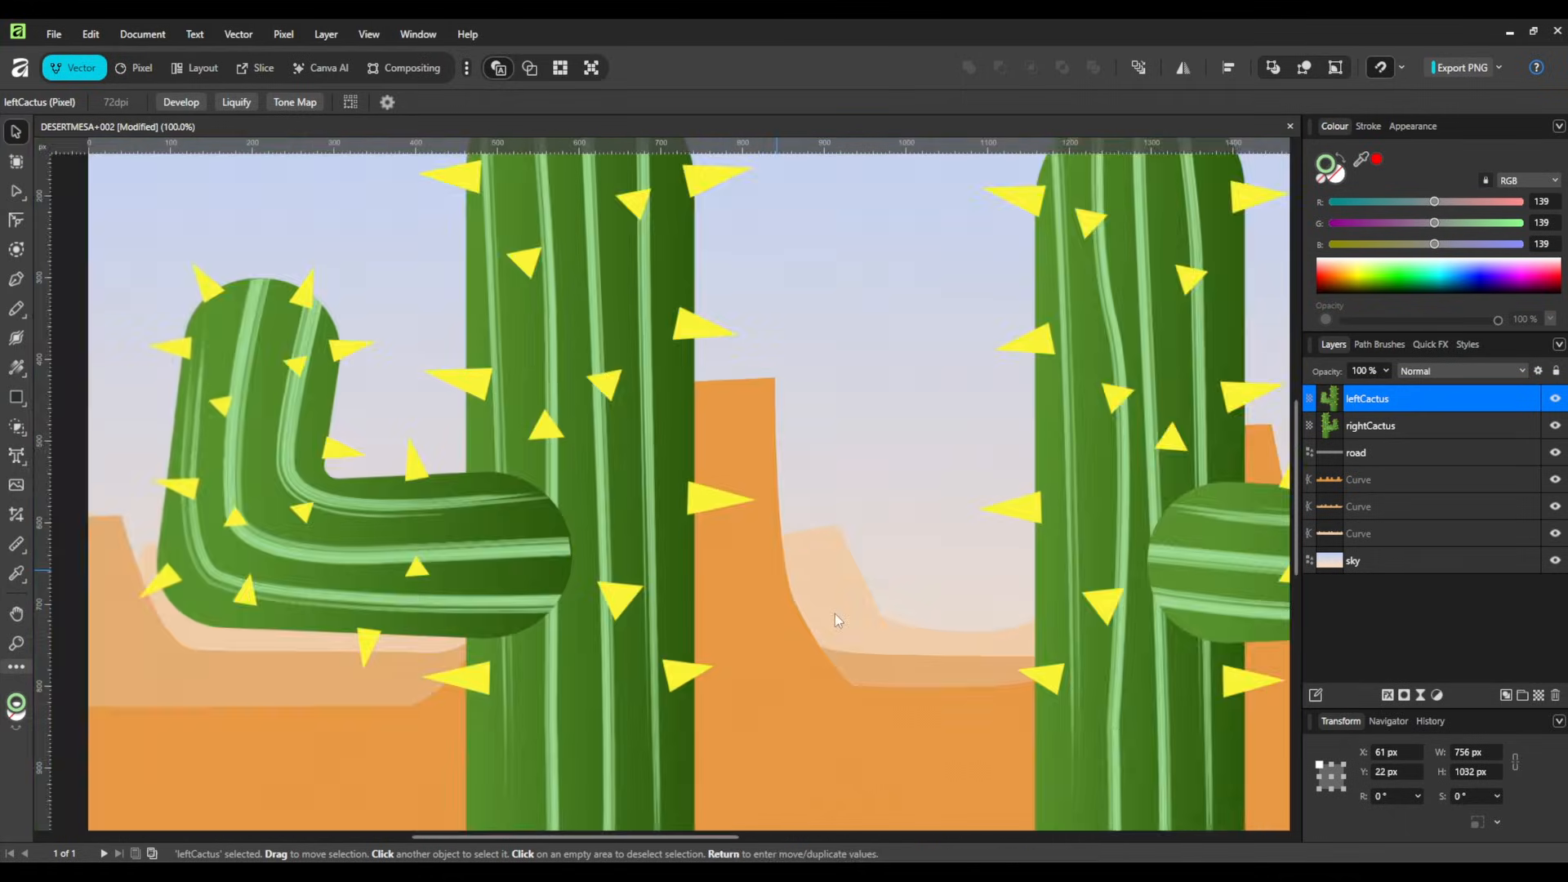
pyautogui.hotkey('ctrl', '-')
pyautogui.hotkey('ctrl', '-')
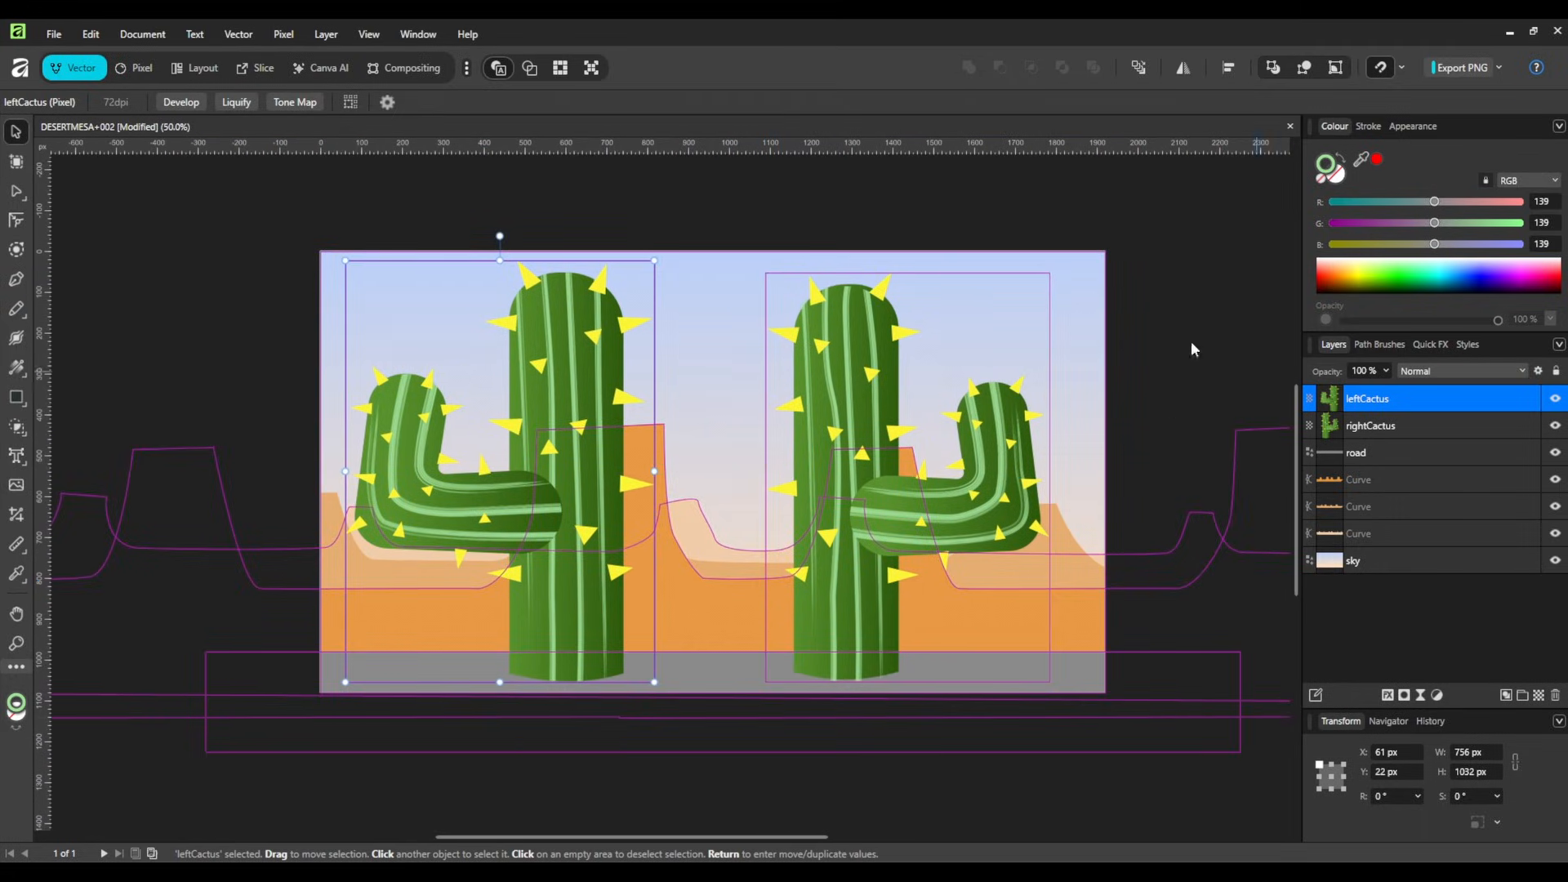
# Step: Save the document and export the whole artwork with the PSD (Final Cut Pro X) preset as DESERTMESA_002.psd
pyautogui.click(54, 34)
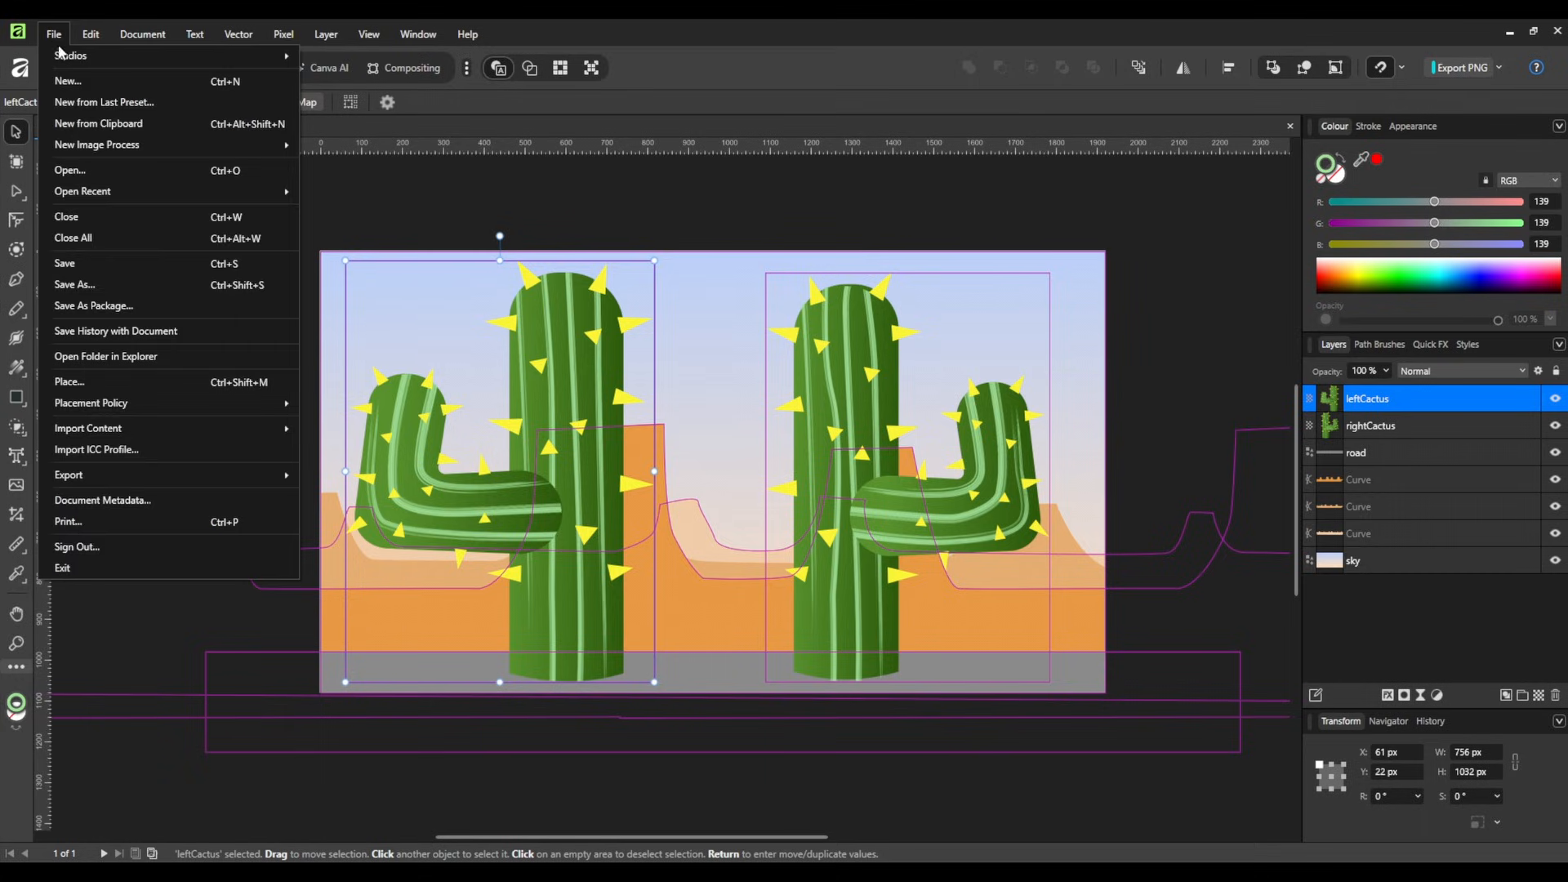
pyautogui.click(80, 263)
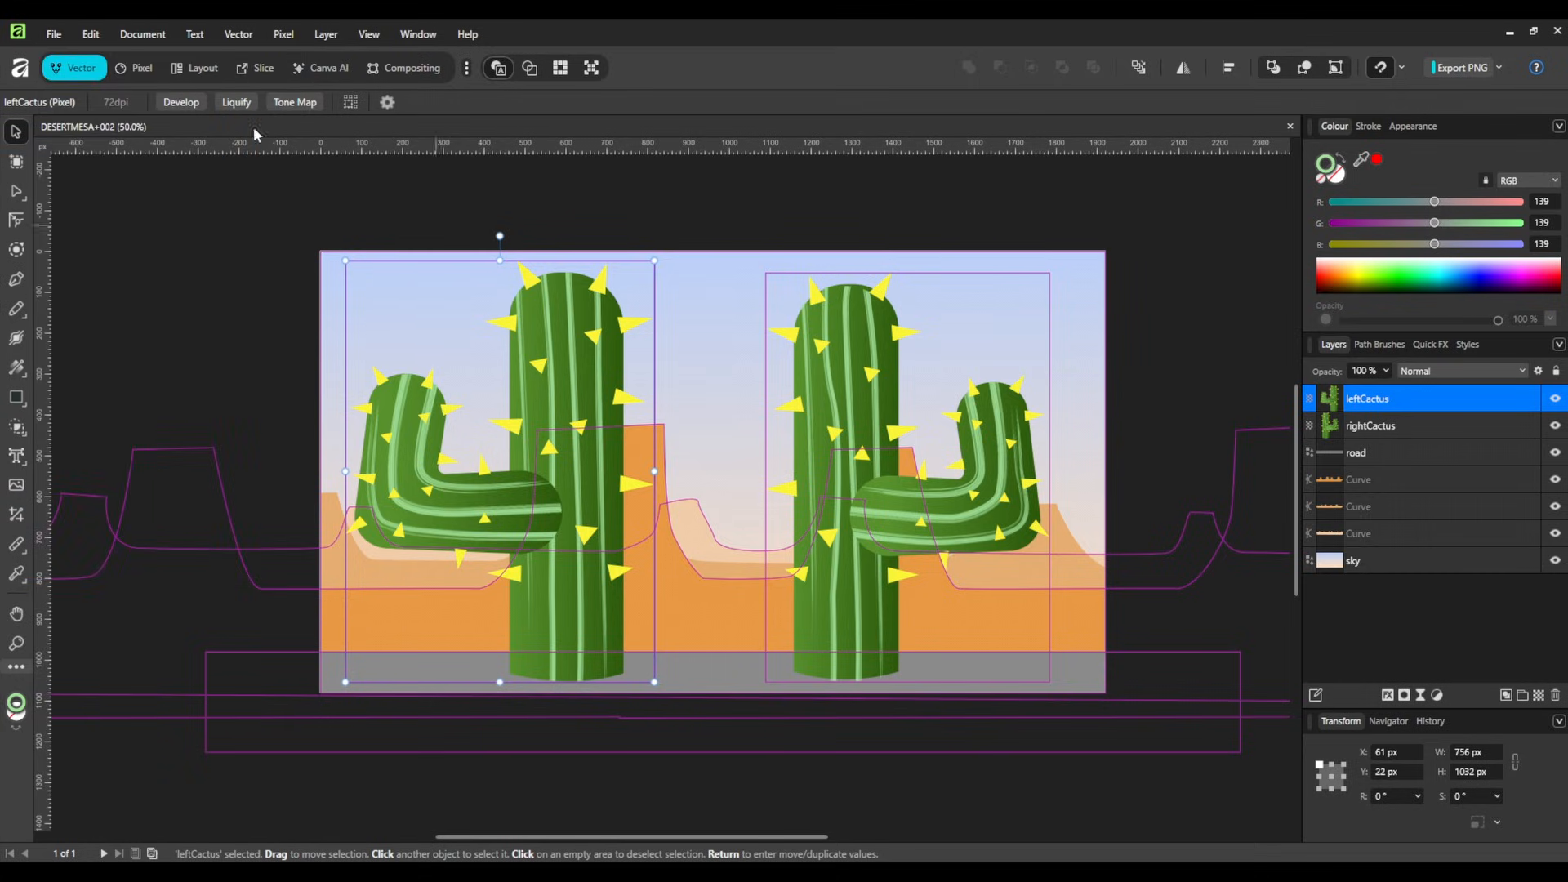
pyautogui.click(54, 33)
pyautogui.moveTo(85, 477)
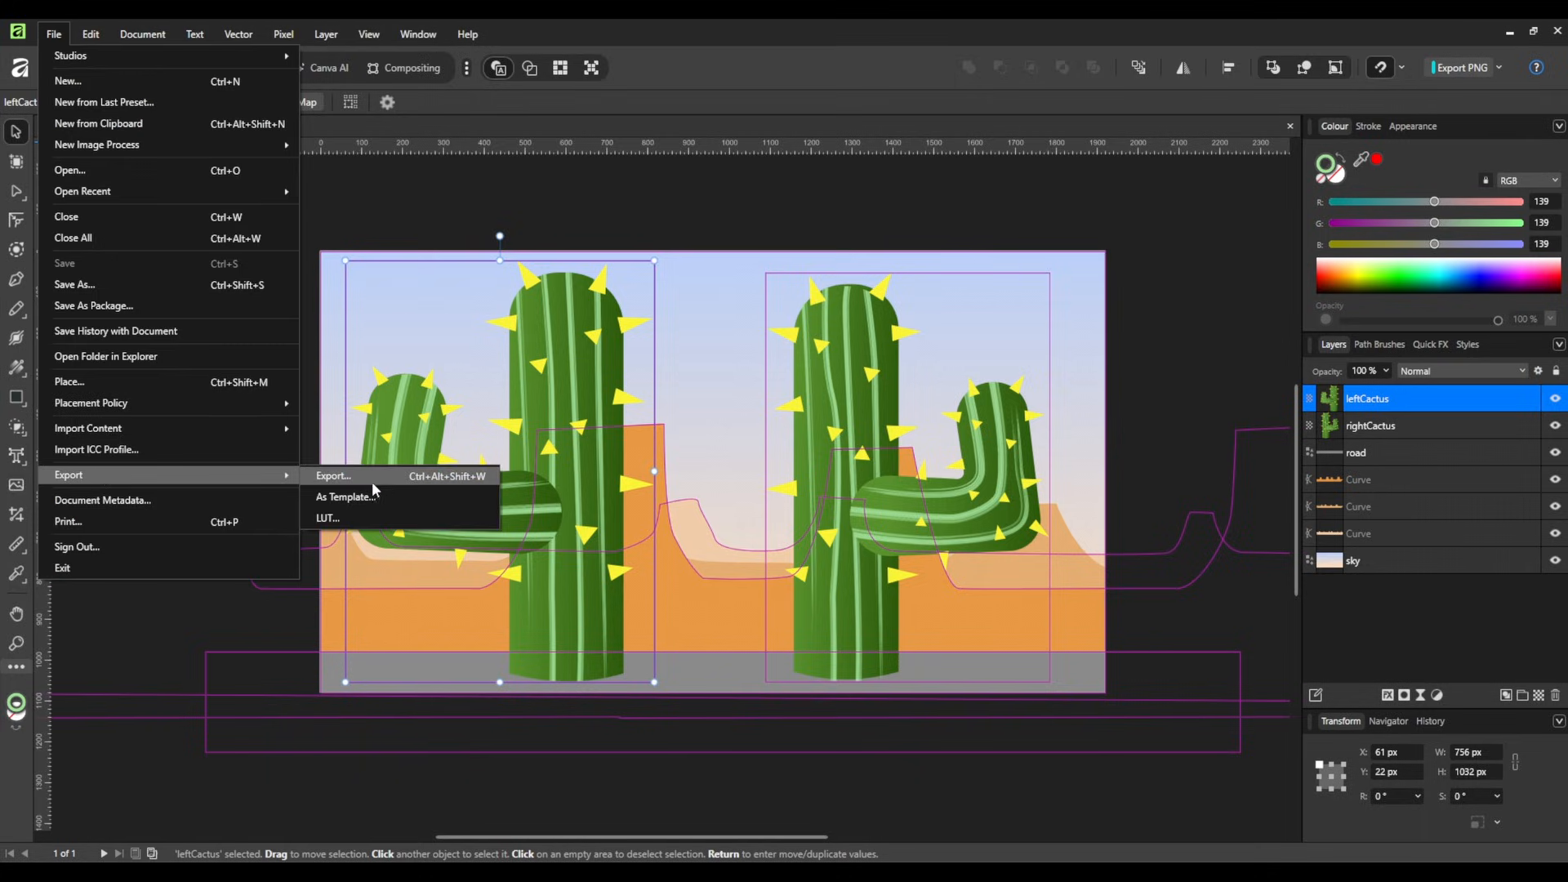
pyautogui.click(371, 482)
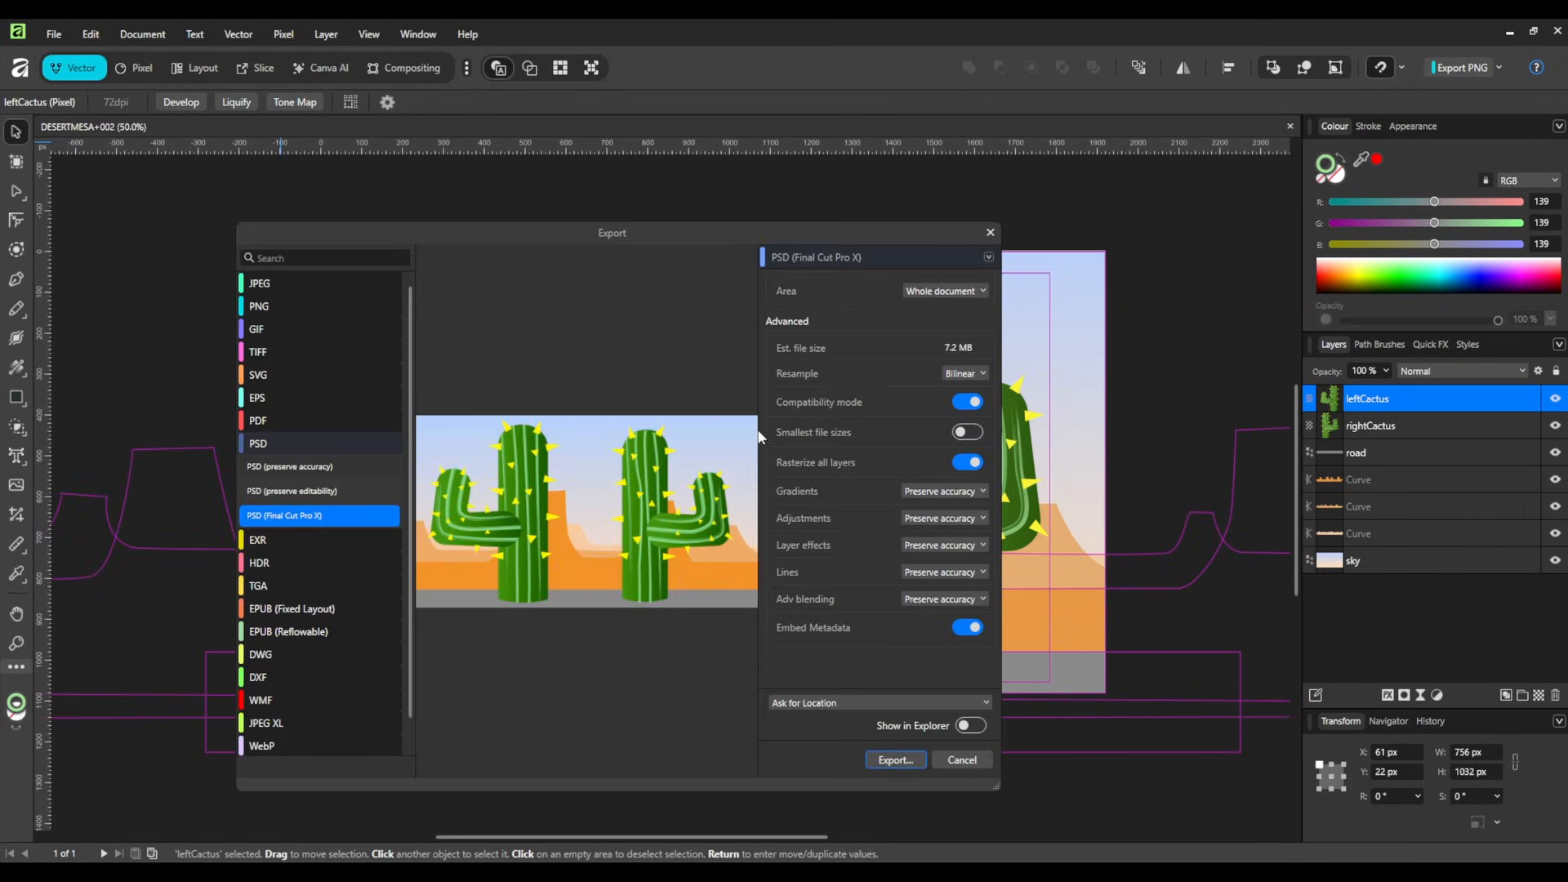
pyautogui.click(896, 765)
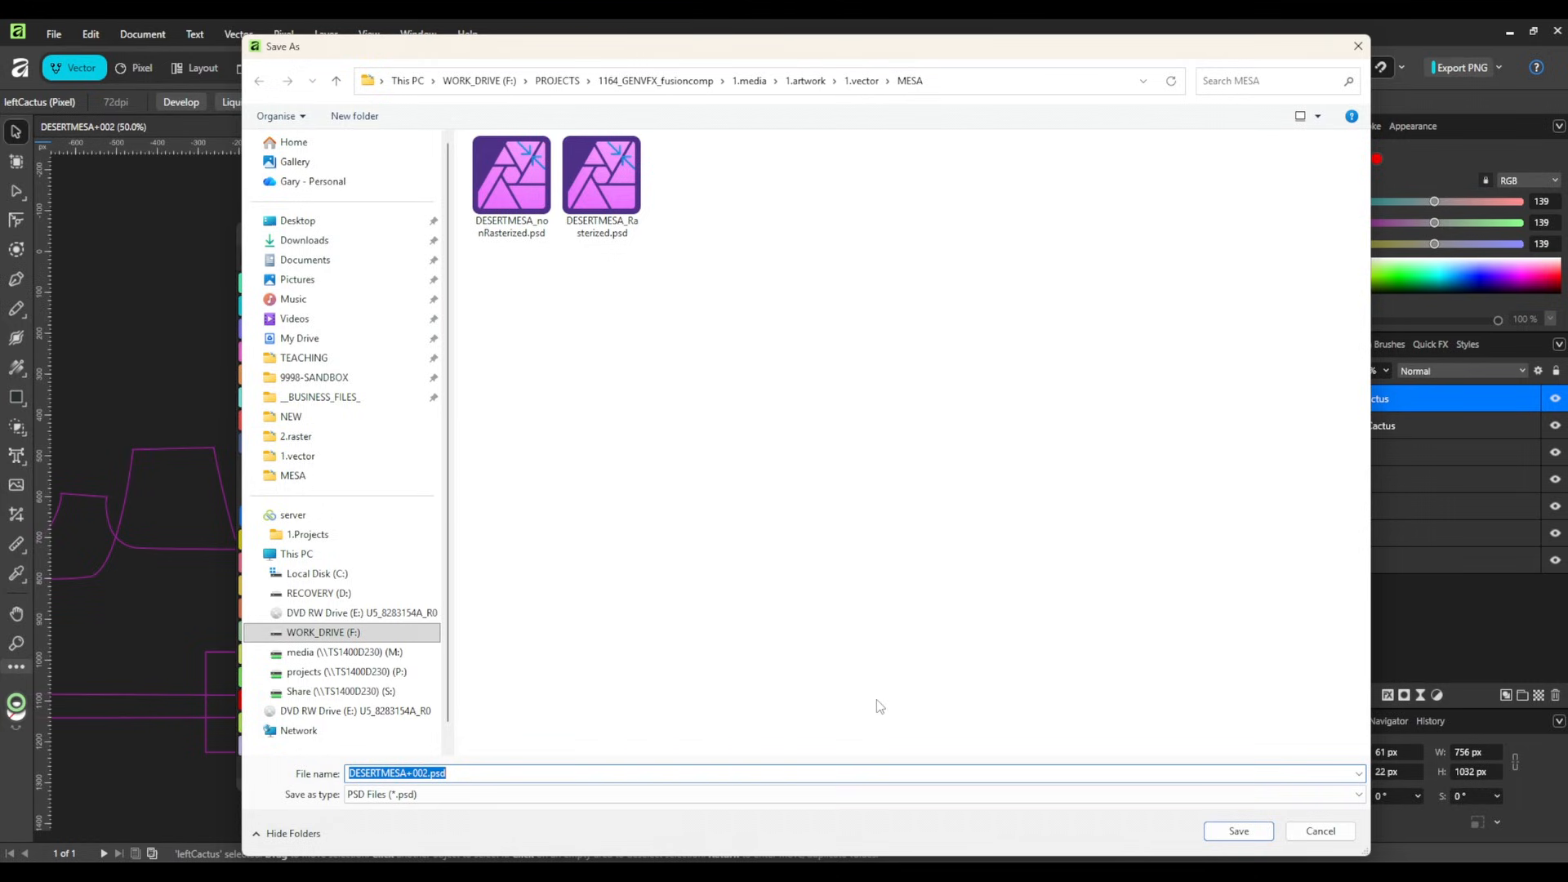
pyautogui.click(414, 771)
pyautogui.press('BackSpace')
pyautogui.write('_')
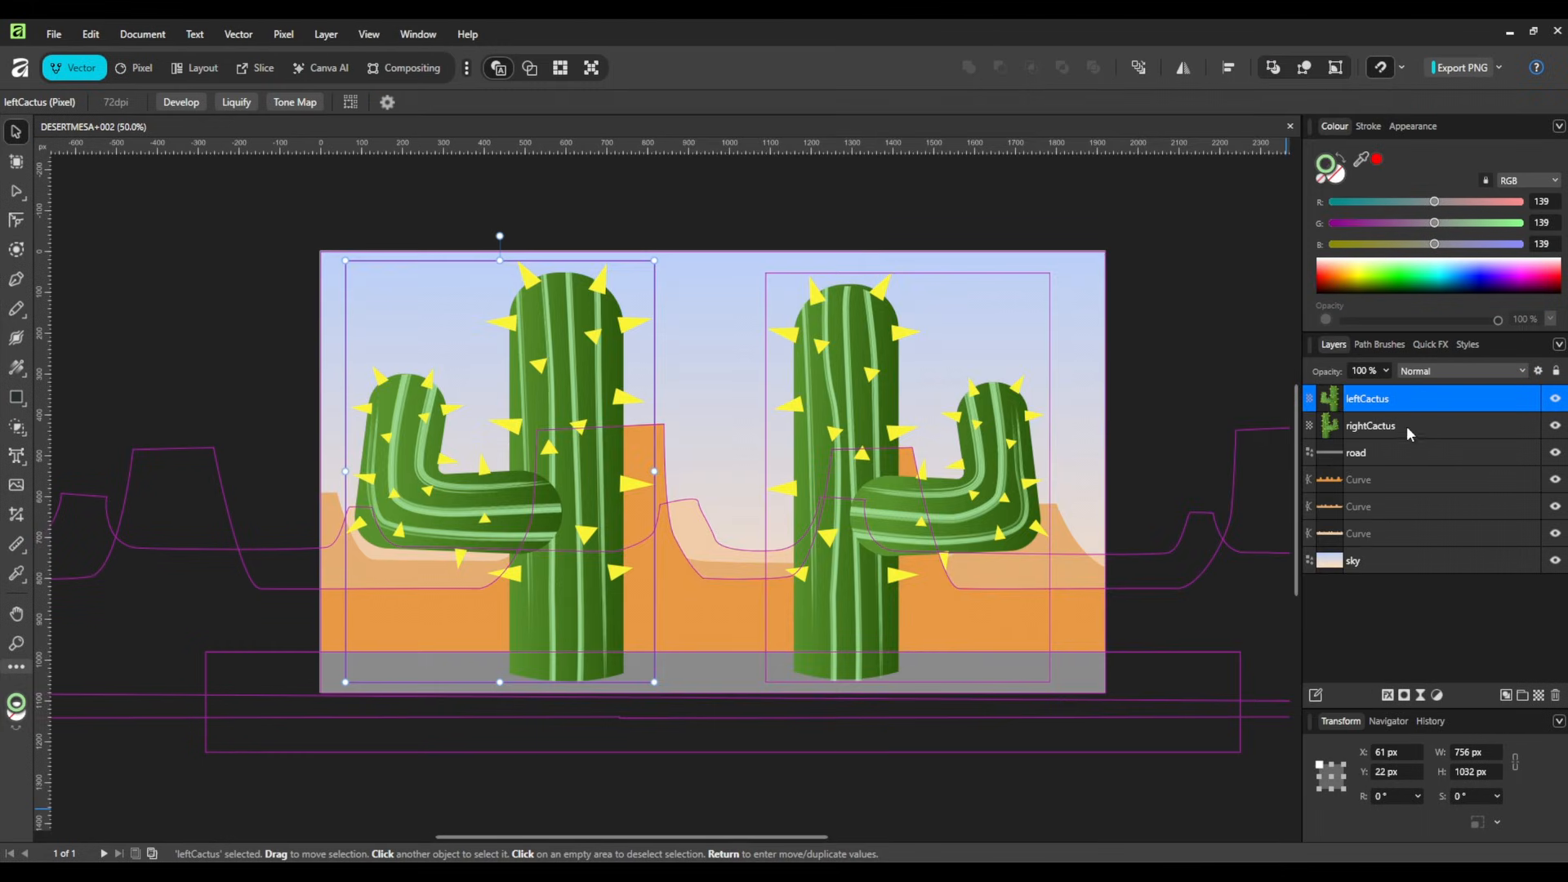
# Step: Switch to DaVinci Resolve, delete the existing DESERTMESA_002.psd clip from the bin, and create a Fusion composition lasting 00:00:10:00
pyautogui.click(1406, 427)
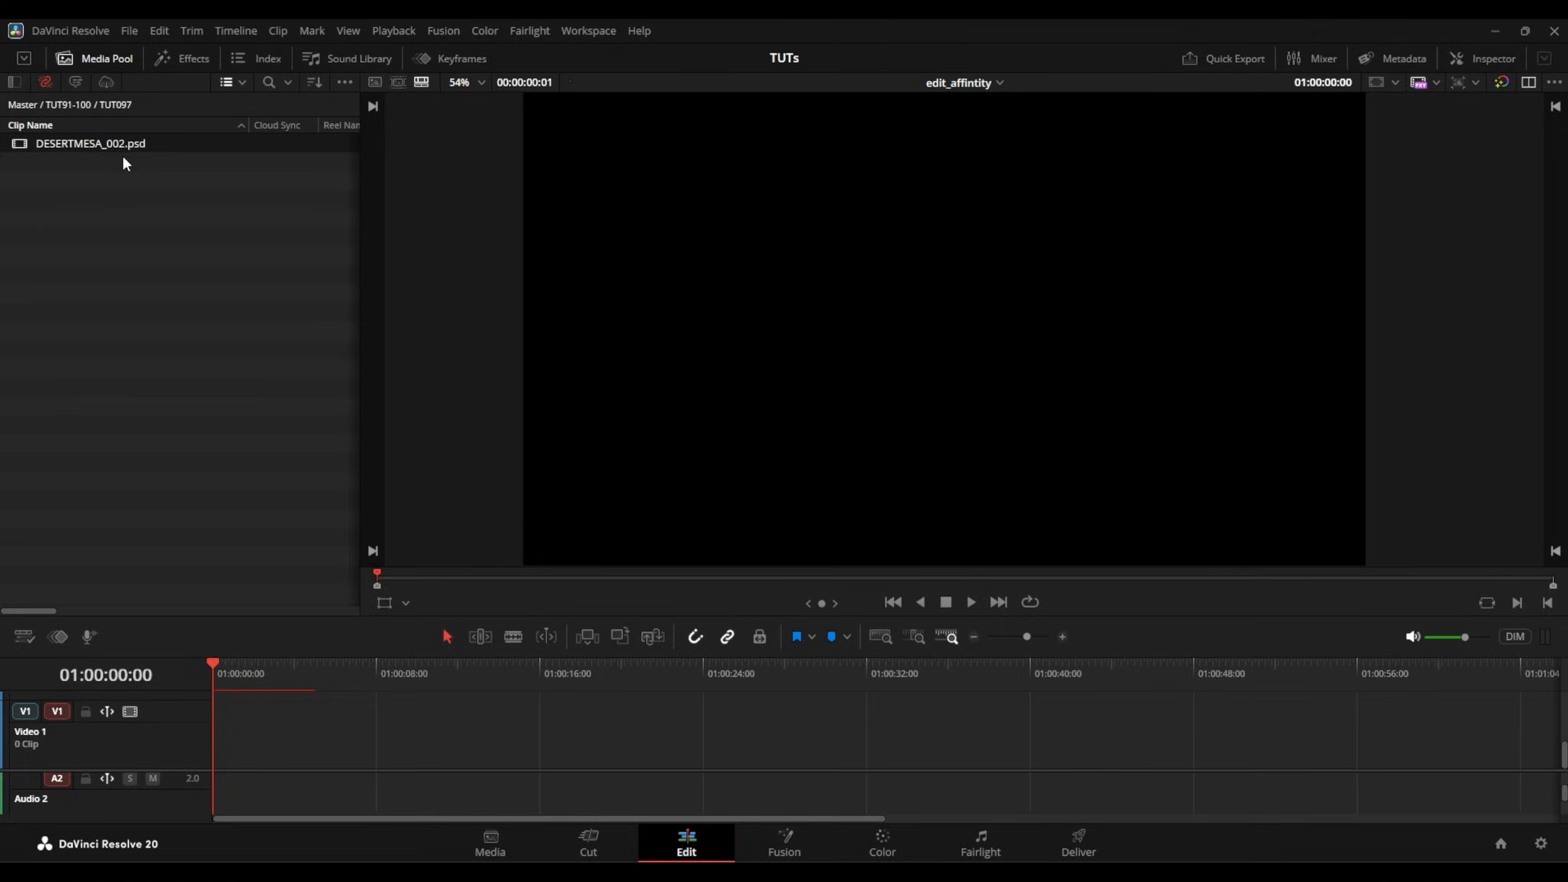
pyautogui.press('Delete')
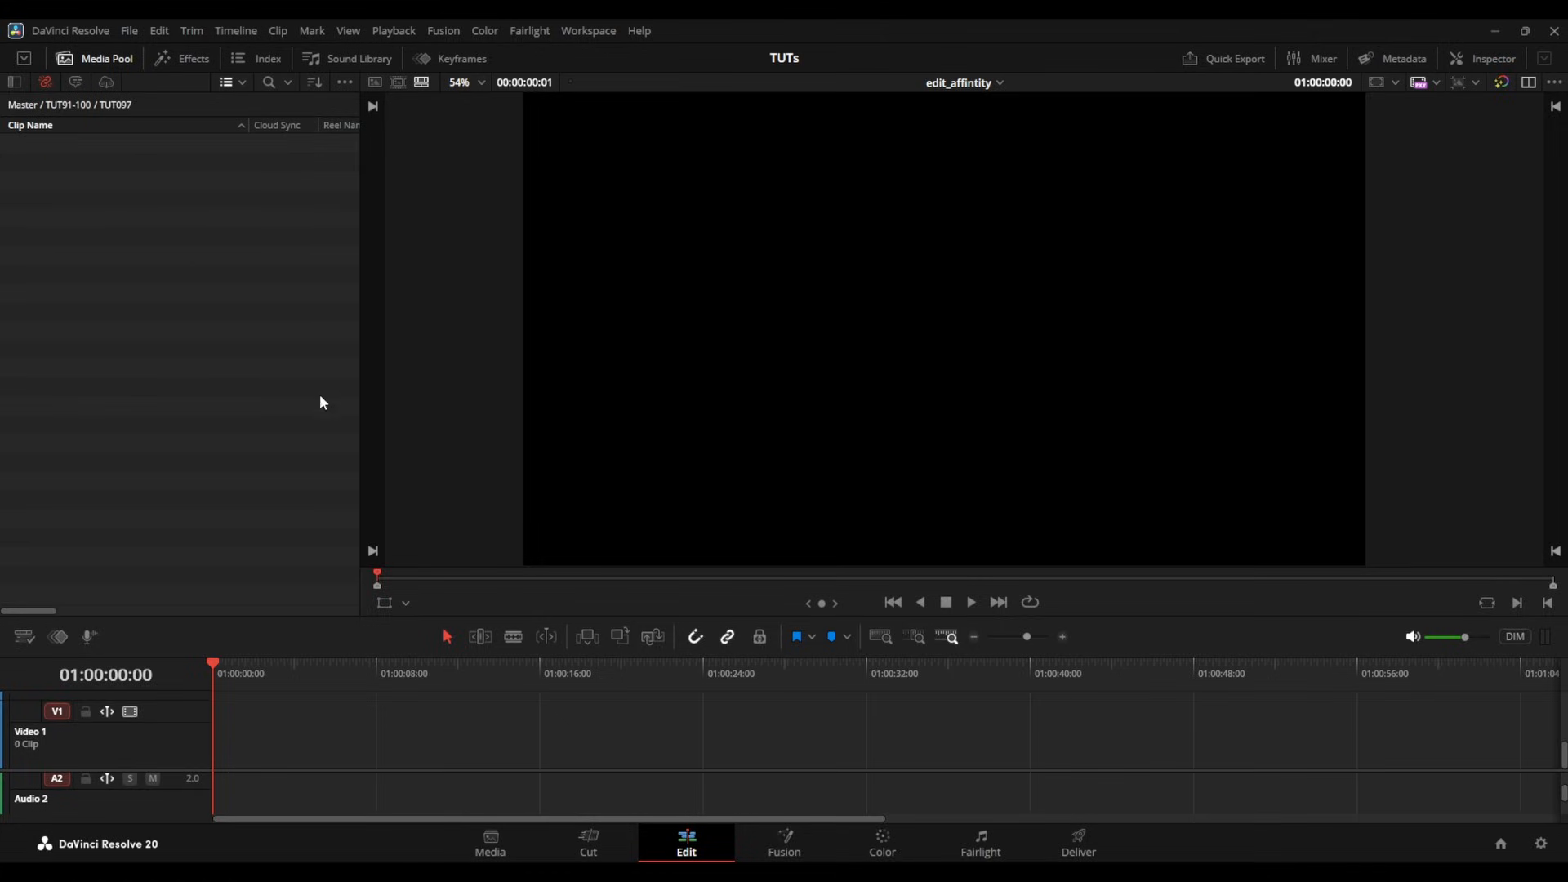
pyautogui.rightClick(223, 444)
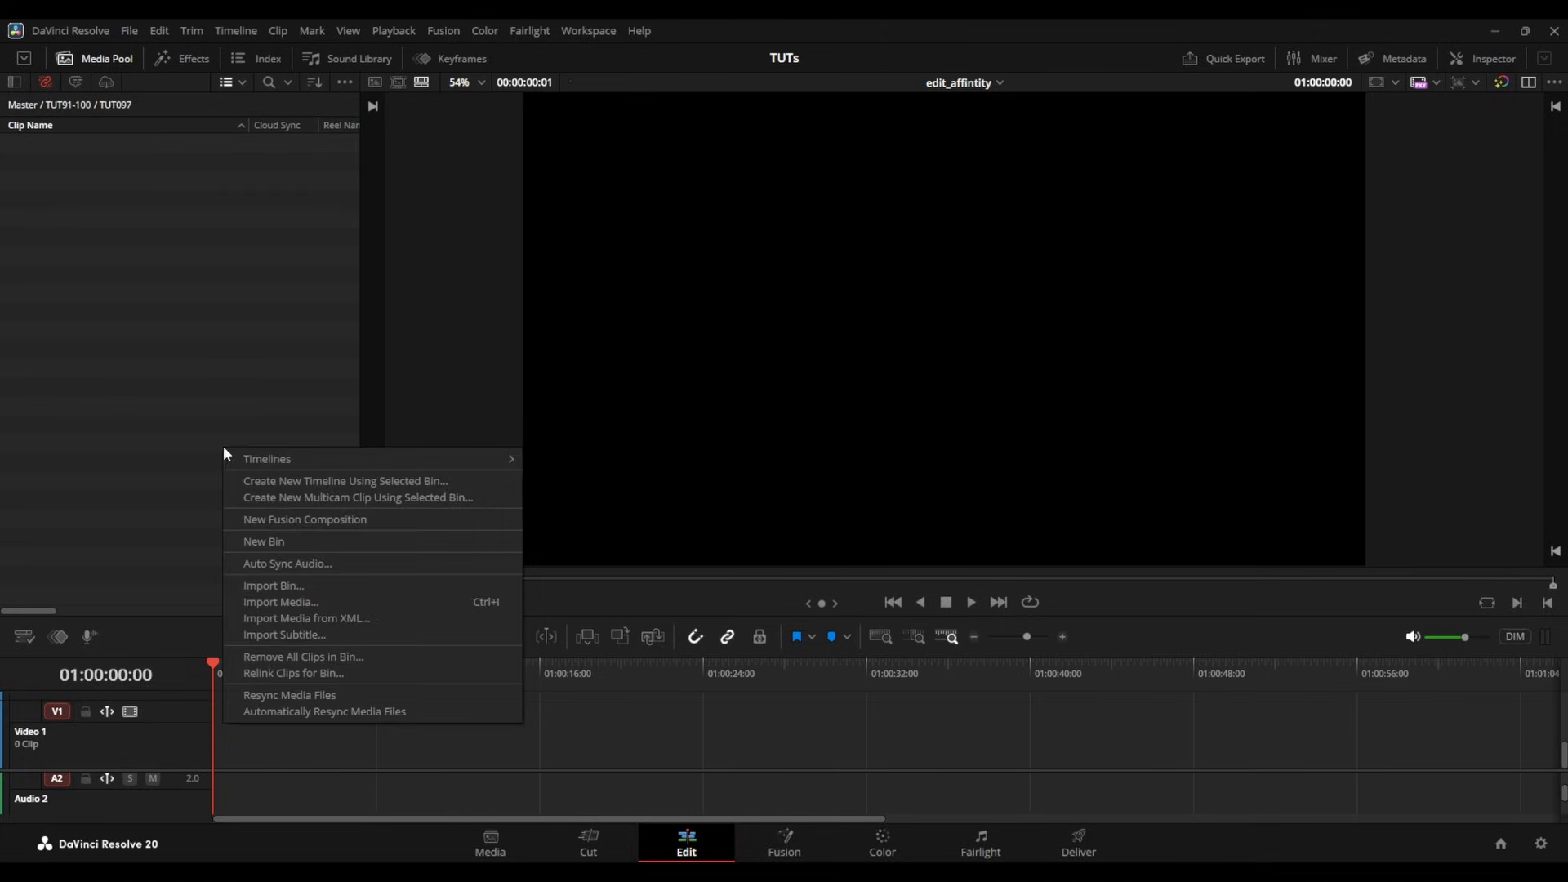
pyautogui.click(265, 516)
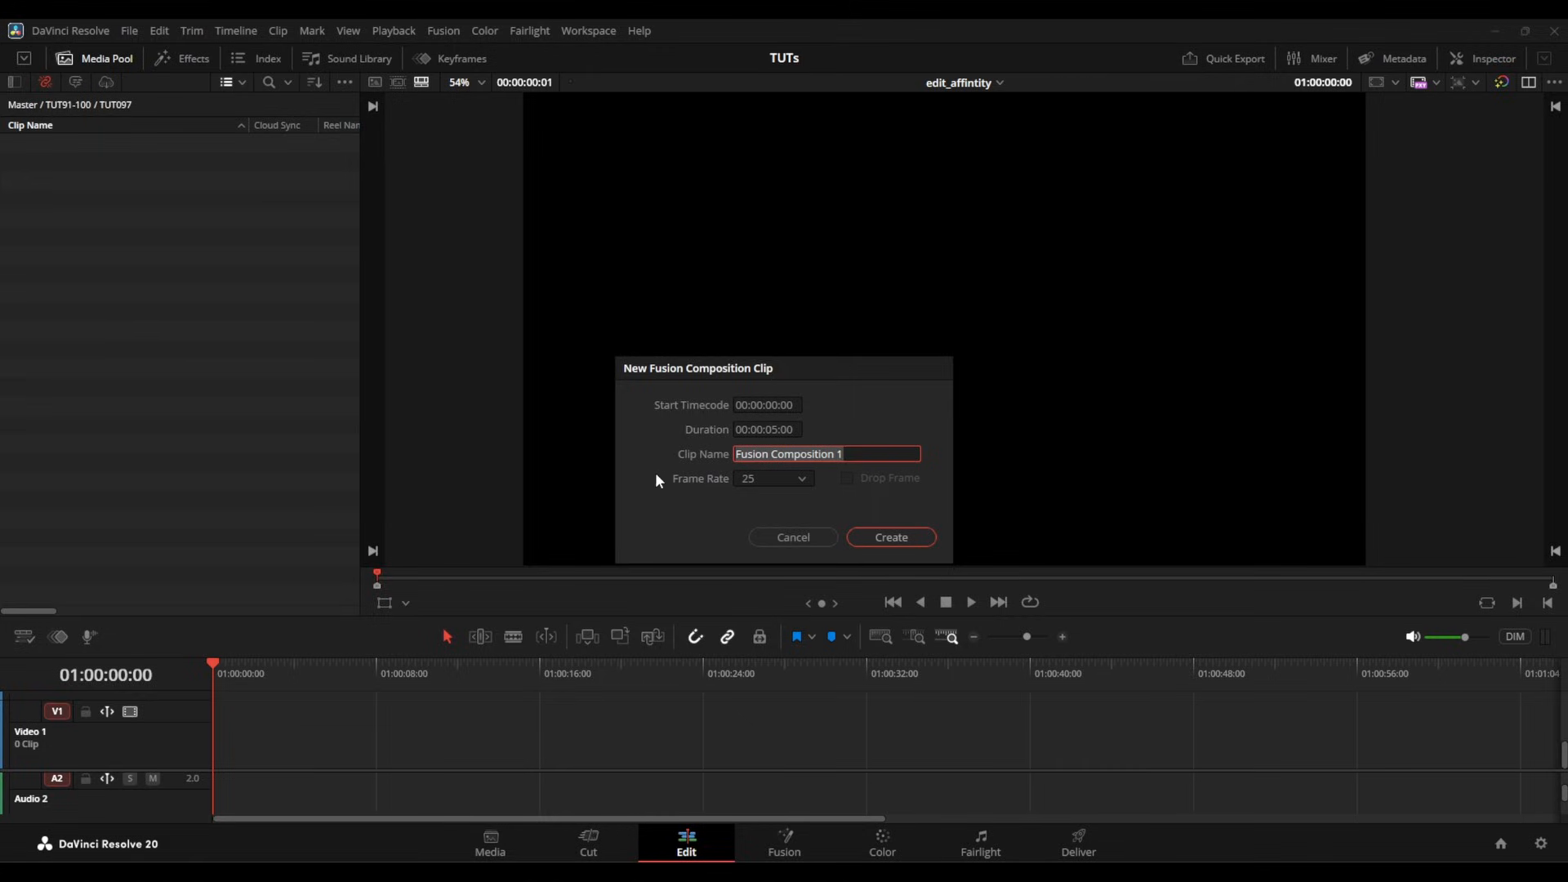
pyautogui.click(778, 429)
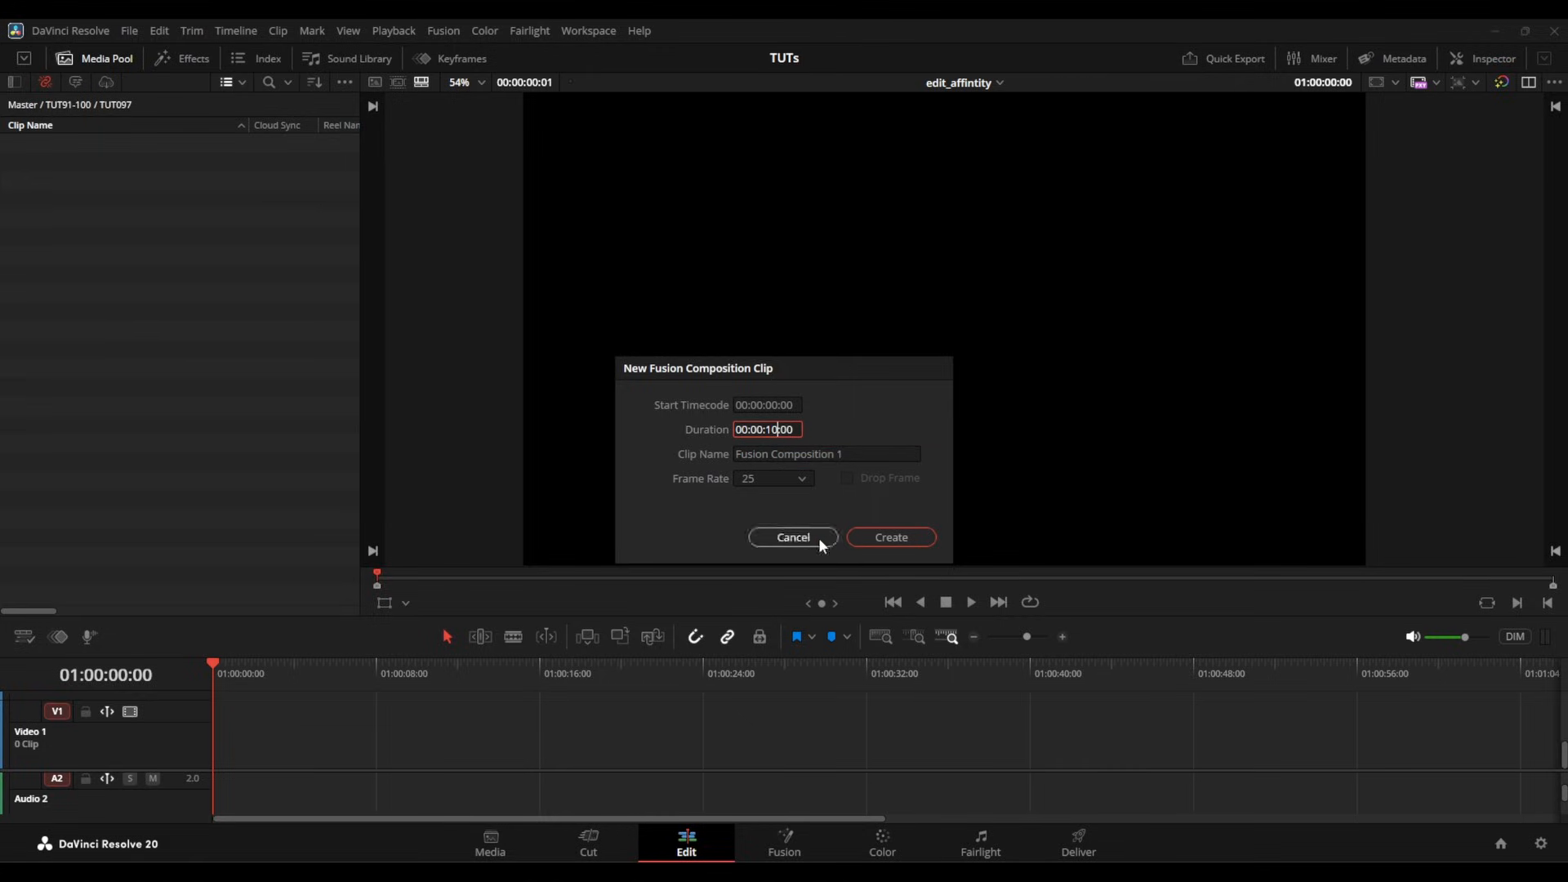
pyautogui.click(875, 544)
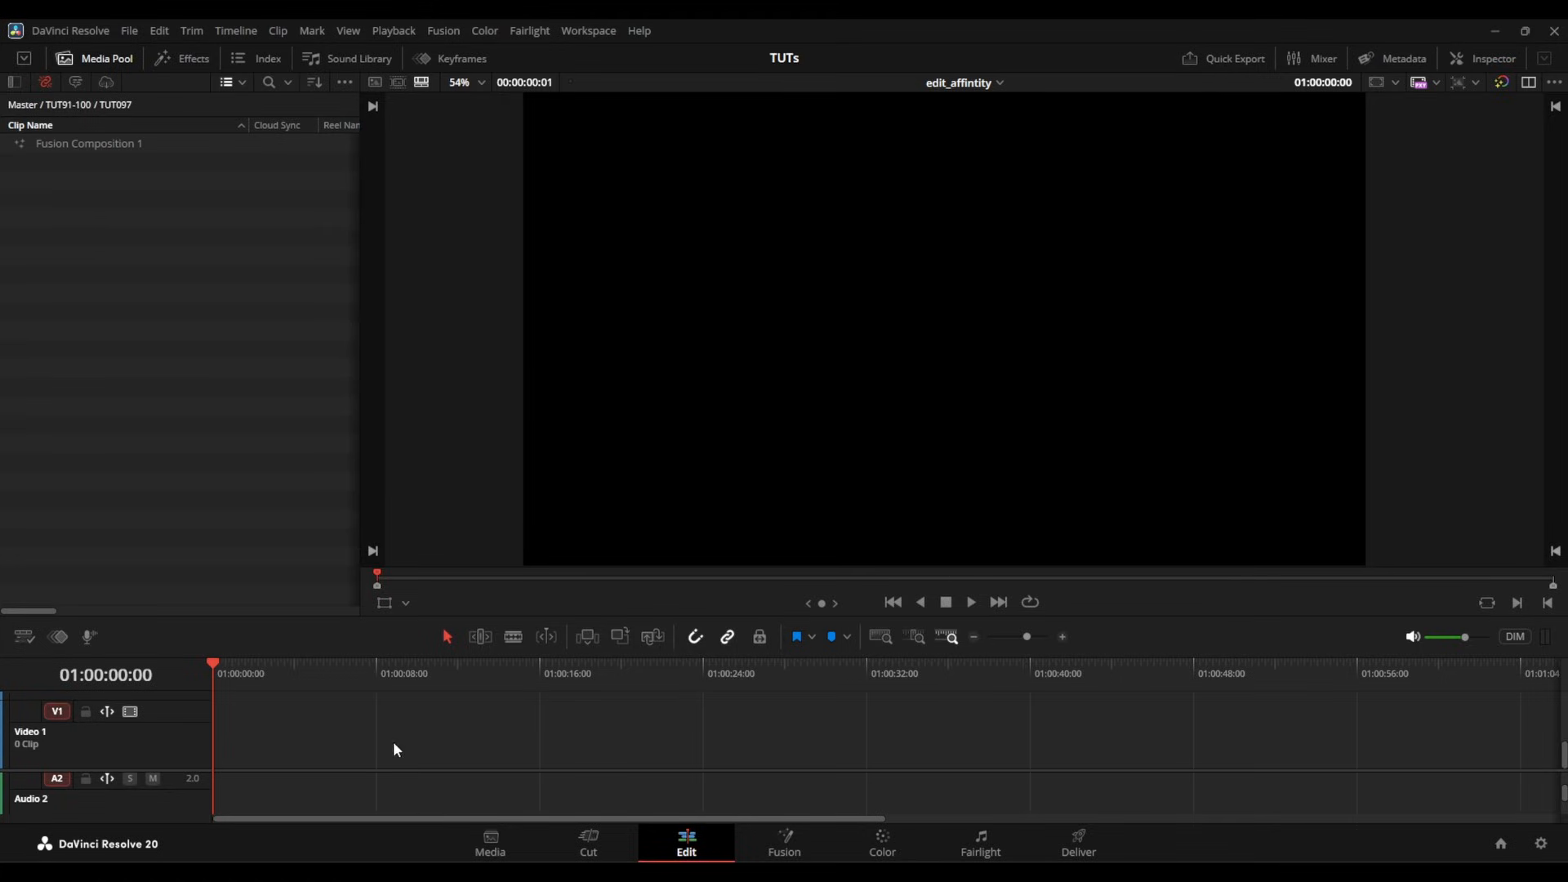
# Step: Place Fusion Composition 1 at the start of the Video 1 track and open it in Fusion
pyautogui.moveTo(98, 147); pyautogui.dragTo(221, 735)
pyautogui.moveTo(223, 677); pyautogui.dragTo(279, 674)
pyautogui.click(315, 729)
pyautogui.click(769, 853)
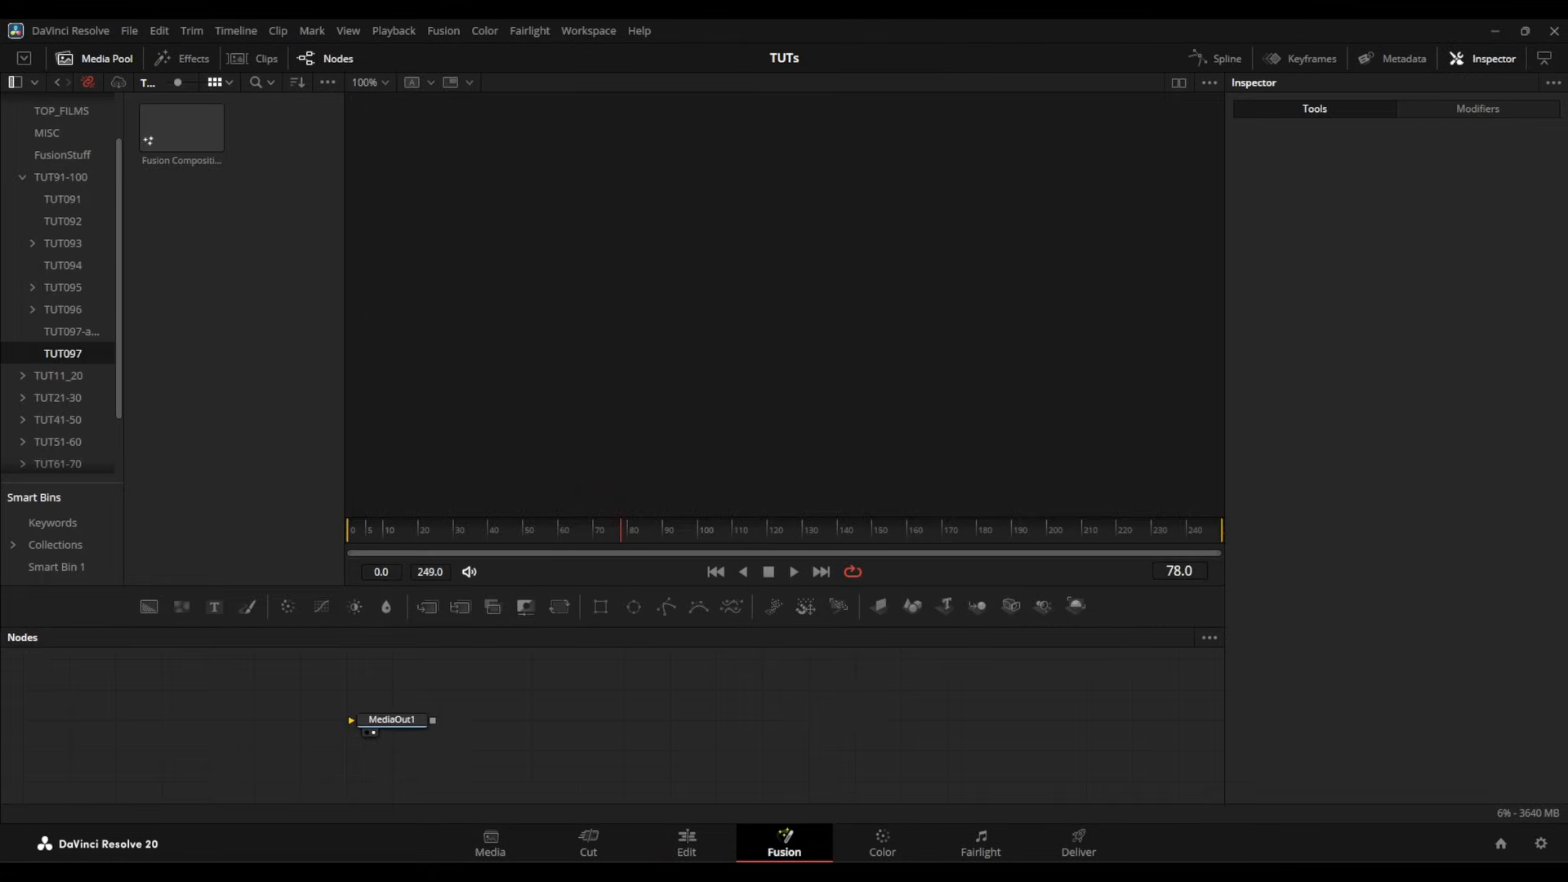
# Step: Move the MediaOut1 node aside to the right and import DESERTMESA_002.psd from the MESA folder into the composition as PSD layer nodes
pyautogui.moveTo(387, 719); pyautogui.dragTo(775, 727)
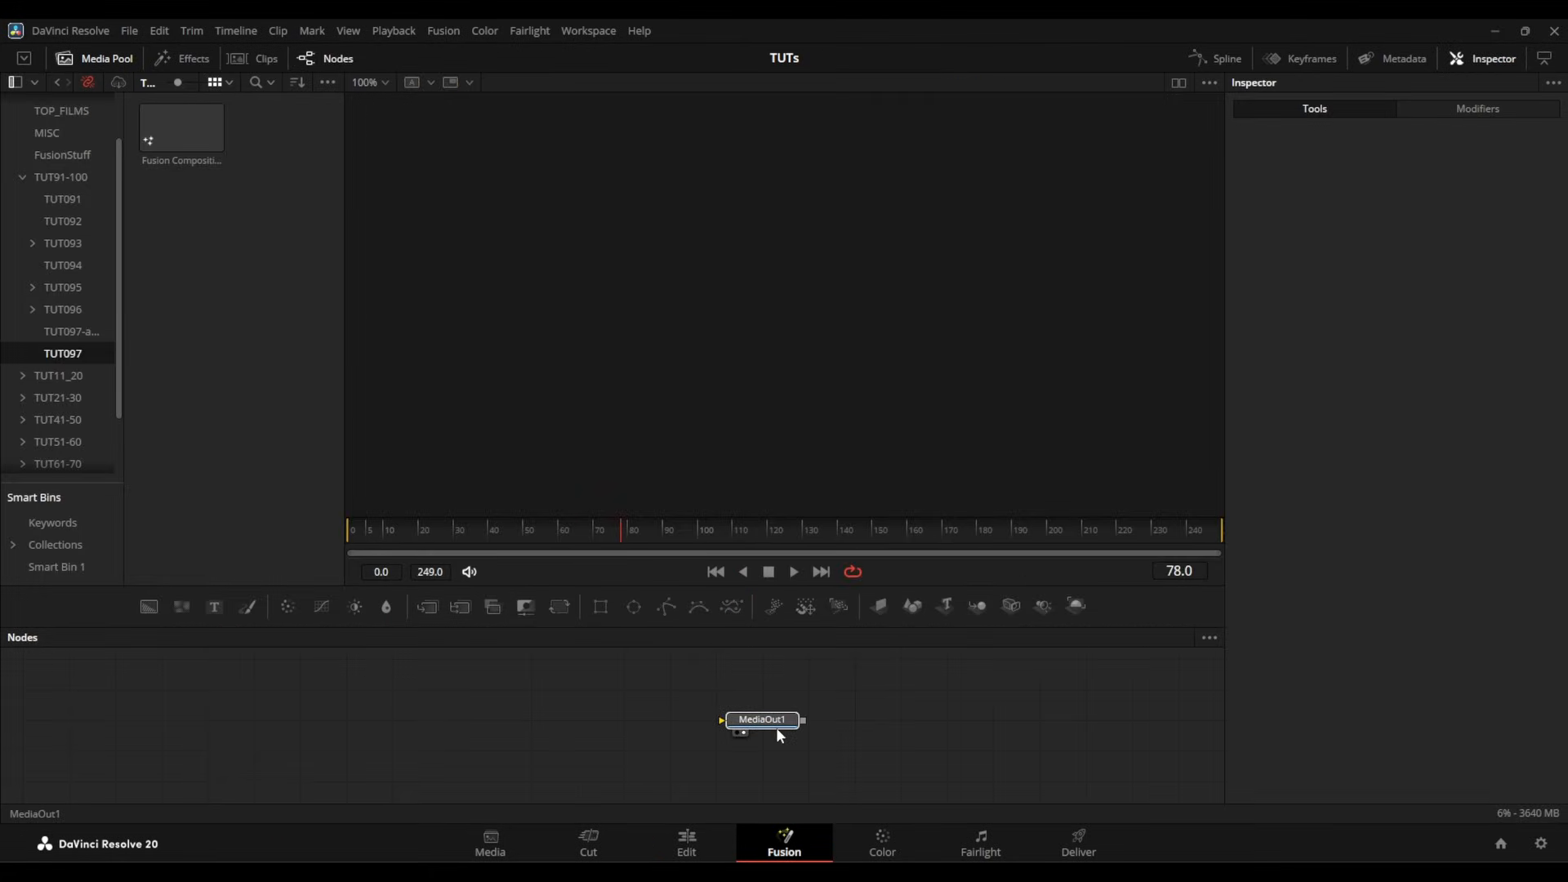
pyautogui.click(436, 33)
pyautogui.moveTo(512, 119)
pyautogui.click(615, 147)
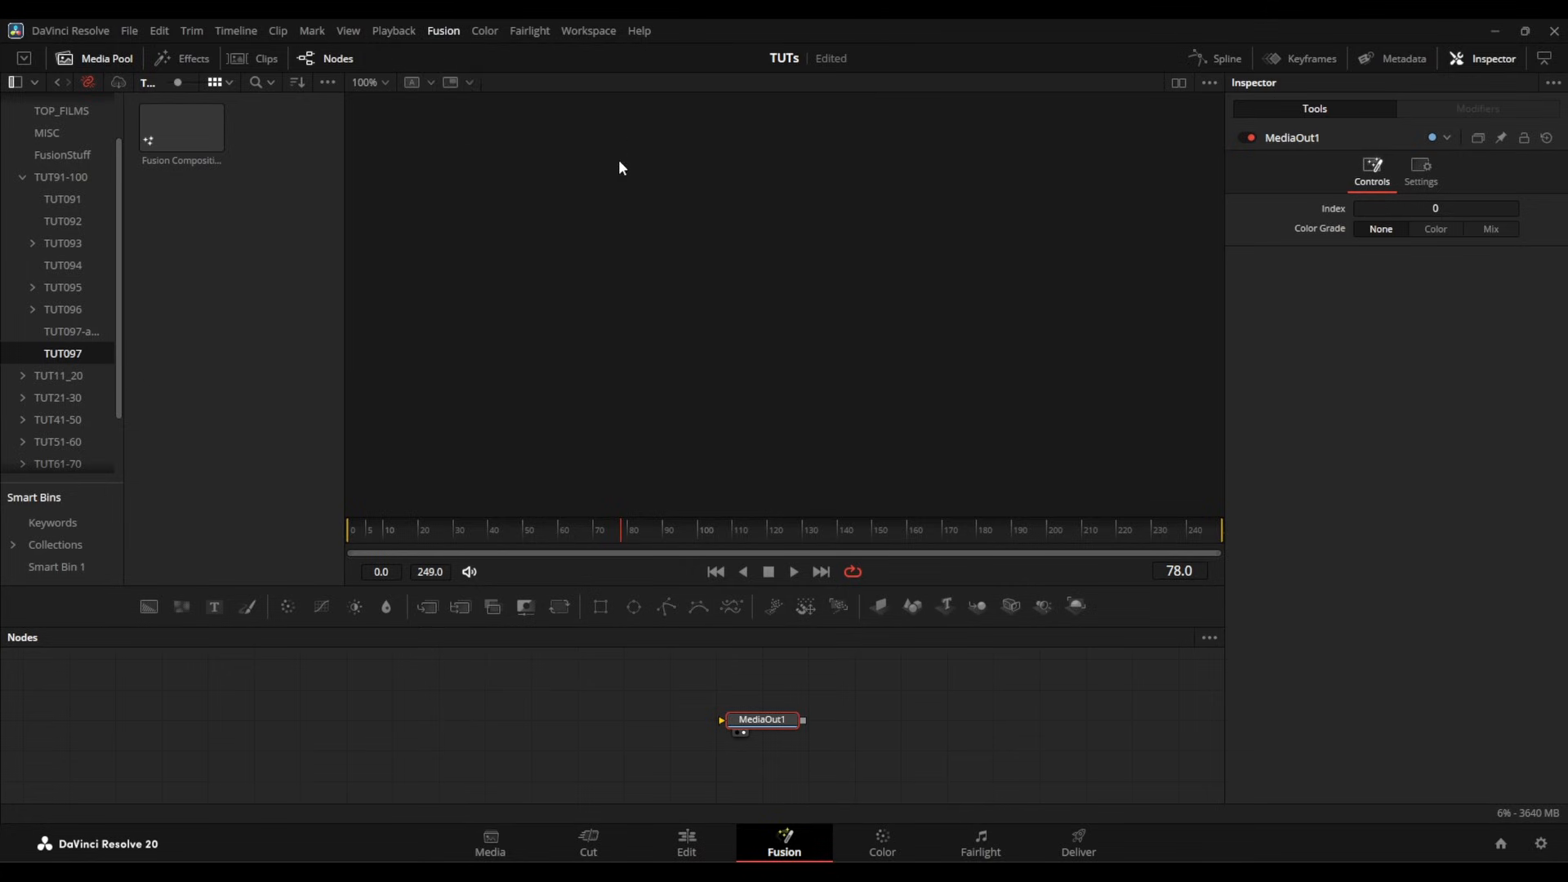
pyautogui.click(593, 92)
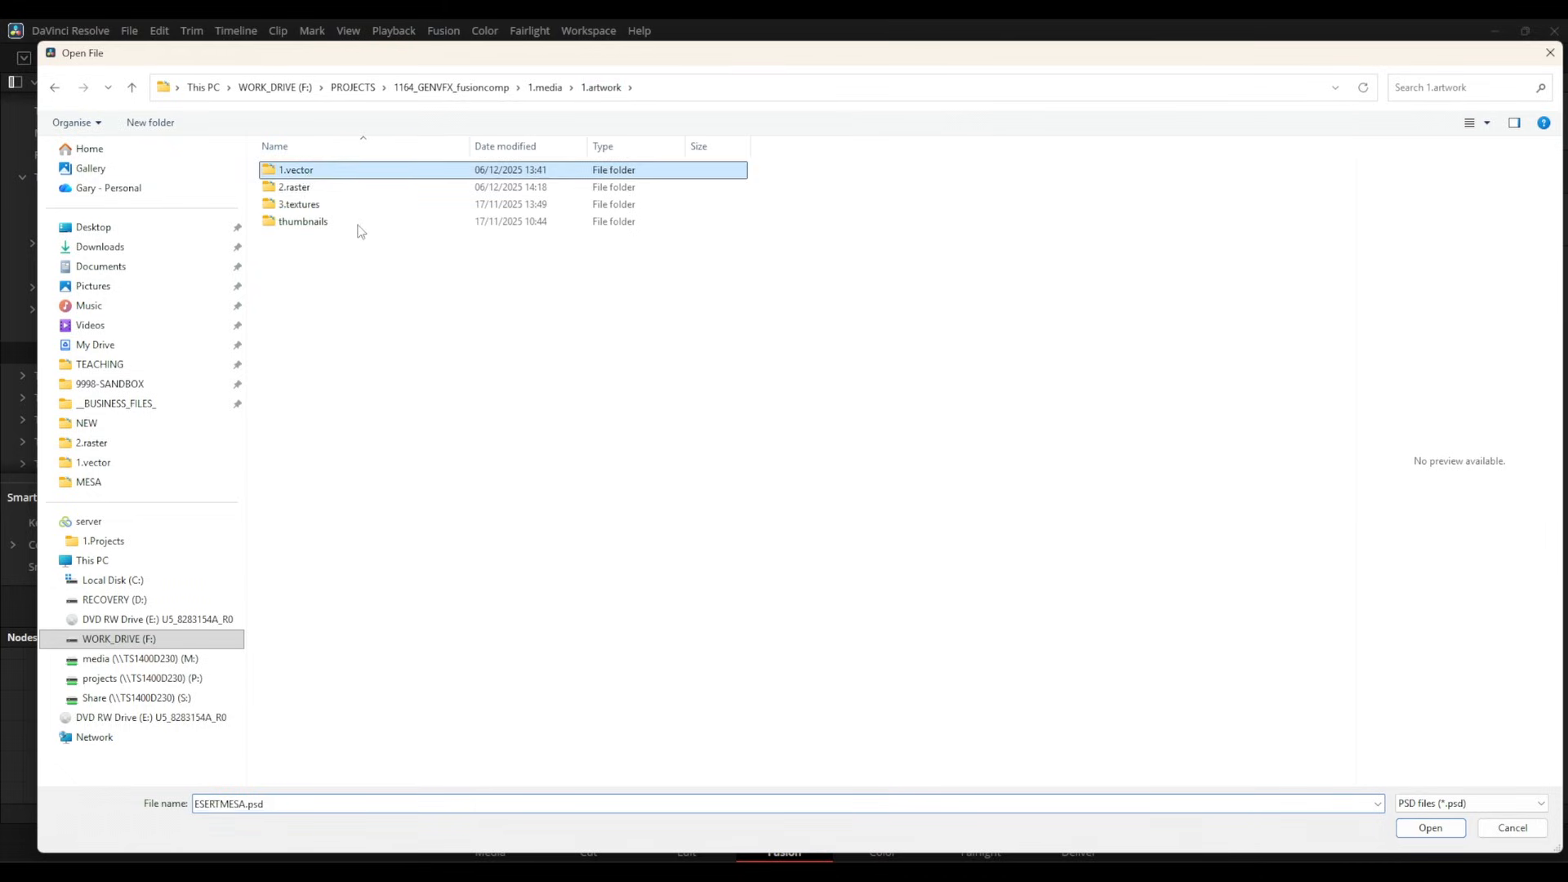
pyautogui.doubleClick(281, 171)
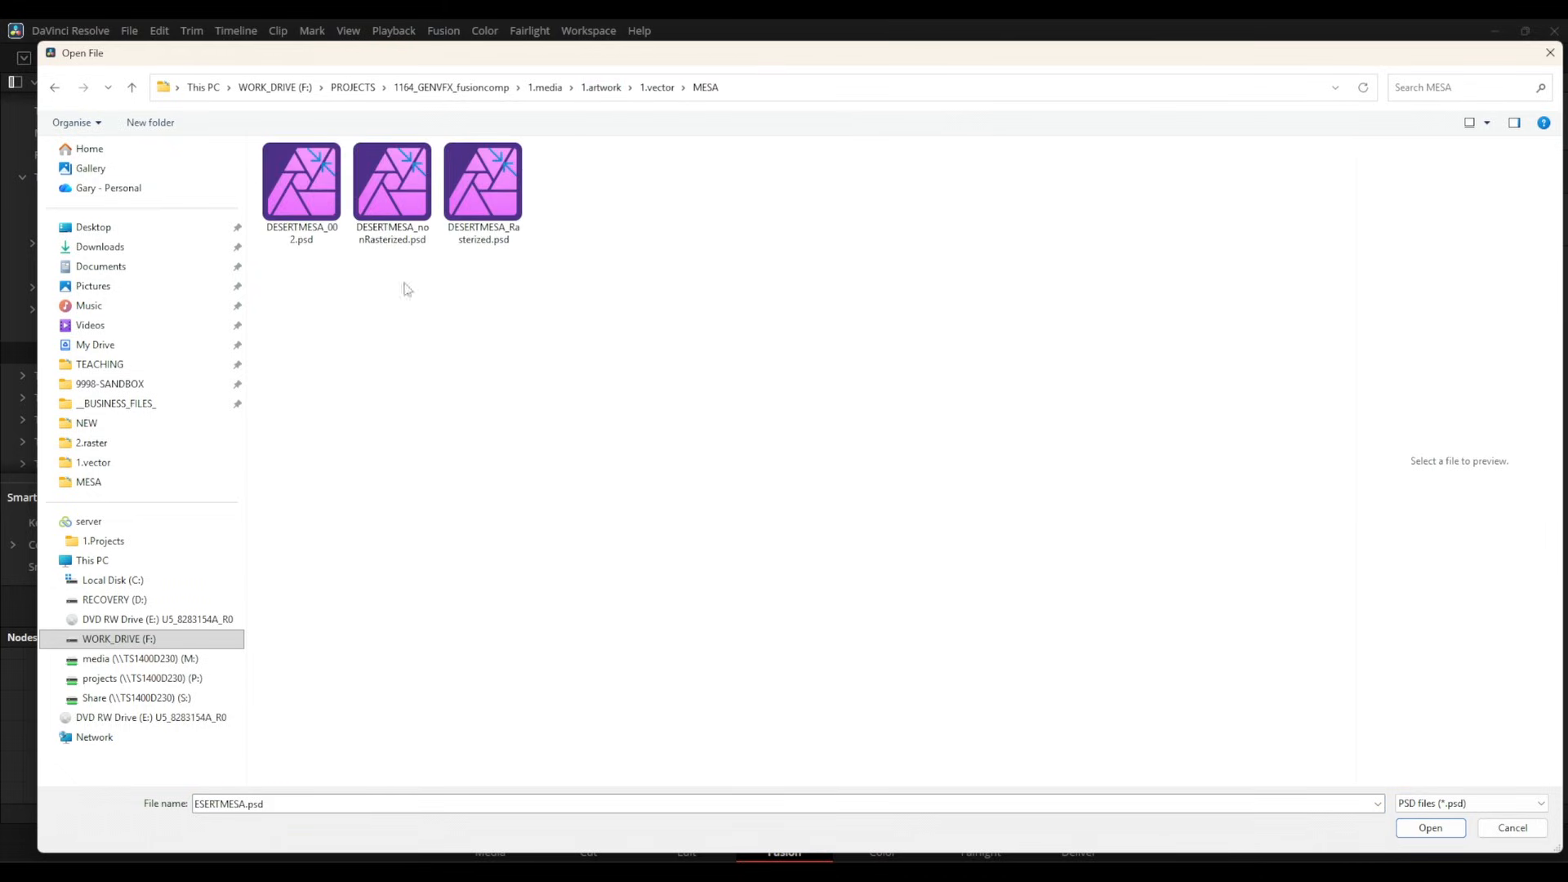
pyautogui.click(286, 194)
pyautogui.click(1429, 828)
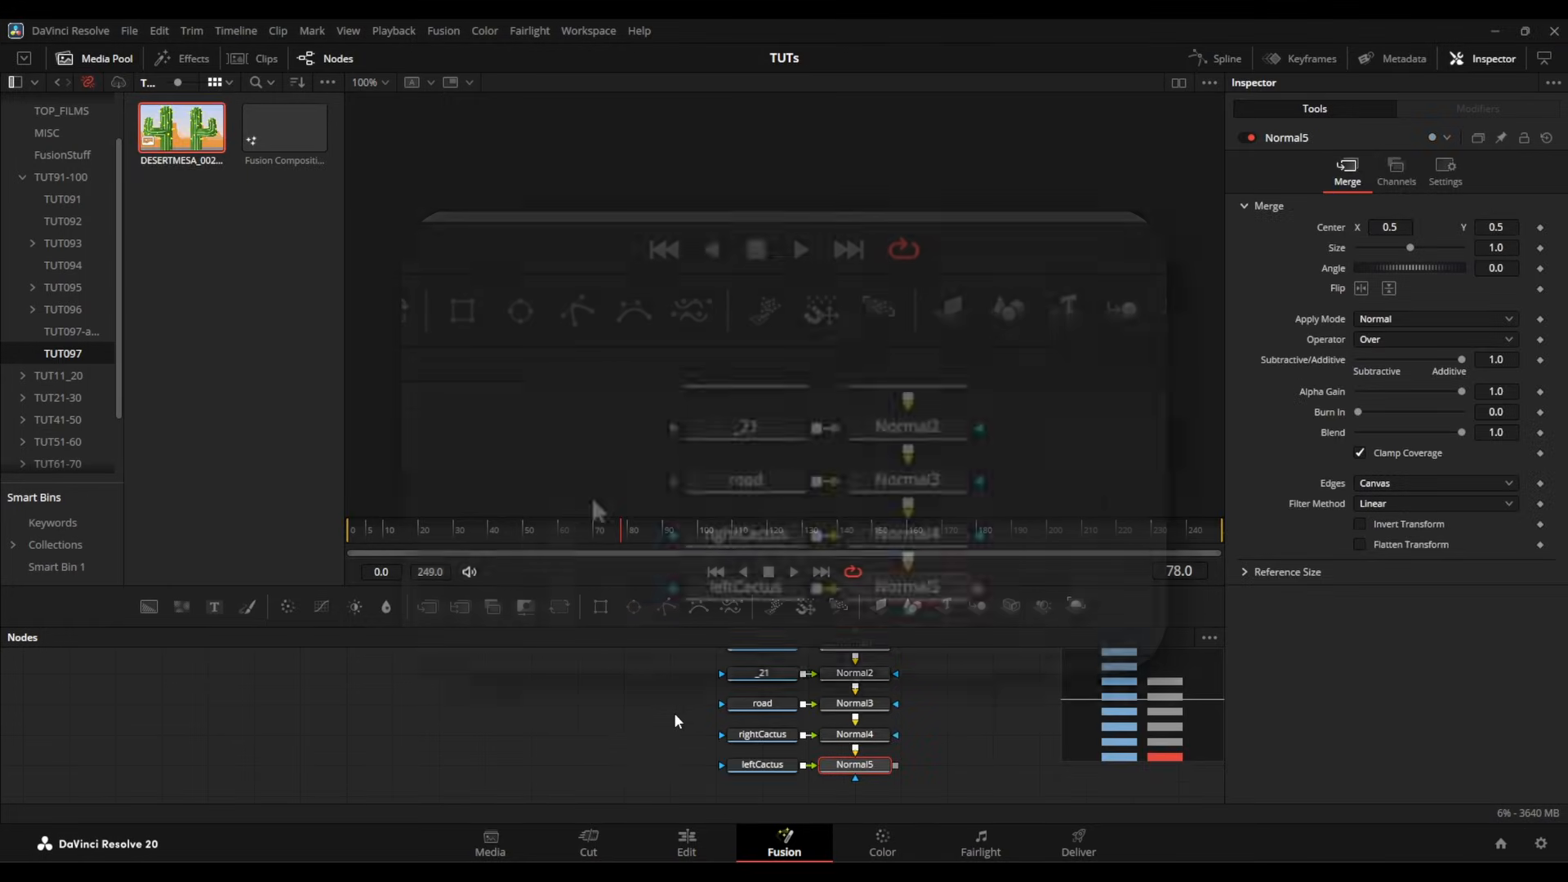
# Step: Connect the output of the last merge, Normal5, to MediaOut1 and show MediaOut1 in the viewer
pyautogui.moveTo(626, 766)
pyautogui.mouseDown()
pyautogui.moveTo(613, 686)
pyautogui.moveTo(600, 773)
pyautogui.mouseUp()
pyautogui.moveTo(608, 697); pyautogui.dragTo(599, 792)
pyautogui.moveTo(660, 716); pyautogui.dragTo(797, 710)
pyautogui.moveTo(682, 754); pyautogui.dragTo(655, 685)
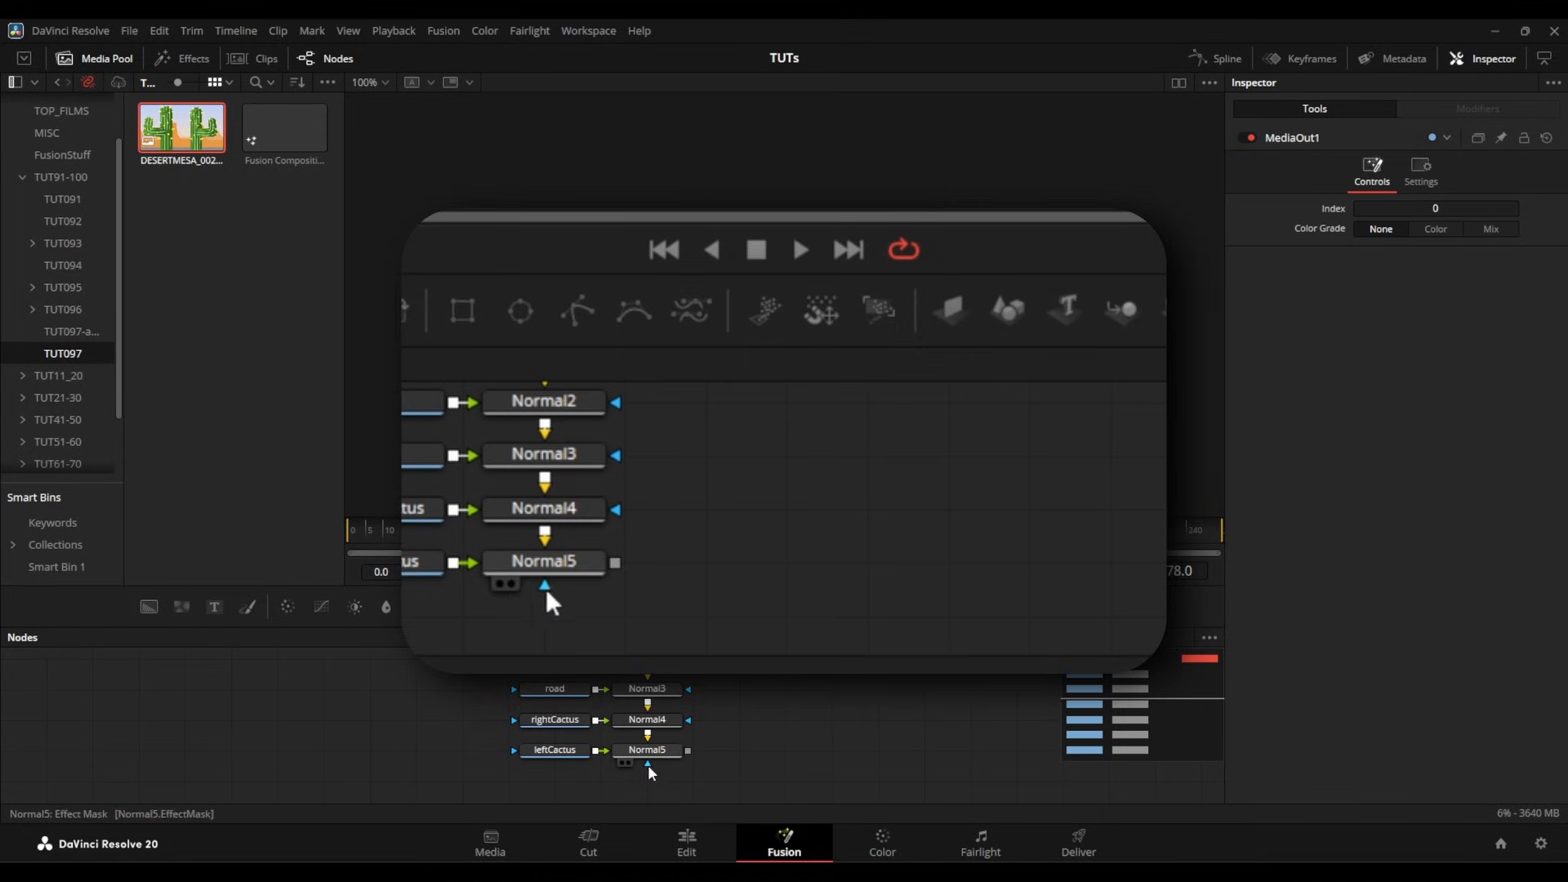
pyautogui.moveTo(688, 751); pyautogui.dragTo(769, 337)
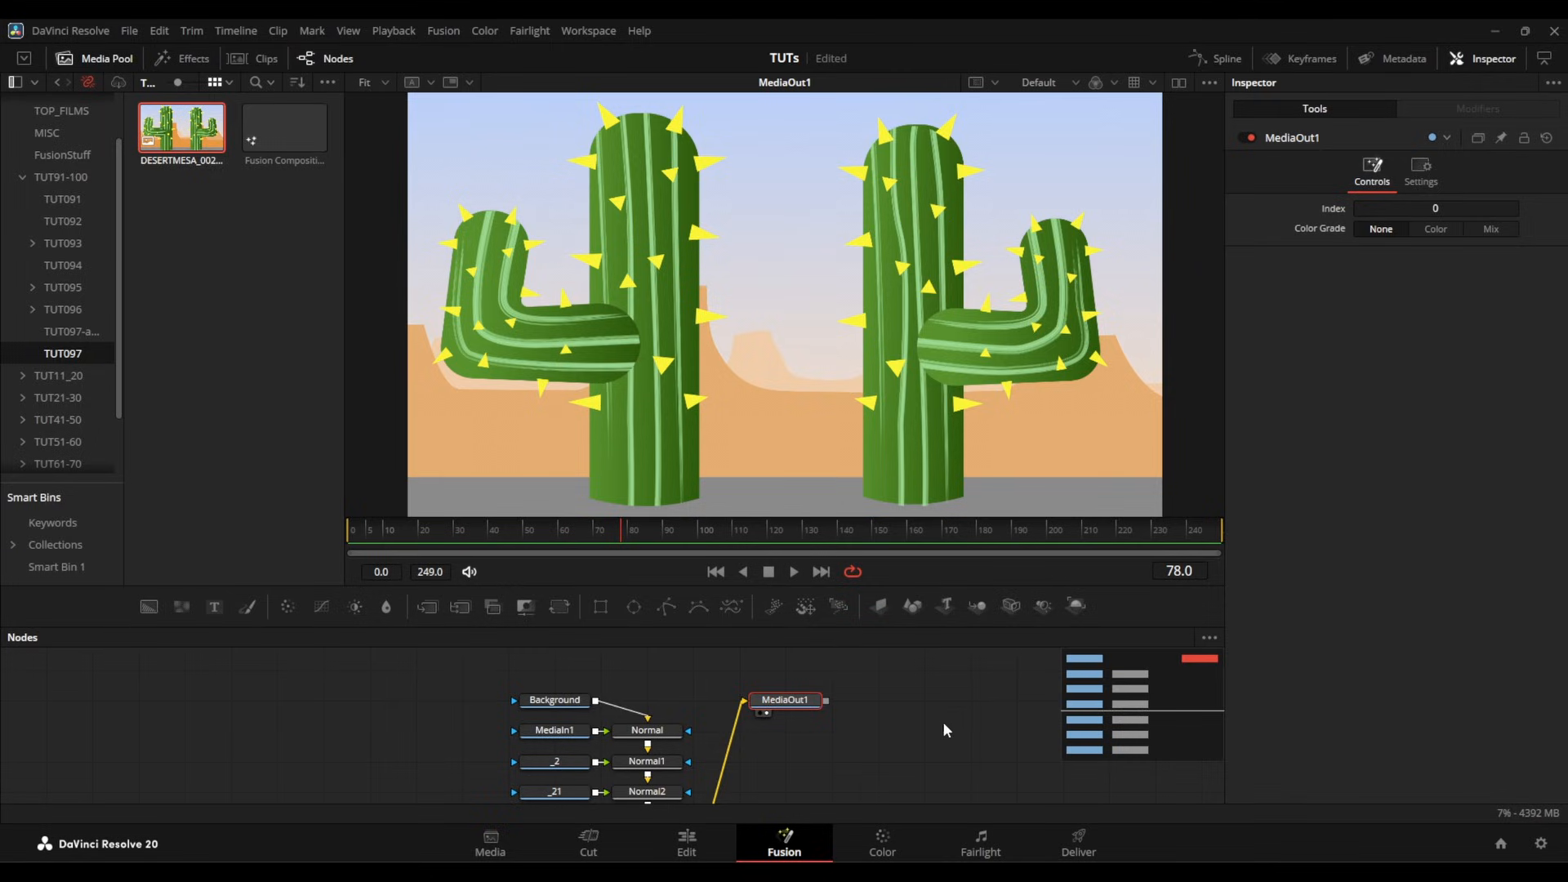
# Step: View the Background and MediaIn1 layers in turn, and shift the MediaIn1 node left out of the layer column
pyautogui.moveTo(574, 702); pyautogui.dragTo(620, 667)
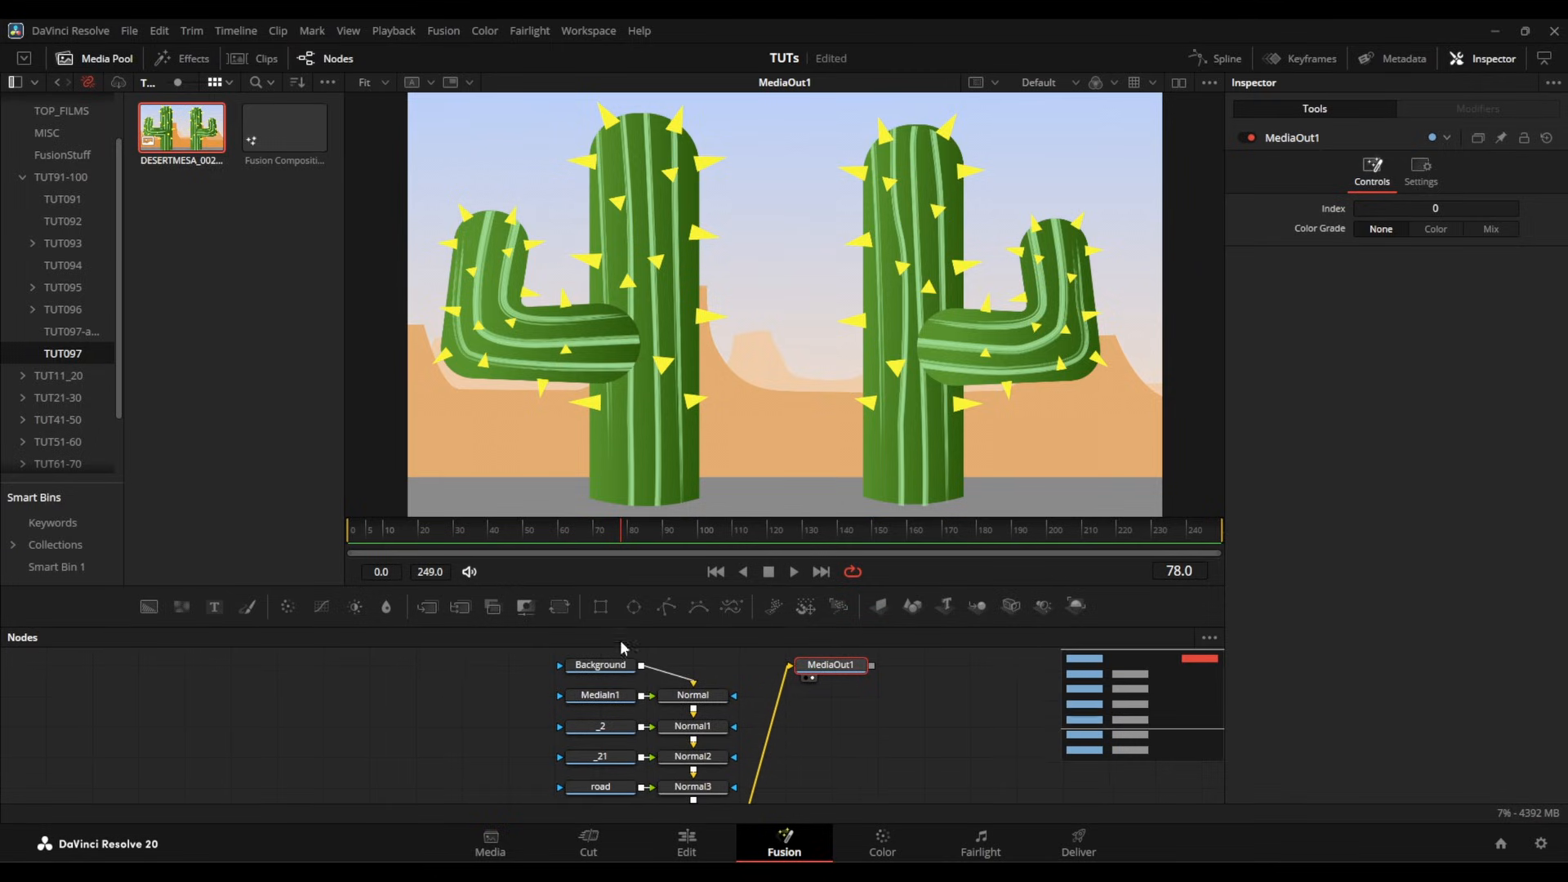
pyautogui.moveTo(619, 579); pyautogui.dragTo(621, 516)
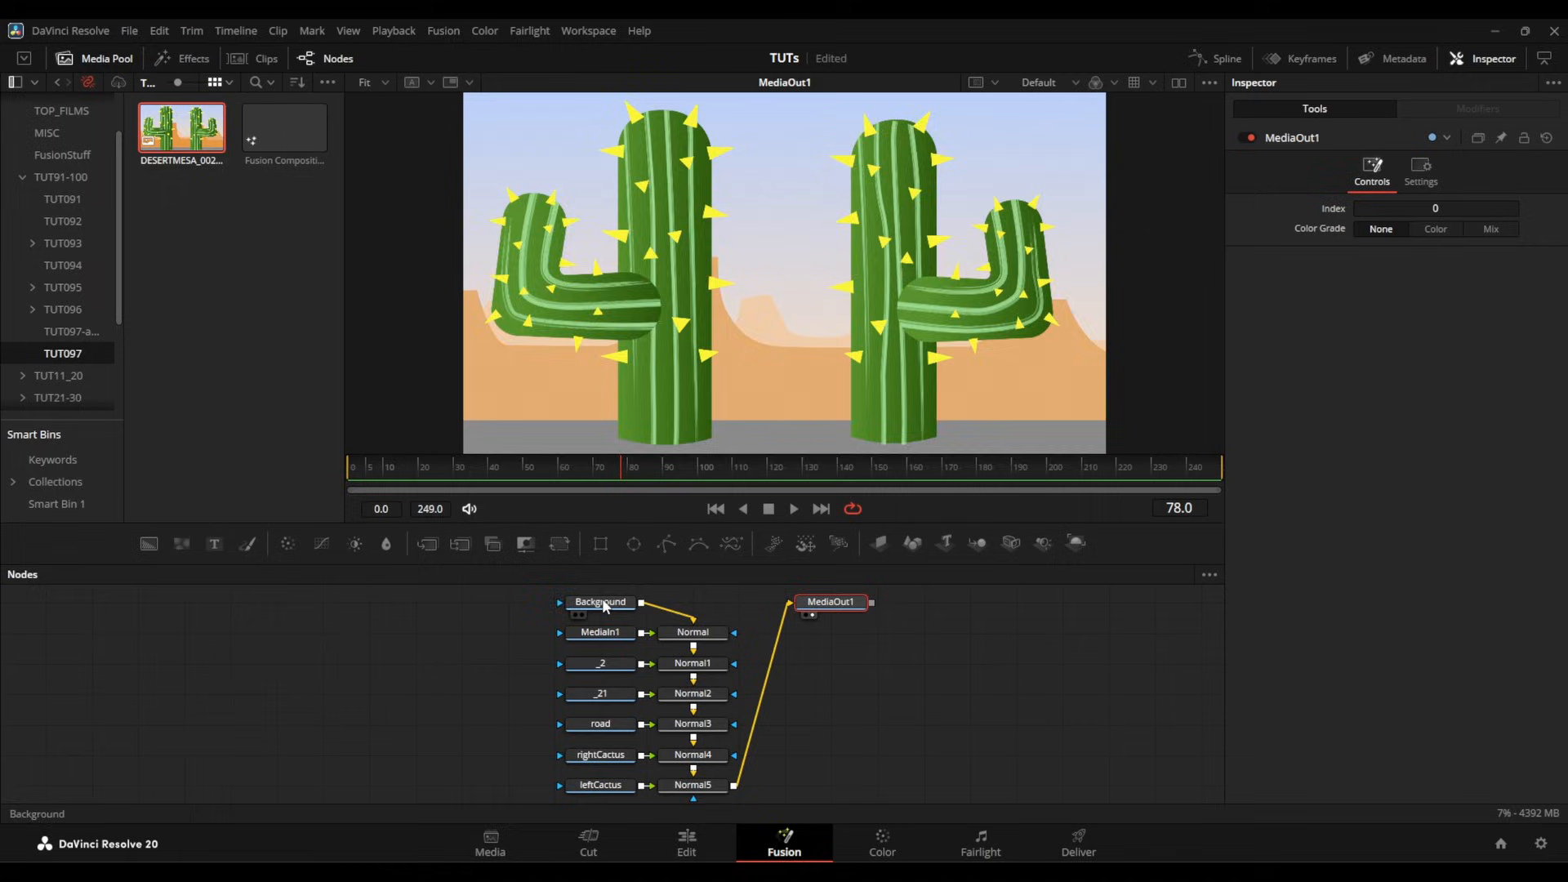
pyautogui.moveTo(600, 602); pyautogui.dragTo(644, 434)
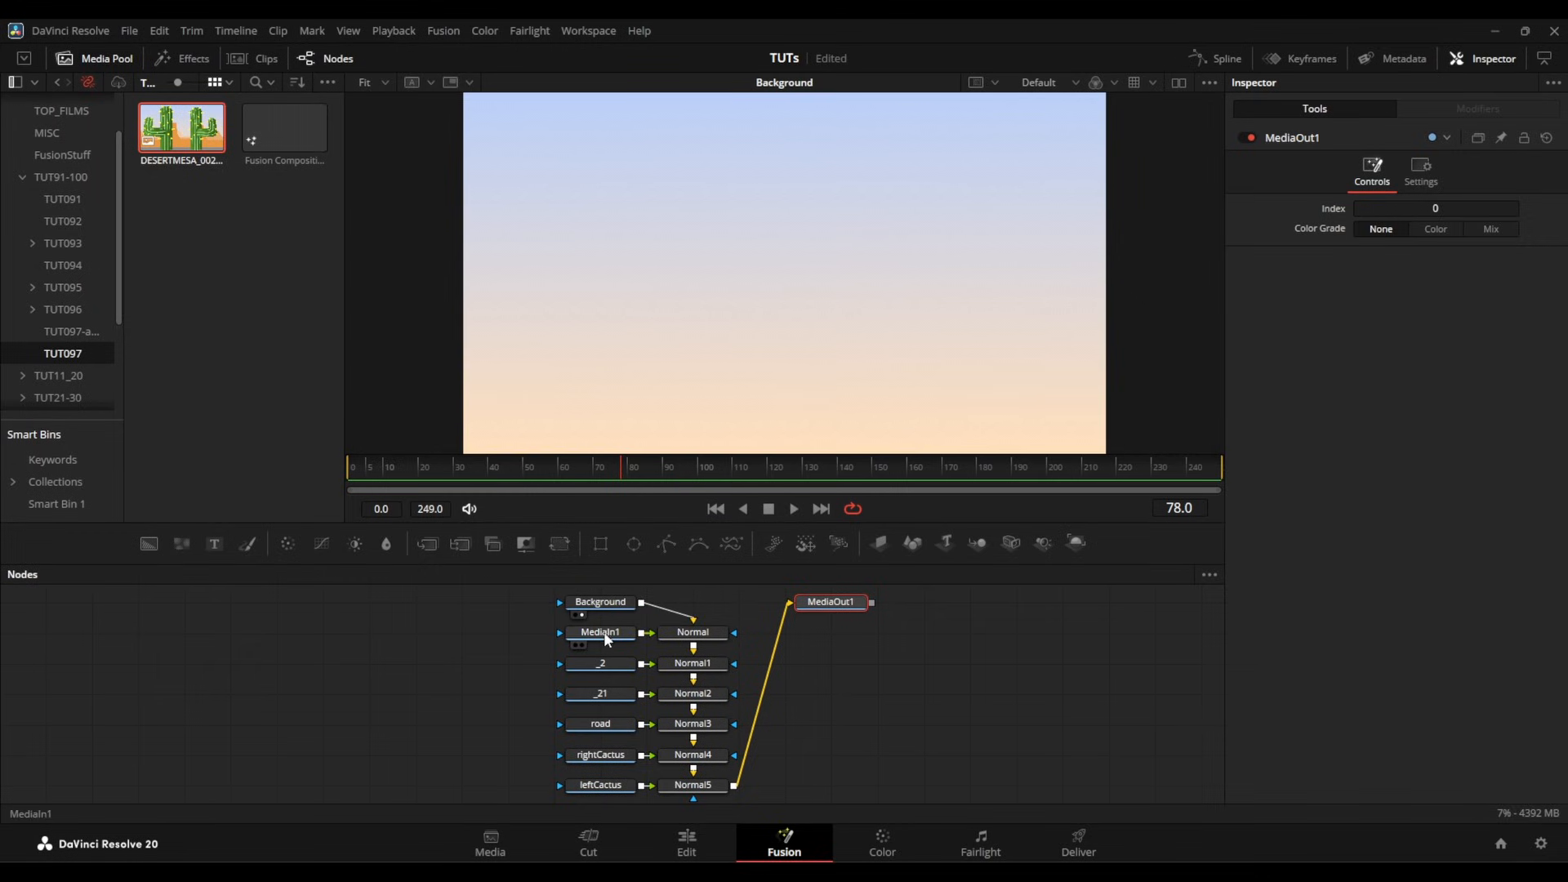
pyautogui.moveTo(604, 631); pyautogui.dragTo(625, 345)
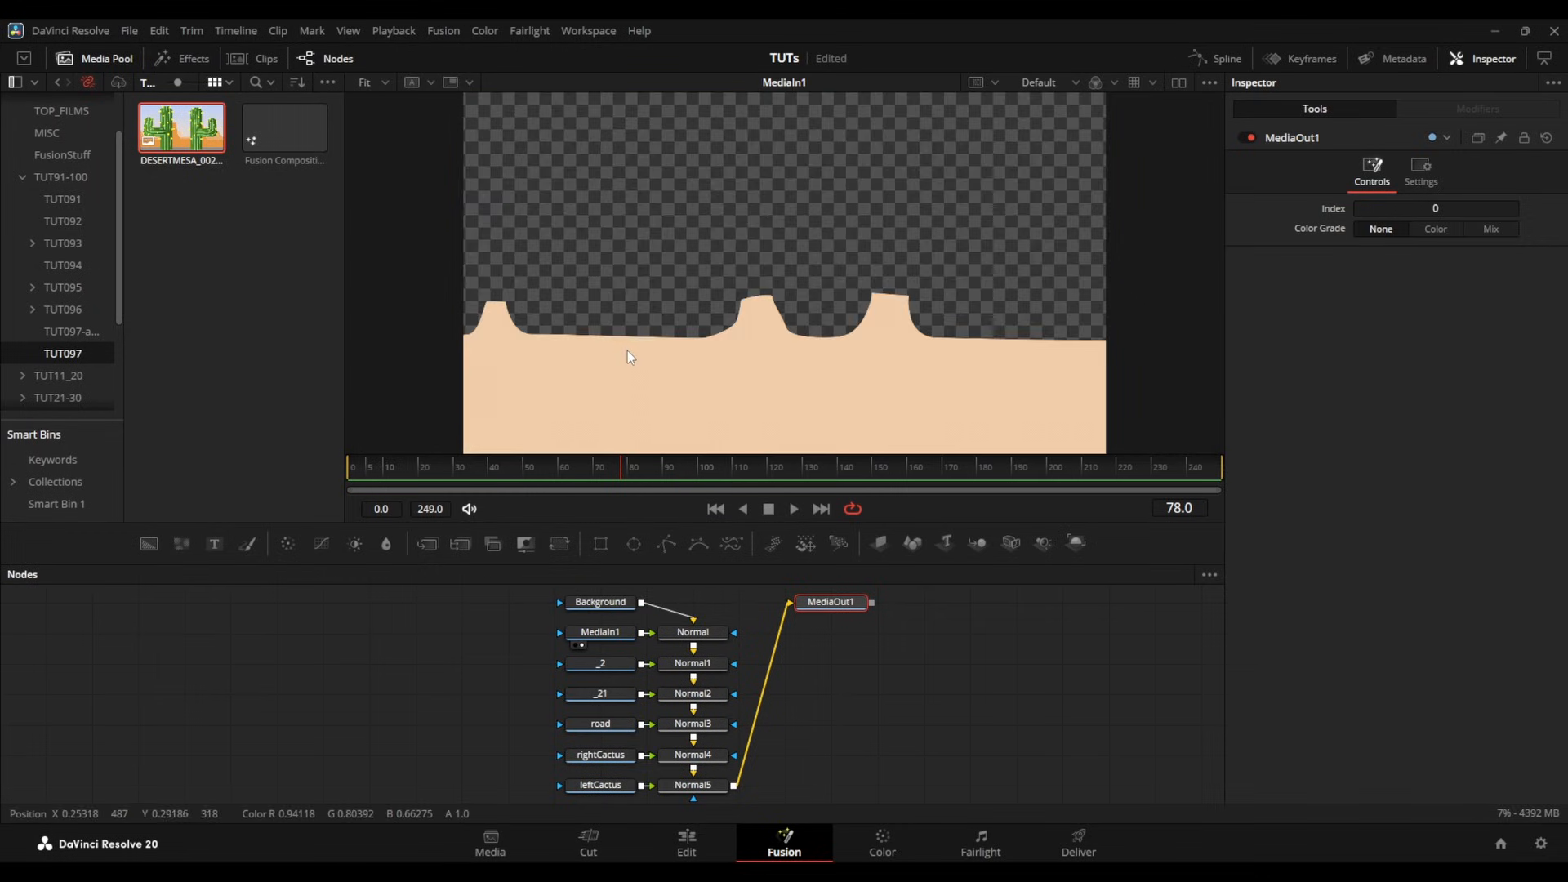
pyautogui.moveTo(591, 634); pyautogui.dragTo(504, 633)
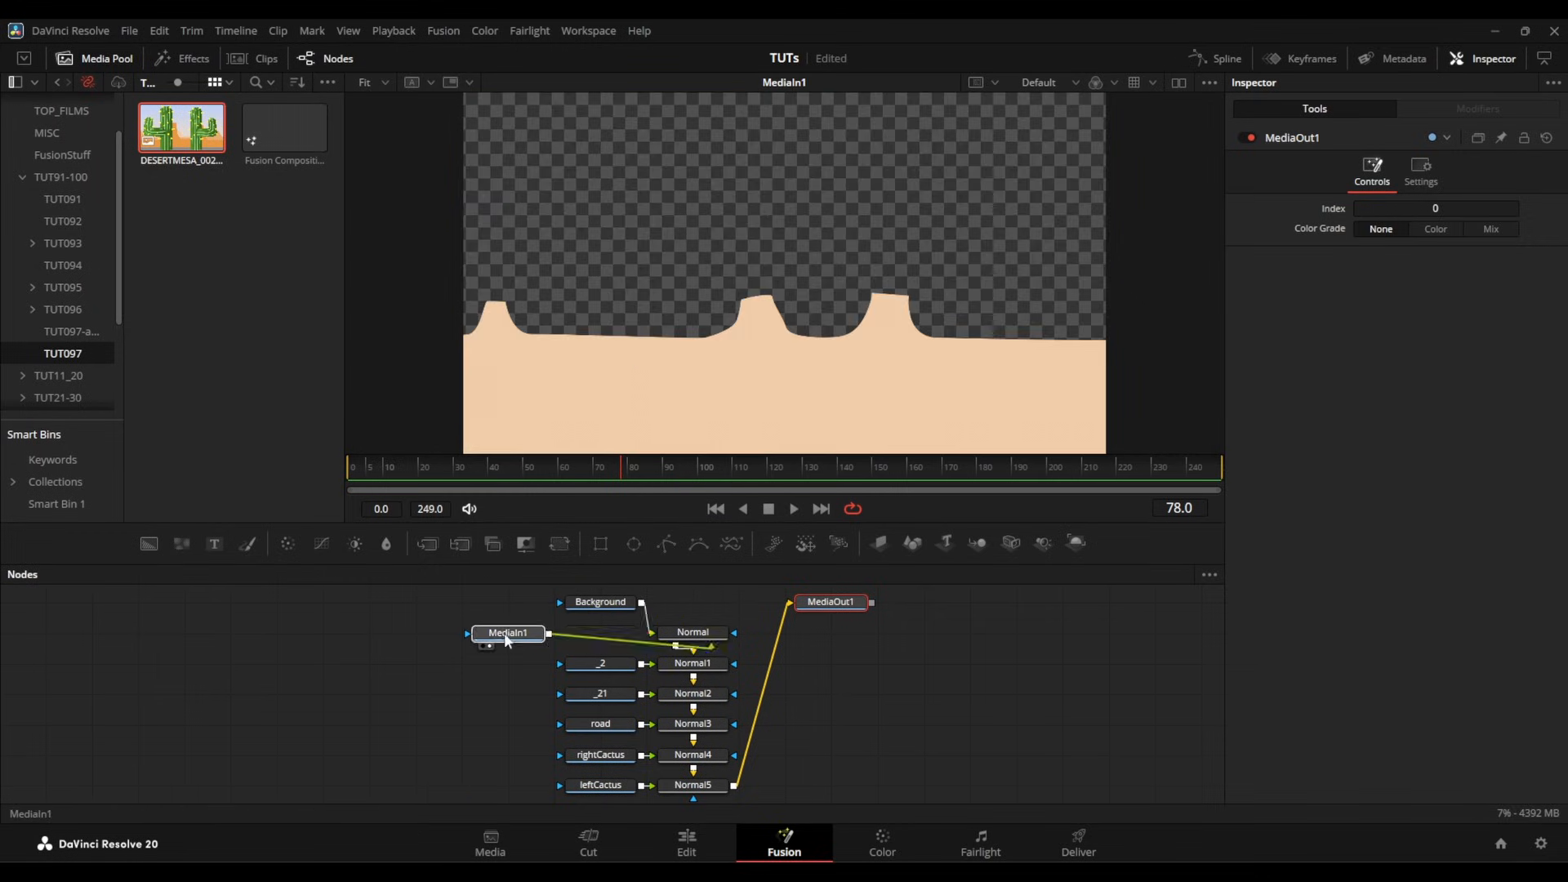
pyautogui.click(674, 636)
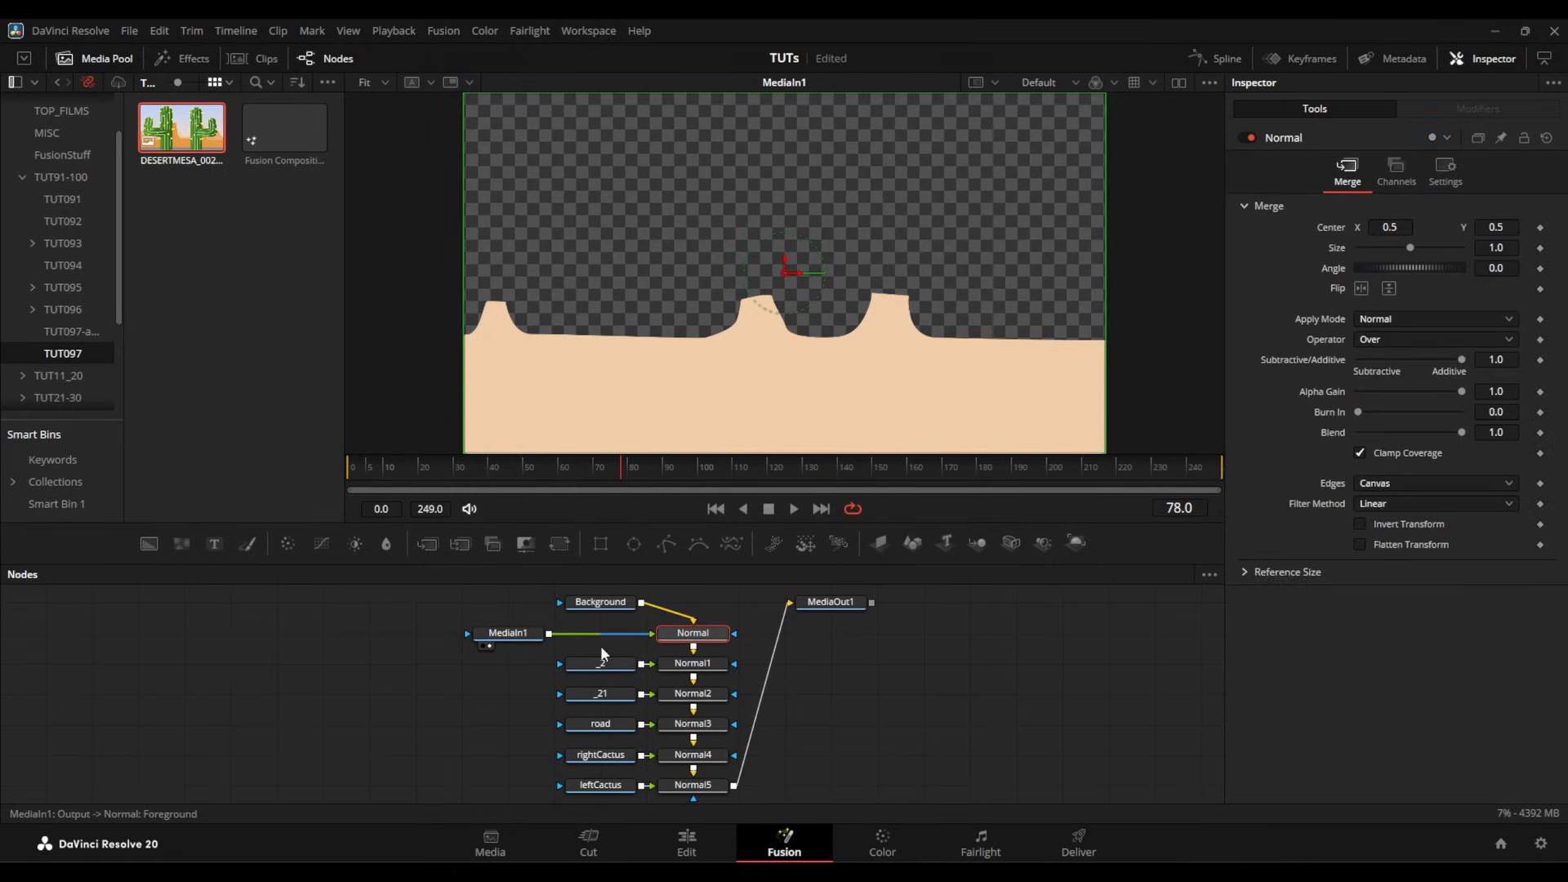
# Step: View the _2, _21, road, rightCactus and leftCactus layer nodes one at a time
pyautogui.moveTo(597, 665); pyautogui.dragTo(624, 430)
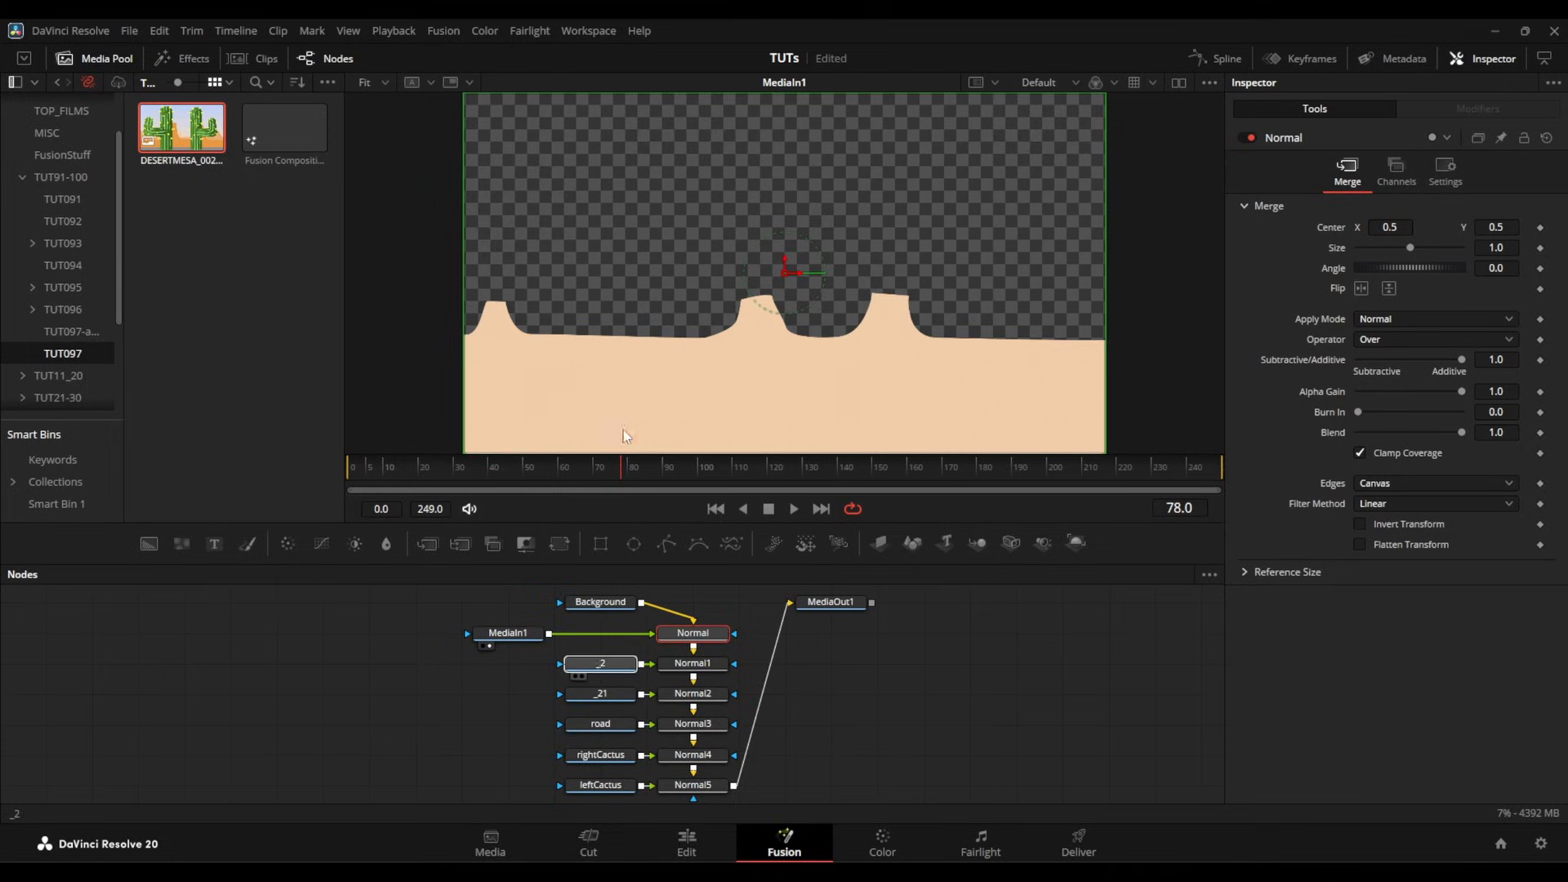
pyautogui.moveTo(570, 691); pyautogui.dragTo(622, 432)
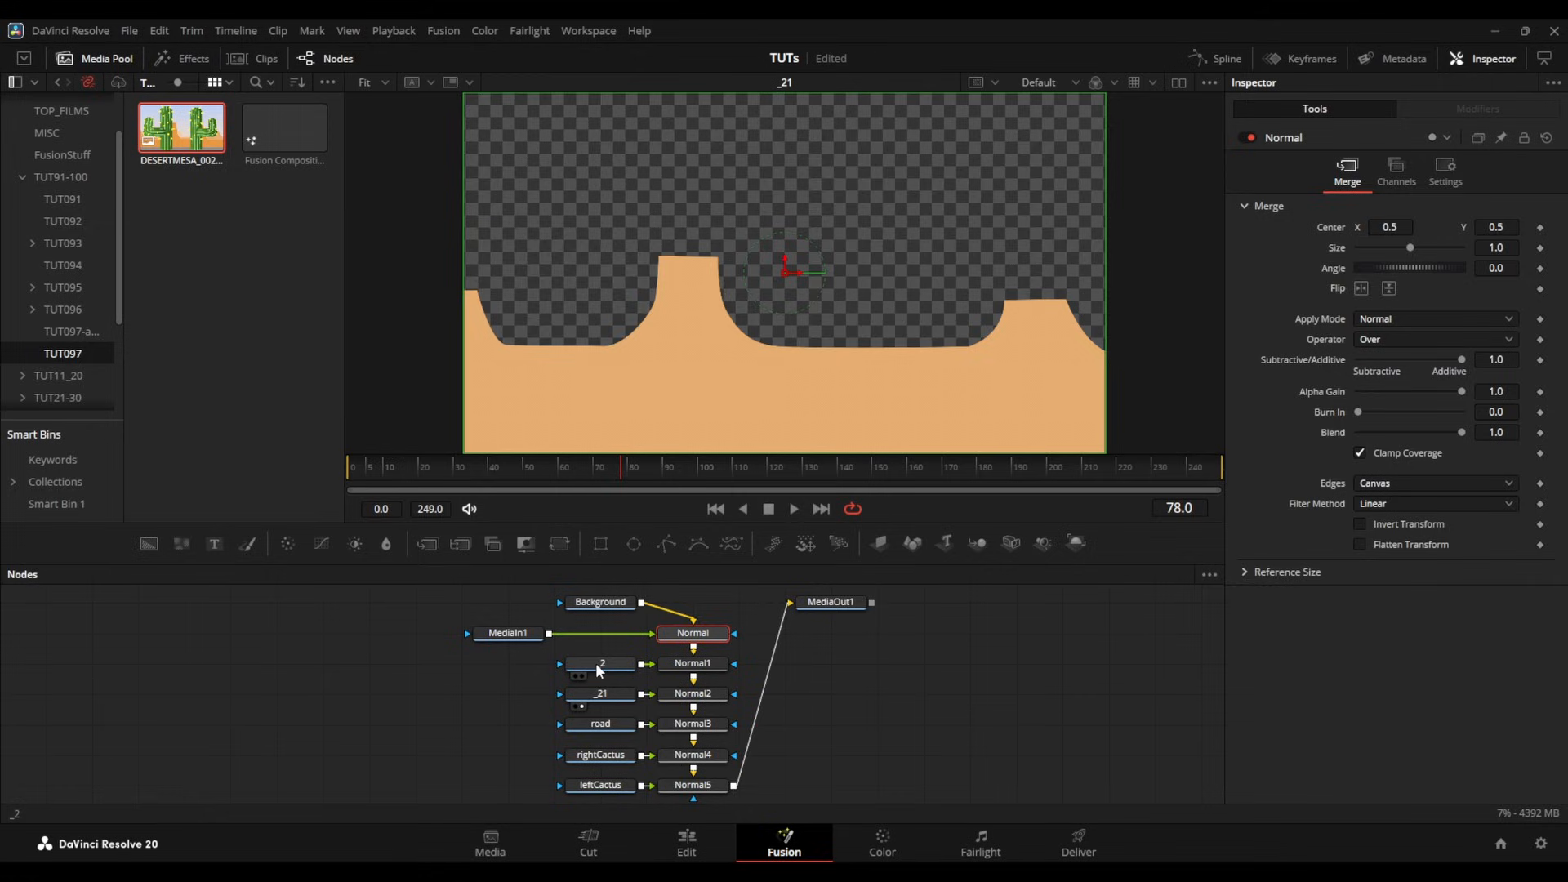
pyautogui.moveTo(591, 723); pyautogui.dragTo(633, 270)
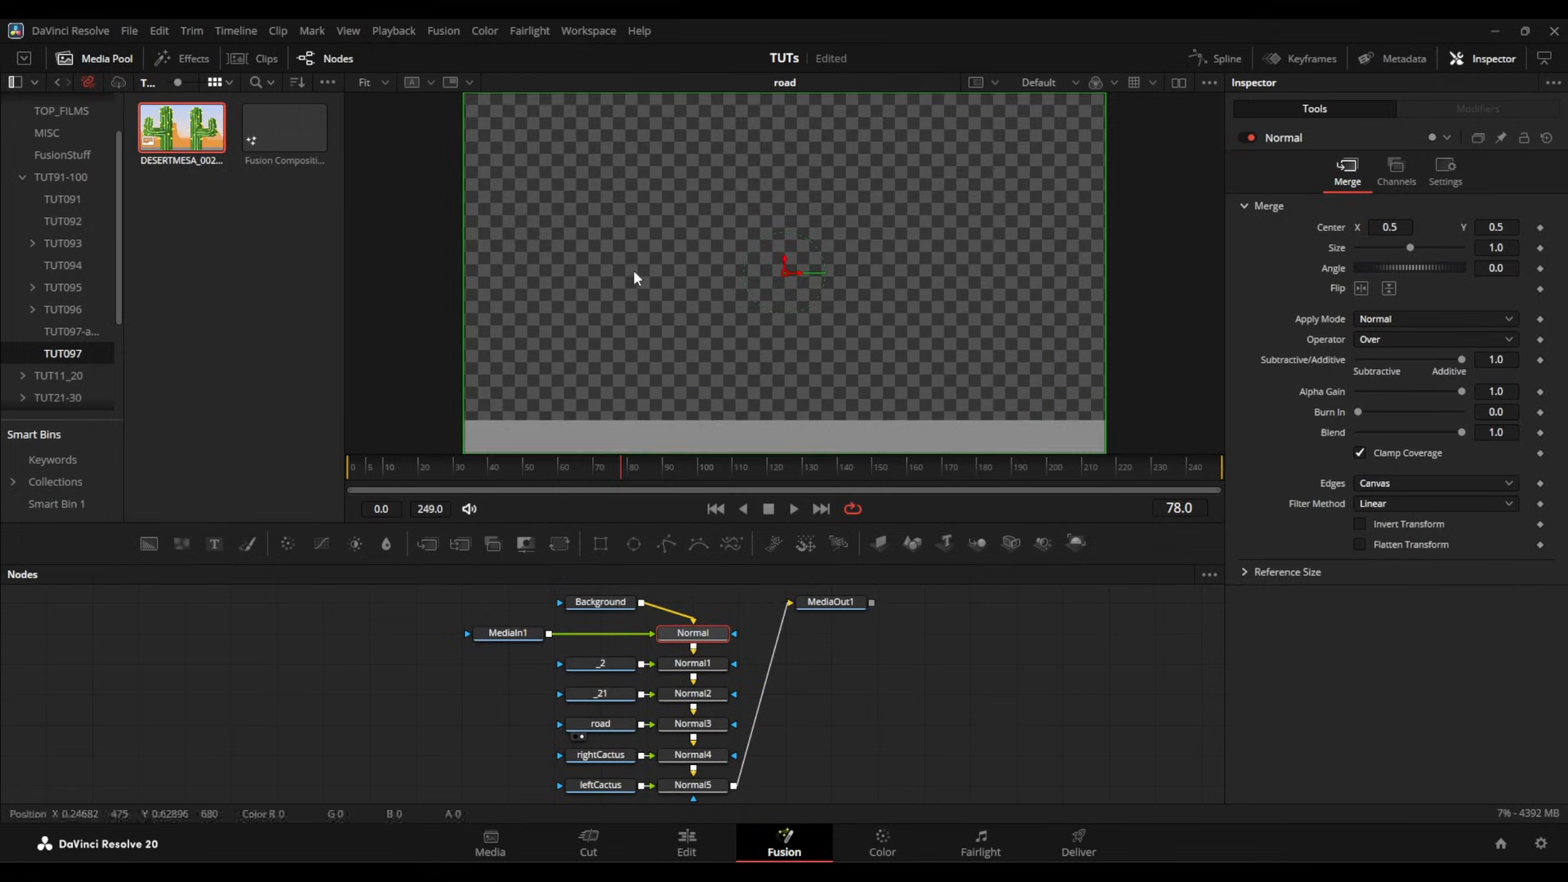
pyautogui.moveTo(534, 735); pyautogui.dragTo(547, 713)
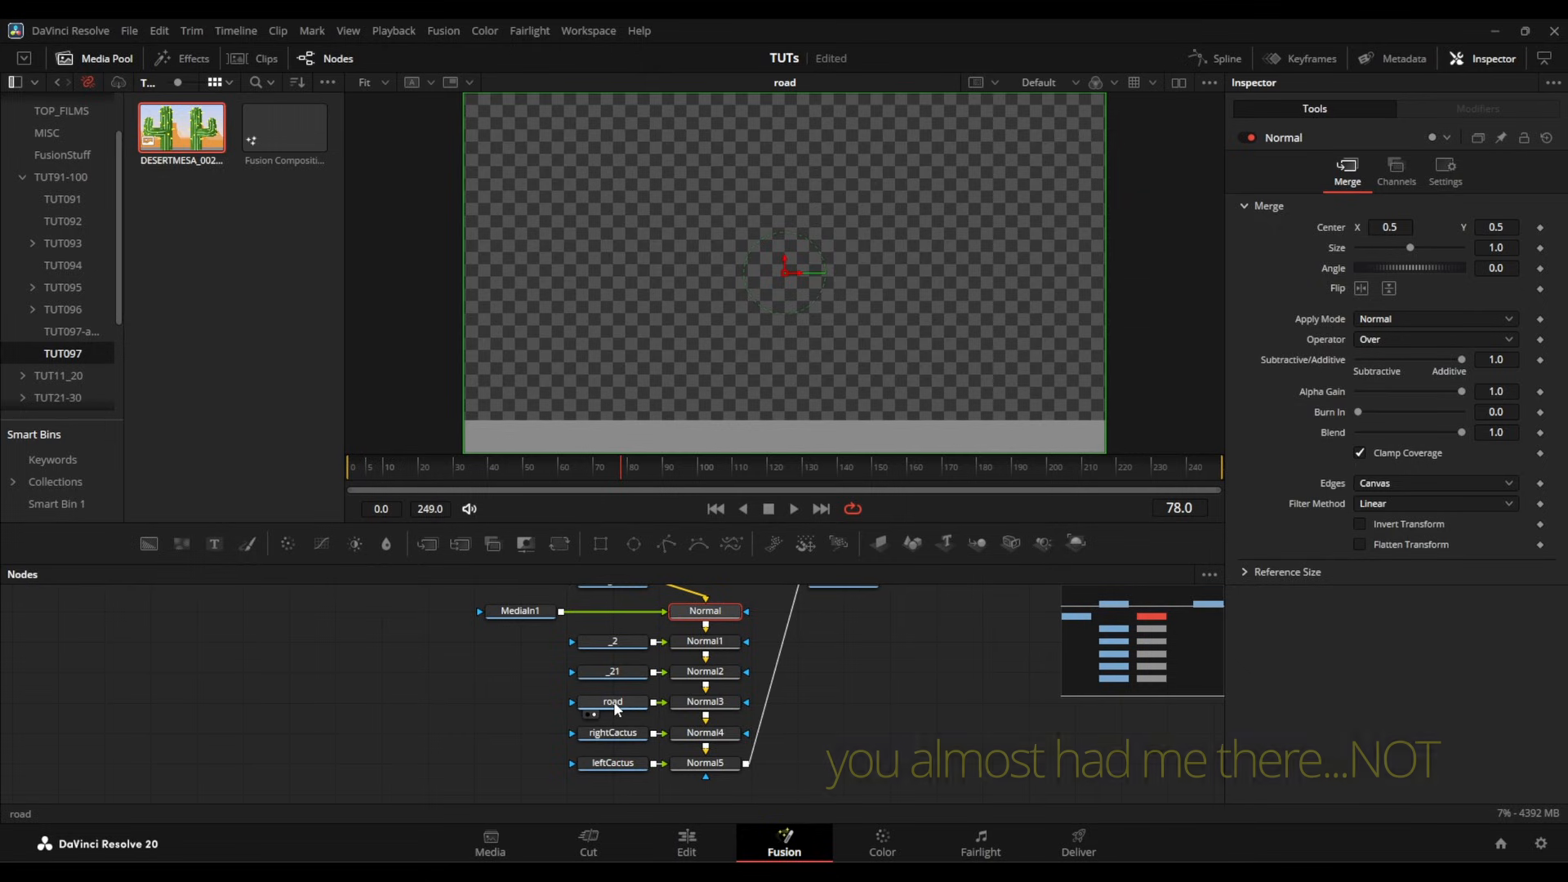
pyautogui.moveTo(602, 730); pyautogui.dragTo(618, 281)
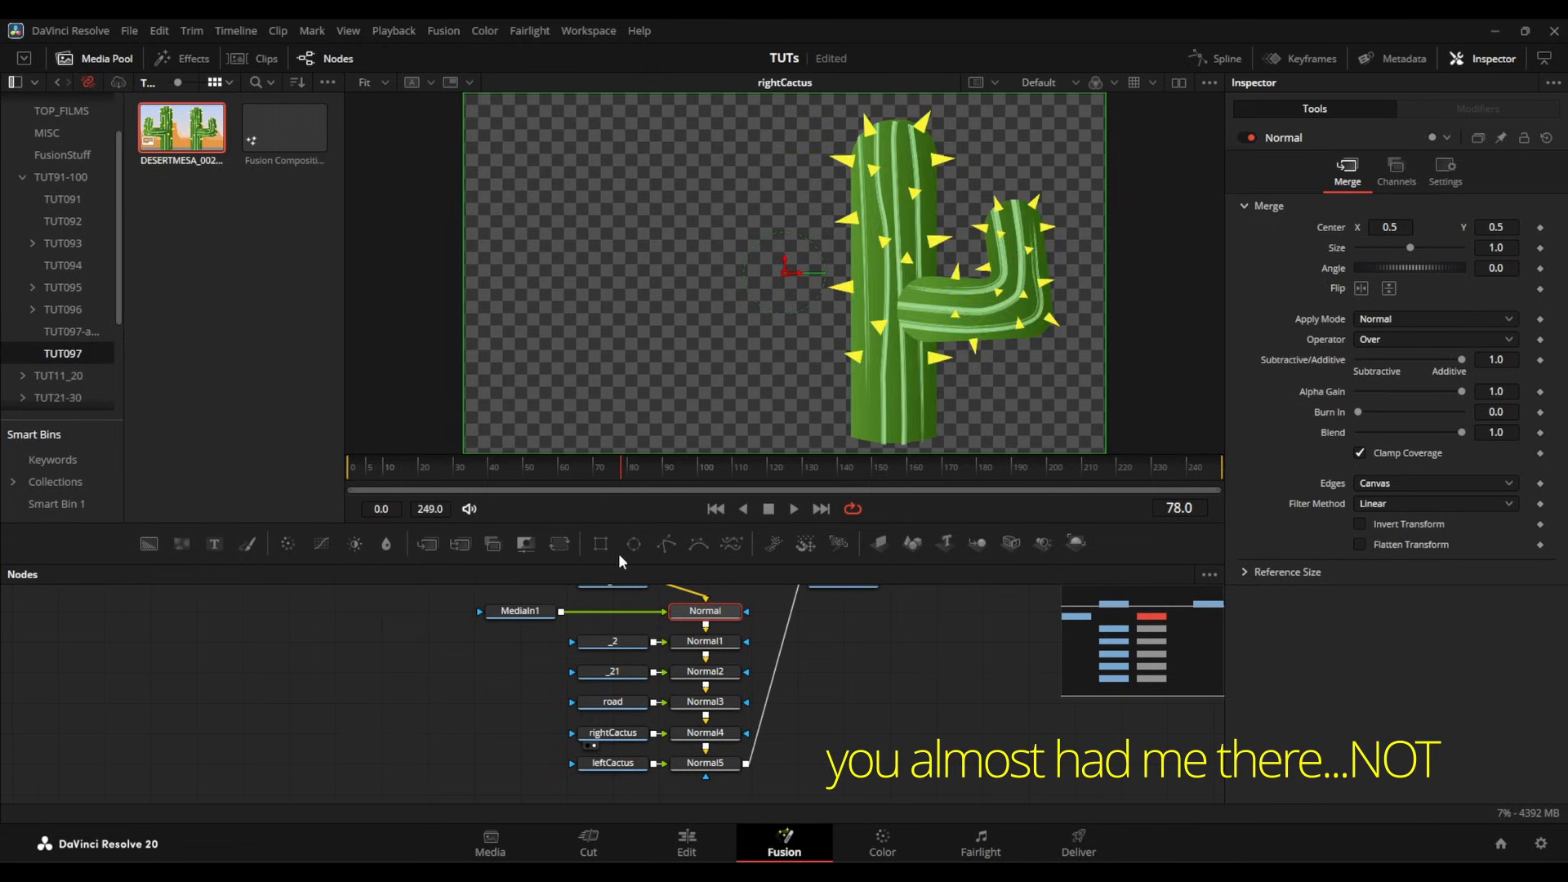
pyautogui.moveTo(602, 765); pyautogui.dragTo(614, 270)
pyautogui.scroll(3, 539, 690)
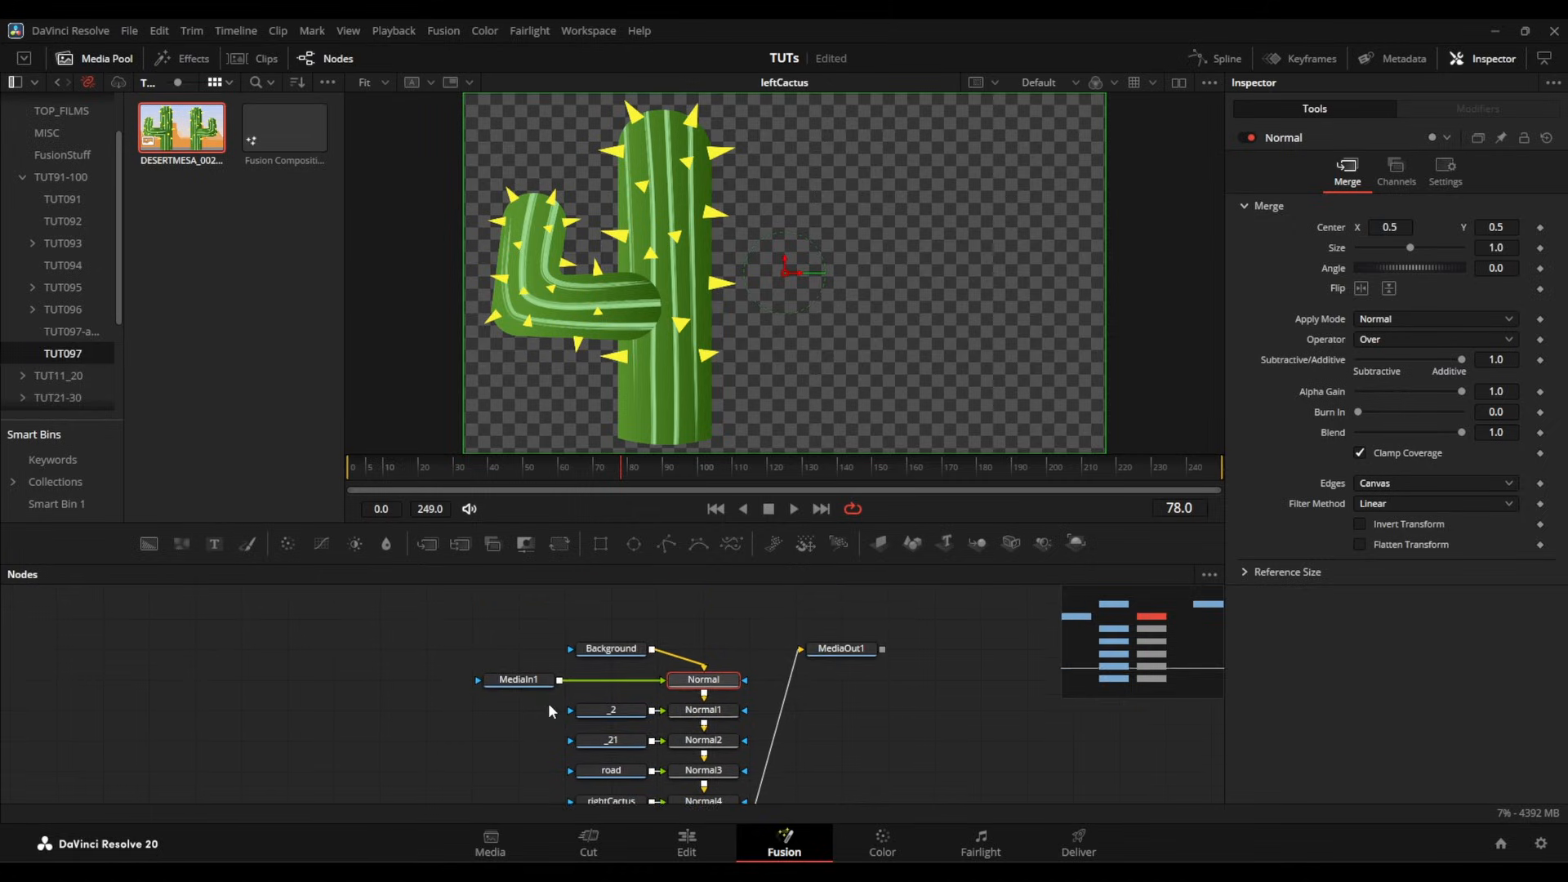
# Step: Shift the _2 node left out of the layer column and show MediaOut1 in the viewer
pyautogui.moveTo(598, 701); pyautogui.dragTo(588, 310)
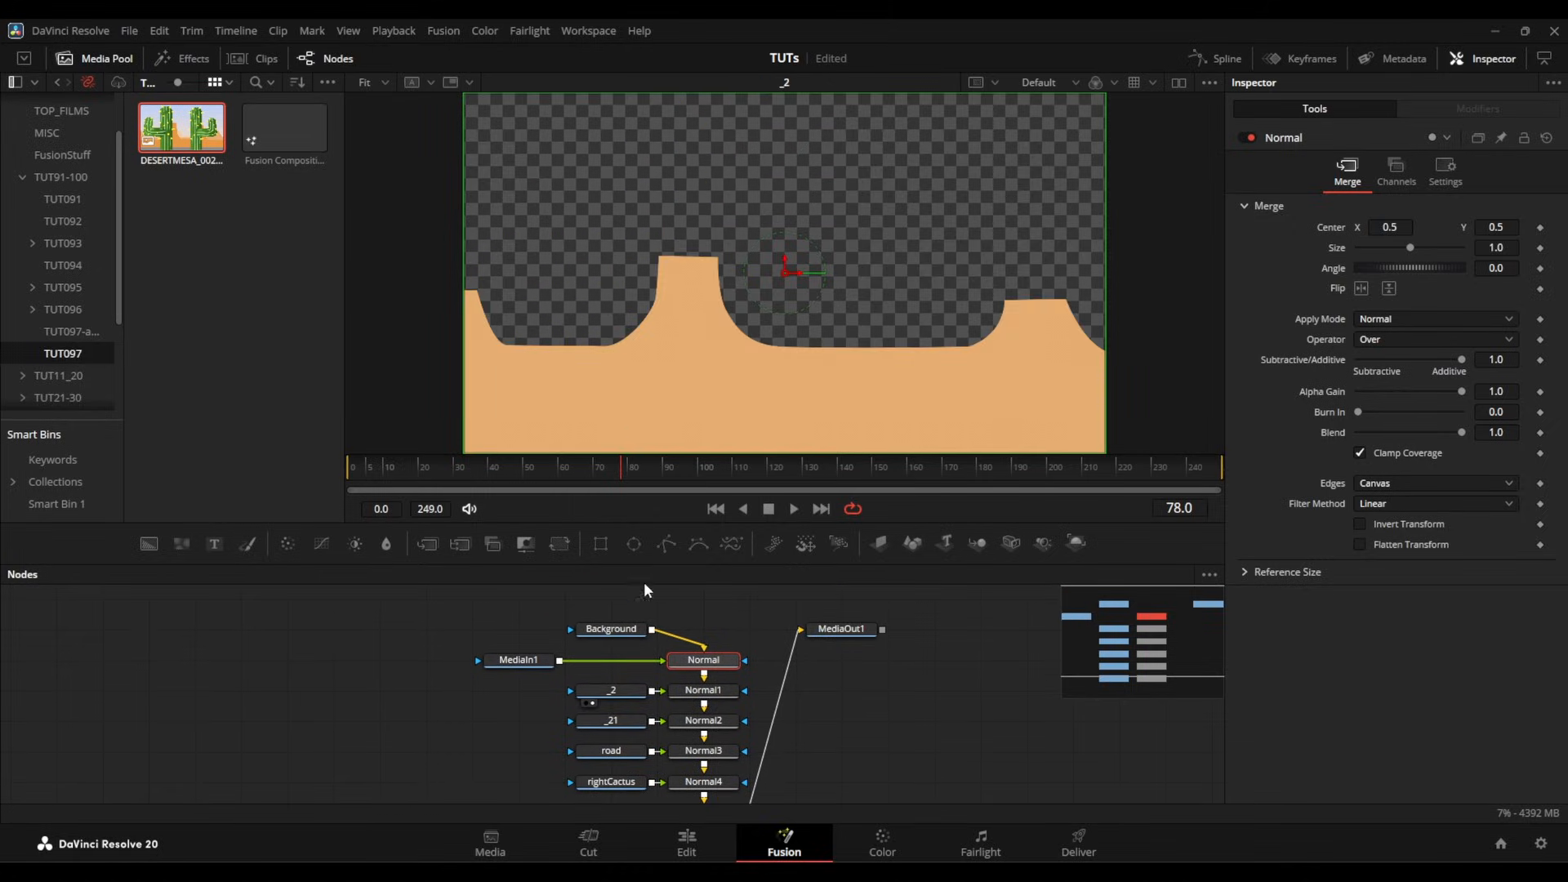
pyautogui.hscroll(2, 571, 620)
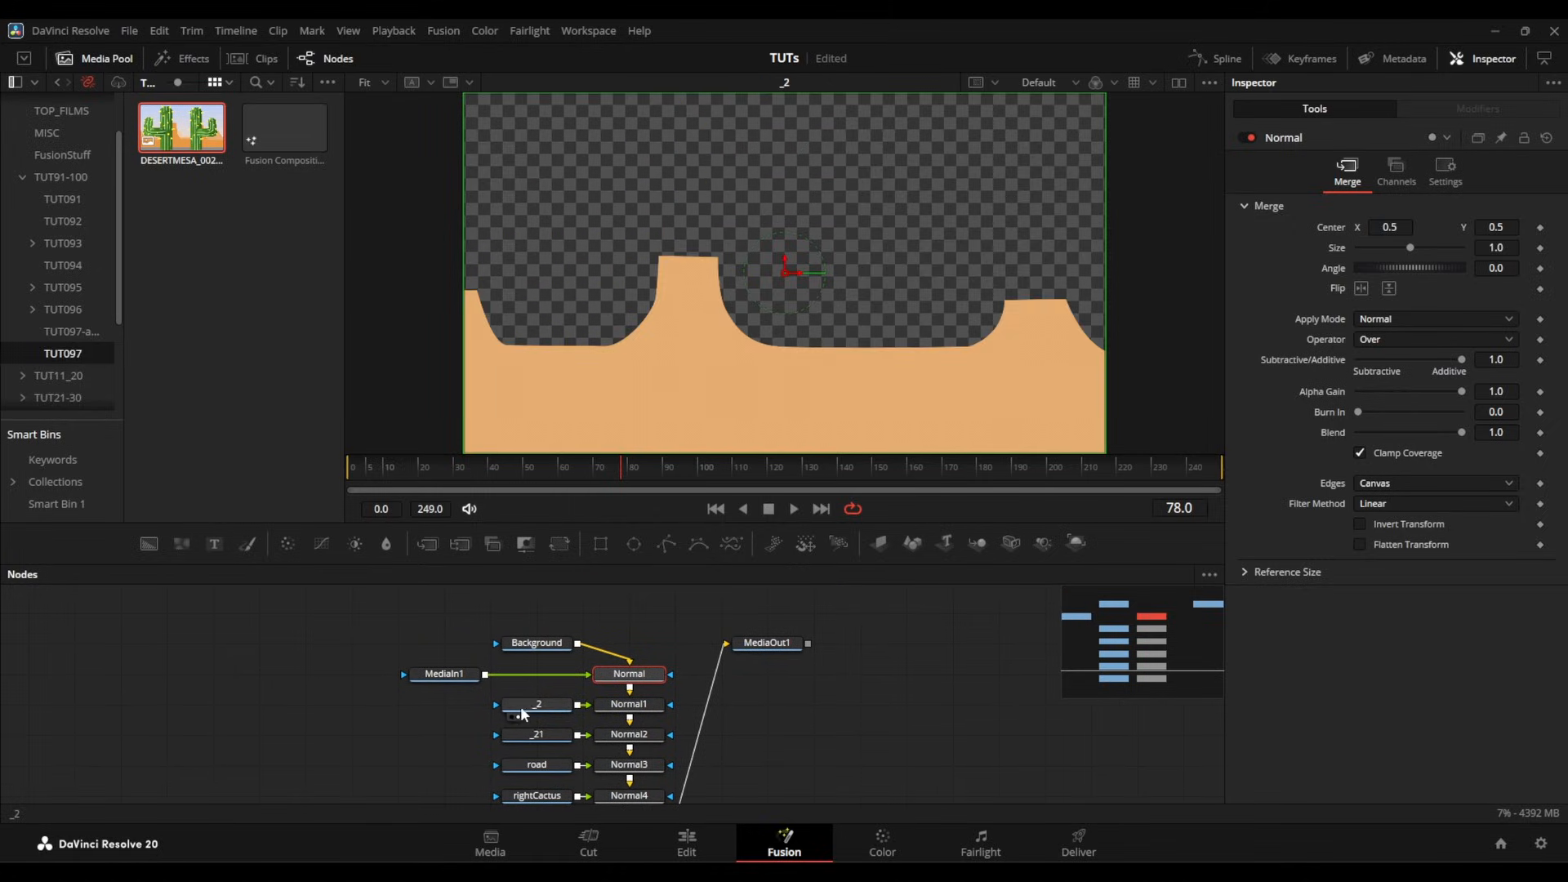
pyautogui.moveTo(521, 706); pyautogui.dragTo(371, 707)
pyautogui.moveTo(761, 644); pyautogui.dragTo(800, 392)
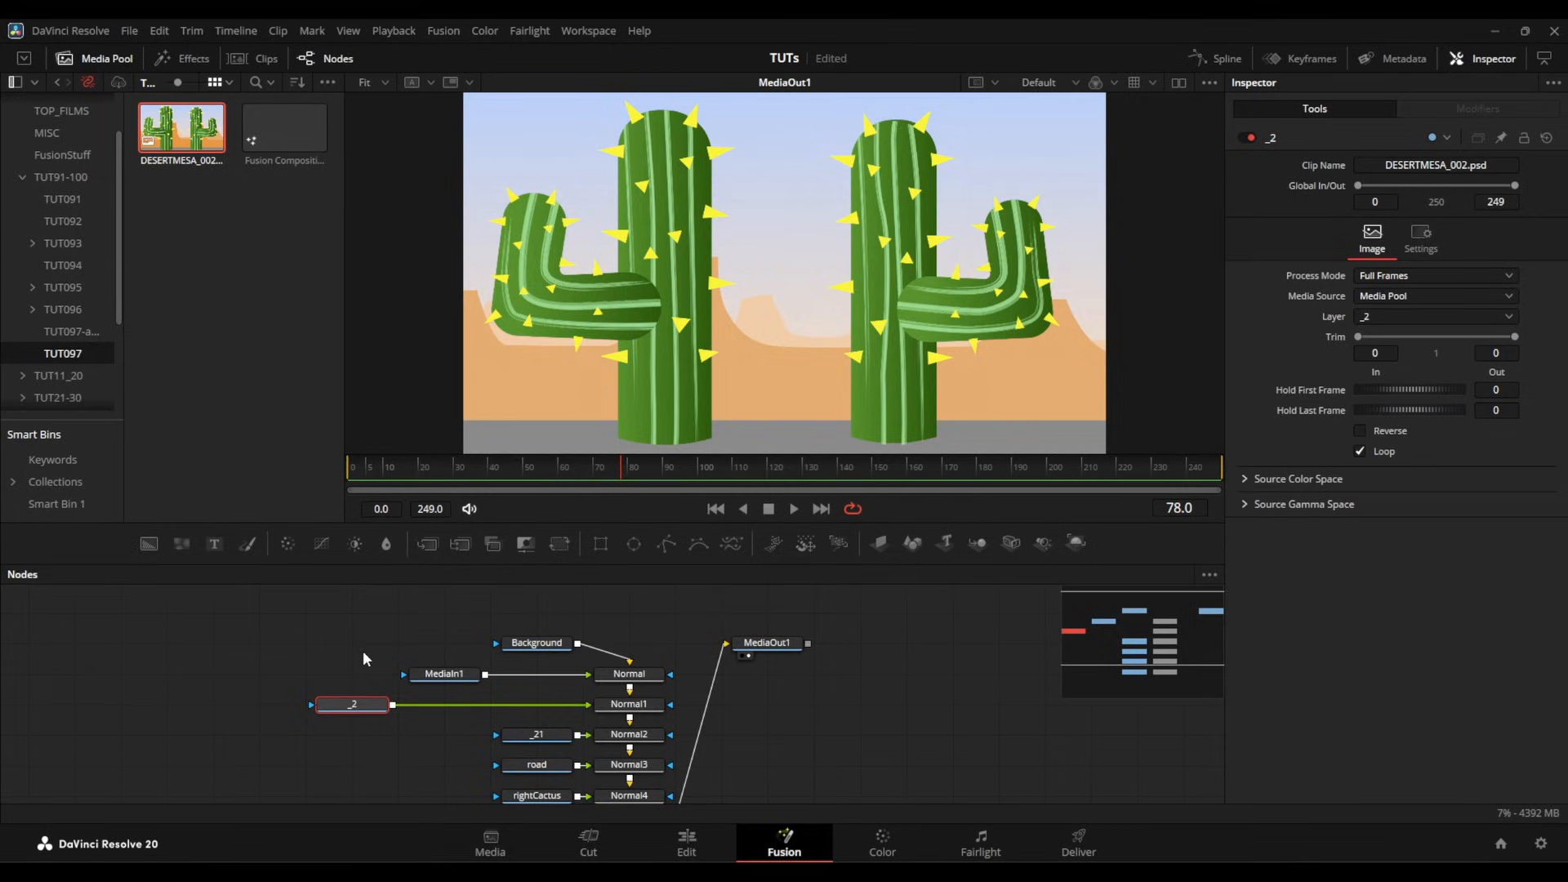
# Step: Insert a Transform between _2 and Normal1, shift the mesa layer to a center of about 0.506, 0.507, and save the project
pyautogui.moveTo(343, 707); pyautogui.dragTo(287, 709)
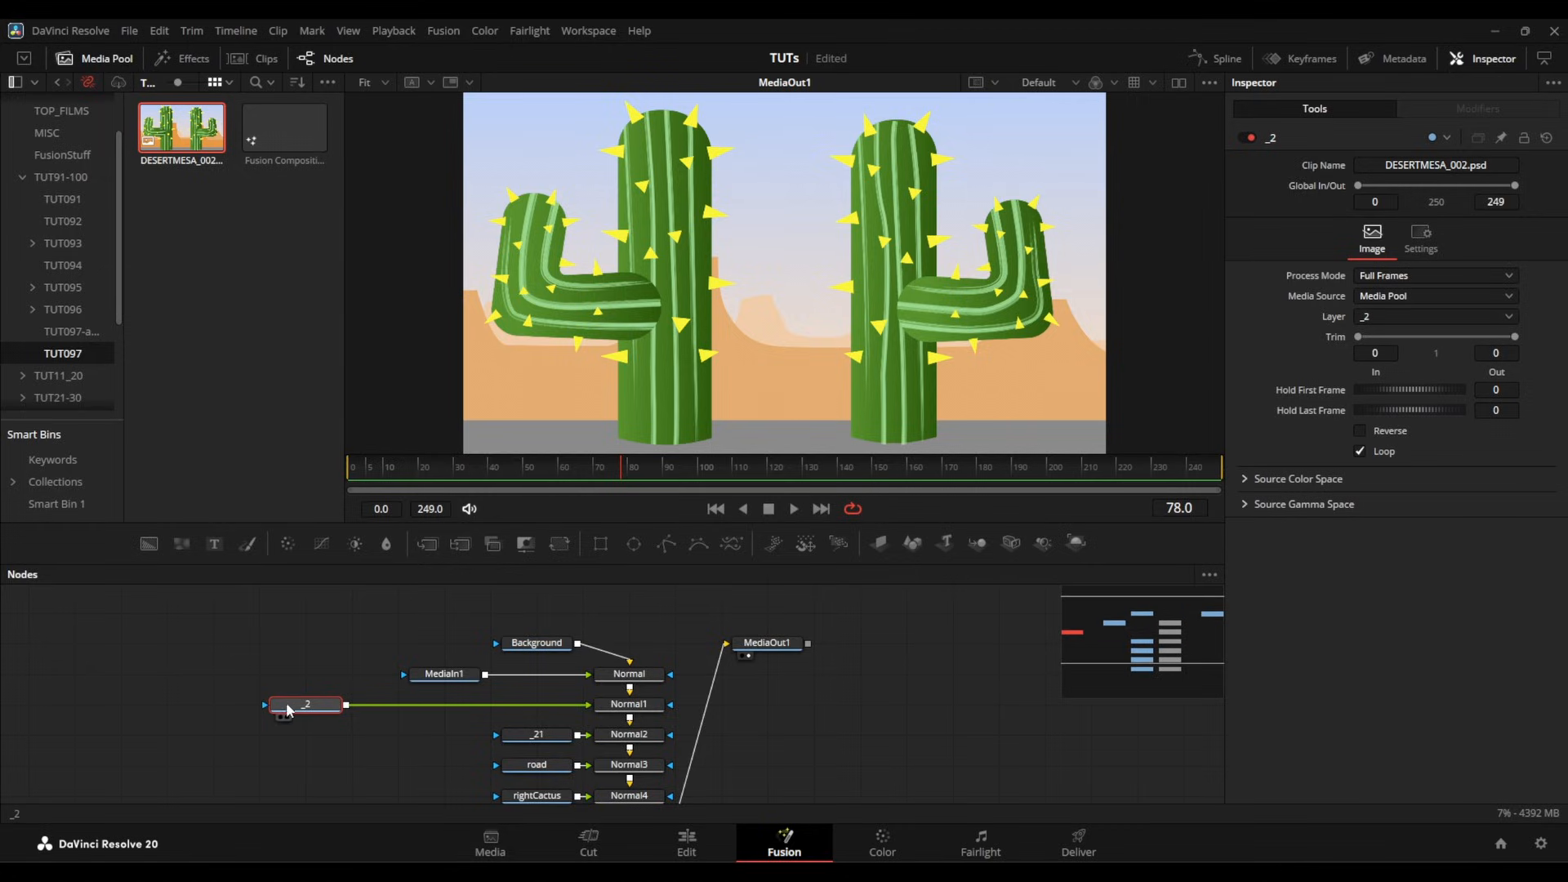
pyautogui.moveTo(562, 545); pyautogui.dragTo(442, 704)
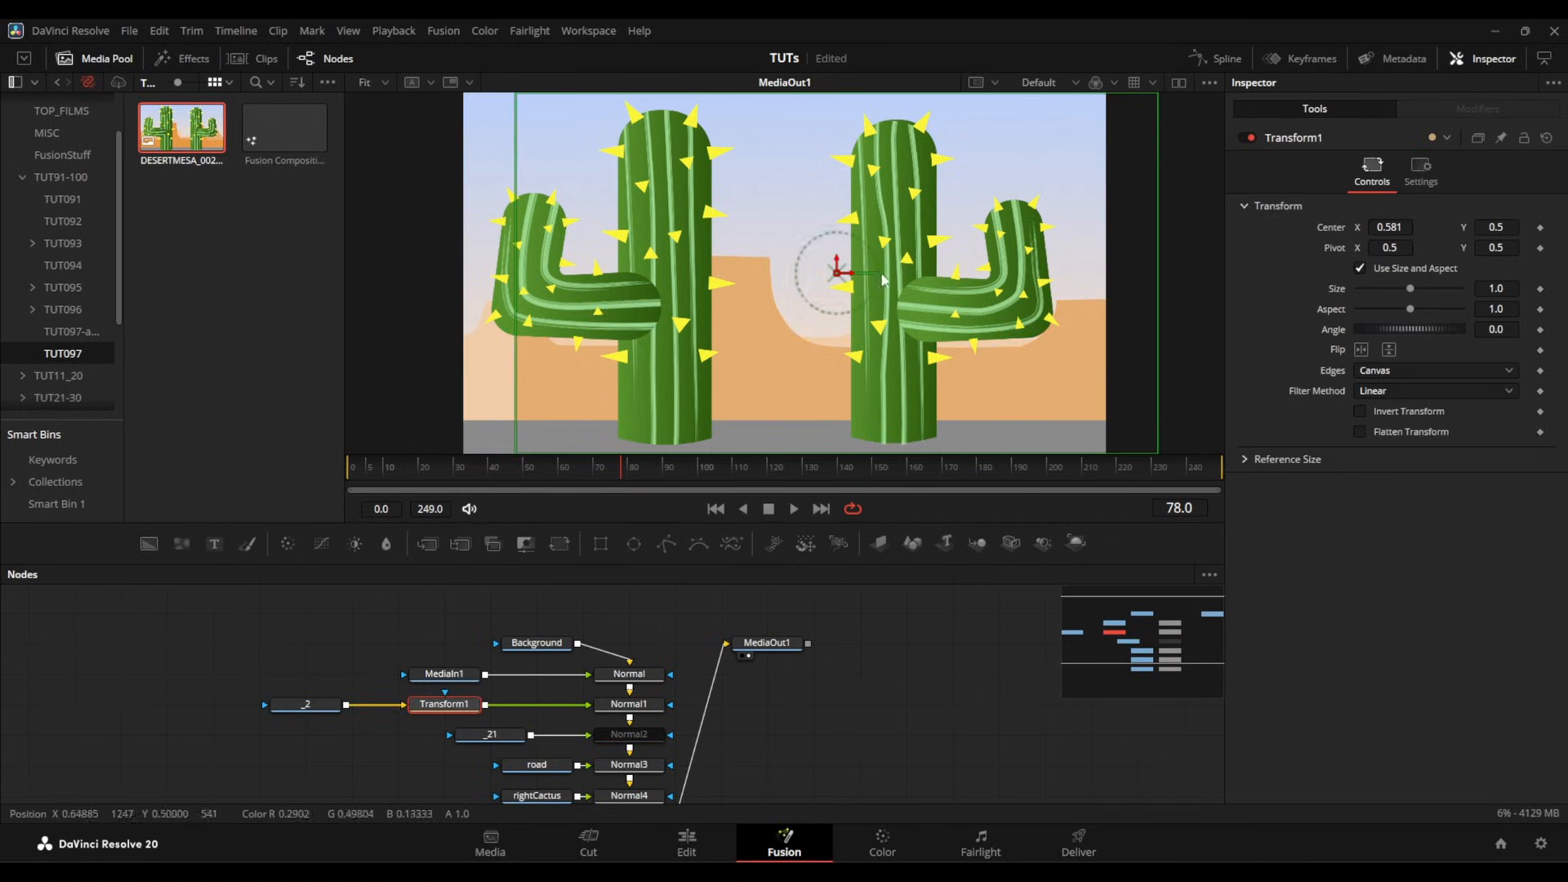
pyautogui.moveTo(847, 281); pyautogui.dragTo(819, 261)
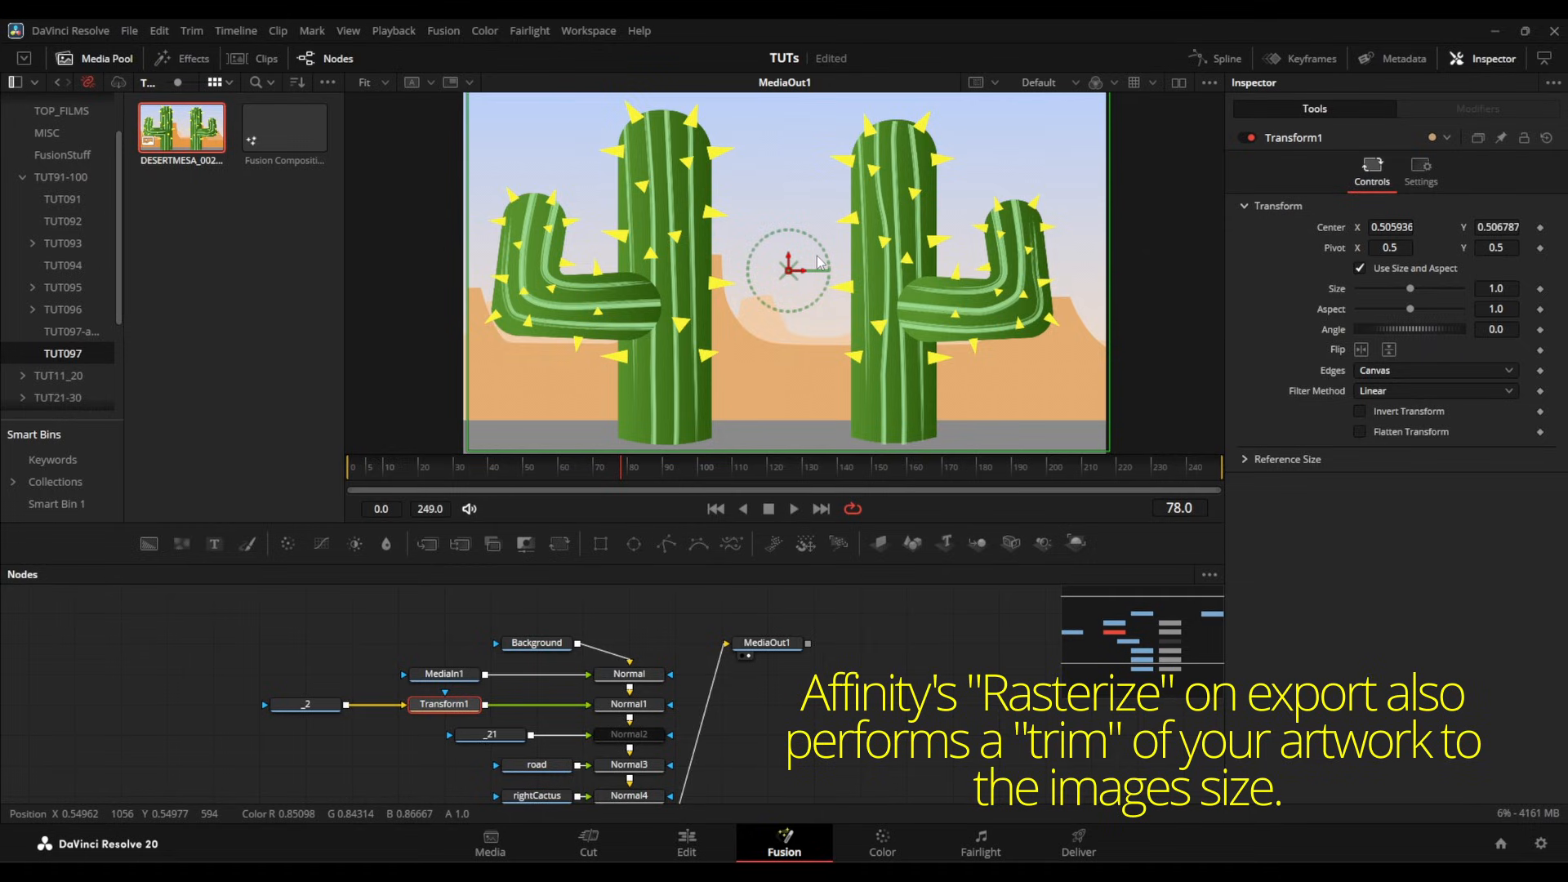
pyautogui.hotkey('ctrl', 's')
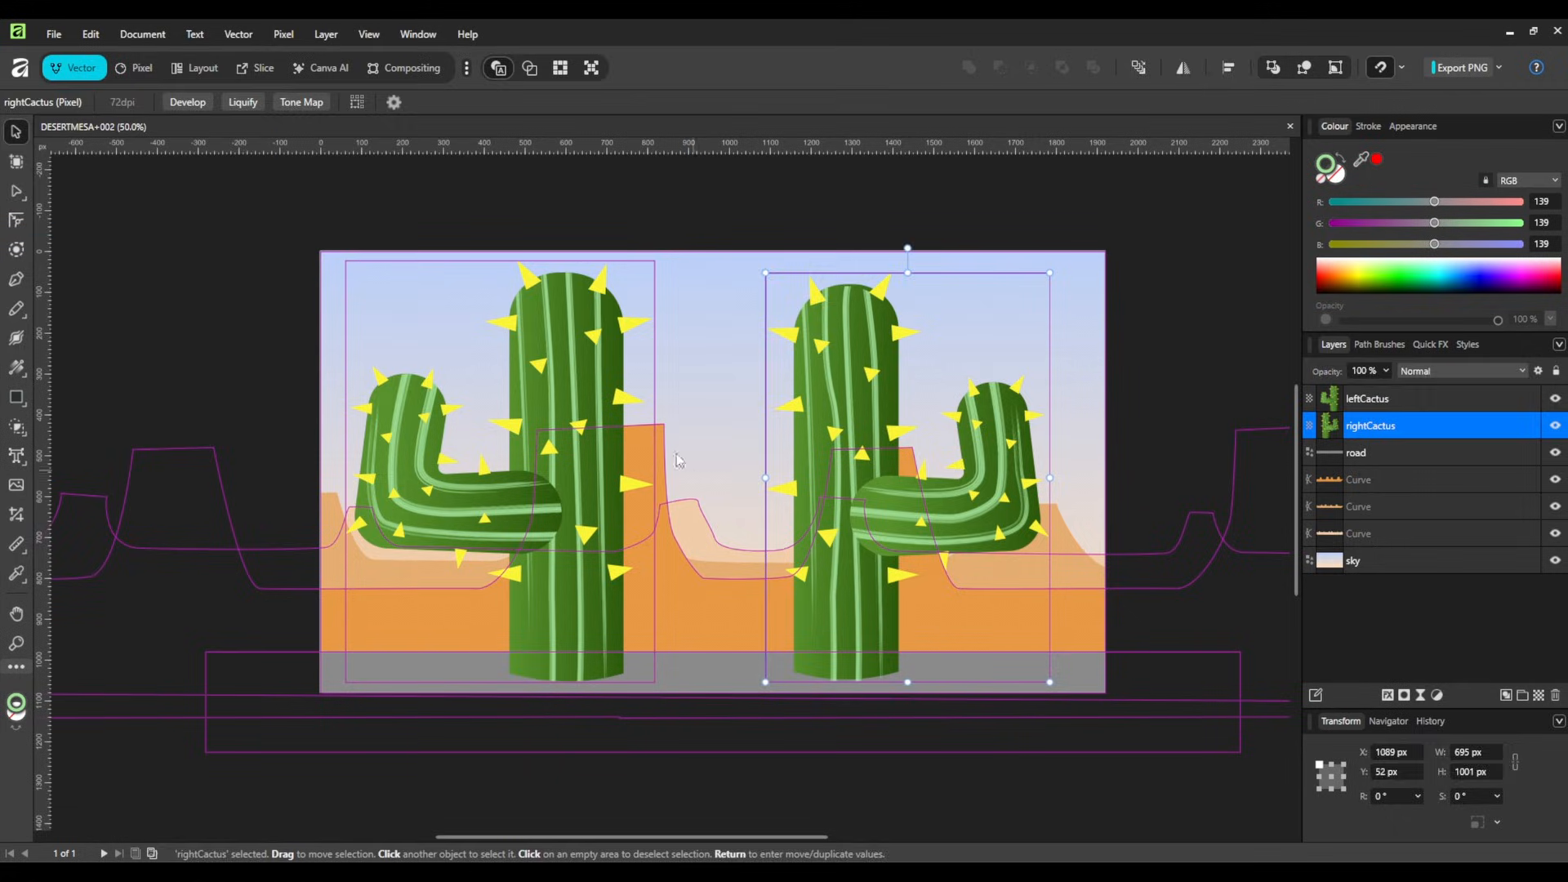
# Step: Switch to Affinity, clear the selection and unclip the canvas to reveal the DESERTMESA+002 artwork beyond its edges
pyautogui.click(255, 217)
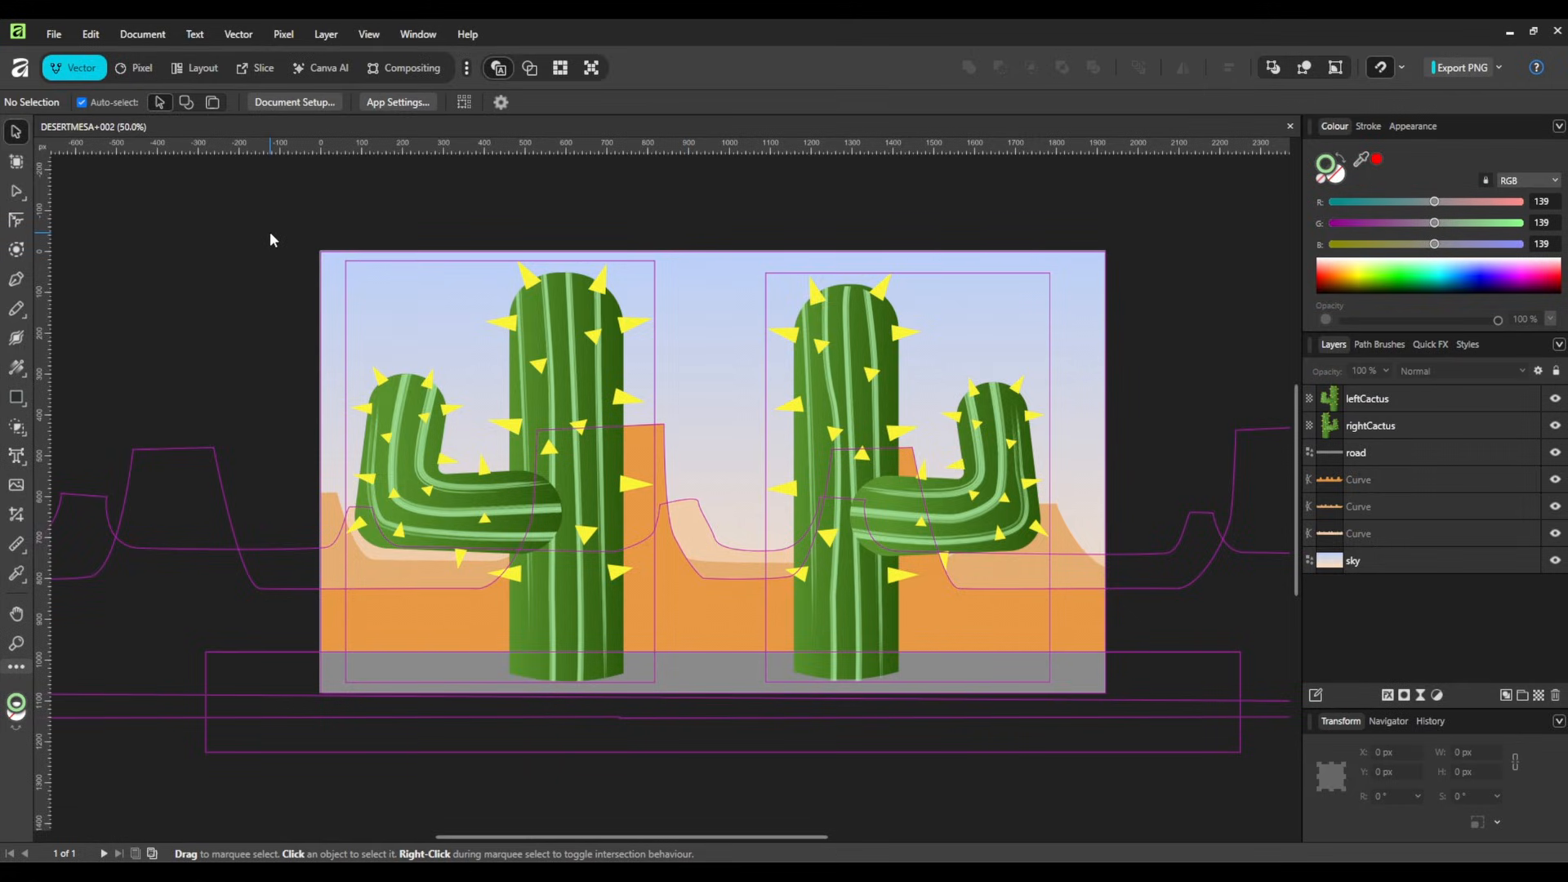
pyautogui.hotkey('ctrl', '-')
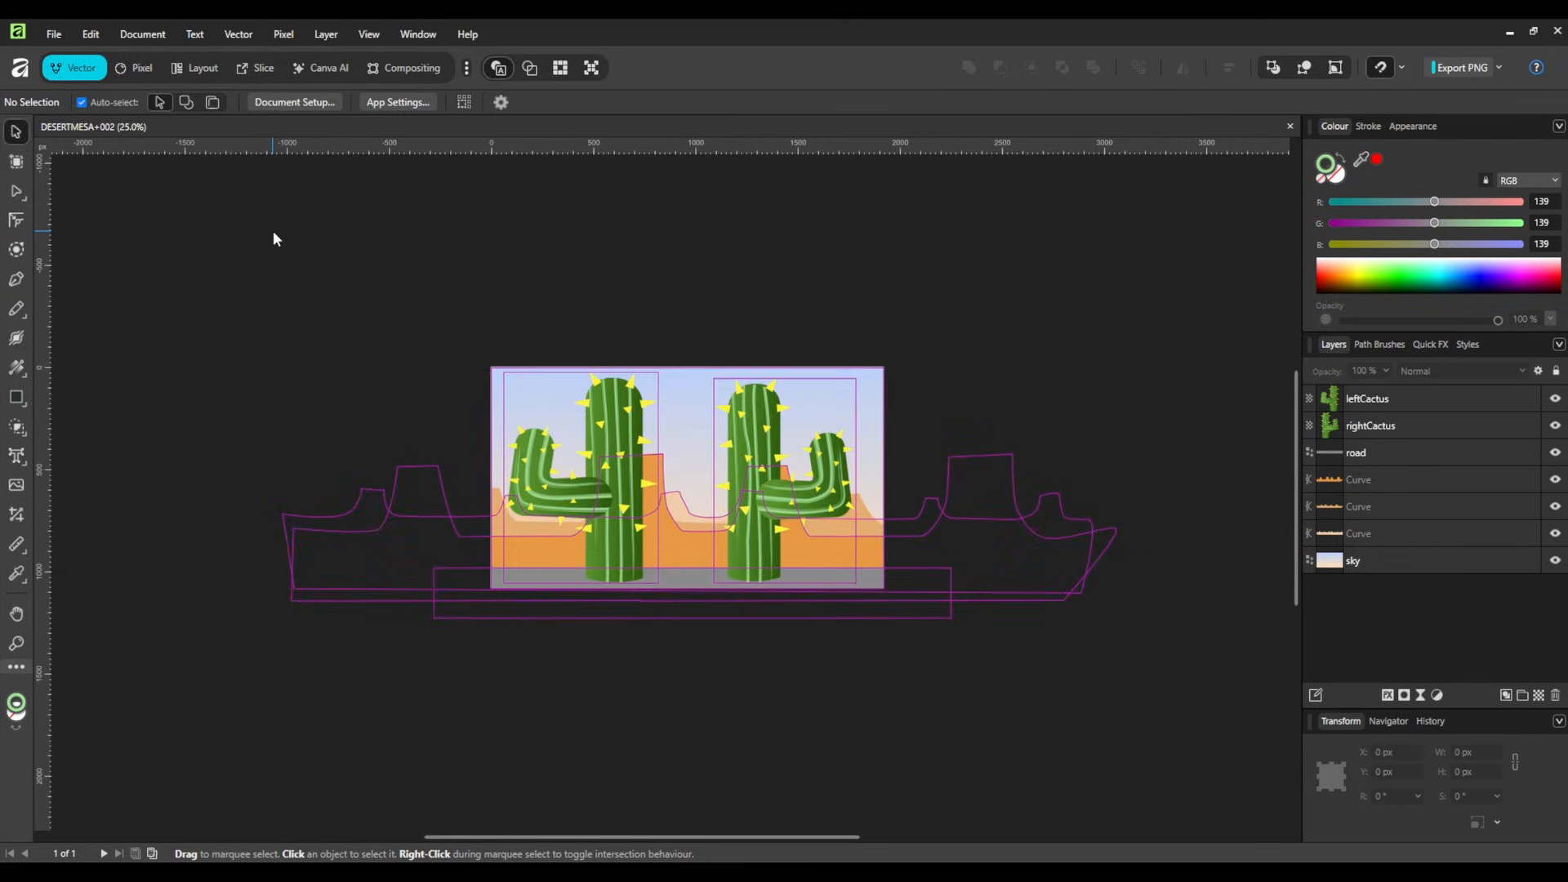
pyautogui.hotkey('ctrl', '-')
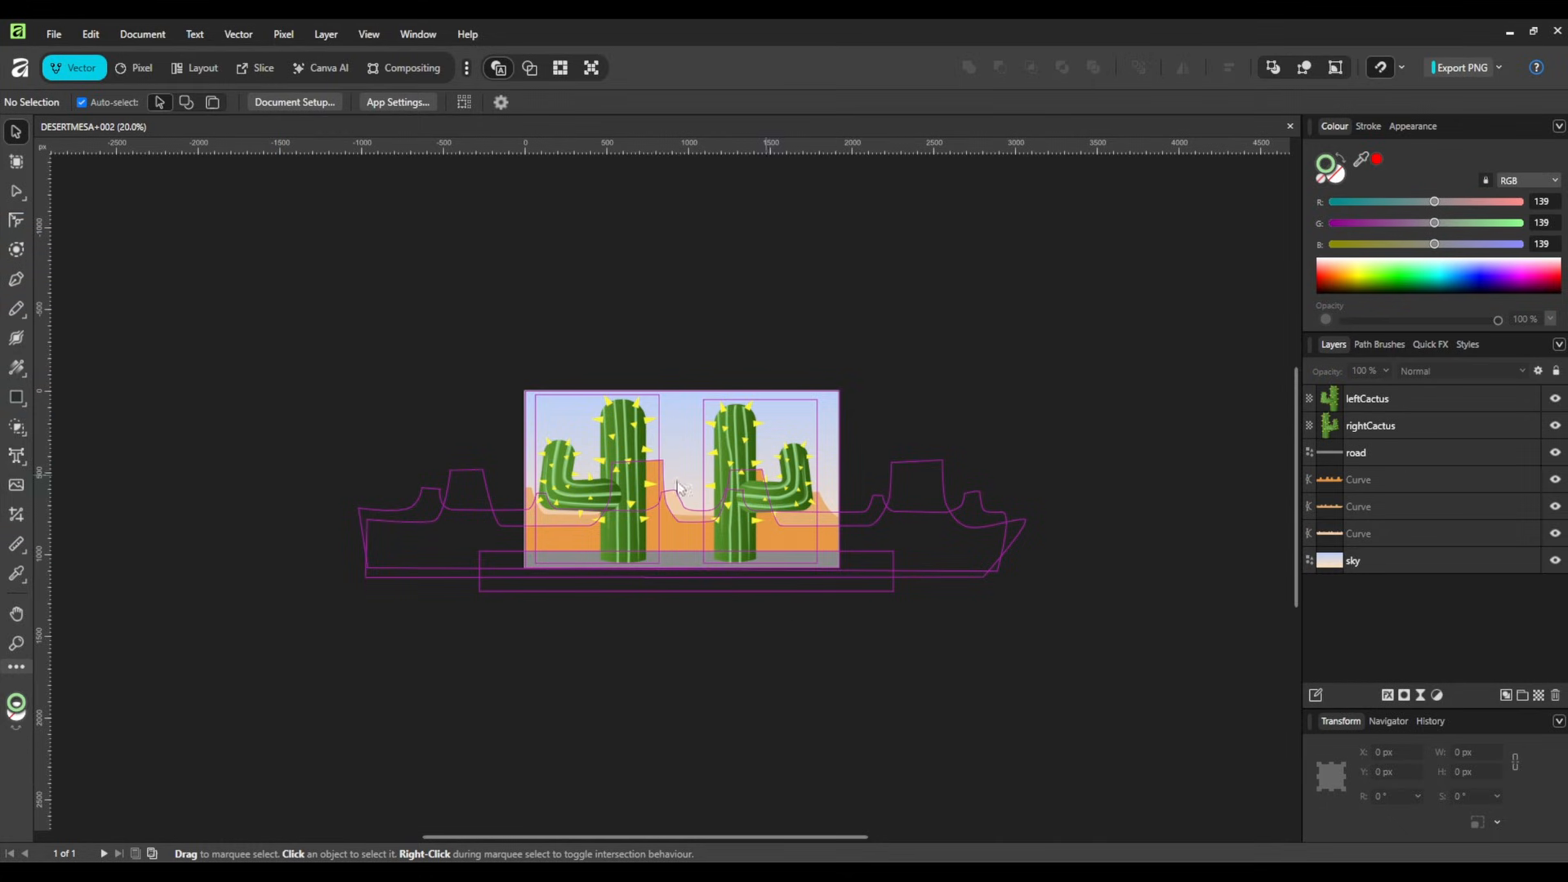
pyautogui.press('\\')
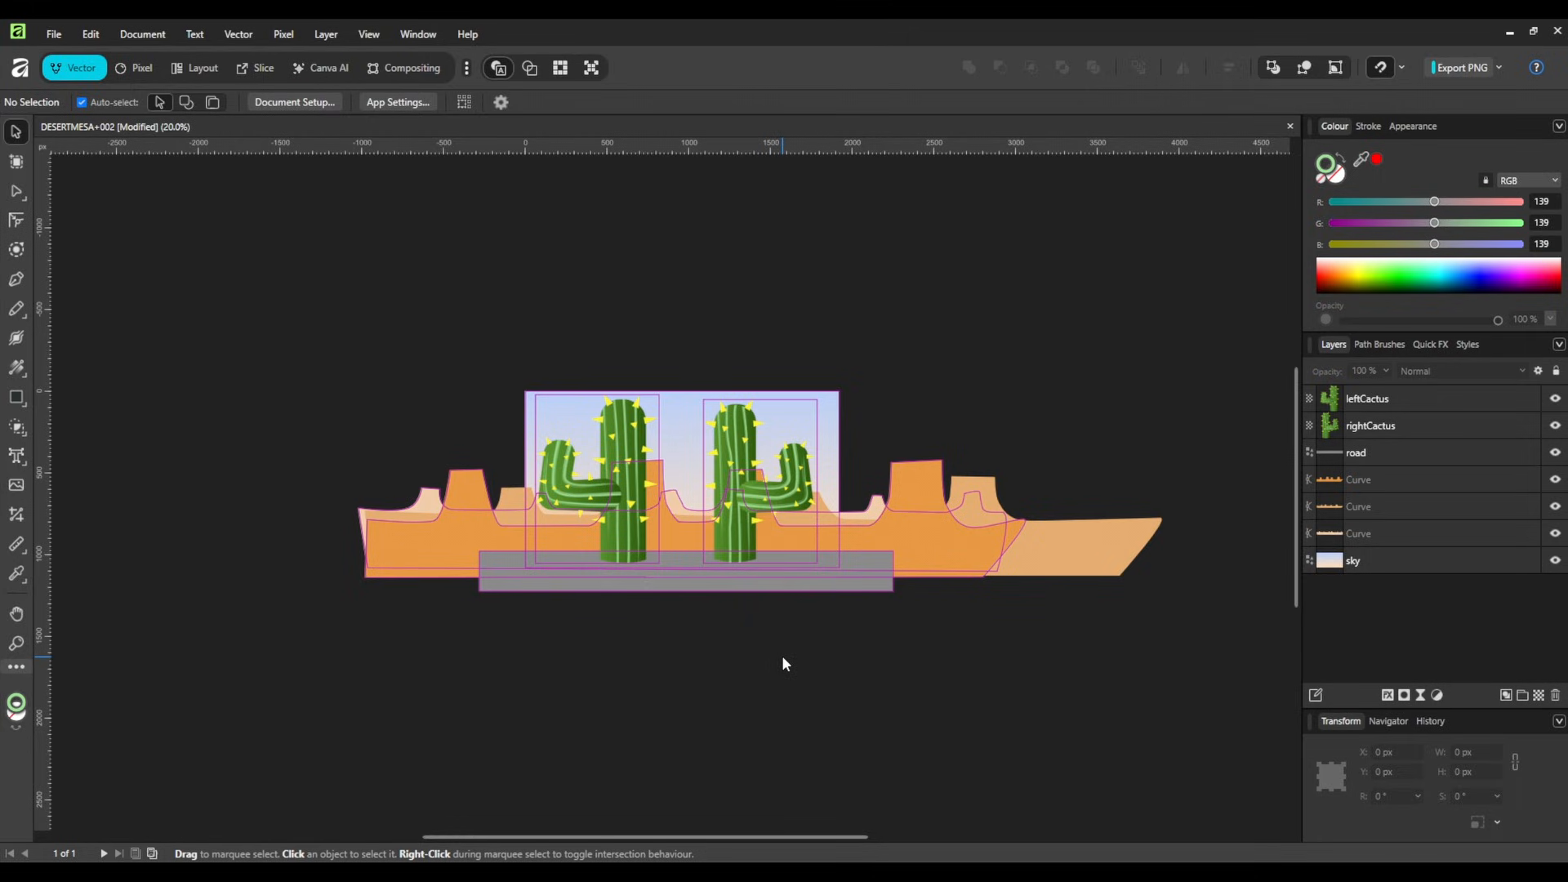
# Step: Rename the three Curve layers mesa001, mesa002 and mesa003, in order from the front layer to the back
pyautogui.doubleClick(1349, 480)
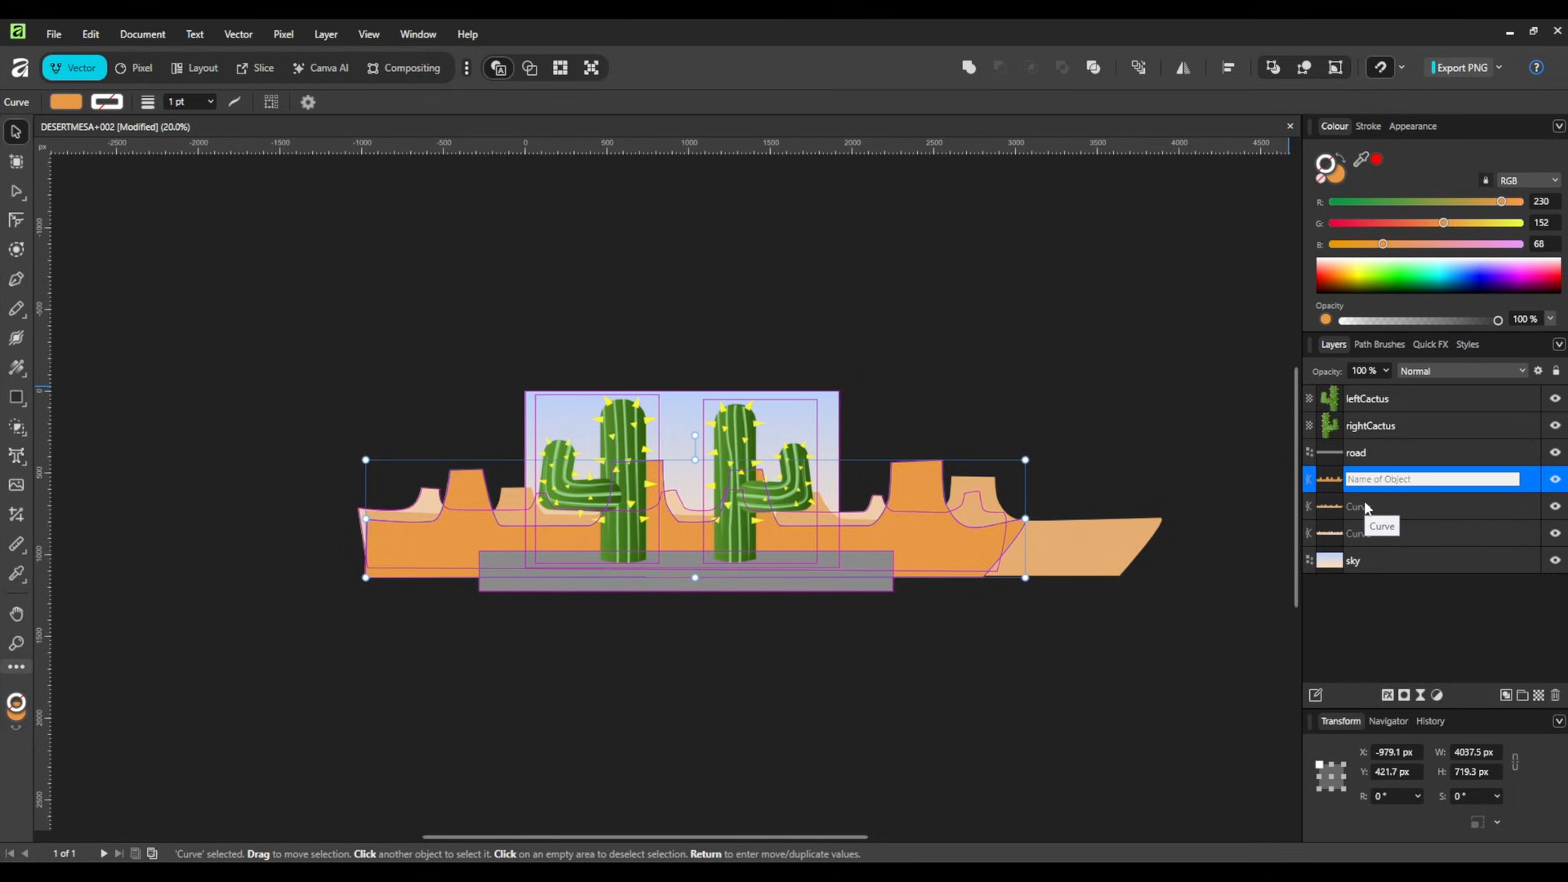
pyautogui.write('mesa001')
pyautogui.press('Return')
pyautogui.doubleClick(1354, 508)
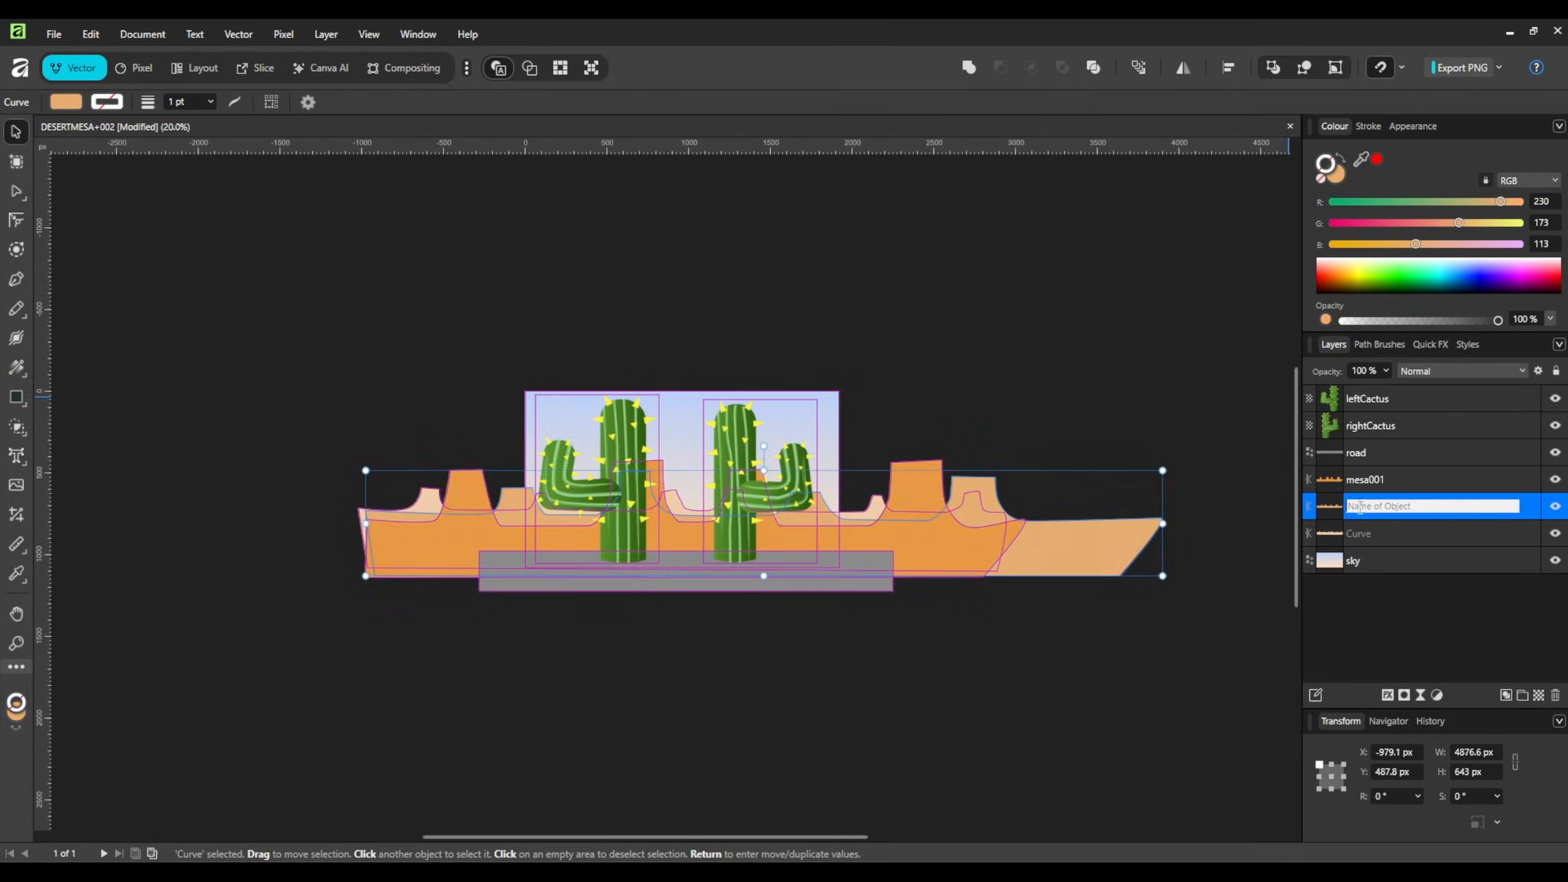
pyautogui.write('mesa002')
pyautogui.press('Return')
pyautogui.doubleClick(1366, 532)
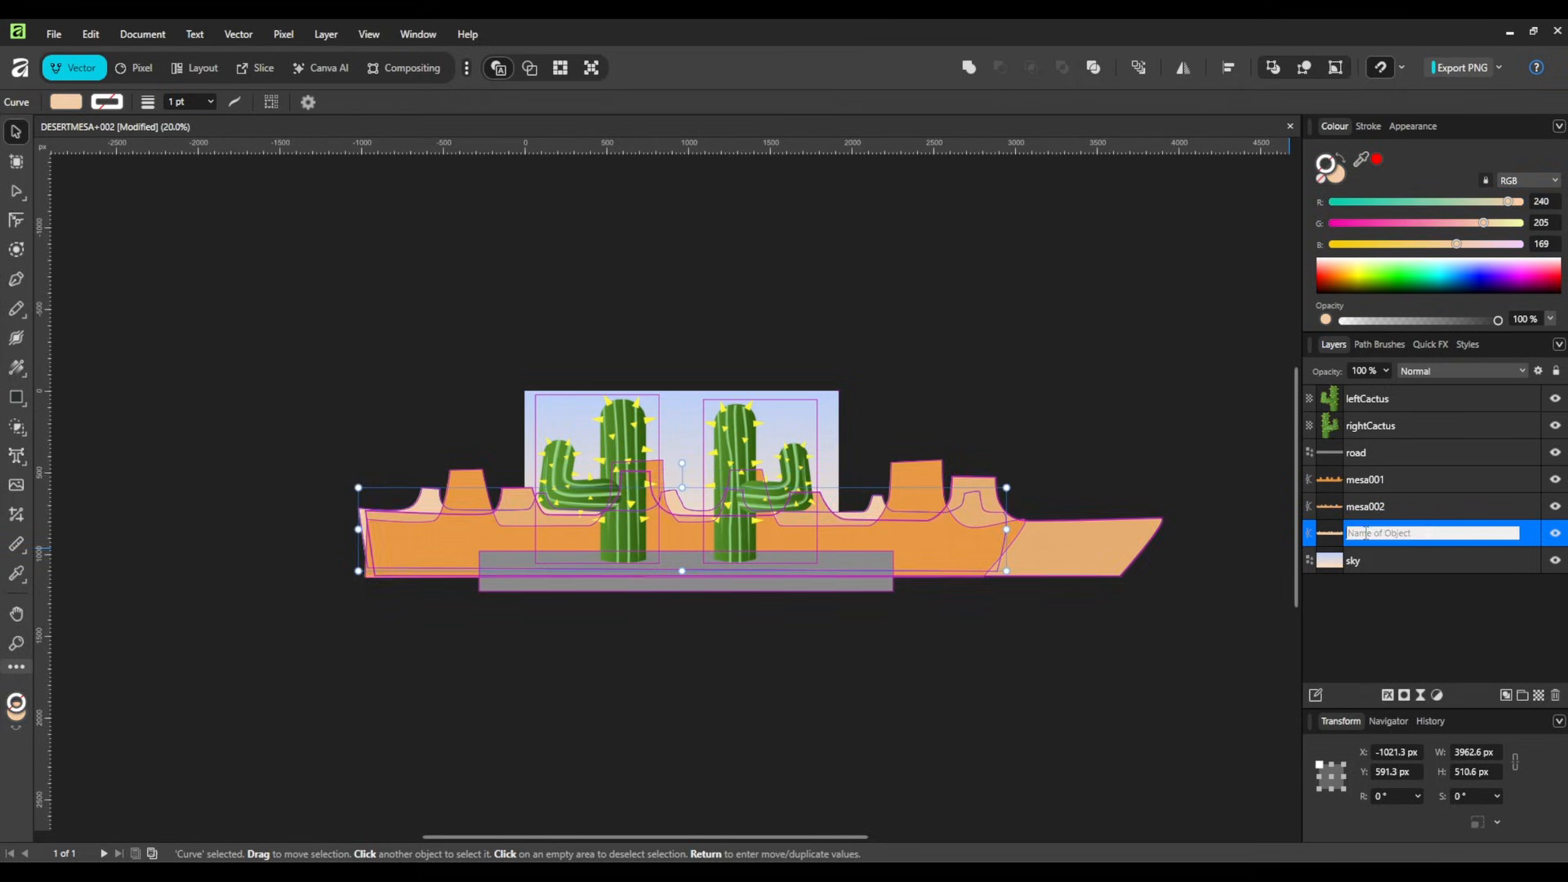
pyautogui.write('mesa00')
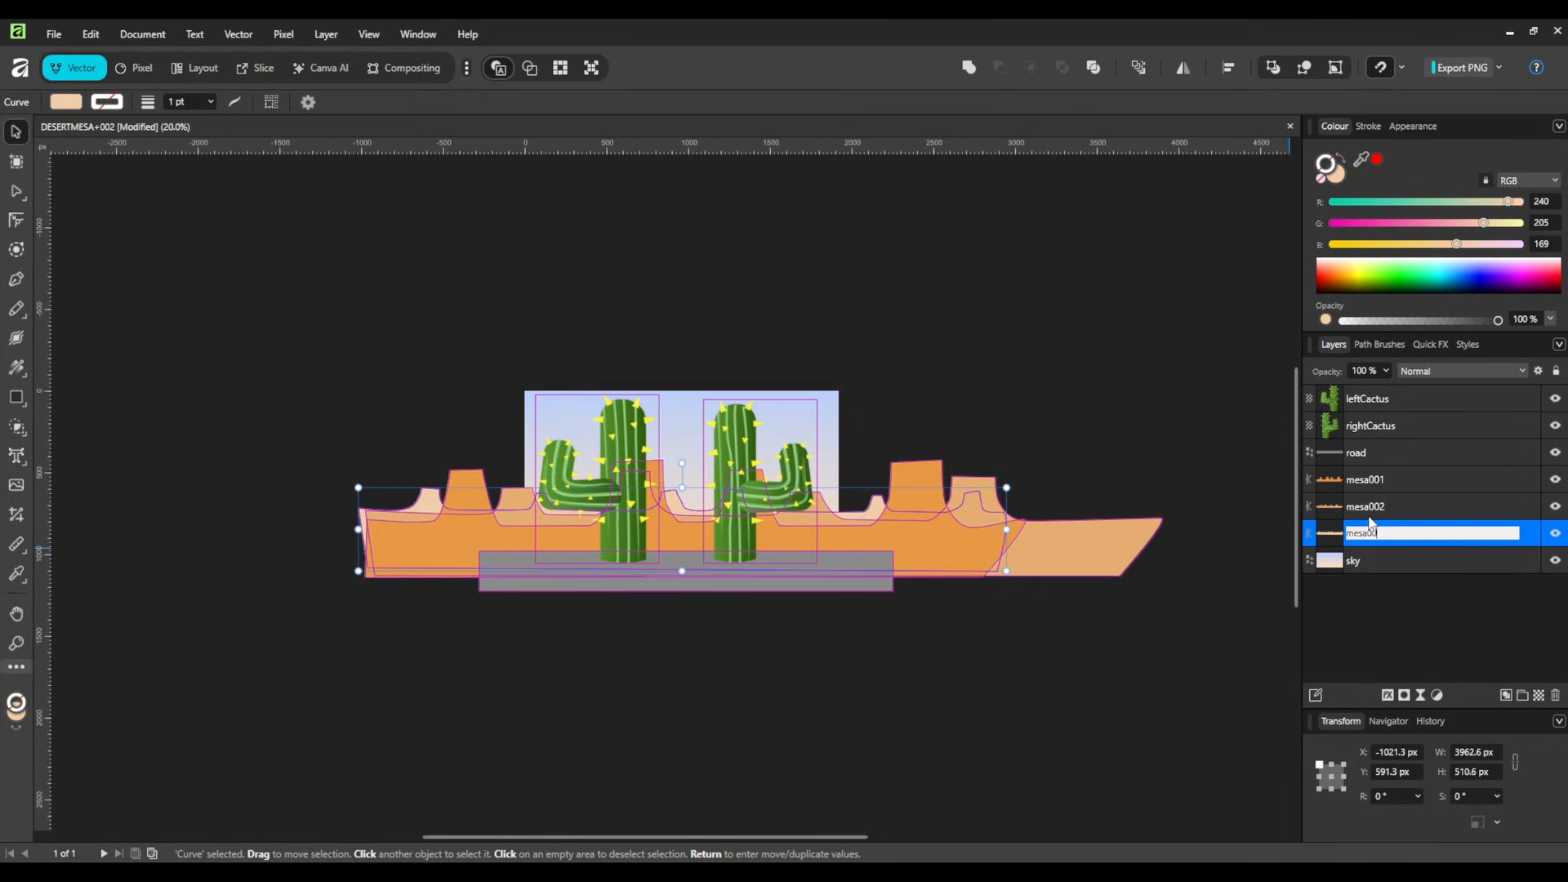
pyautogui.write('3')
pyautogui.press('Return')
# Step: Resize the canvas to 3840 × 2160 px with the proportions linked and the anchor at the center
pyautogui.scroll(3, 609, 534)
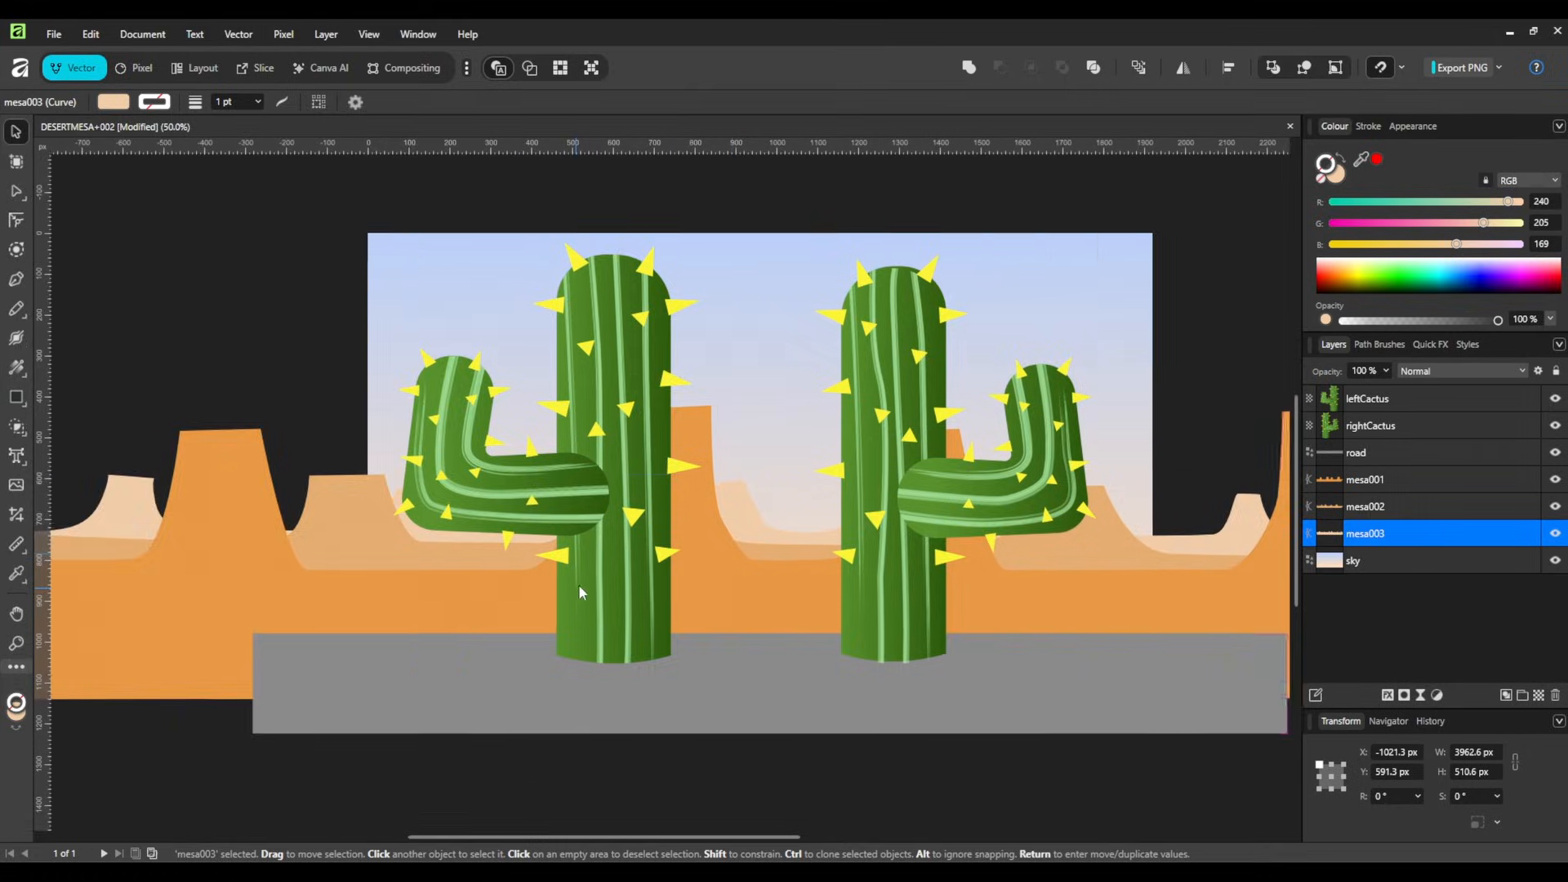
pyautogui.moveTo(580, 592); pyautogui.dragTo(482, 607)
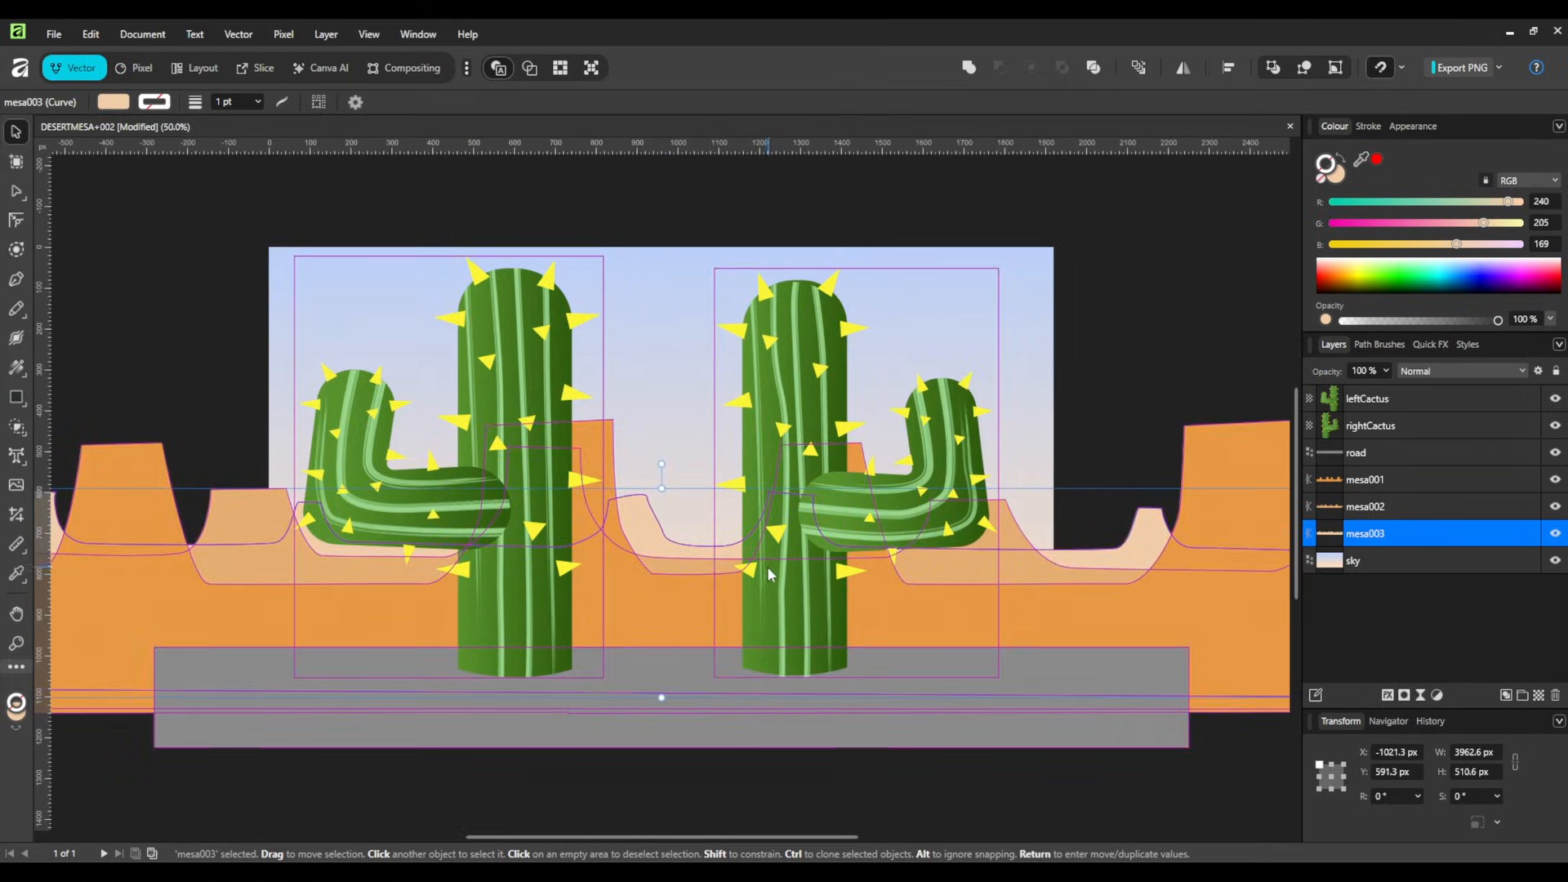
pyautogui.scroll(-3, 767, 580)
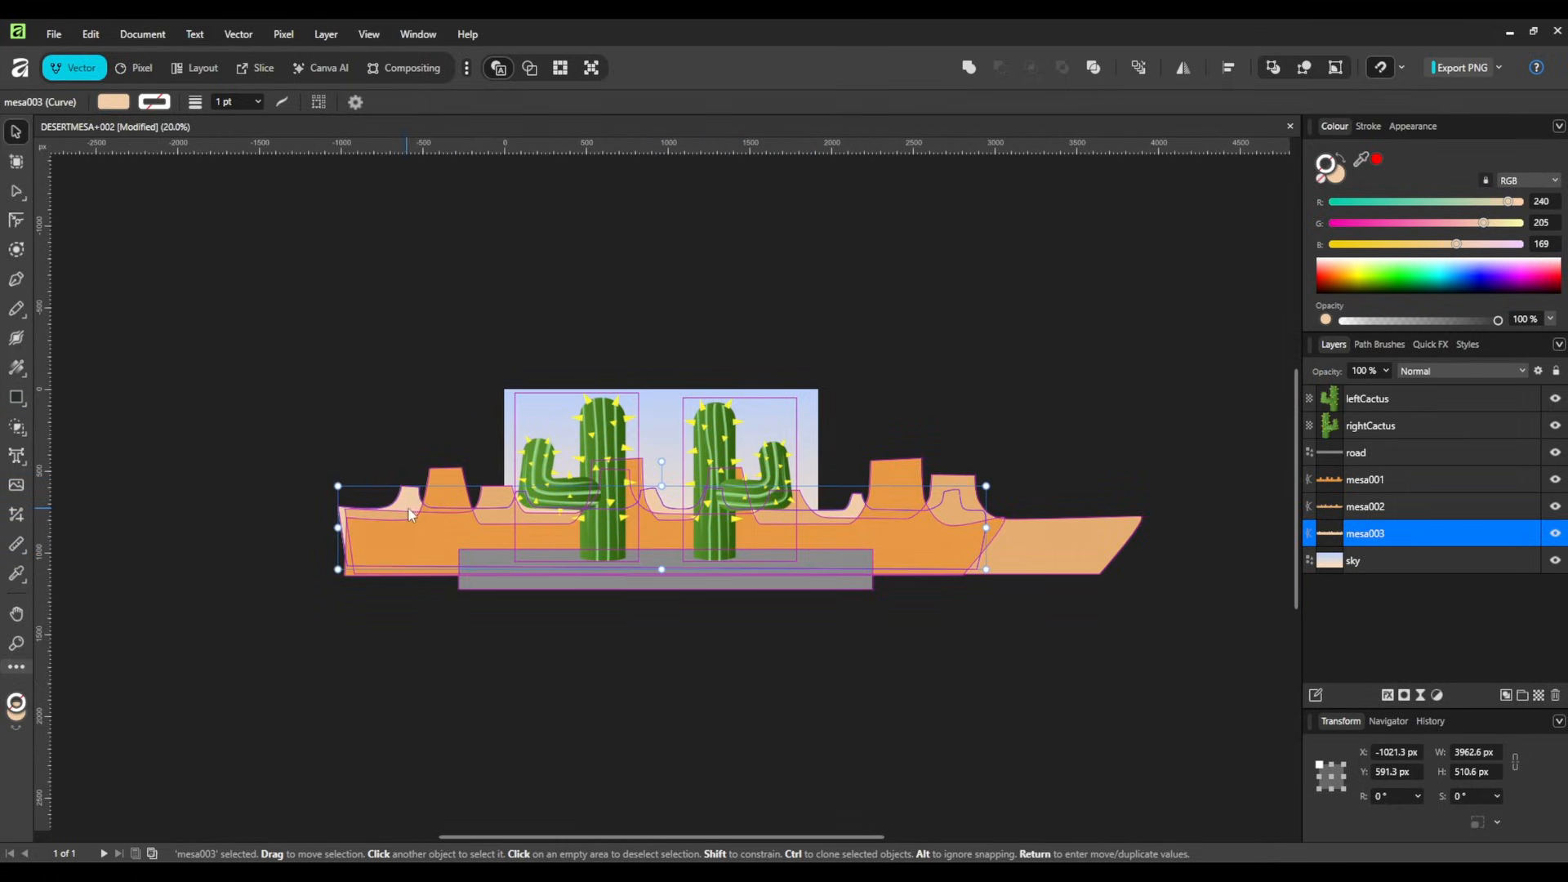
pyautogui.click(124, 37)
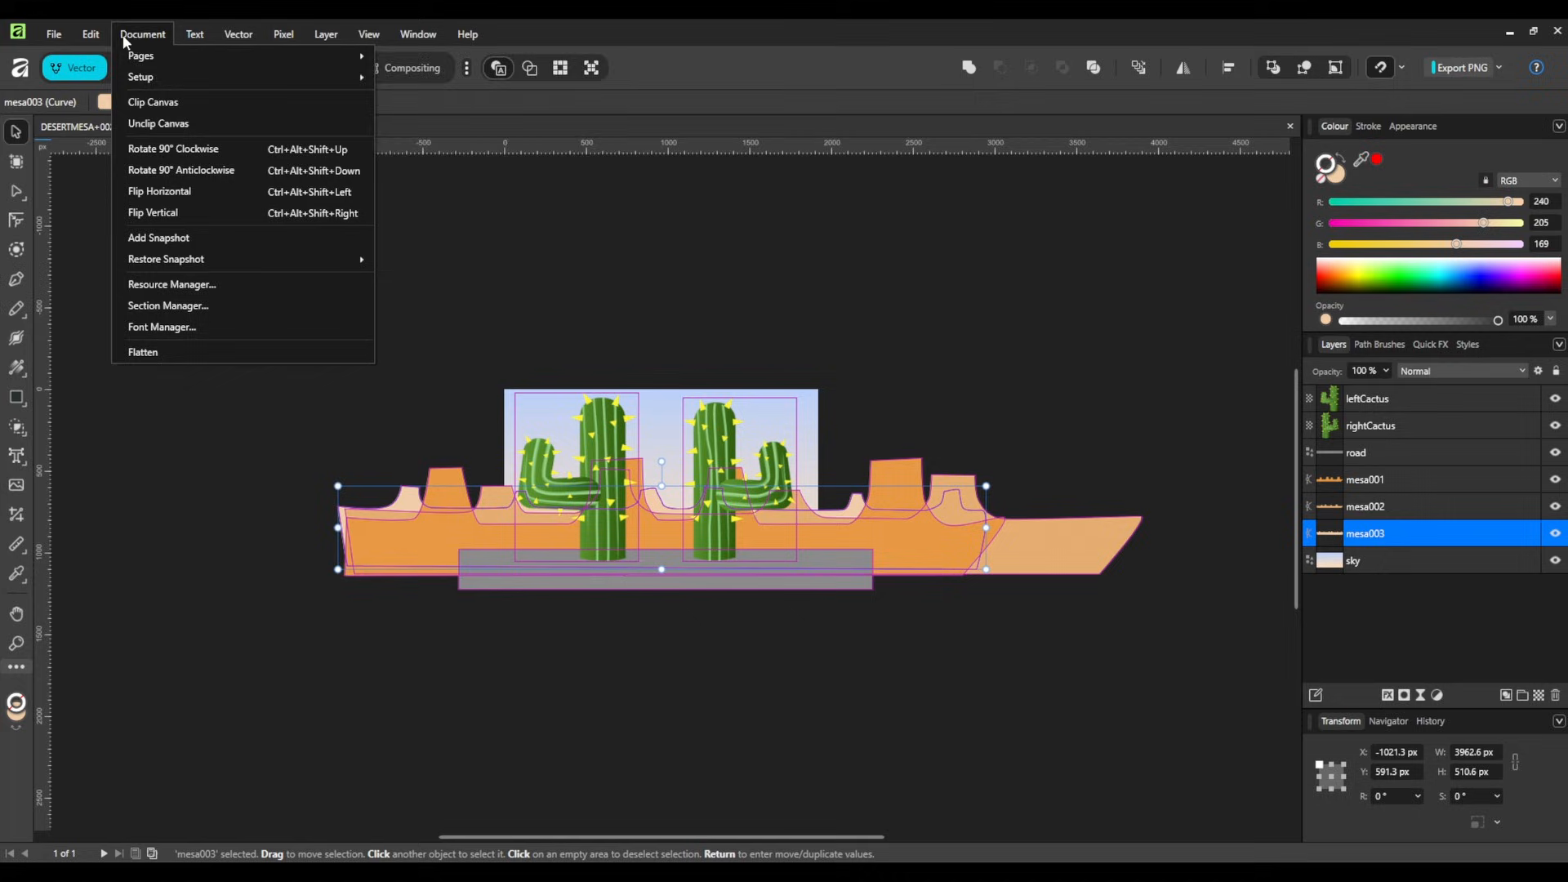
pyautogui.moveTo(157, 82)
pyautogui.moveTo(403, 150)
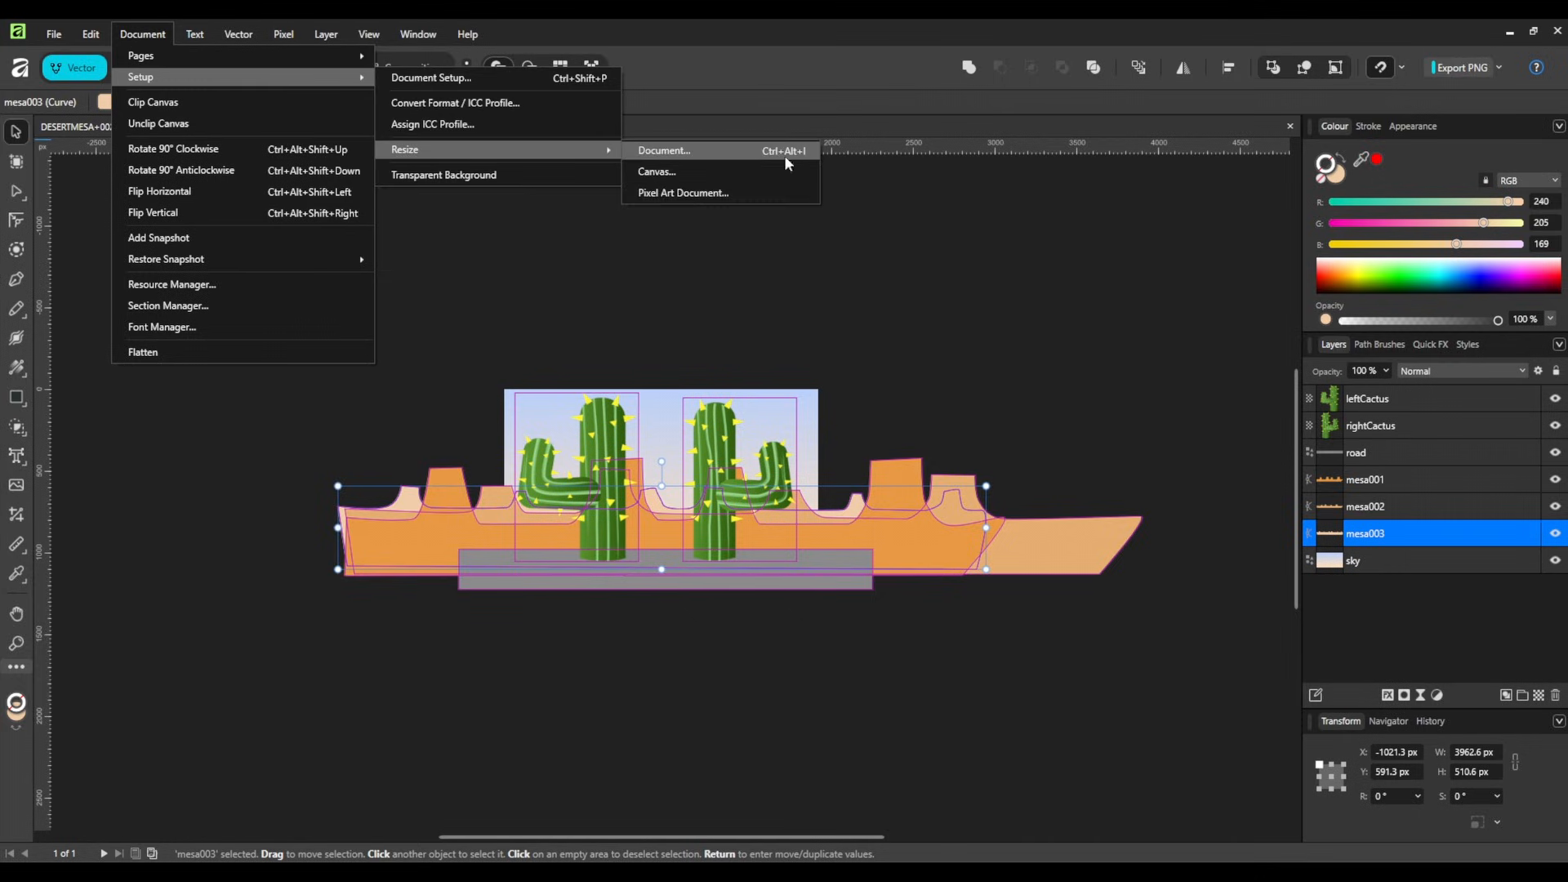
pyautogui.click(696, 172)
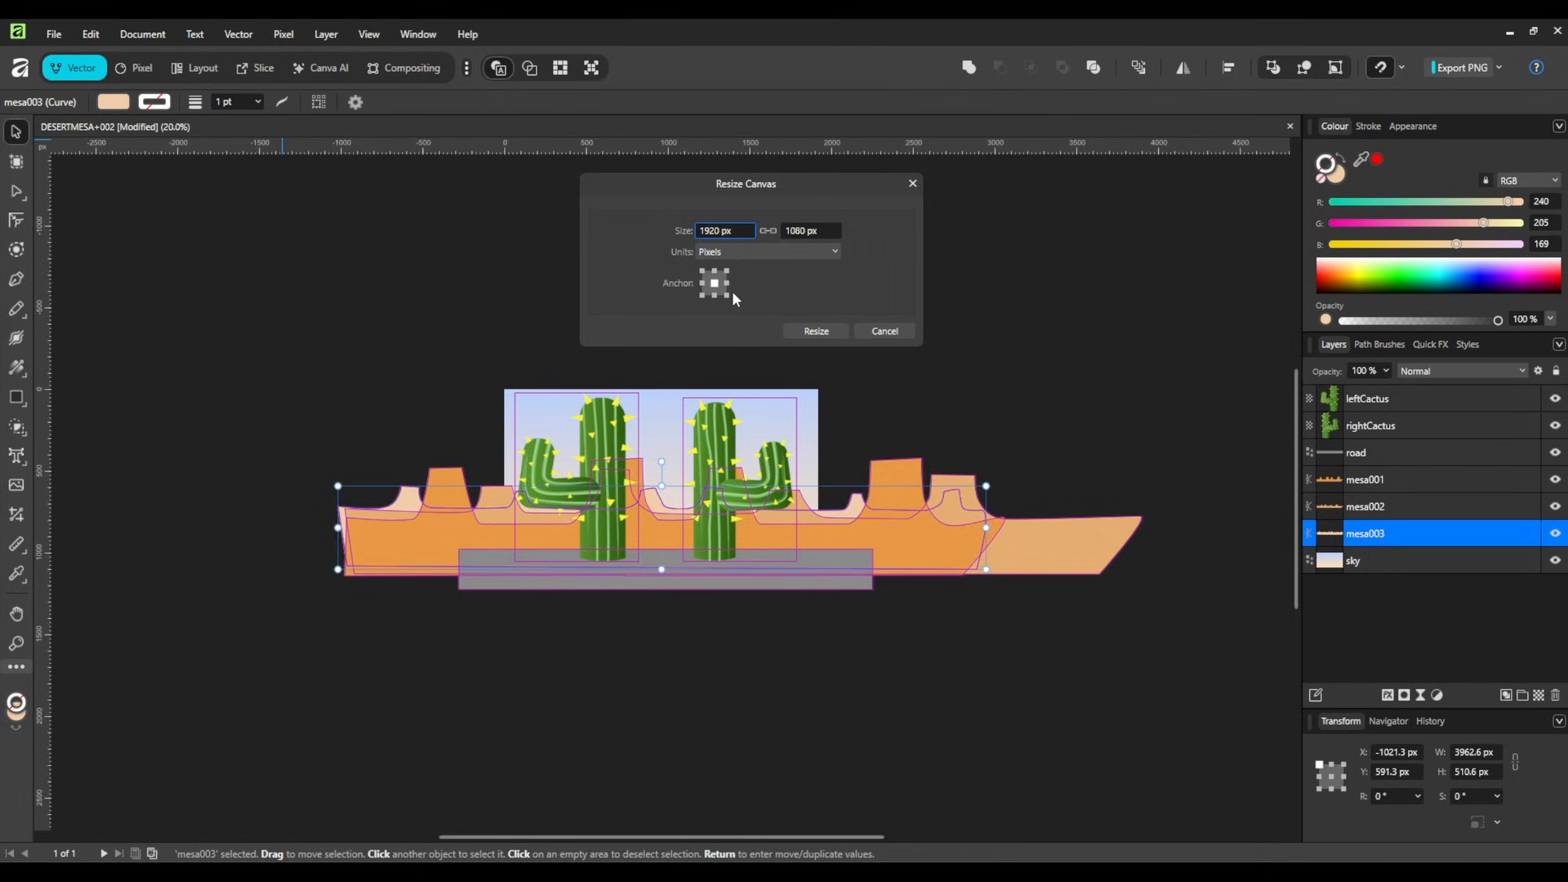
pyautogui.click(789, 233)
pyautogui.write('2160')
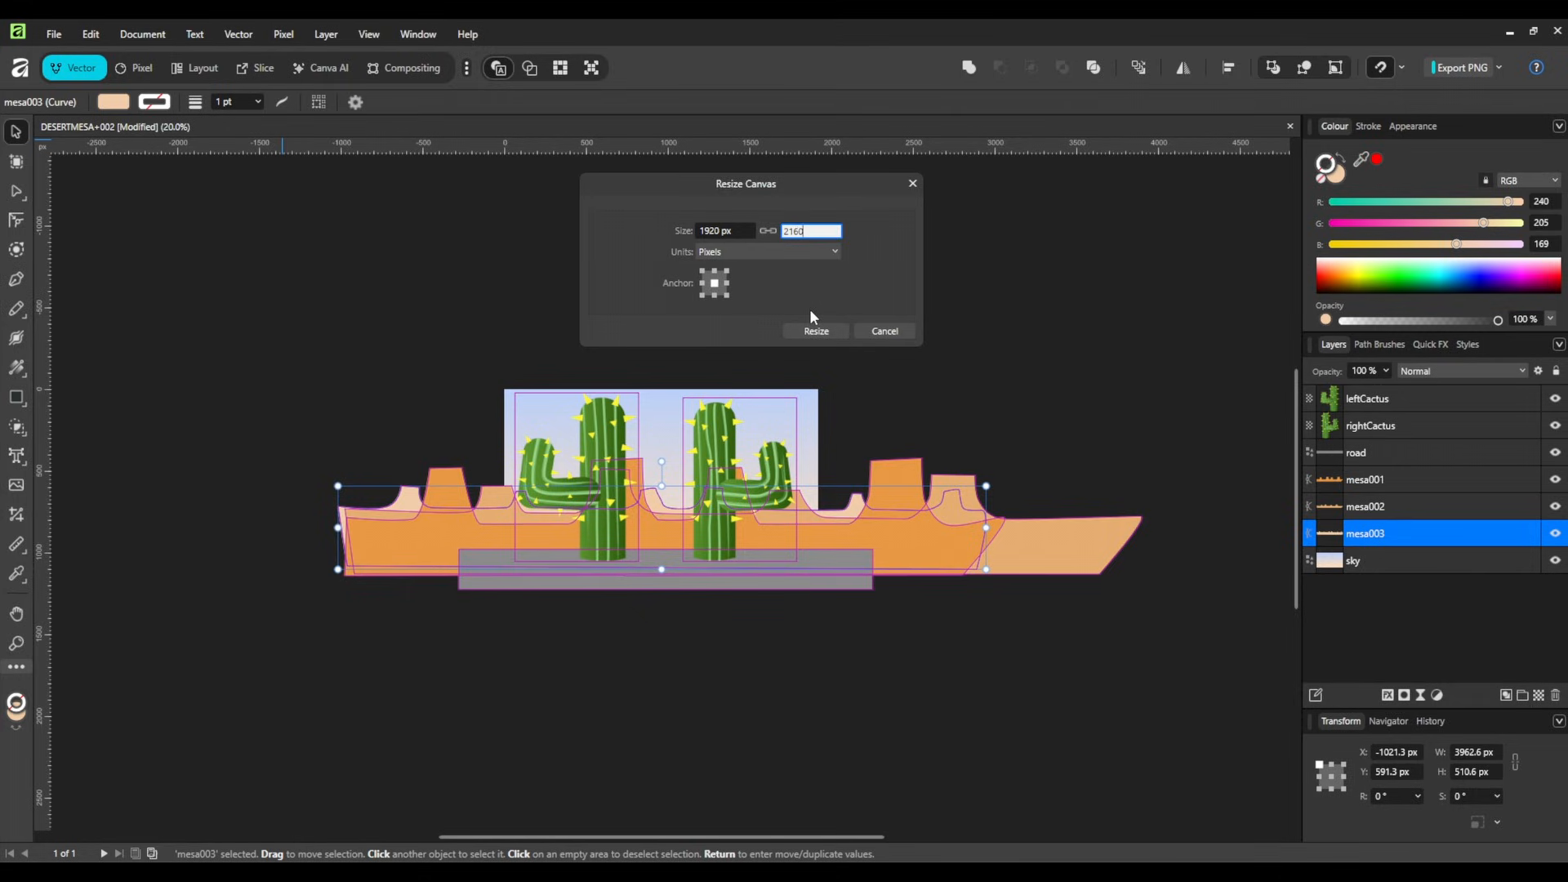
pyautogui.click(816, 331)
# Step: Resize the canvas to a width of 4096 px, and in a second resize widen it to 7000 px
pyautogui.scroll(3, 776, 403)
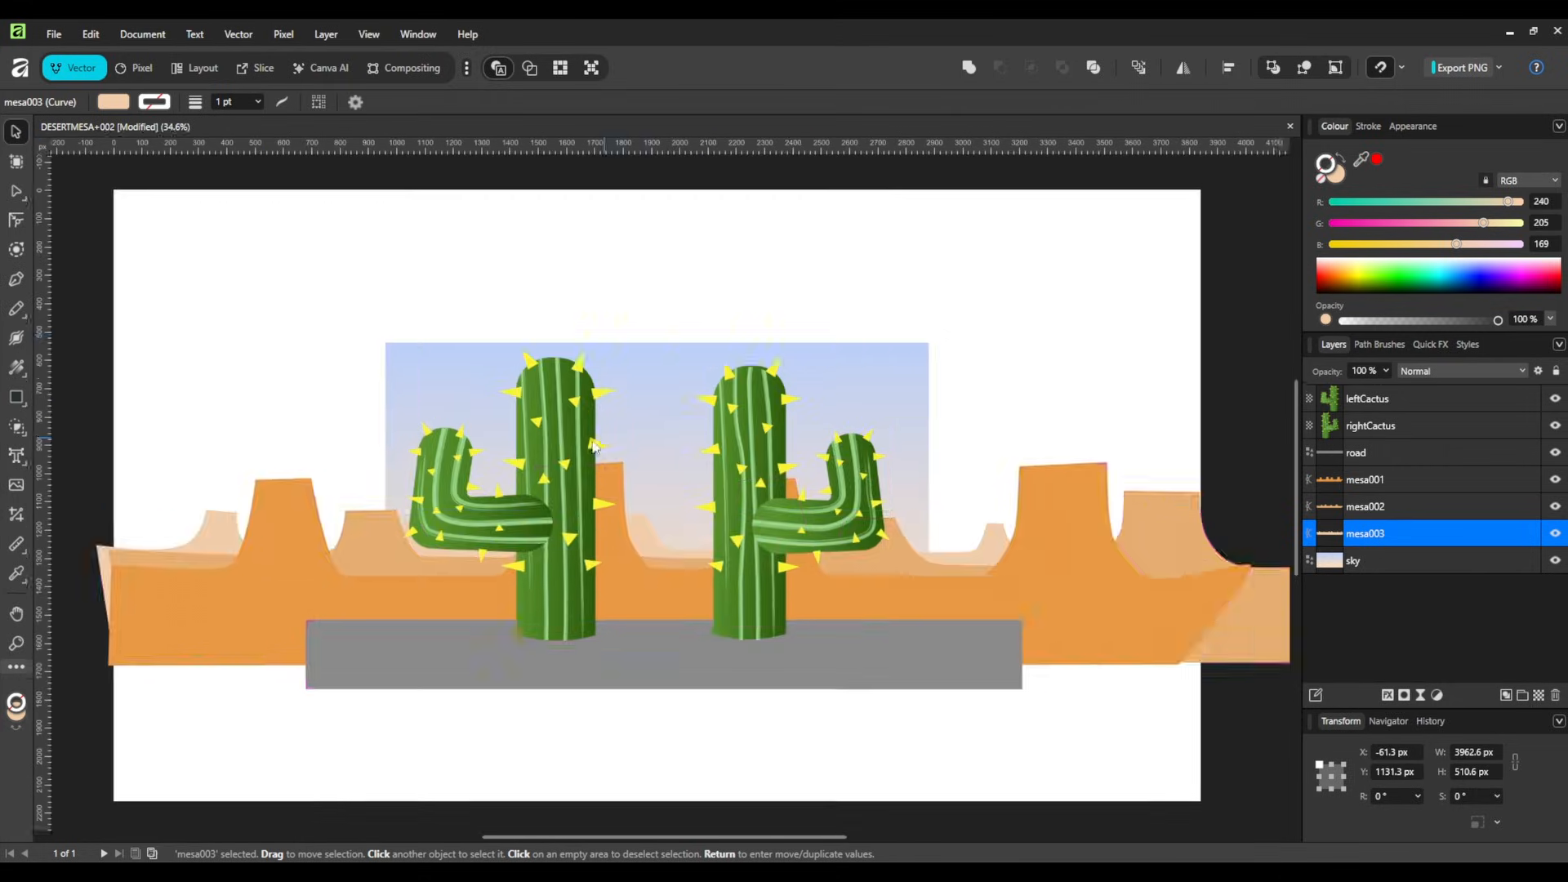
pyautogui.moveTo(776, 402); pyautogui.dragTo(656, 438)
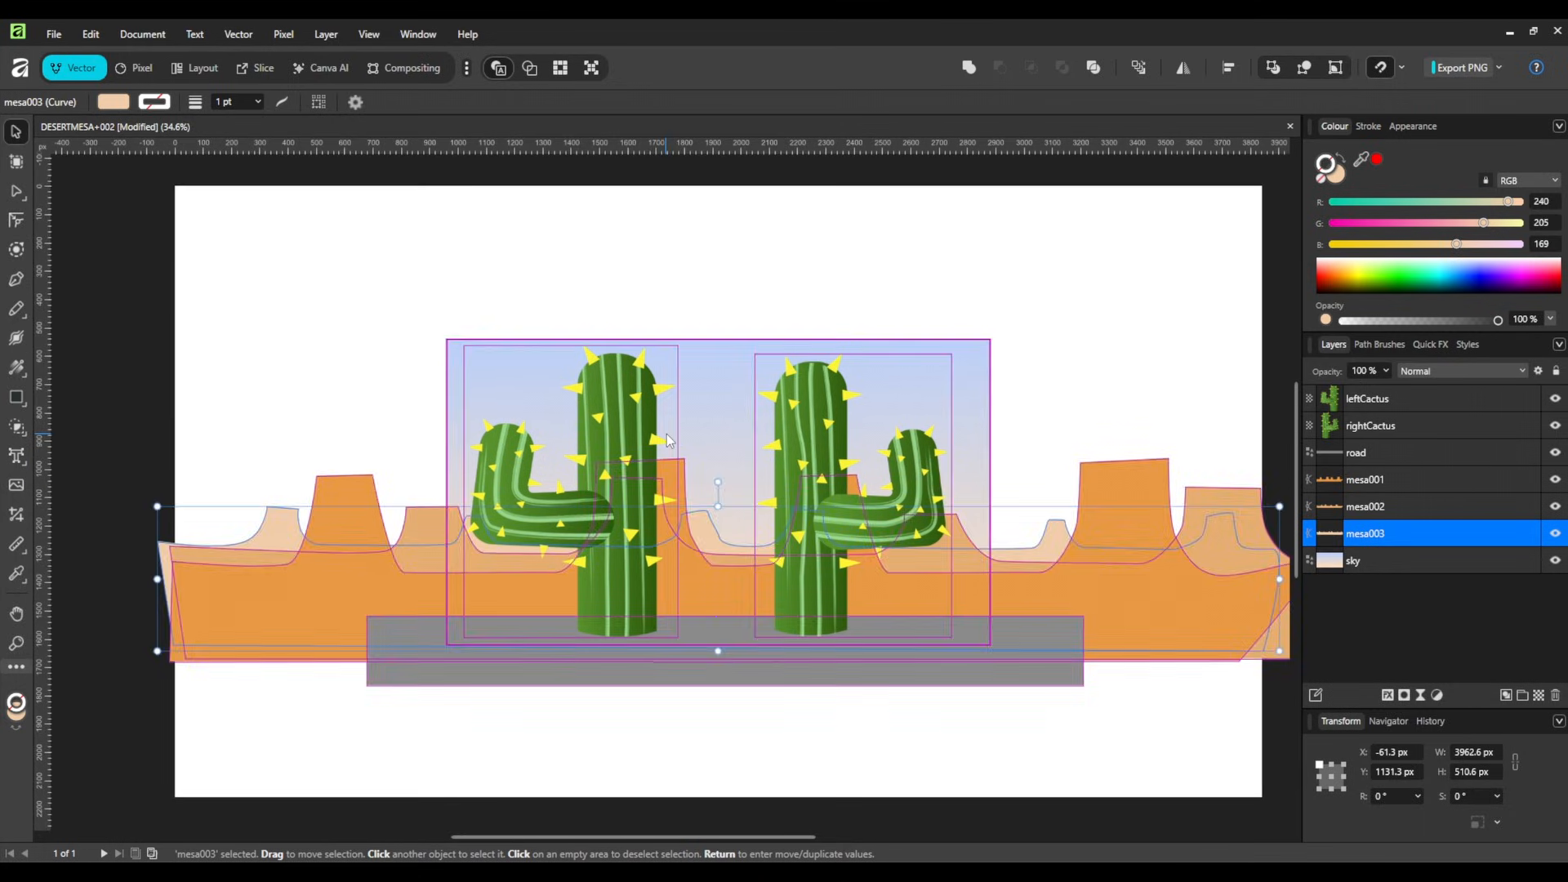
pyautogui.click(143, 34)
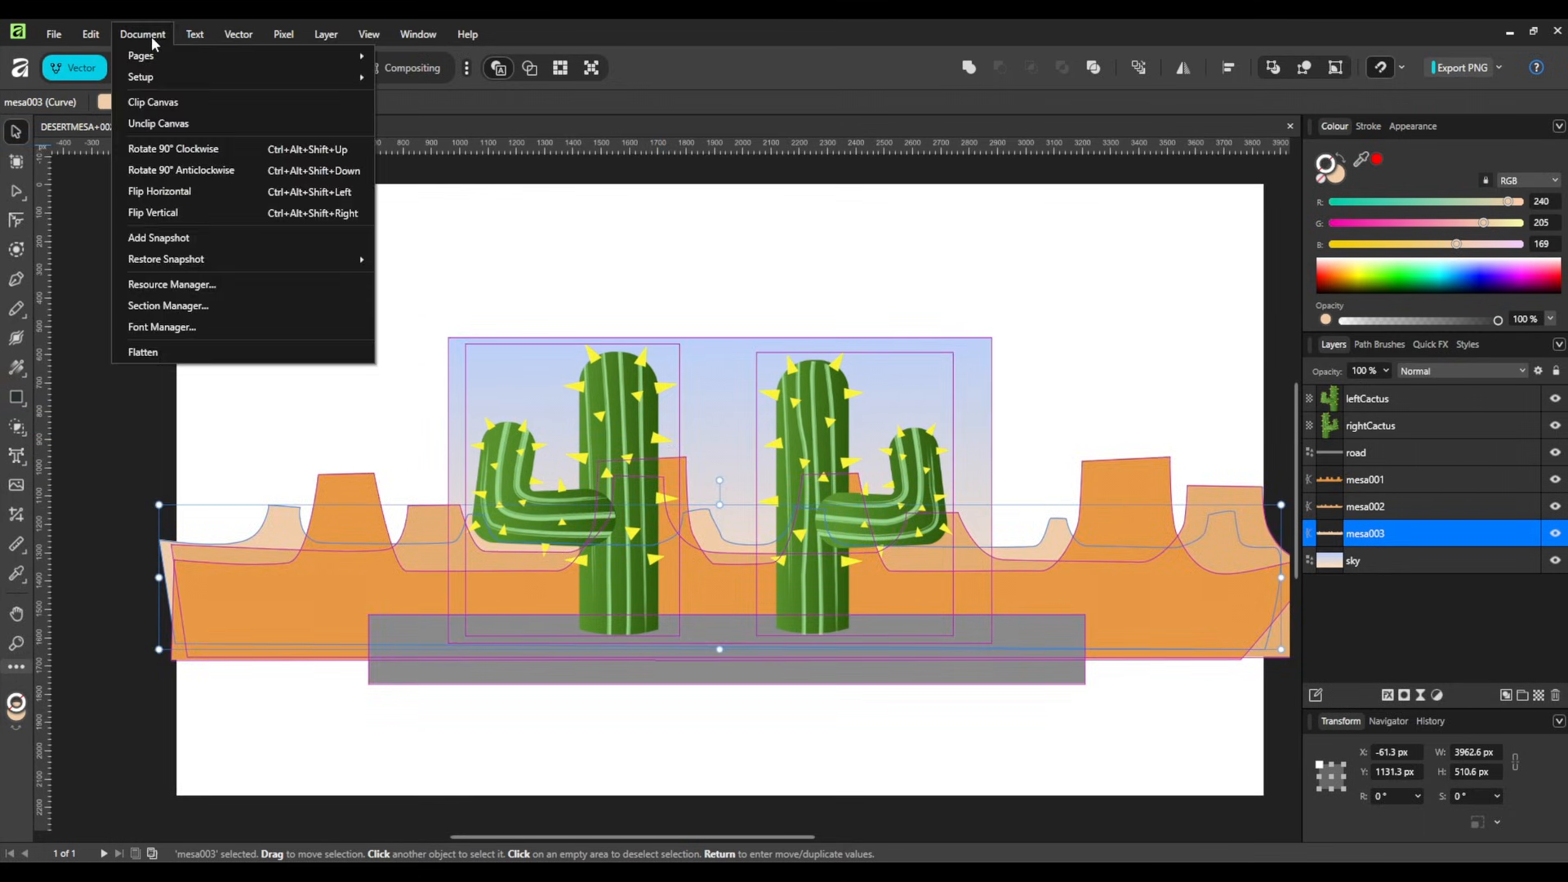
pyautogui.moveTo(245, 85)
pyautogui.moveTo(428, 147)
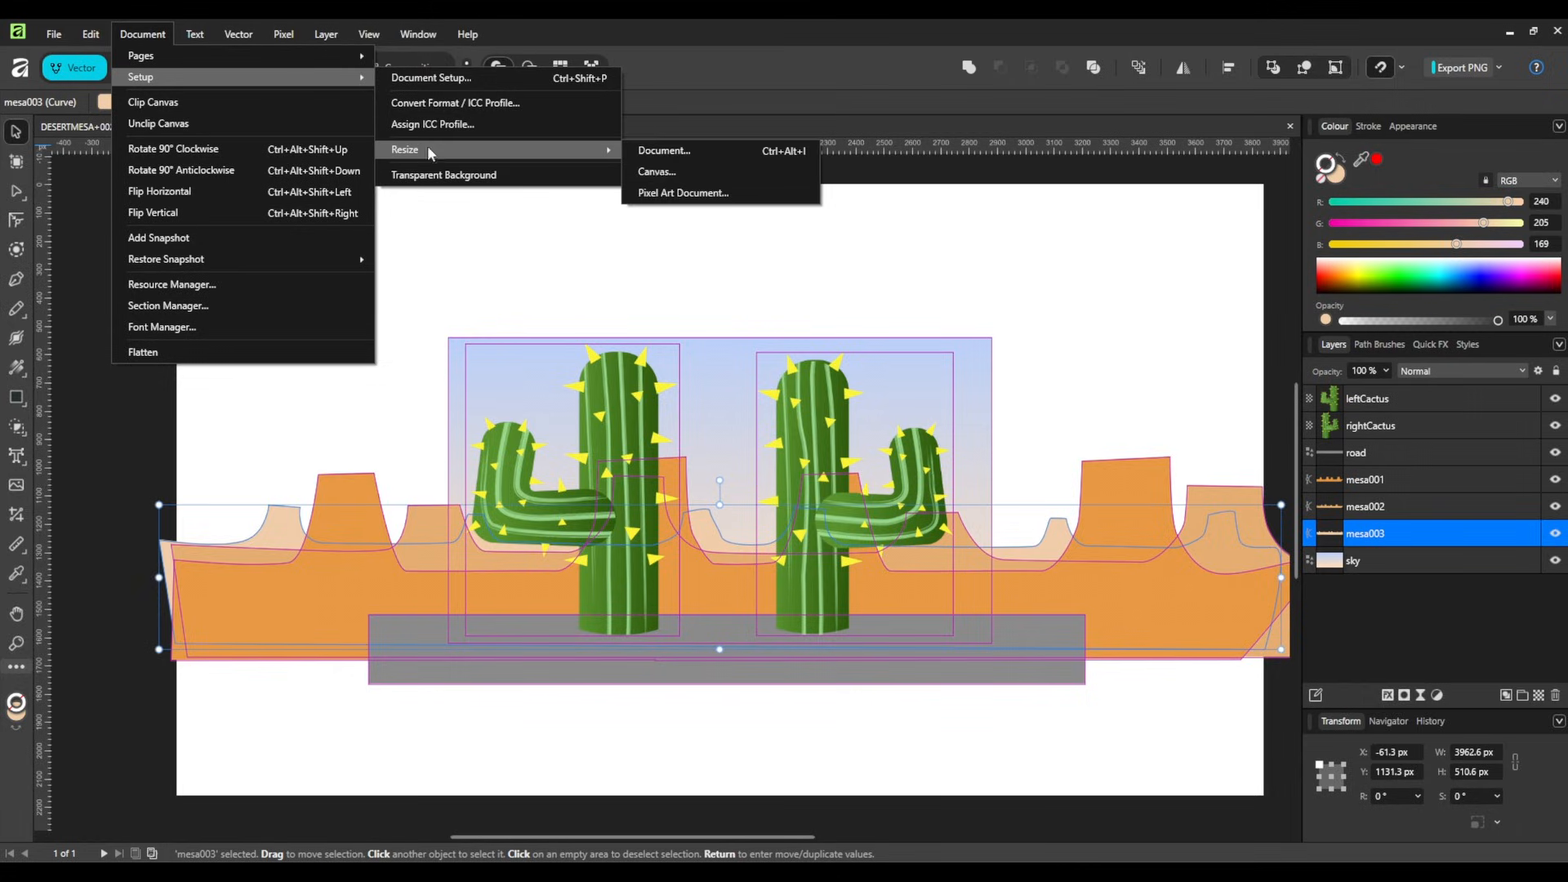
pyautogui.click(699, 172)
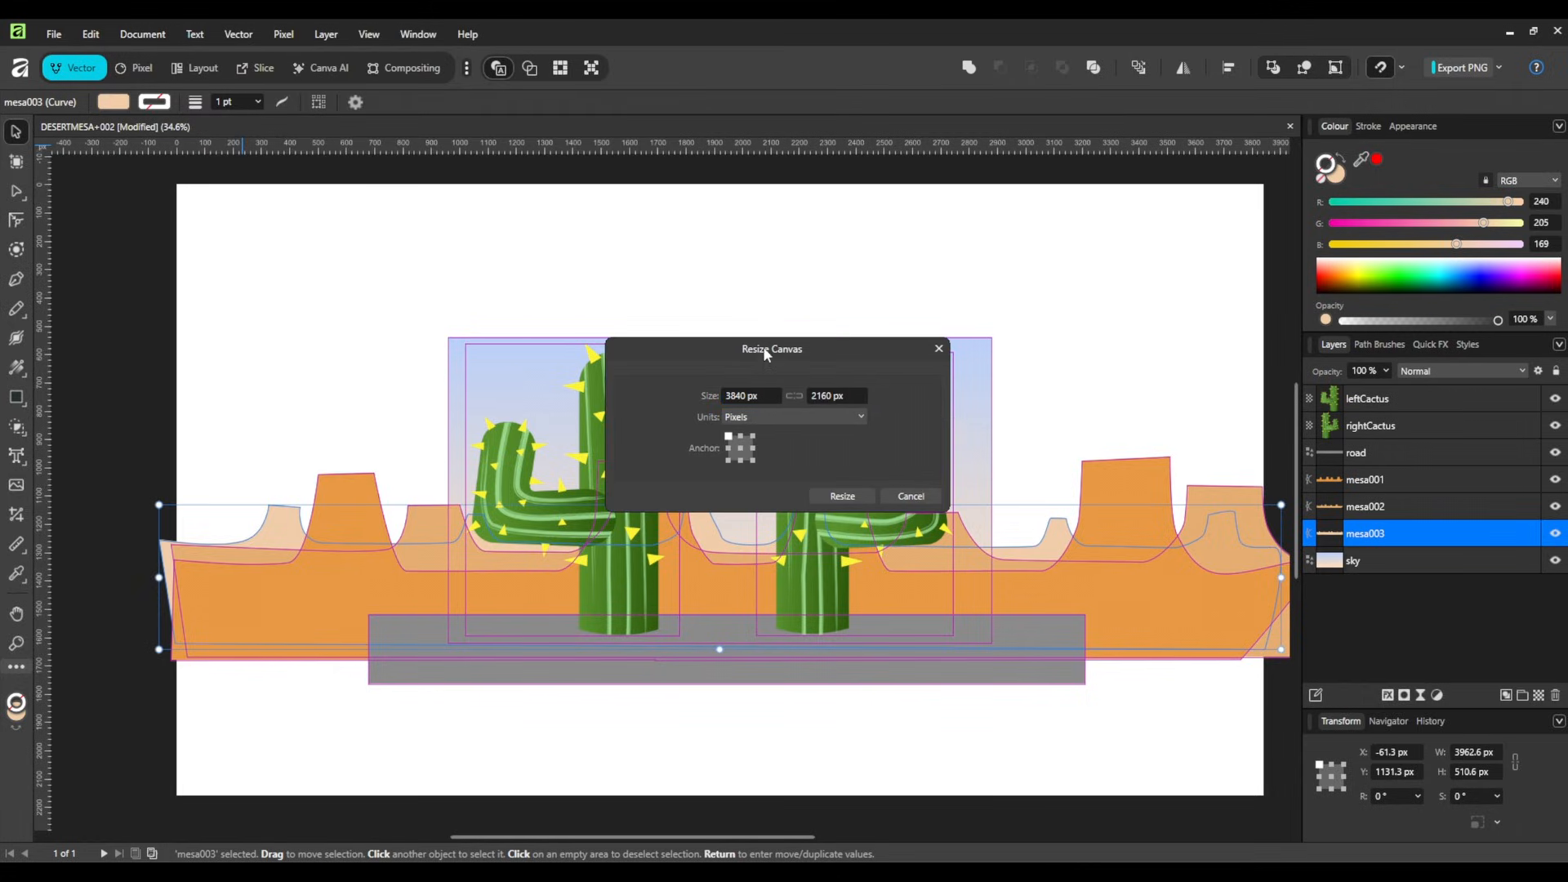
pyautogui.moveTo(765, 351); pyautogui.dragTo(540, 224)
pyautogui.click(513, 264)
pyautogui.write('4096')
pyautogui.press('Return')
pyautogui.write('7000')
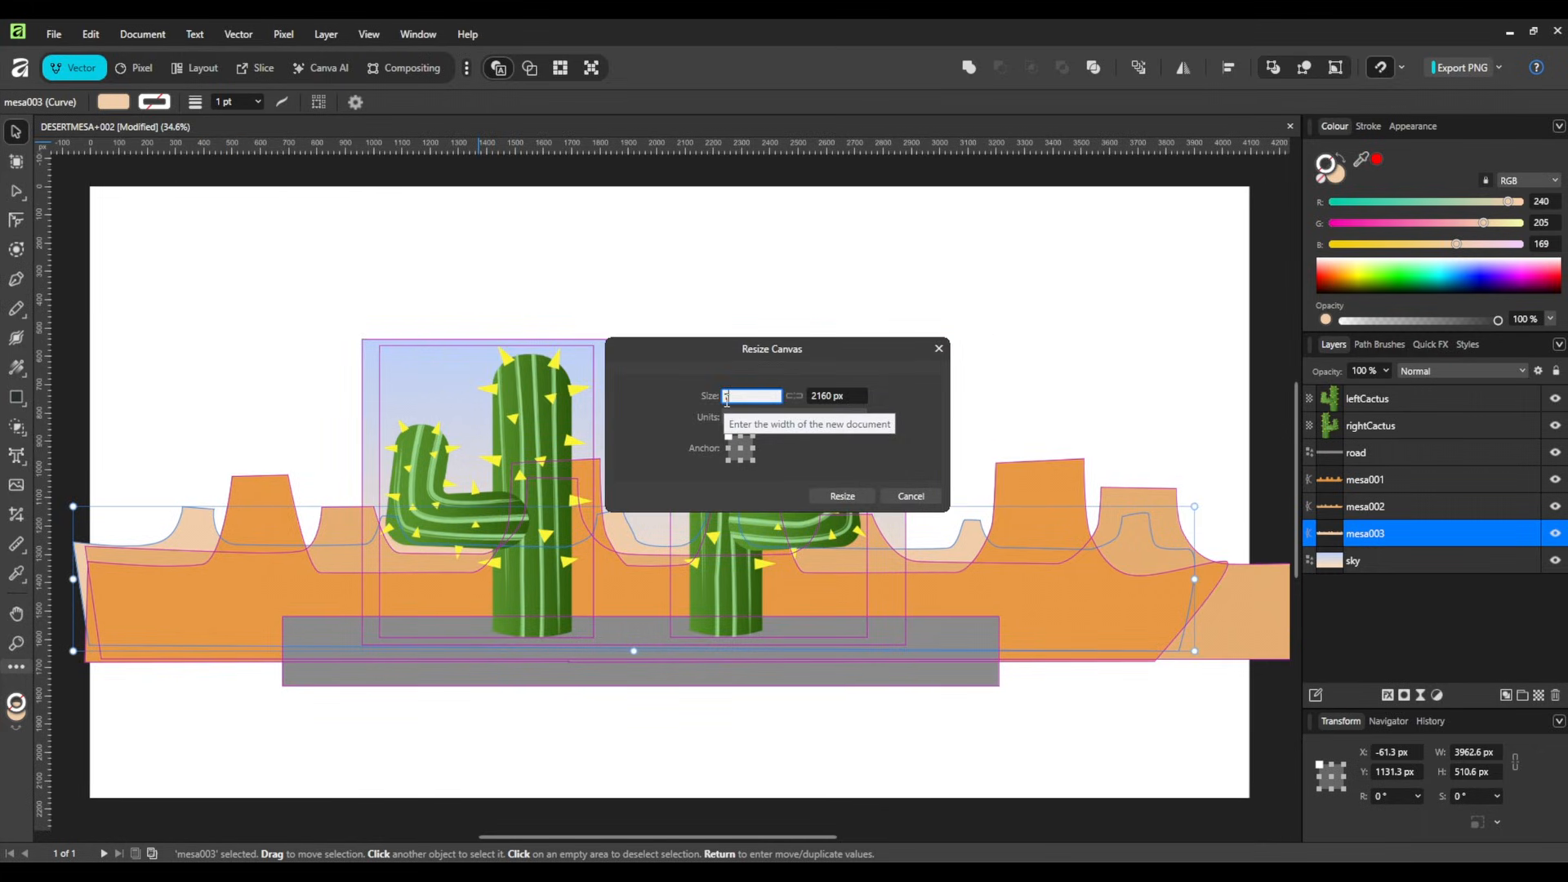
pyautogui.click(845, 496)
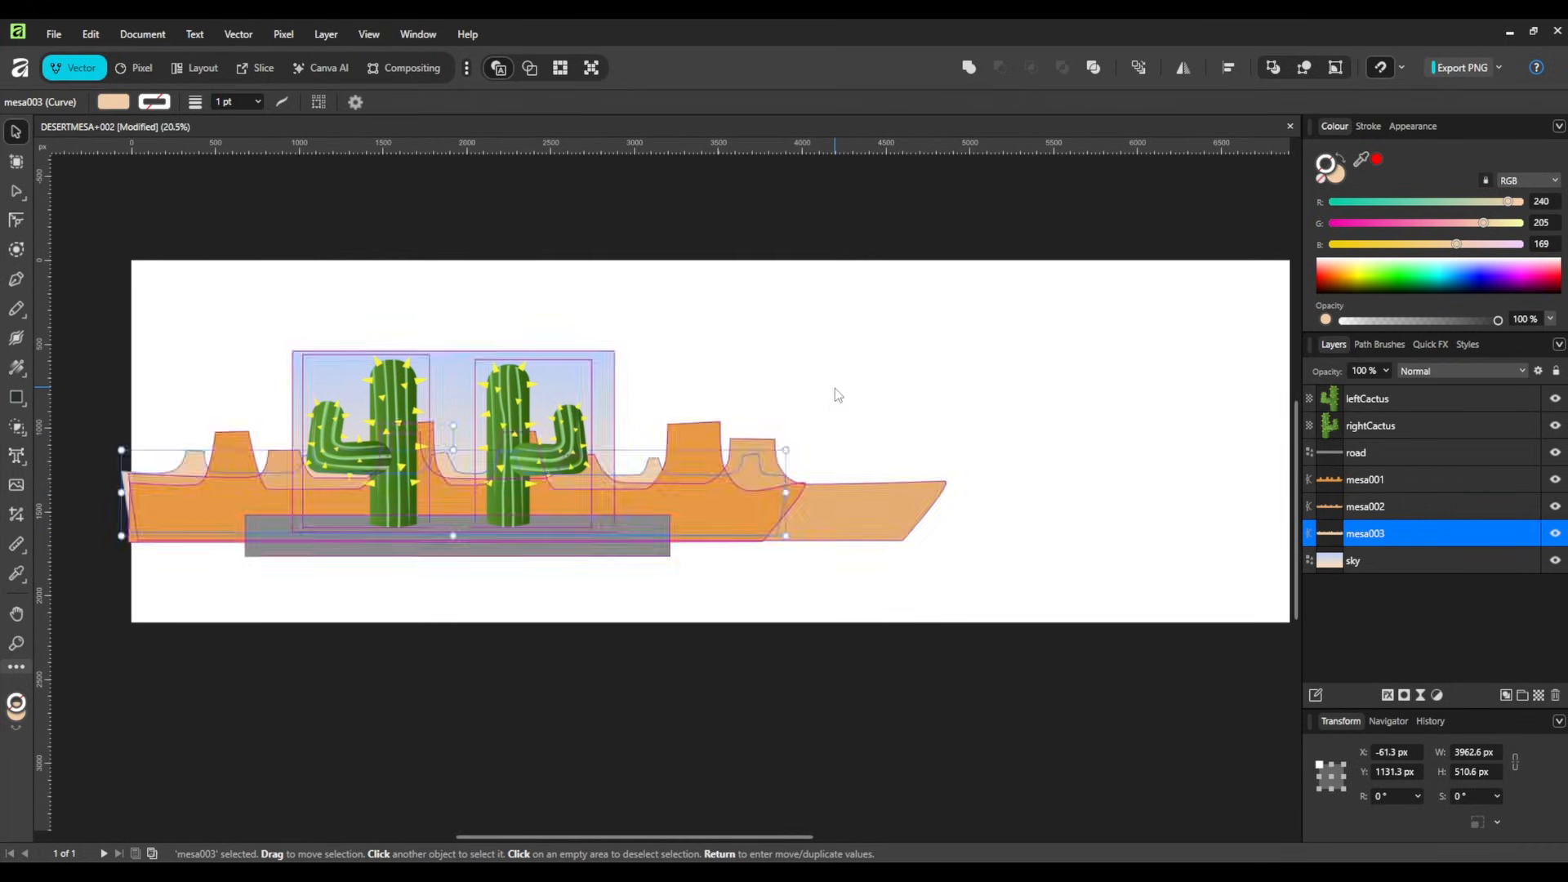
# Step: Move all seven artwork objects together about 1100 px right on the canvas, to an X position of about 1041 px
pyautogui.moveTo(76, 199); pyautogui.dragTo(1157, 829)
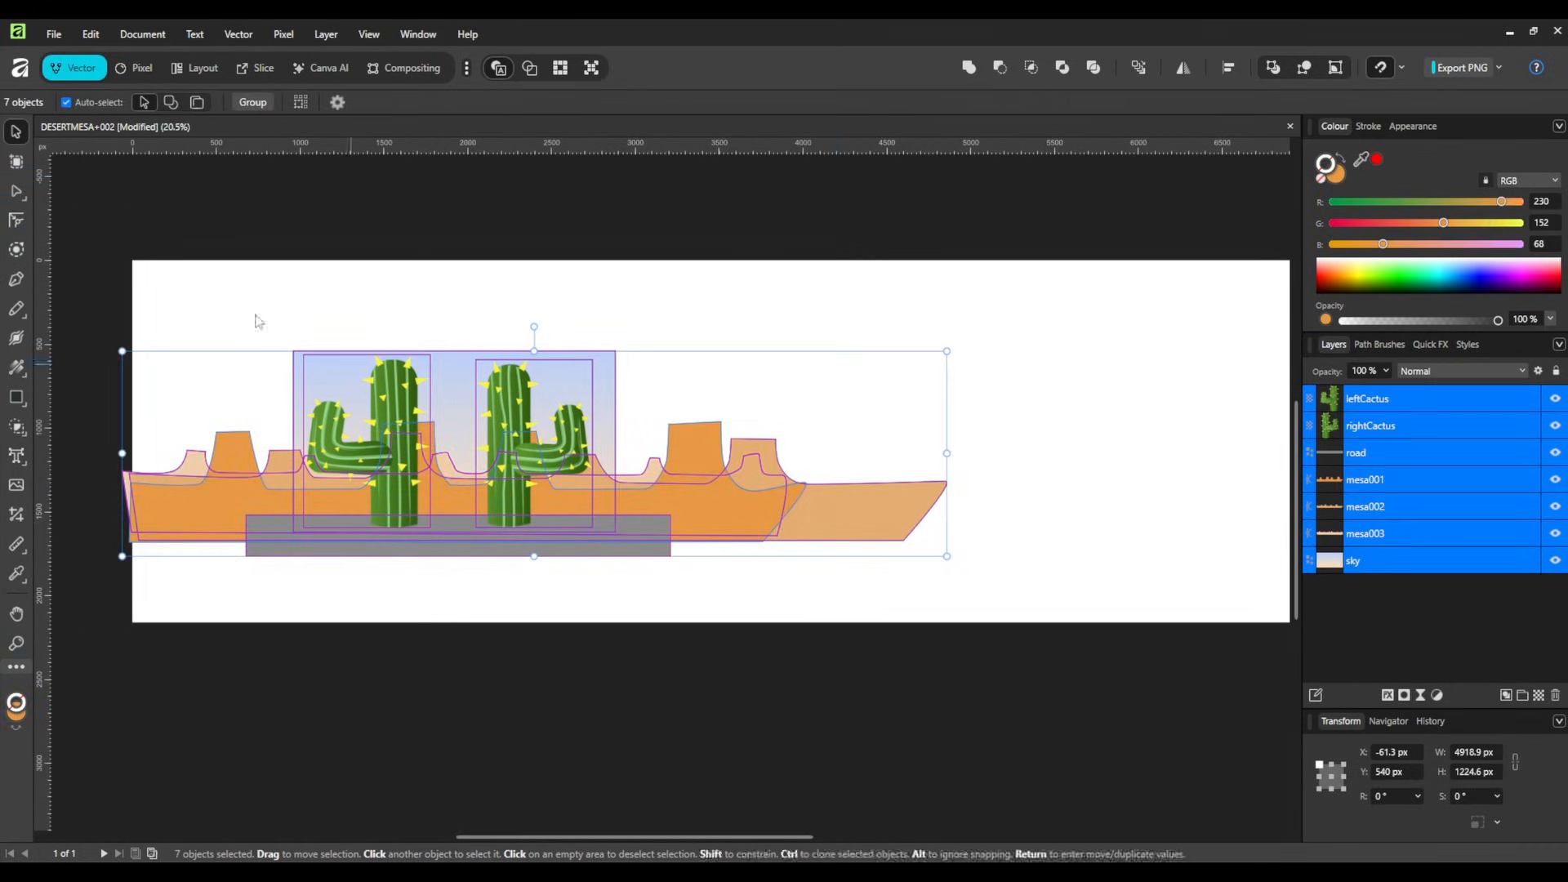
pyautogui.moveTo(460, 500); pyautogui.dragTo(644, 501)
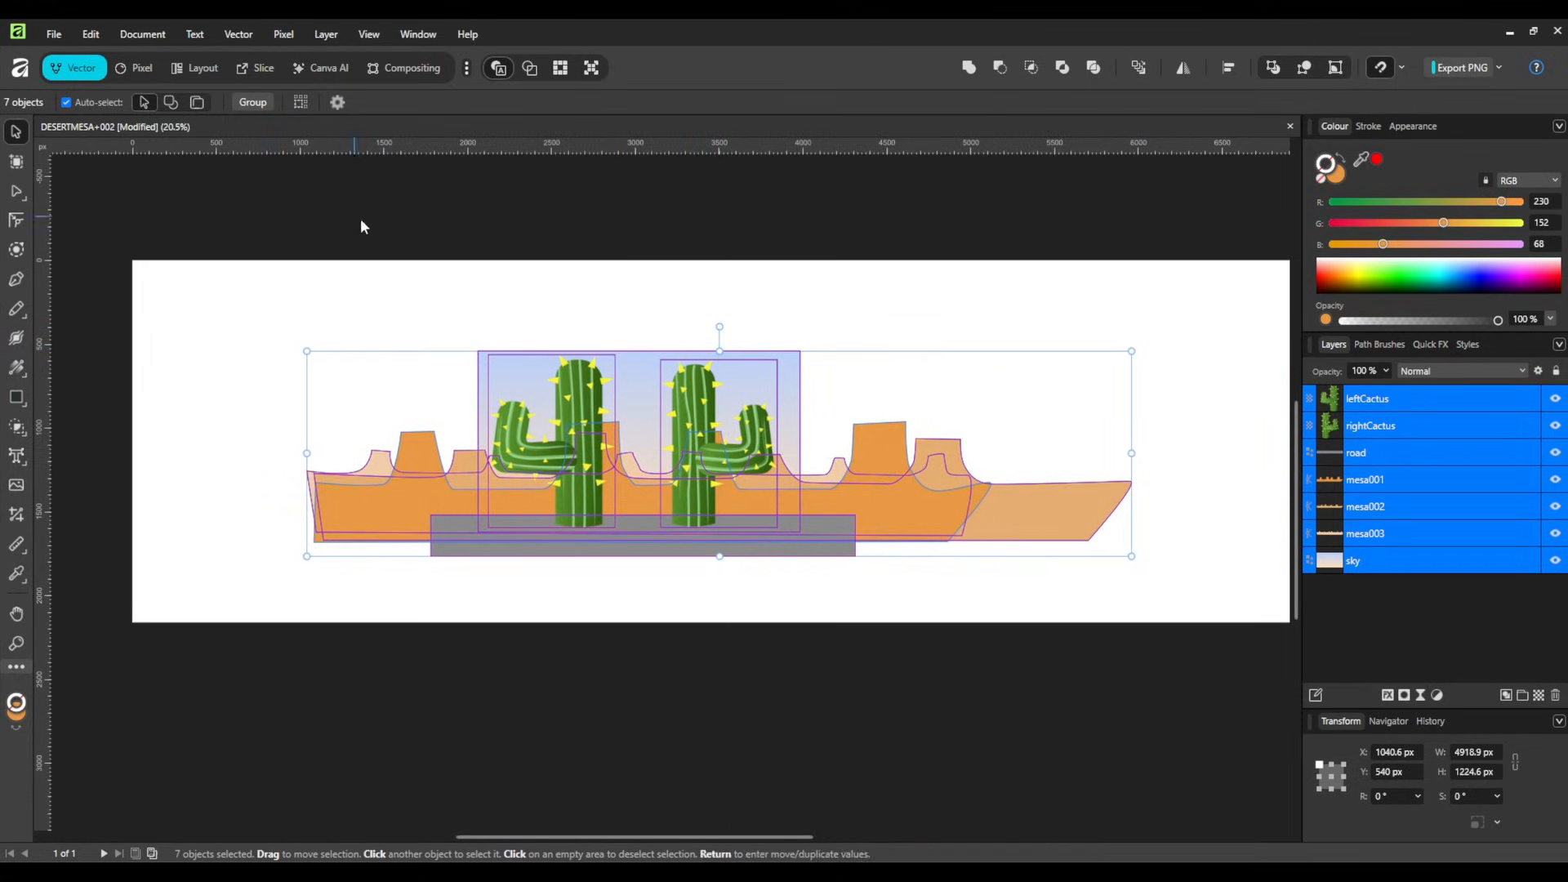
pyautogui.click(972, 675)
# Step: Save the document under the new name DESERTMESA_pak.af in the MESA folder
pyautogui.click(53, 34)
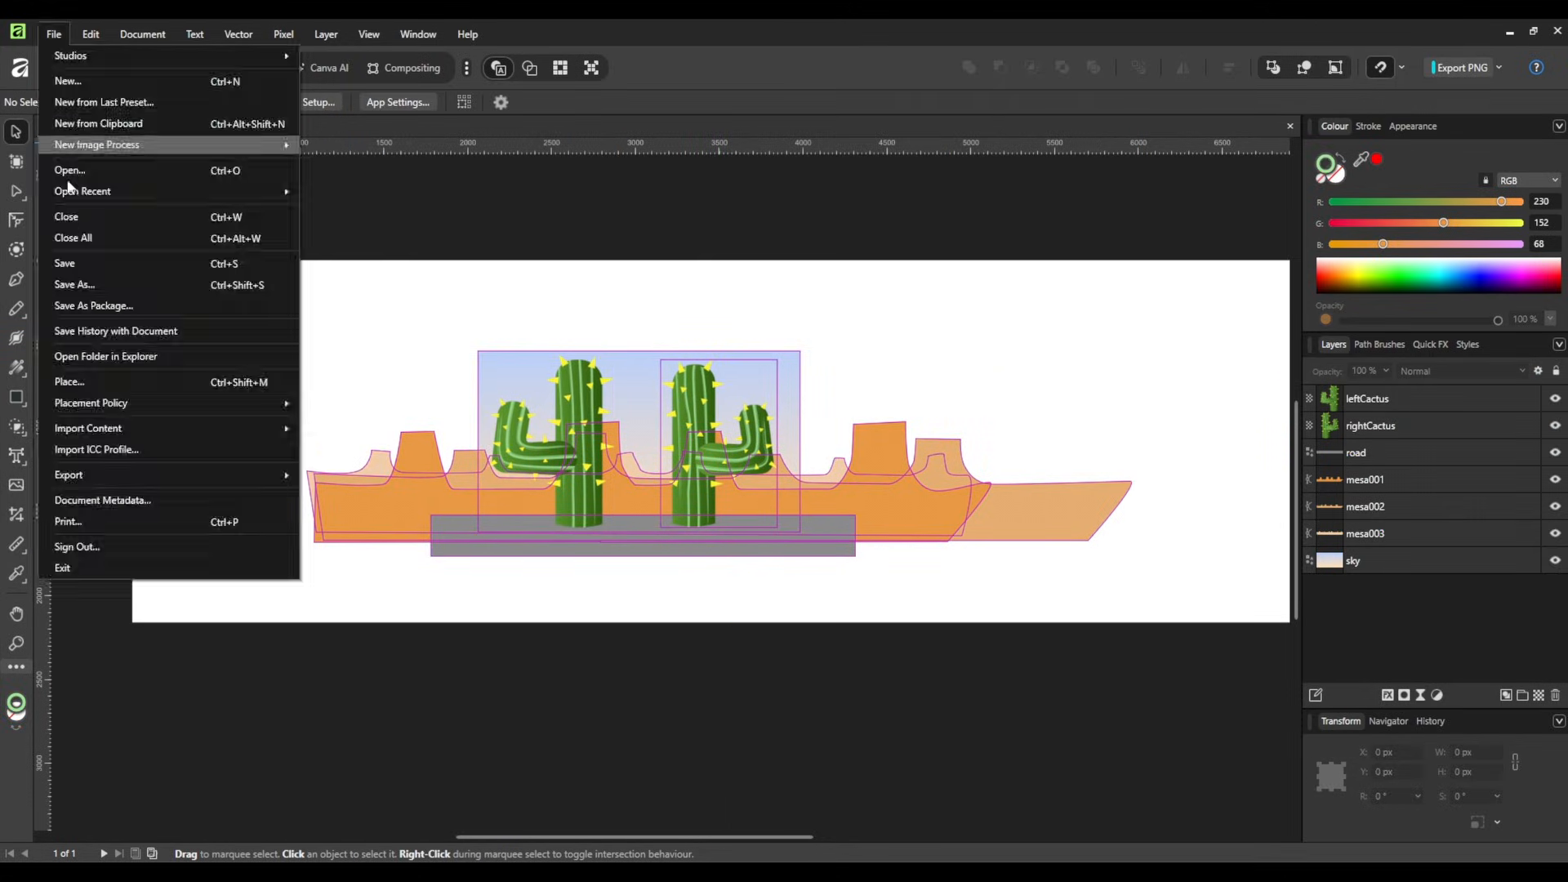
pyautogui.click(80, 286)
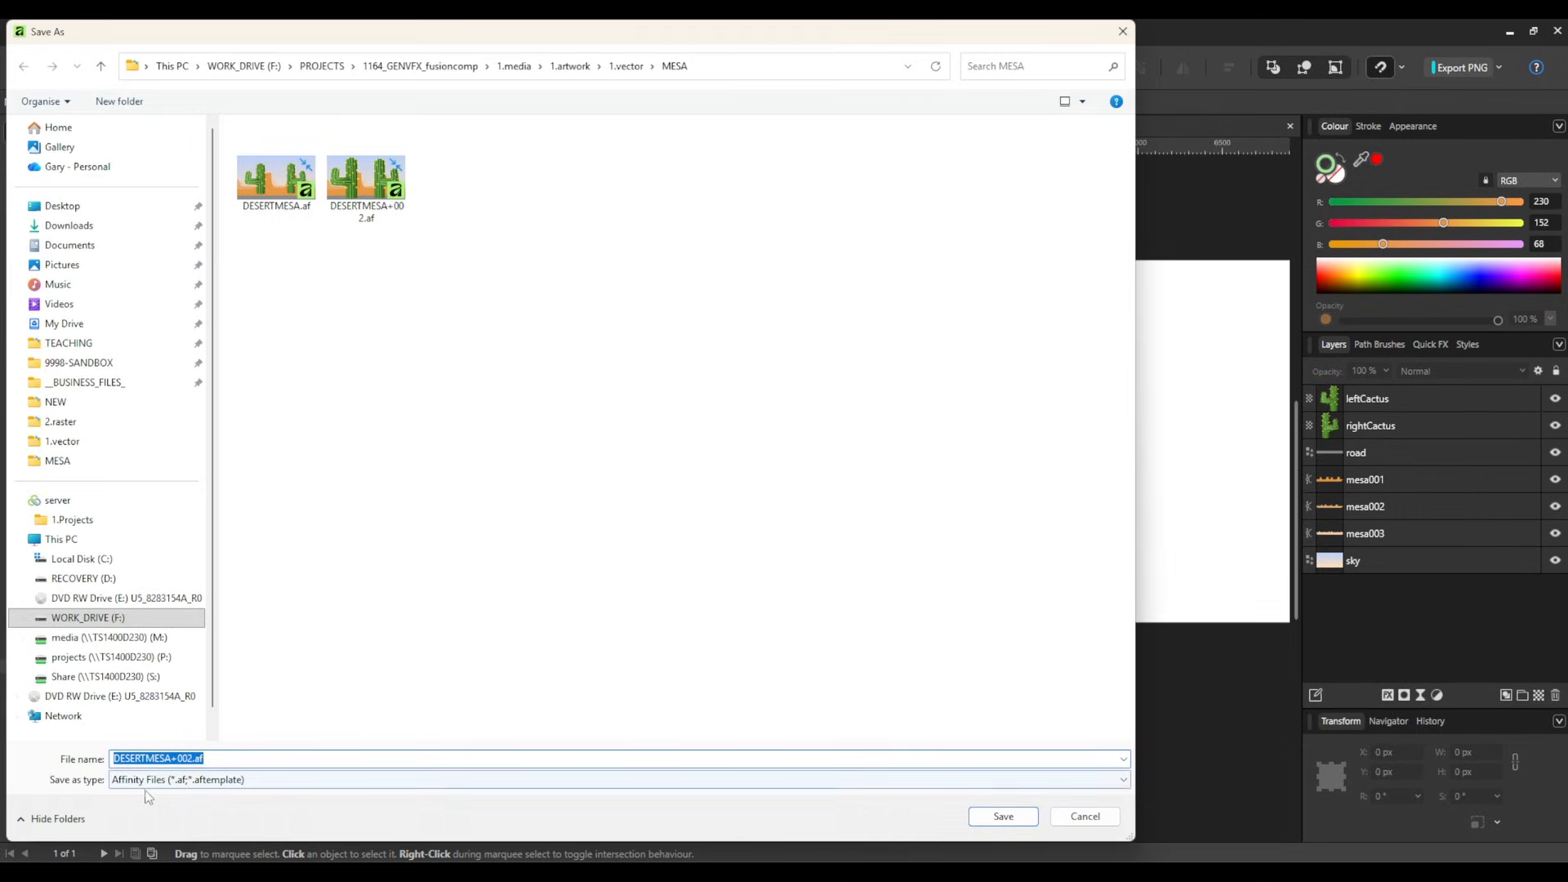
pyautogui.moveTo(187, 759); pyautogui.dragTo(193, 762)
pyautogui.press('BackSpace')
pyautogui.press('BackSpace')
pyautogui.press('BackSpace')
pyautogui.press('BackSpace')
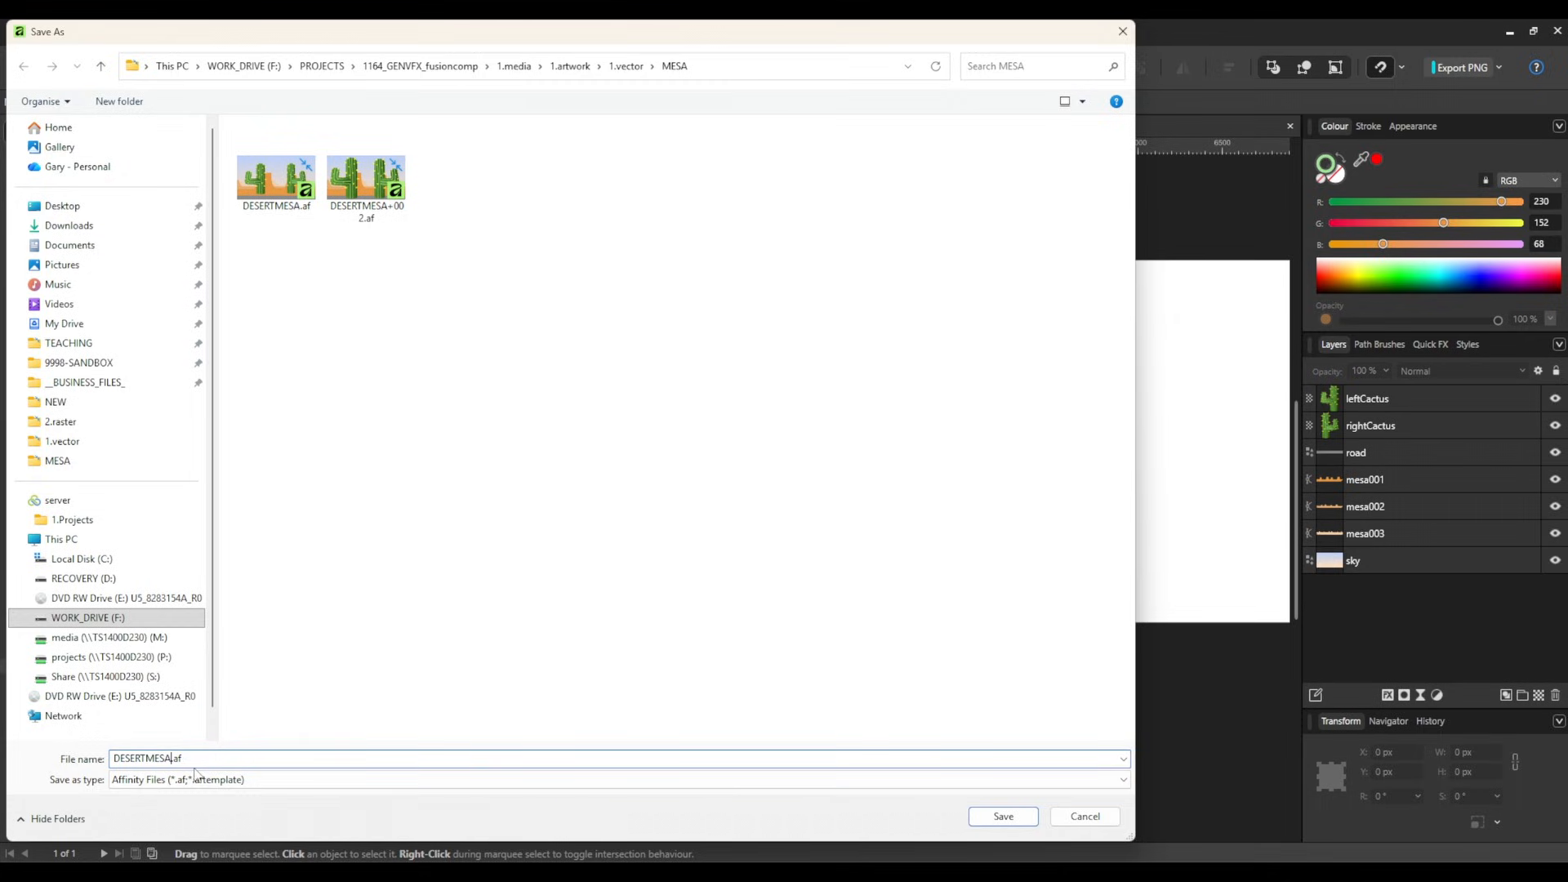
pyautogui.write('_pak')
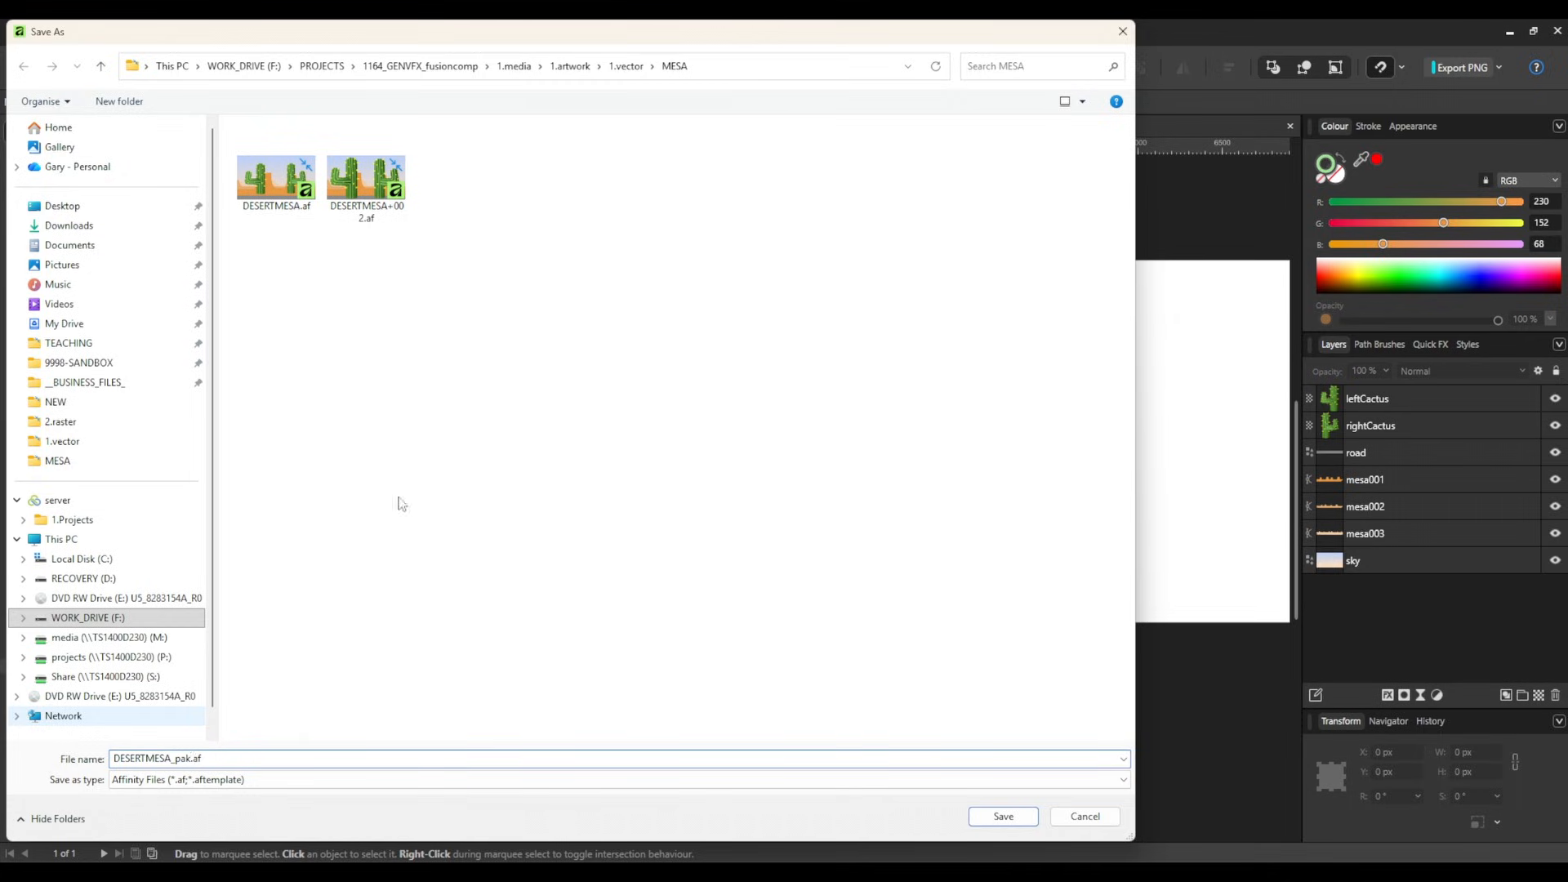
pyautogui.press('Return')
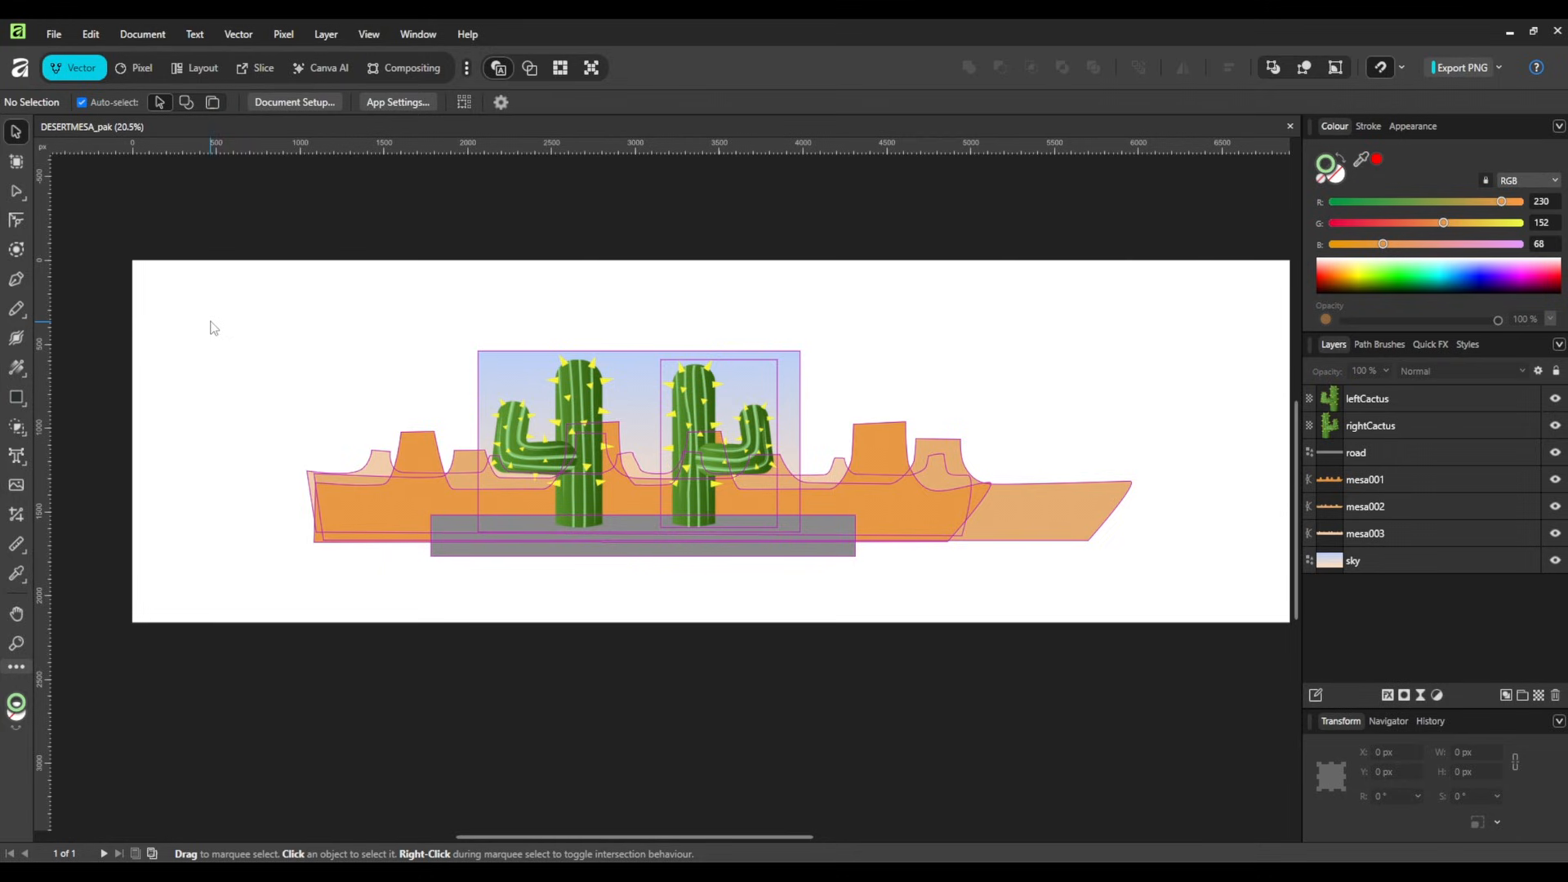
# Step: Stretch the sky rectangle sideways in both directions to about 4555 px wide, and extend its upper edge upward
pyautogui.click(1337, 568)
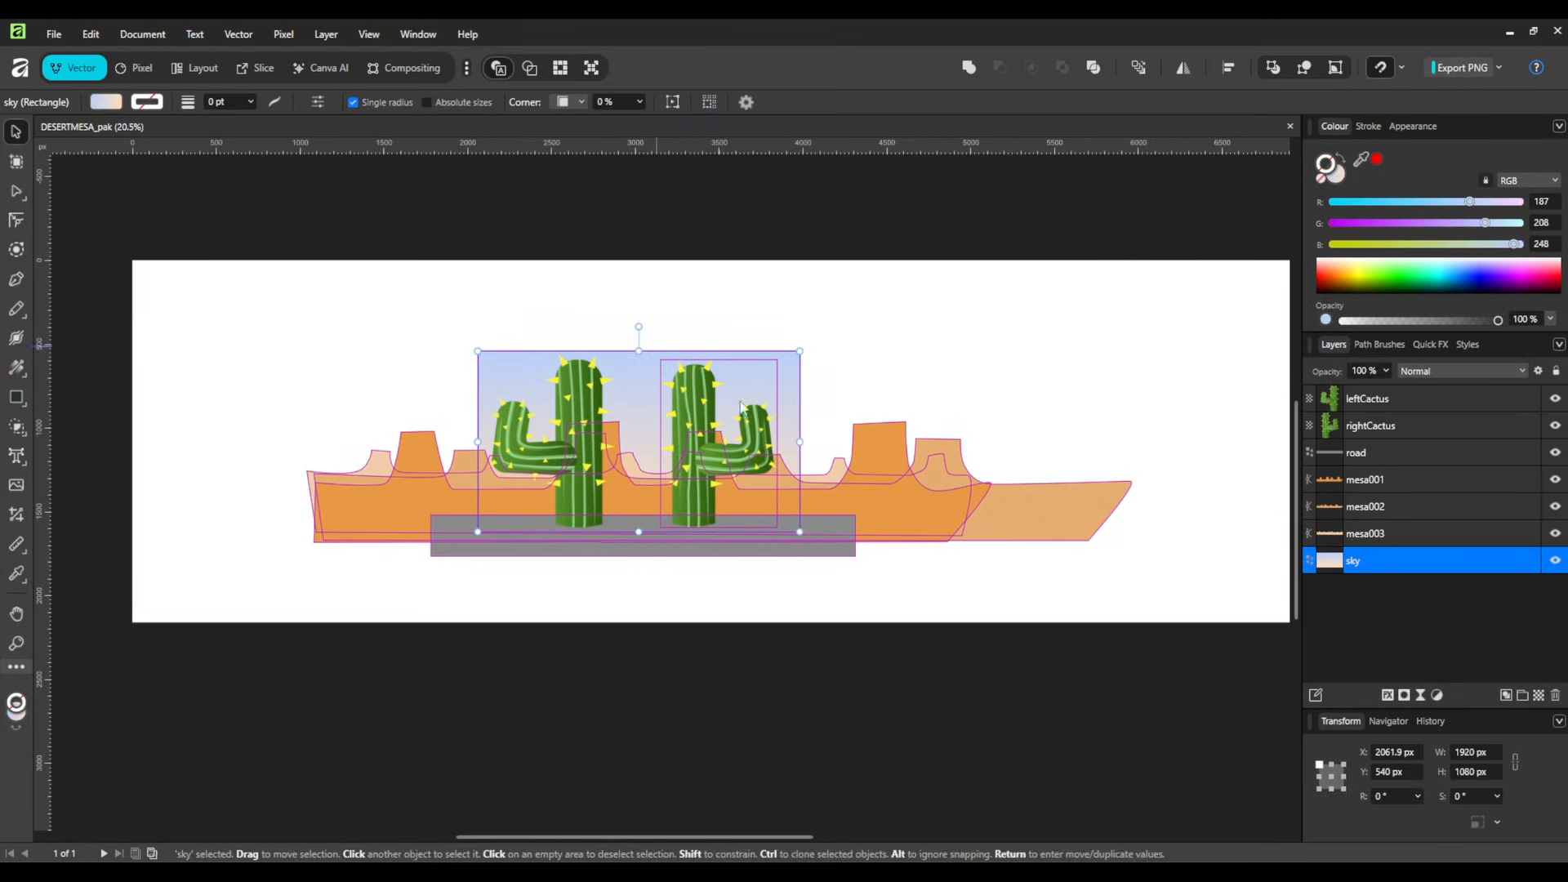
pyautogui.moveTo(807, 444); pyautogui.dragTo(1109, 445)
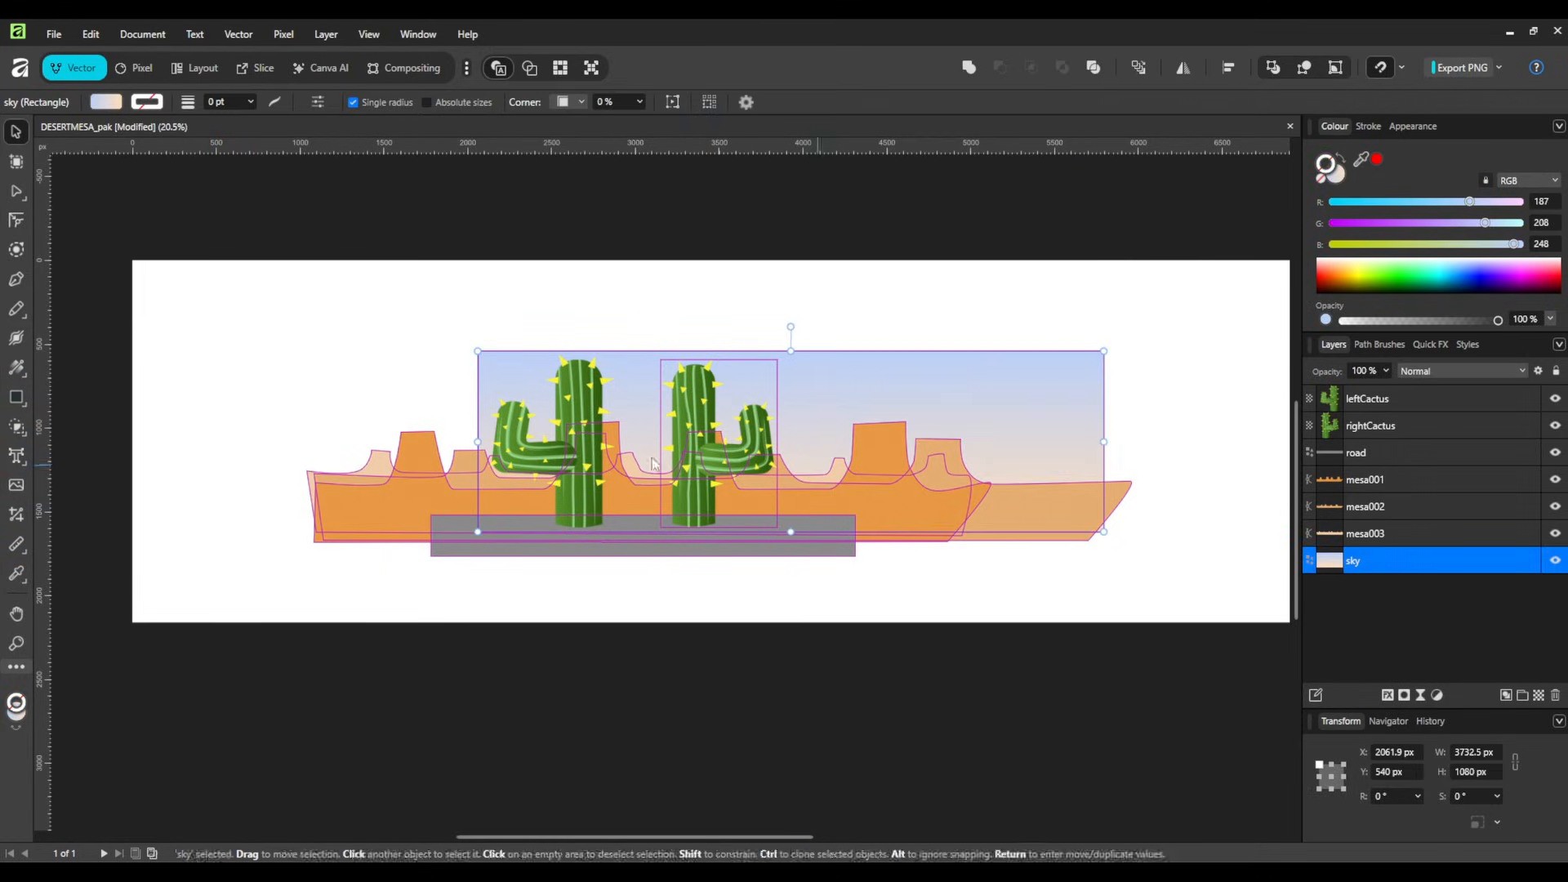
pyautogui.moveTo(470, 441); pyautogui.dragTo(340, 441)
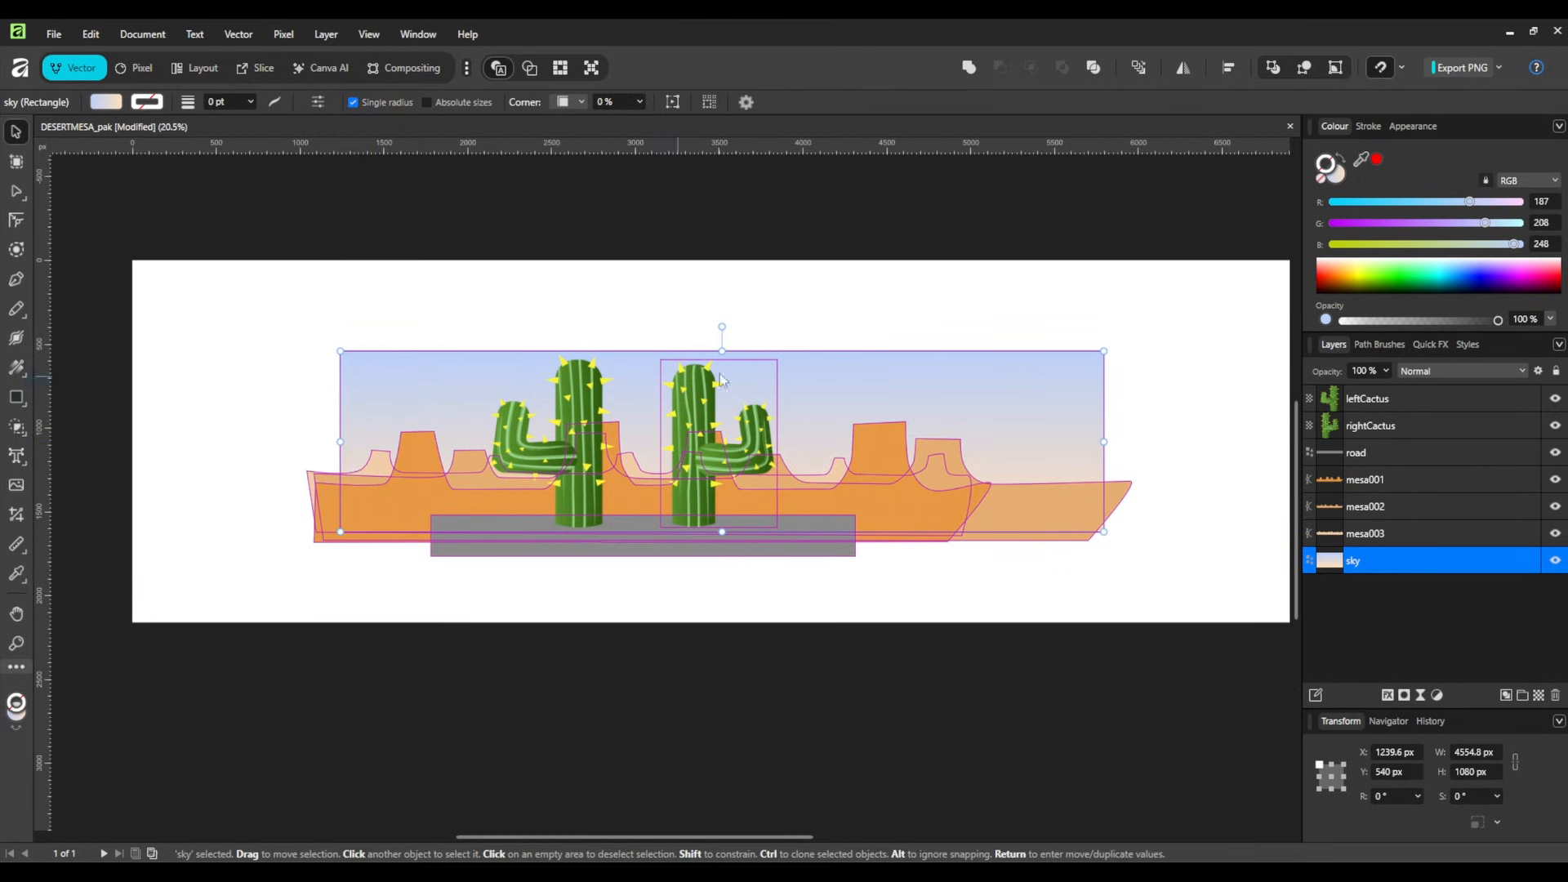
pyautogui.moveTo(722, 351); pyautogui.dragTo(722, 313)
# Step: Widen the grey road rectangle in both directions past the ends of the mesas, and save the document
pyautogui.click(677, 545)
pyautogui.moveTo(853, 559); pyautogui.dragTo(1153, 560)
pyautogui.moveTo(431, 536); pyautogui.dragTo(271, 536)
pyautogui.click(841, 796)
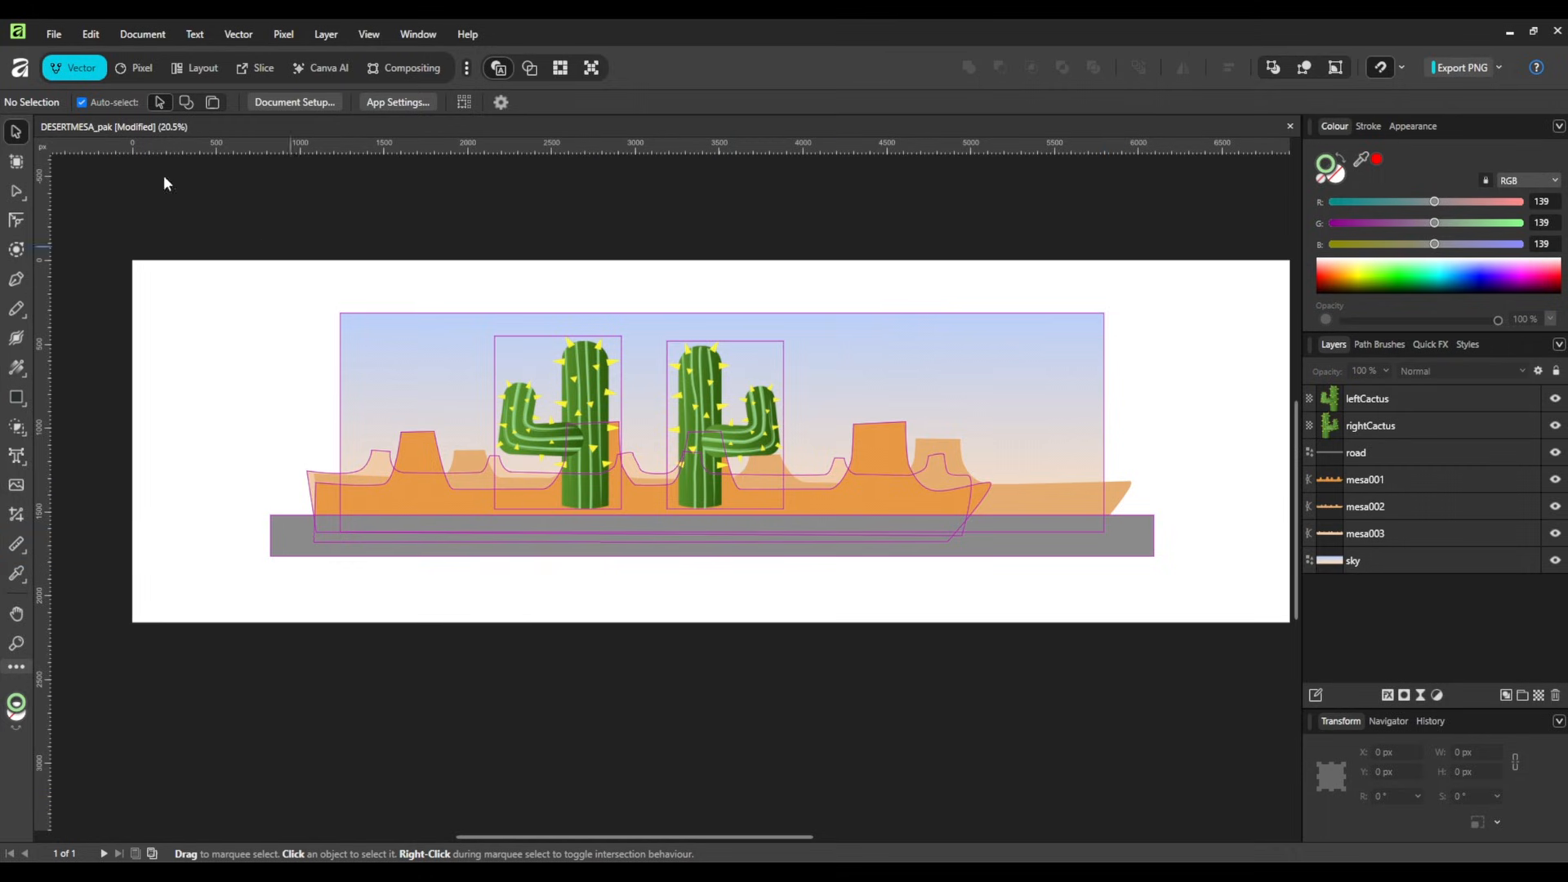
pyautogui.click(54, 35)
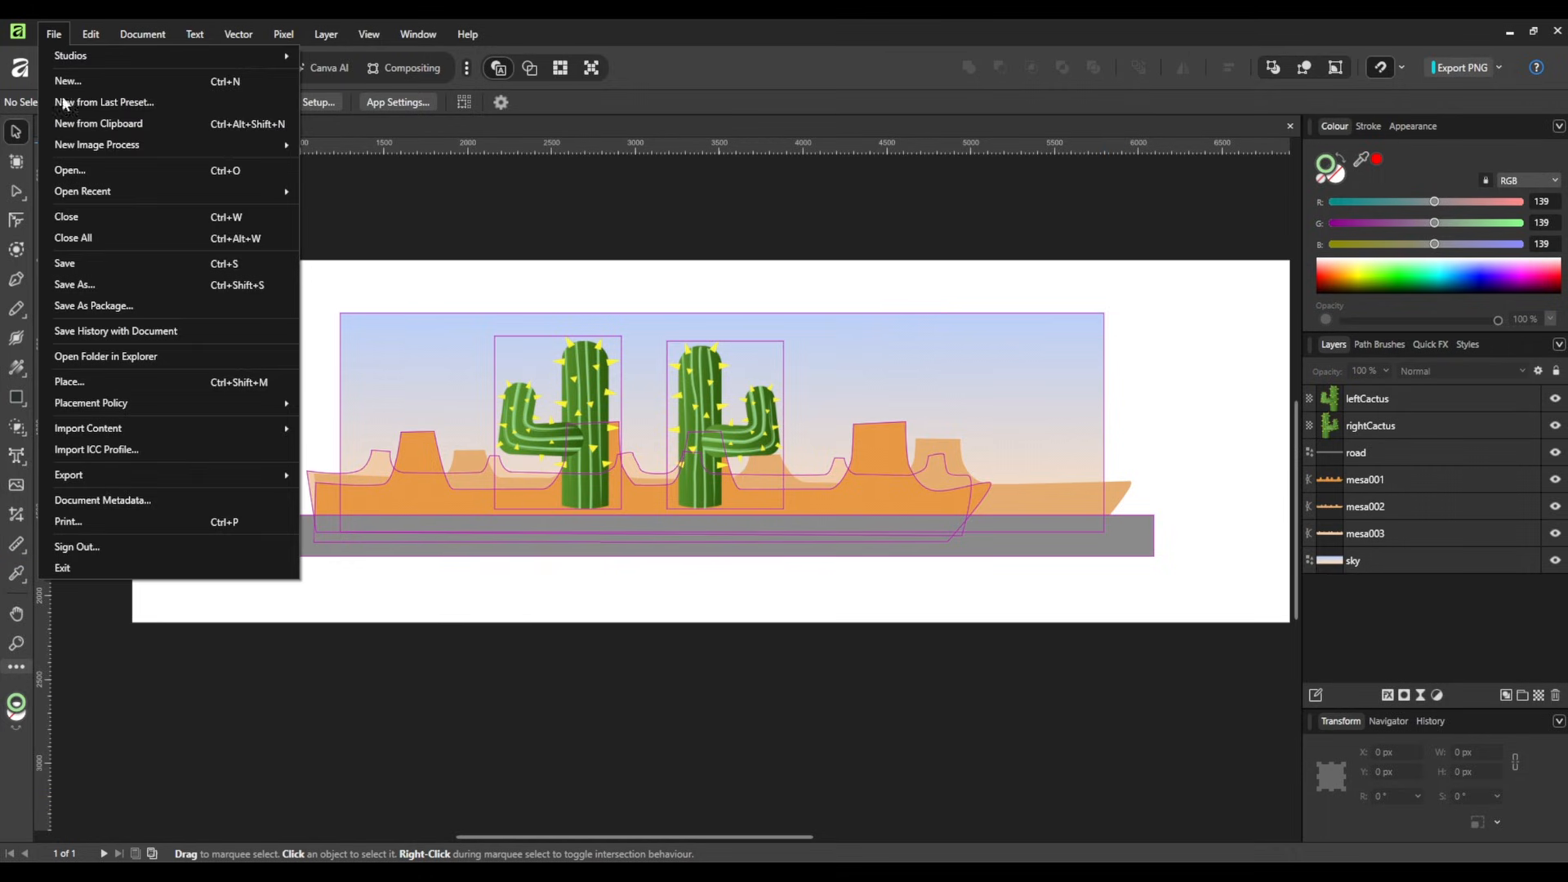
pyautogui.click(72, 264)
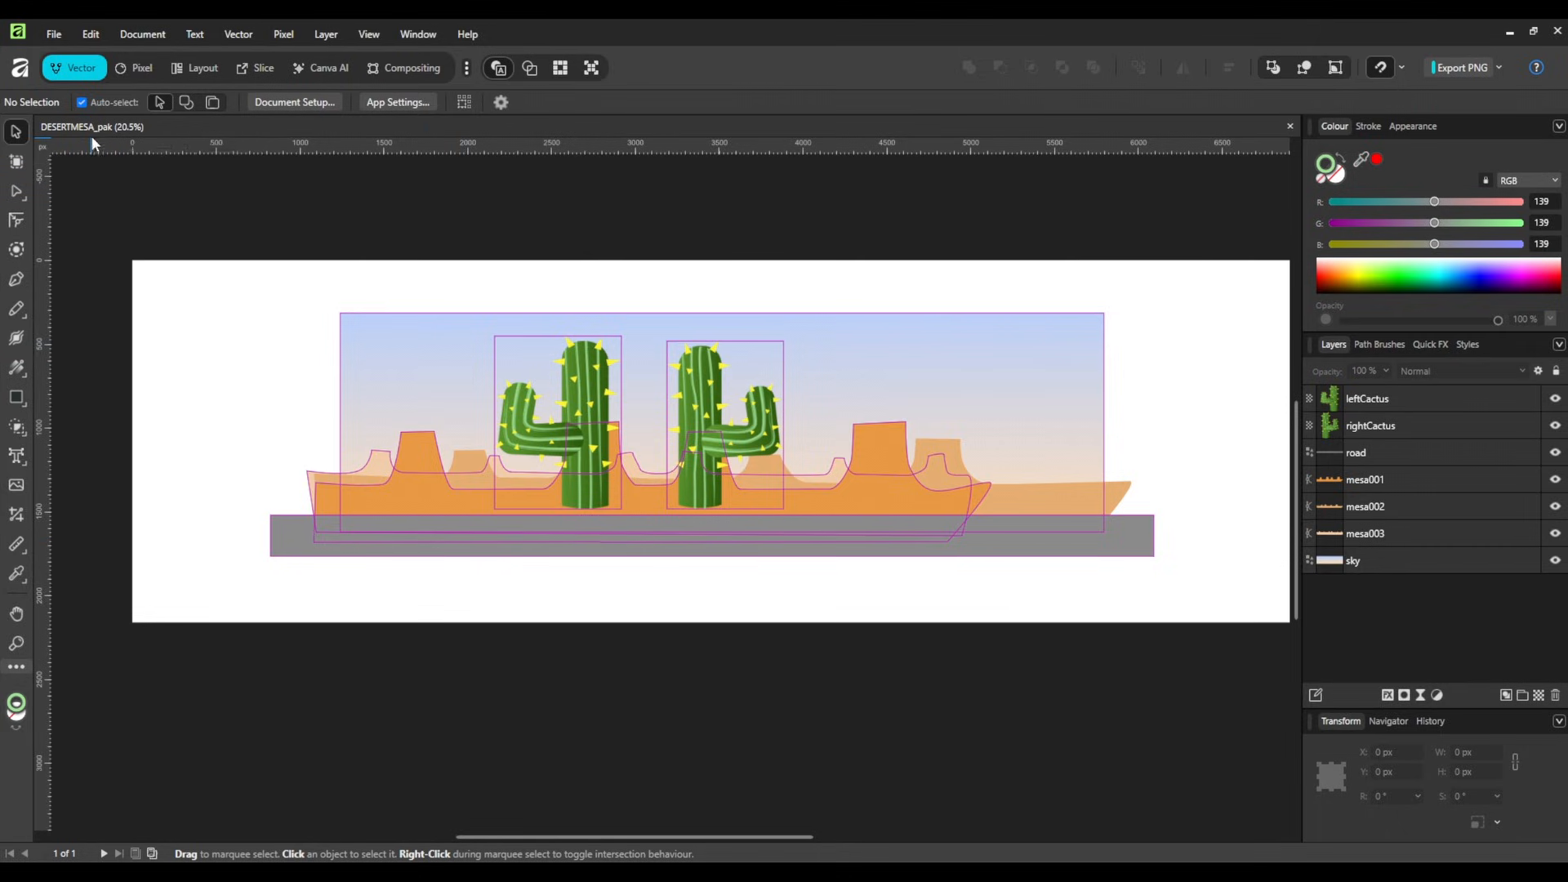
# Step: Export the document with the PSD (Final Cut Pro X) preset as DESERTMESA_pak.psd into the 2.raster folder
pyautogui.click(54, 34)
pyautogui.moveTo(77, 476)
pyautogui.click(327, 480)
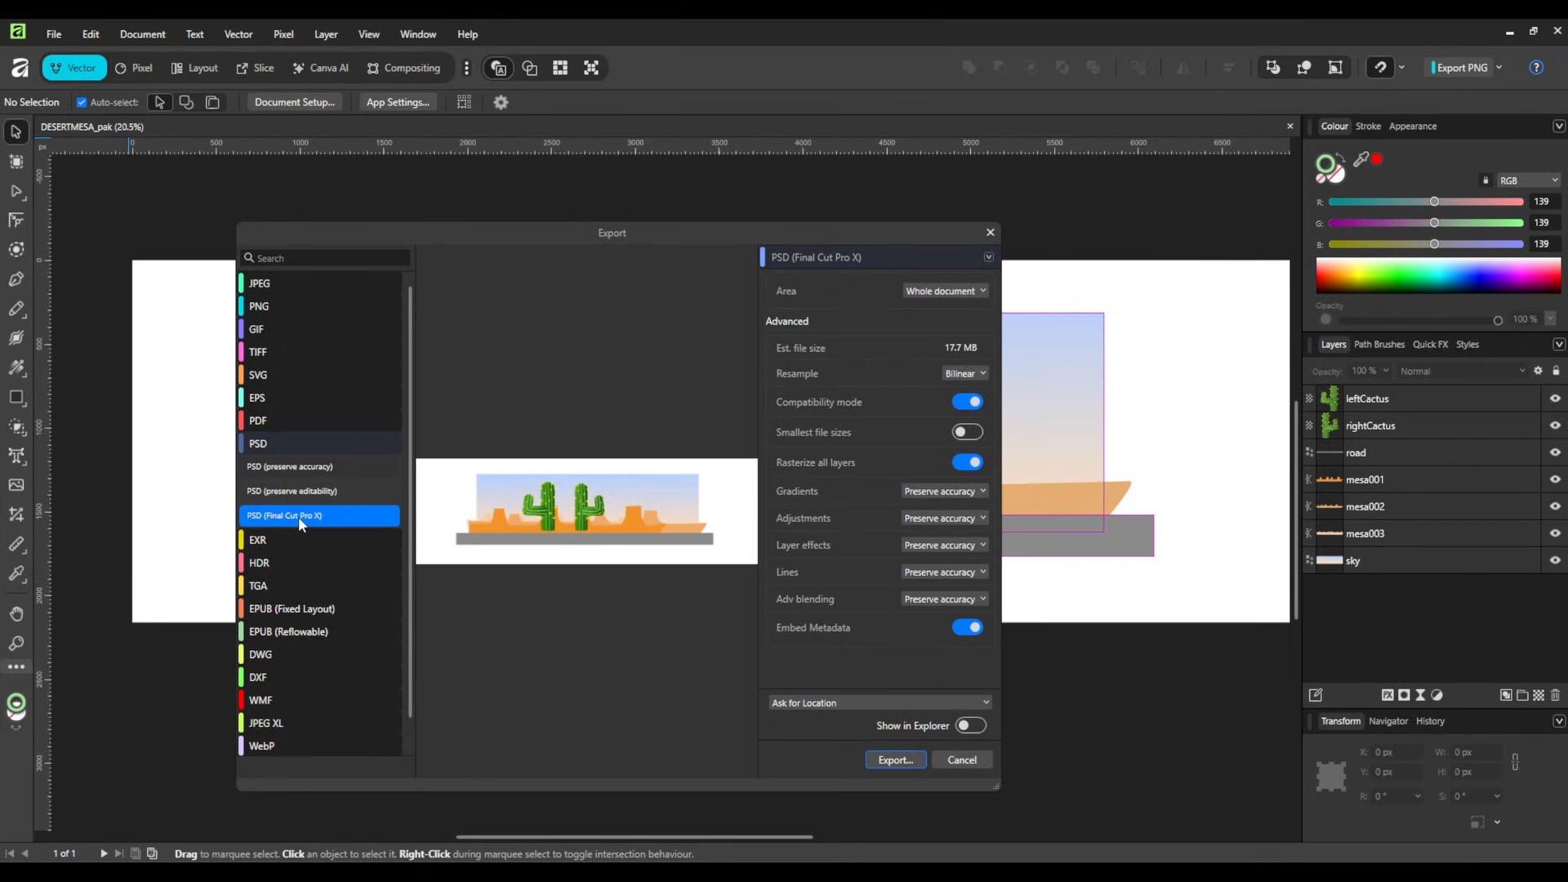
pyautogui.click(897, 762)
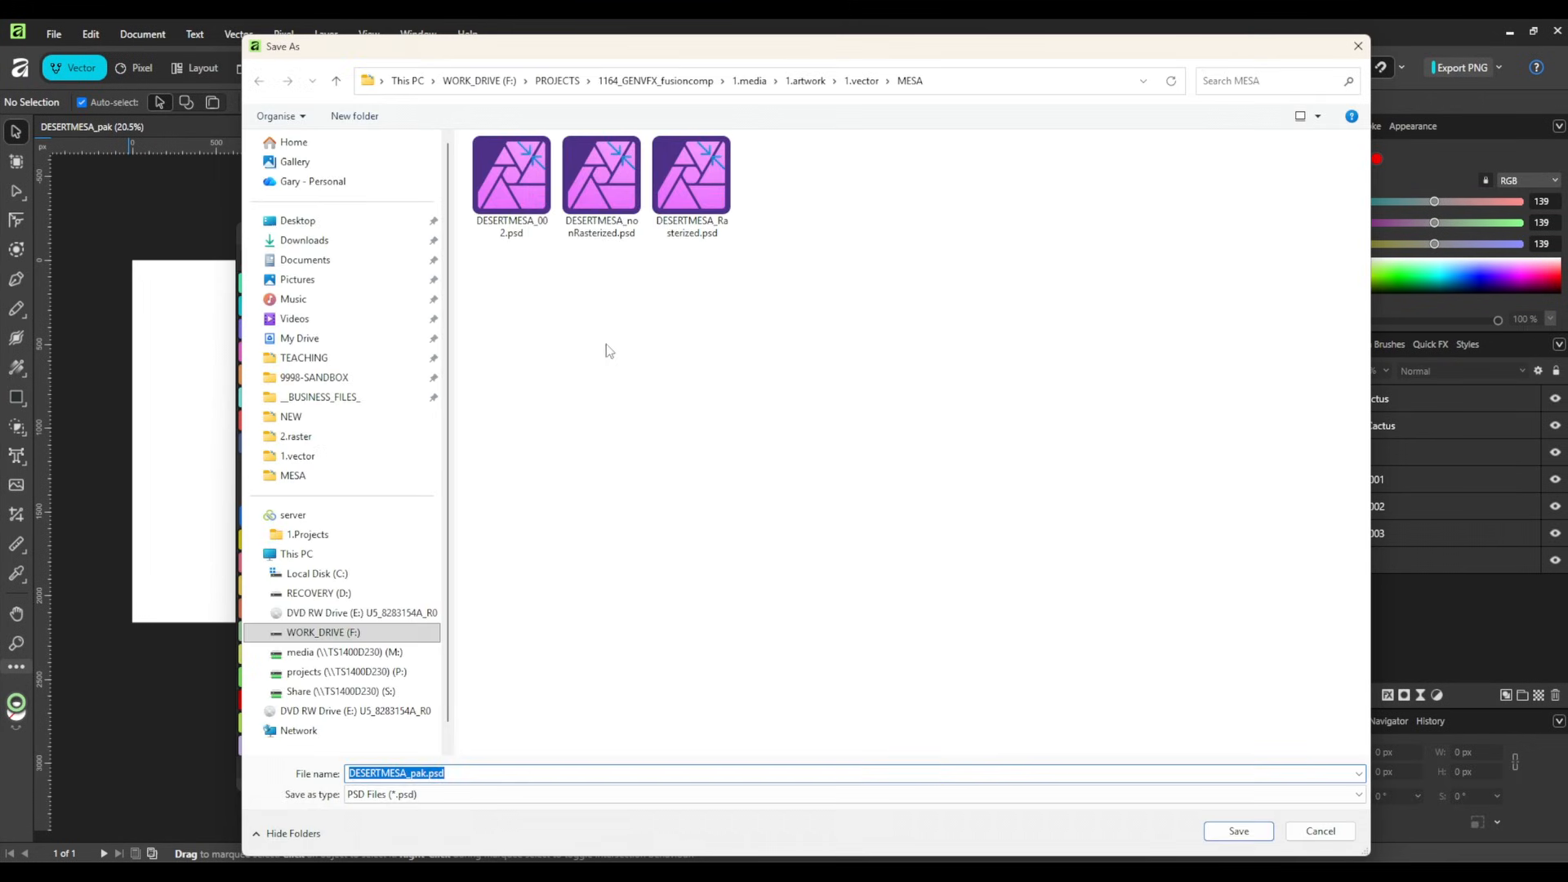
pyautogui.click(804, 77)
pyautogui.click(523, 178)
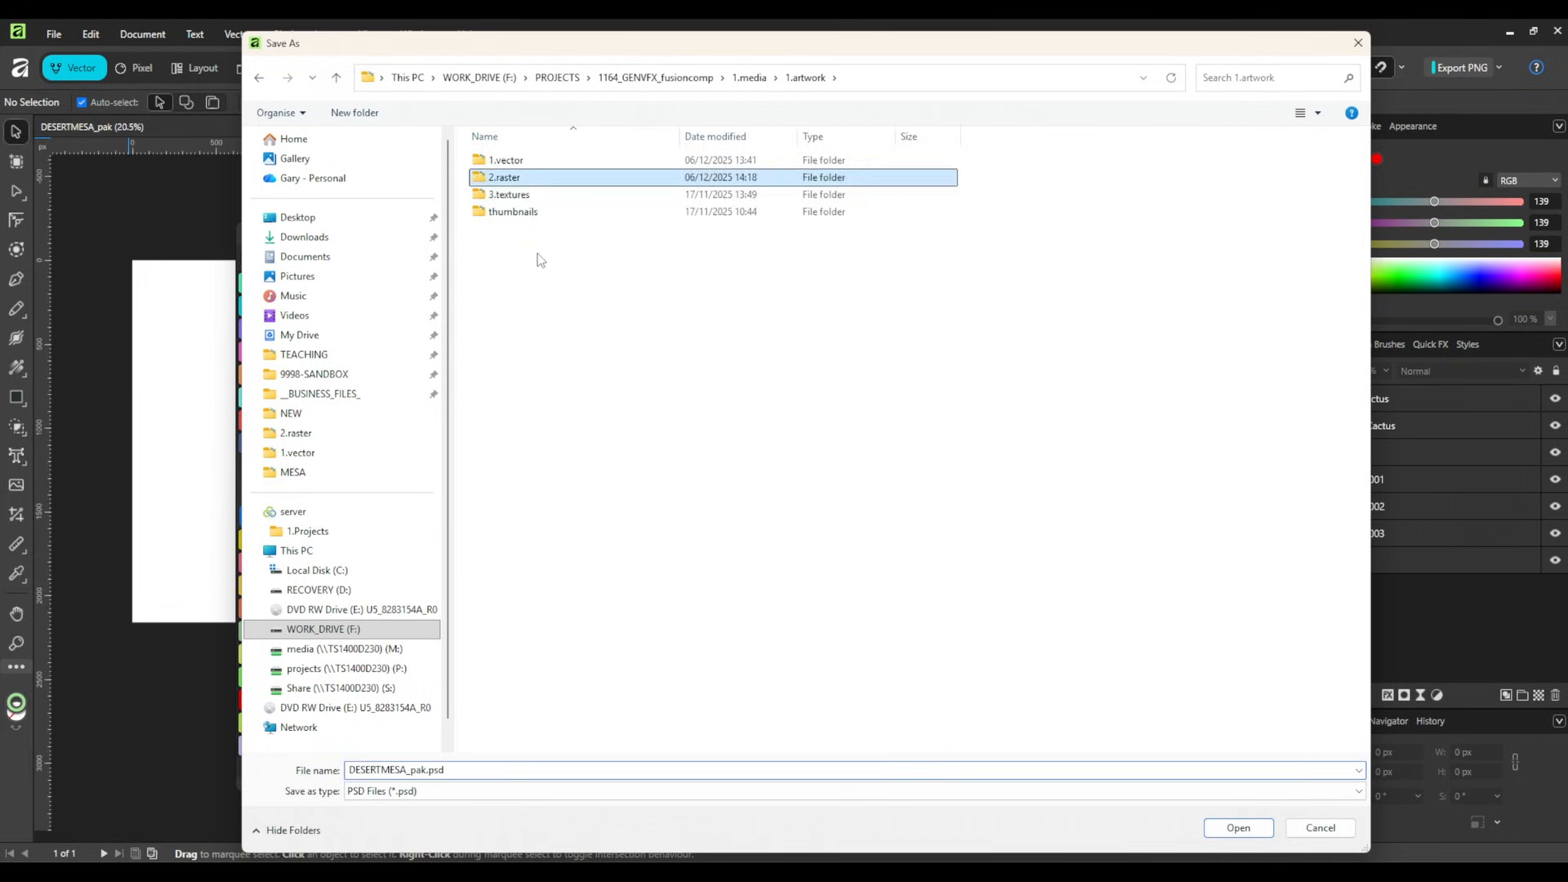
pyautogui.press('Return')
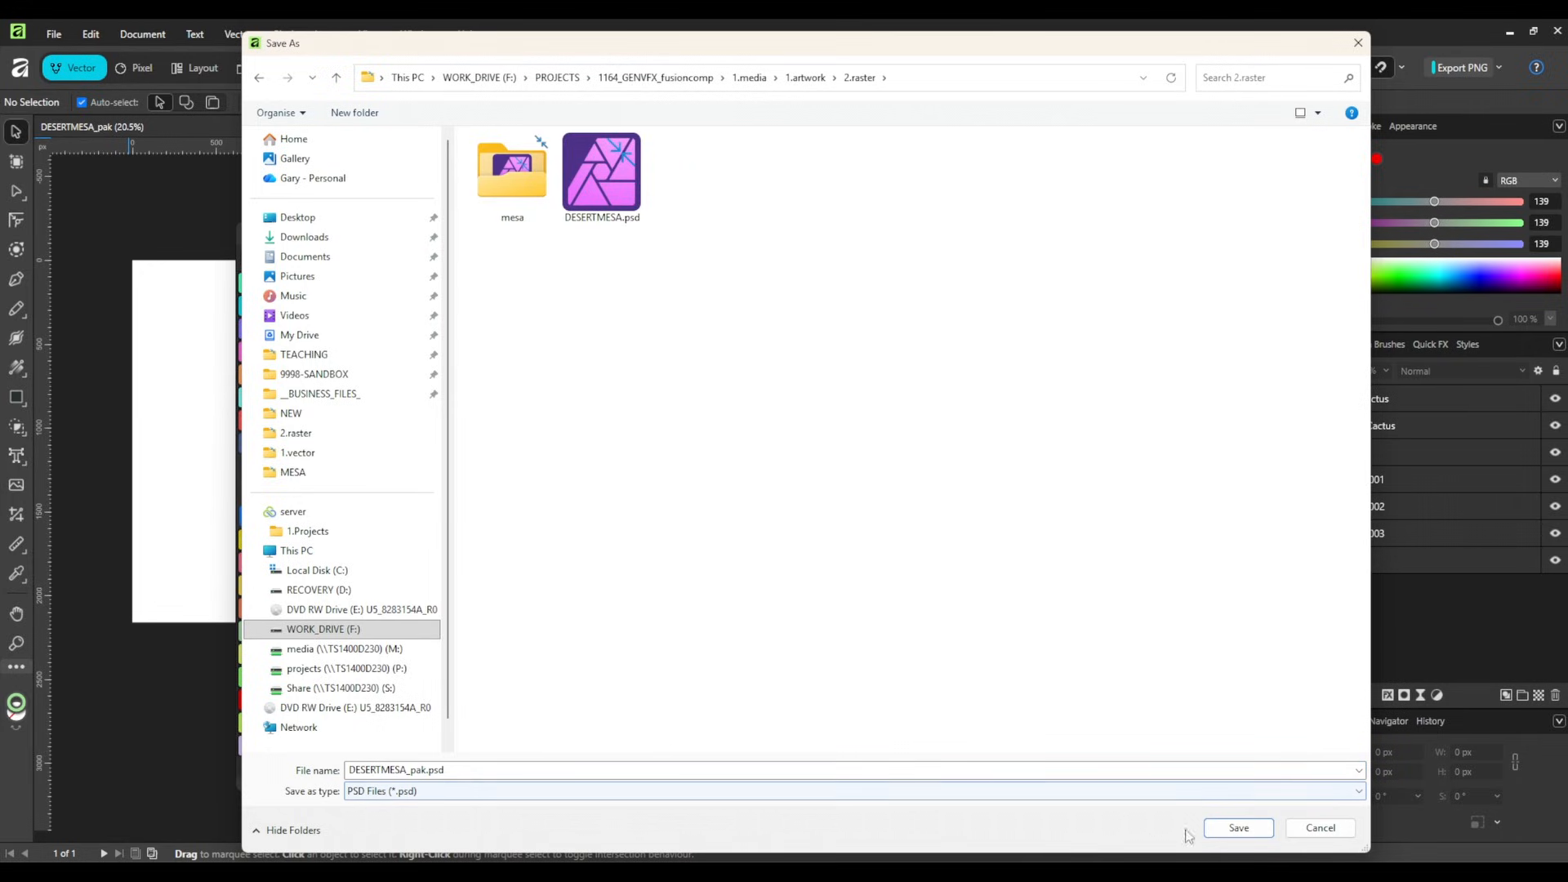
pyautogui.click(1229, 830)
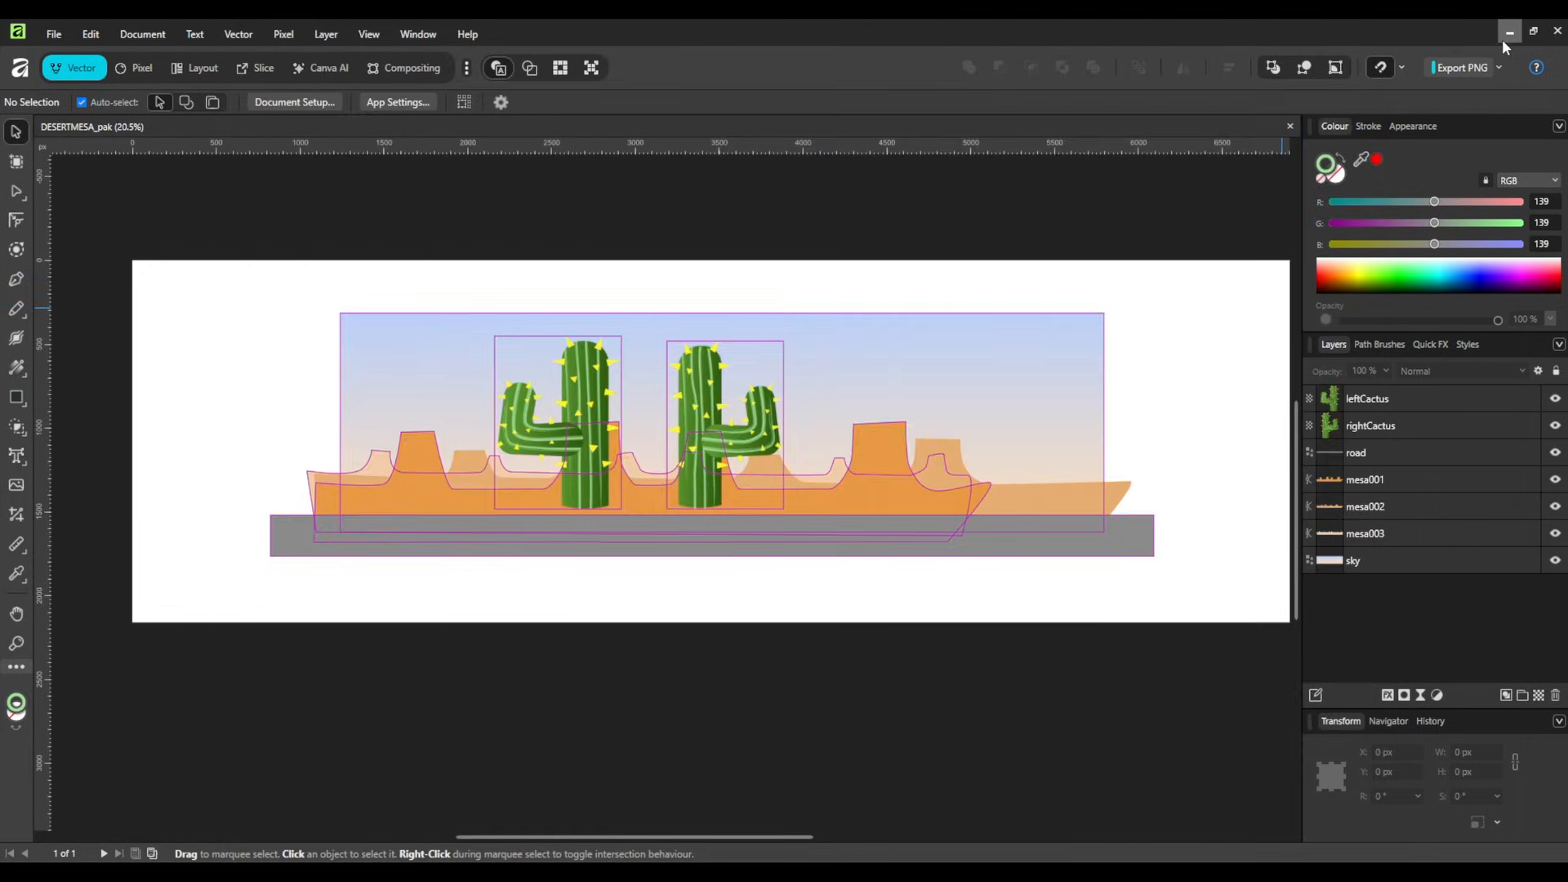
# Step: Switch to DaVinci Resolve's Fusion page and import DESERTMESA_pak.psd from the 2.raster folder as a layered PSD
pyautogui.click(1507, 34)
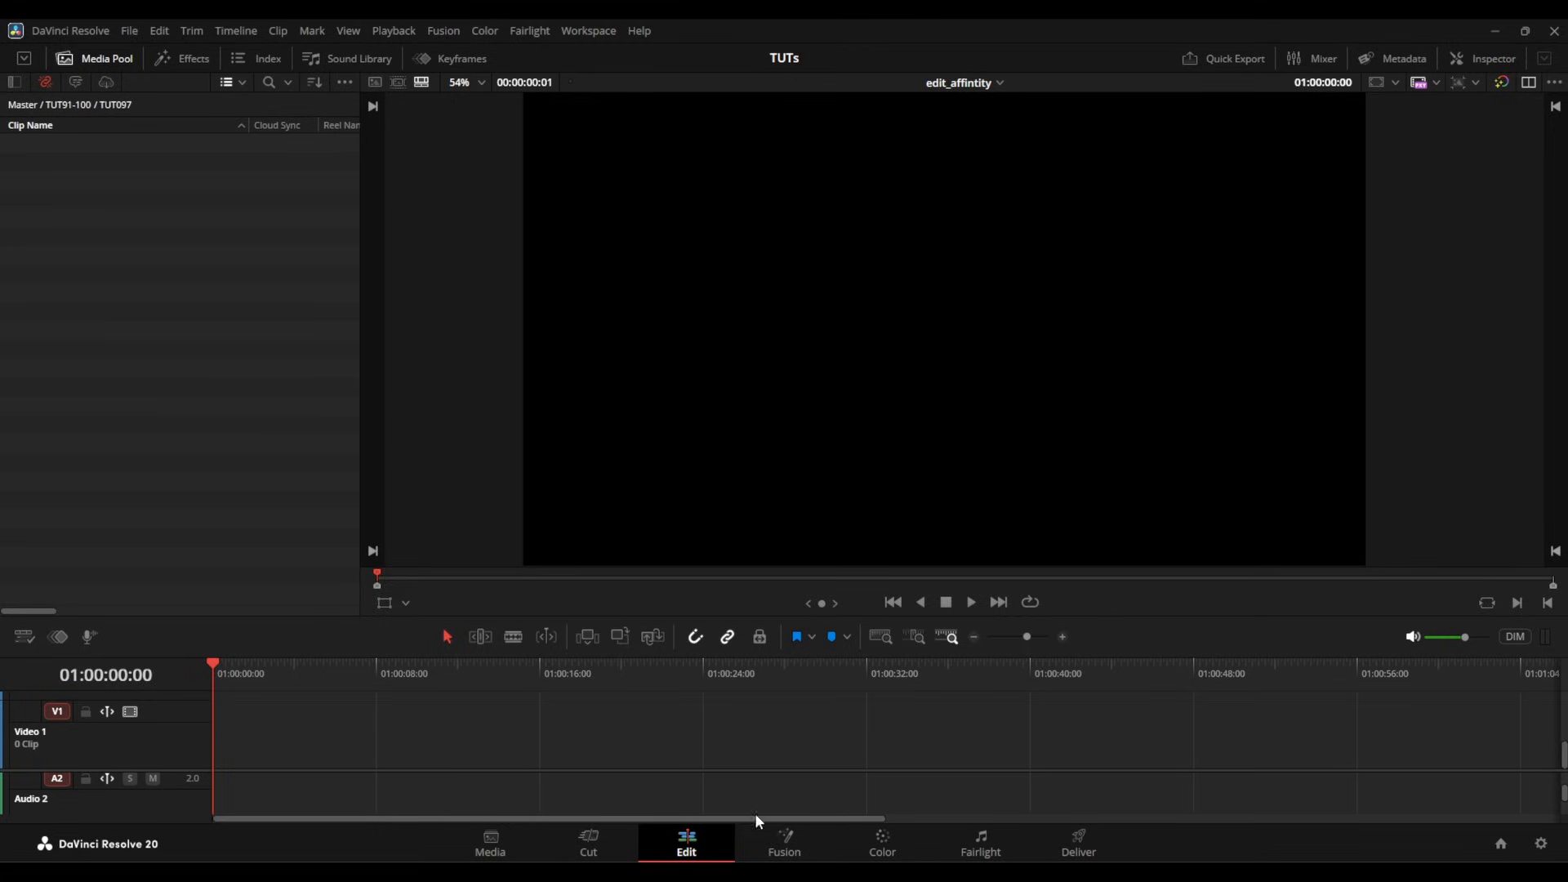
pyautogui.click(783, 842)
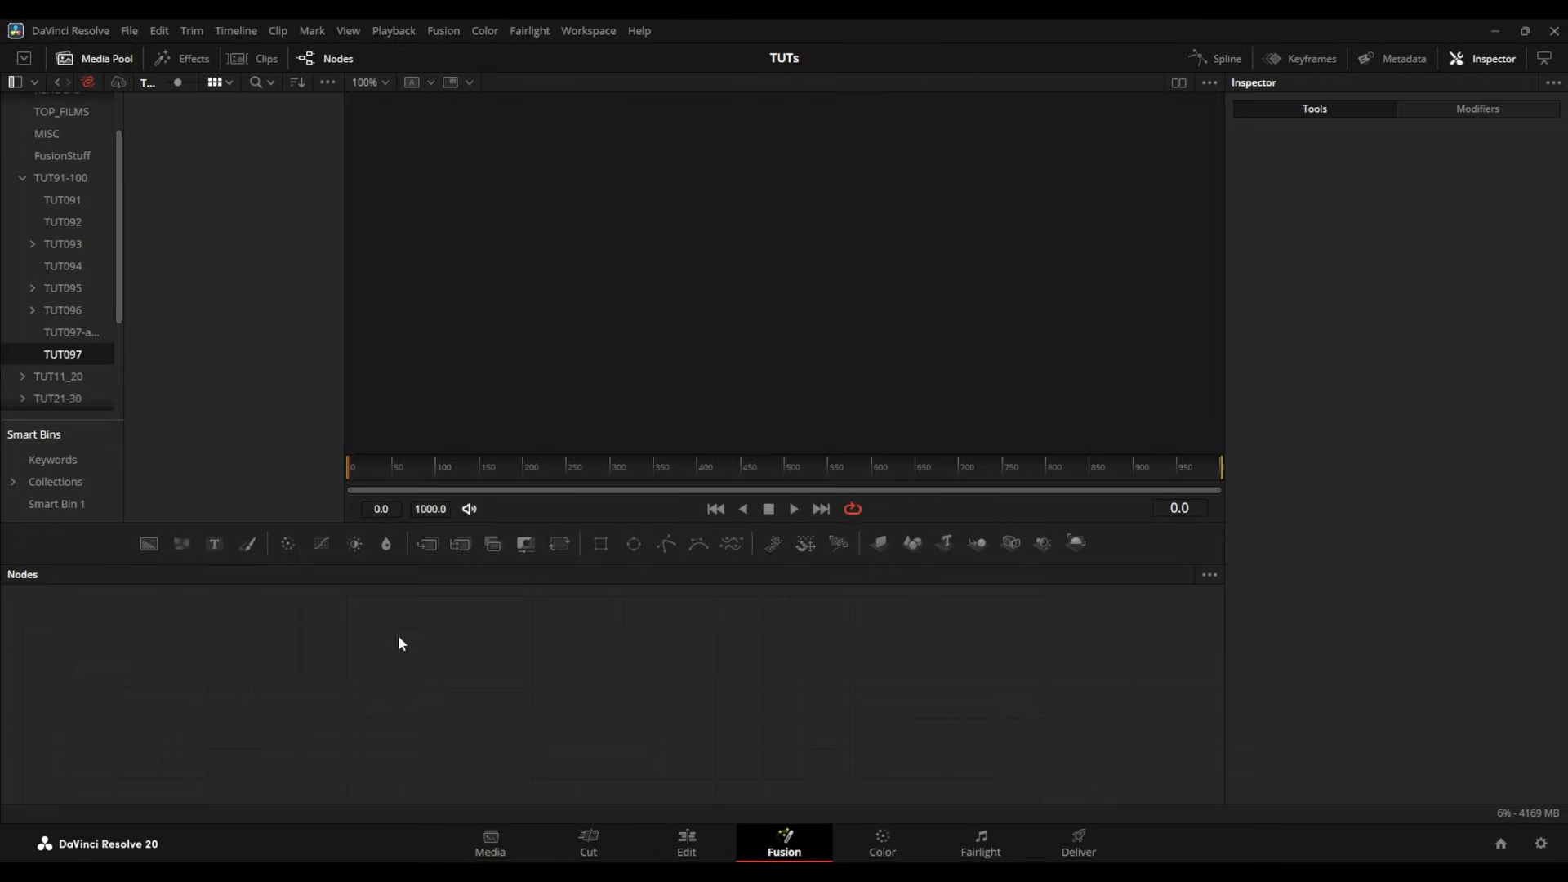
pyautogui.click(444, 30)
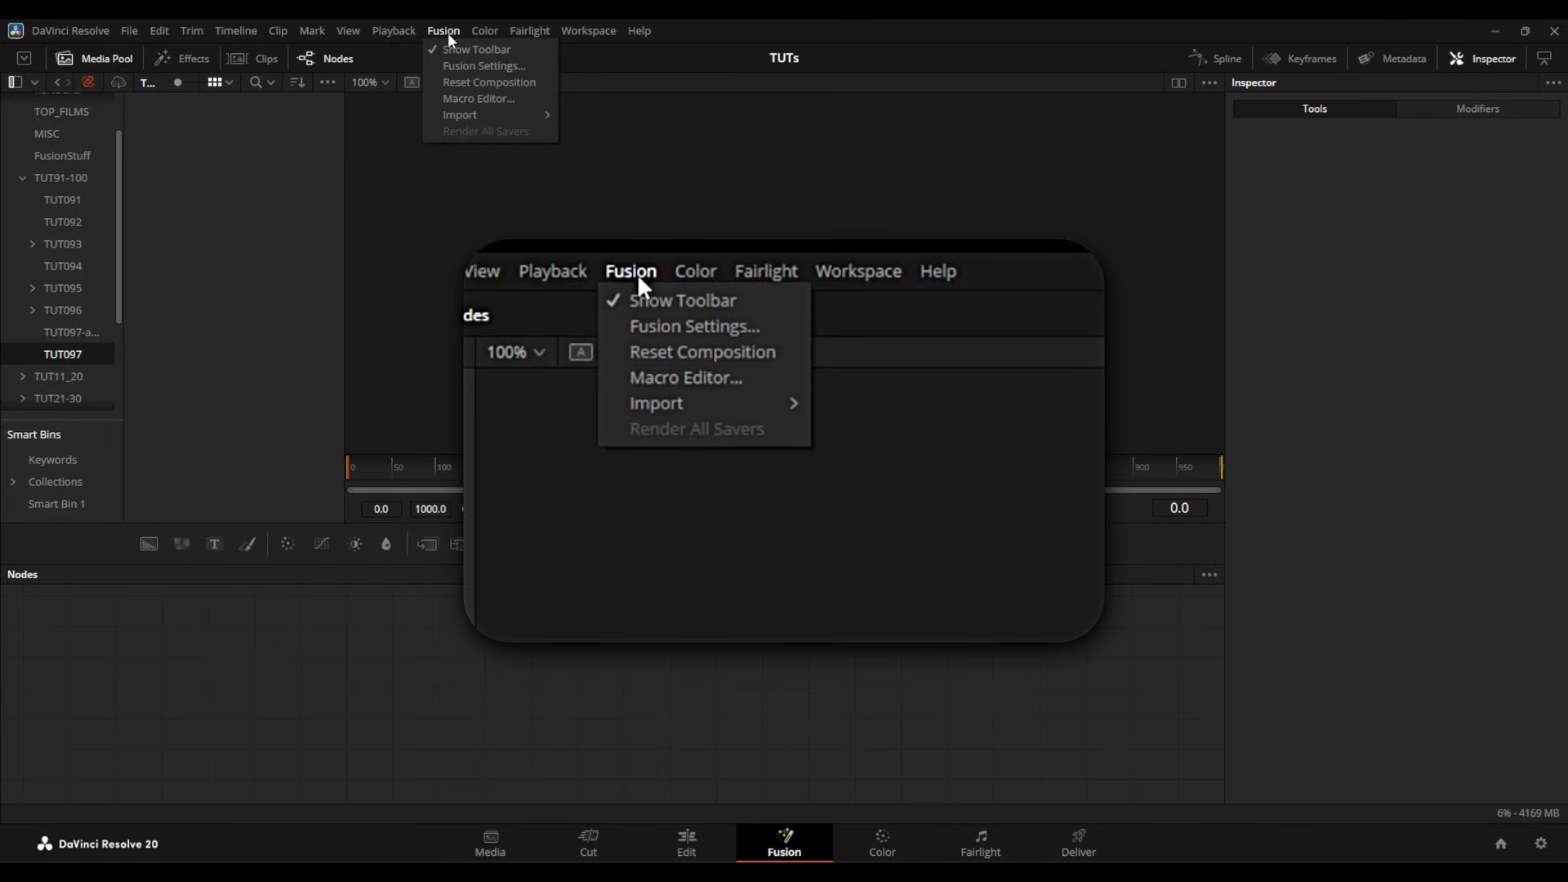
pyautogui.moveTo(473, 116)
pyautogui.click(591, 148)
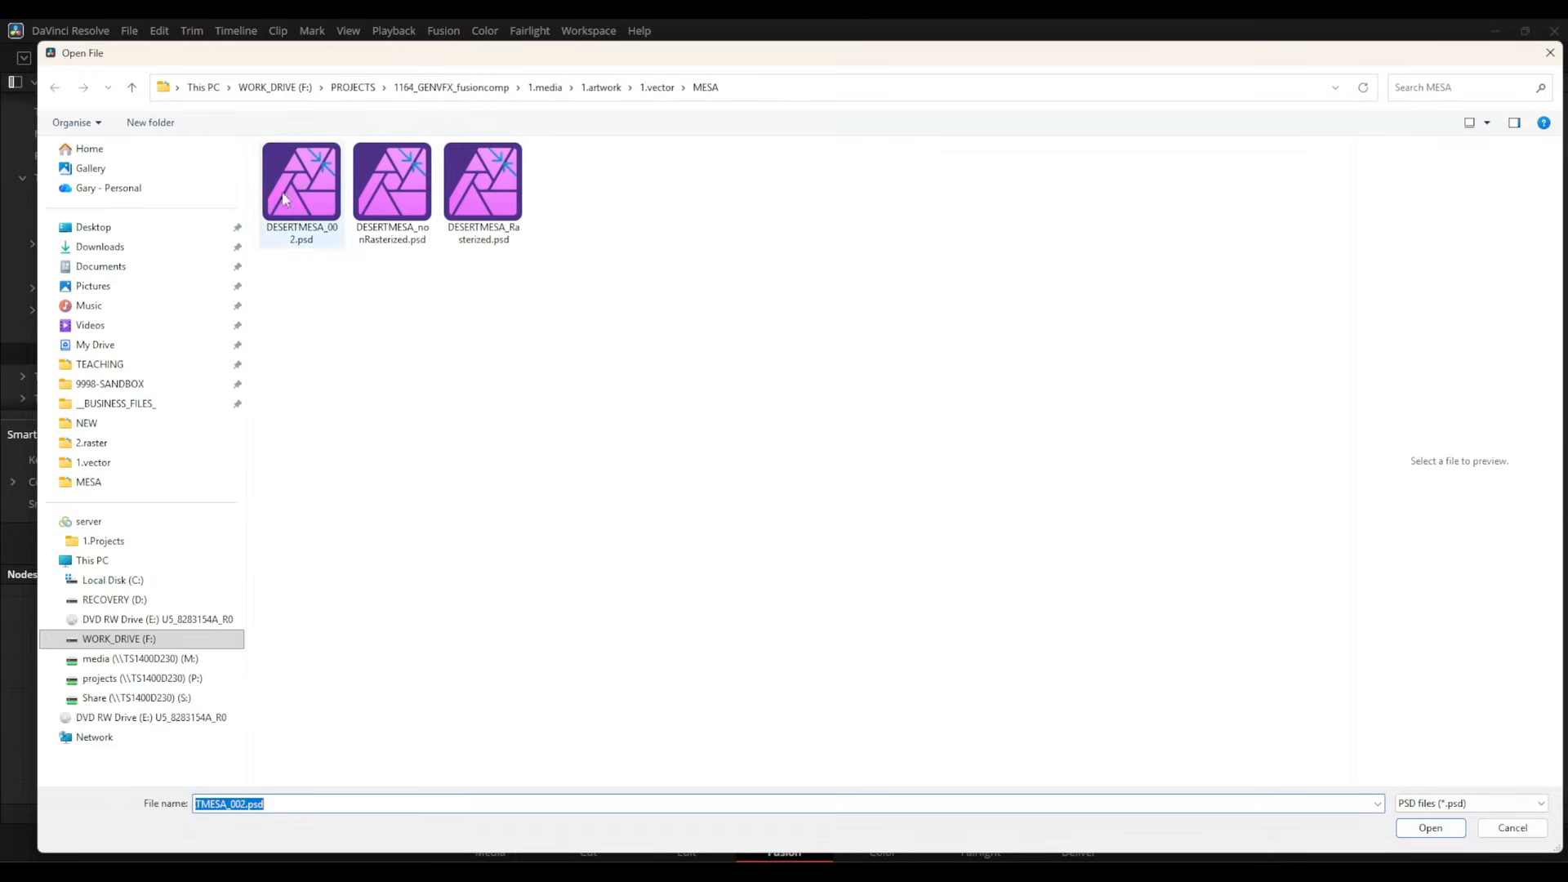
pyautogui.click(602, 88)
pyautogui.doubleClick(310, 186)
pyautogui.click(483, 192)
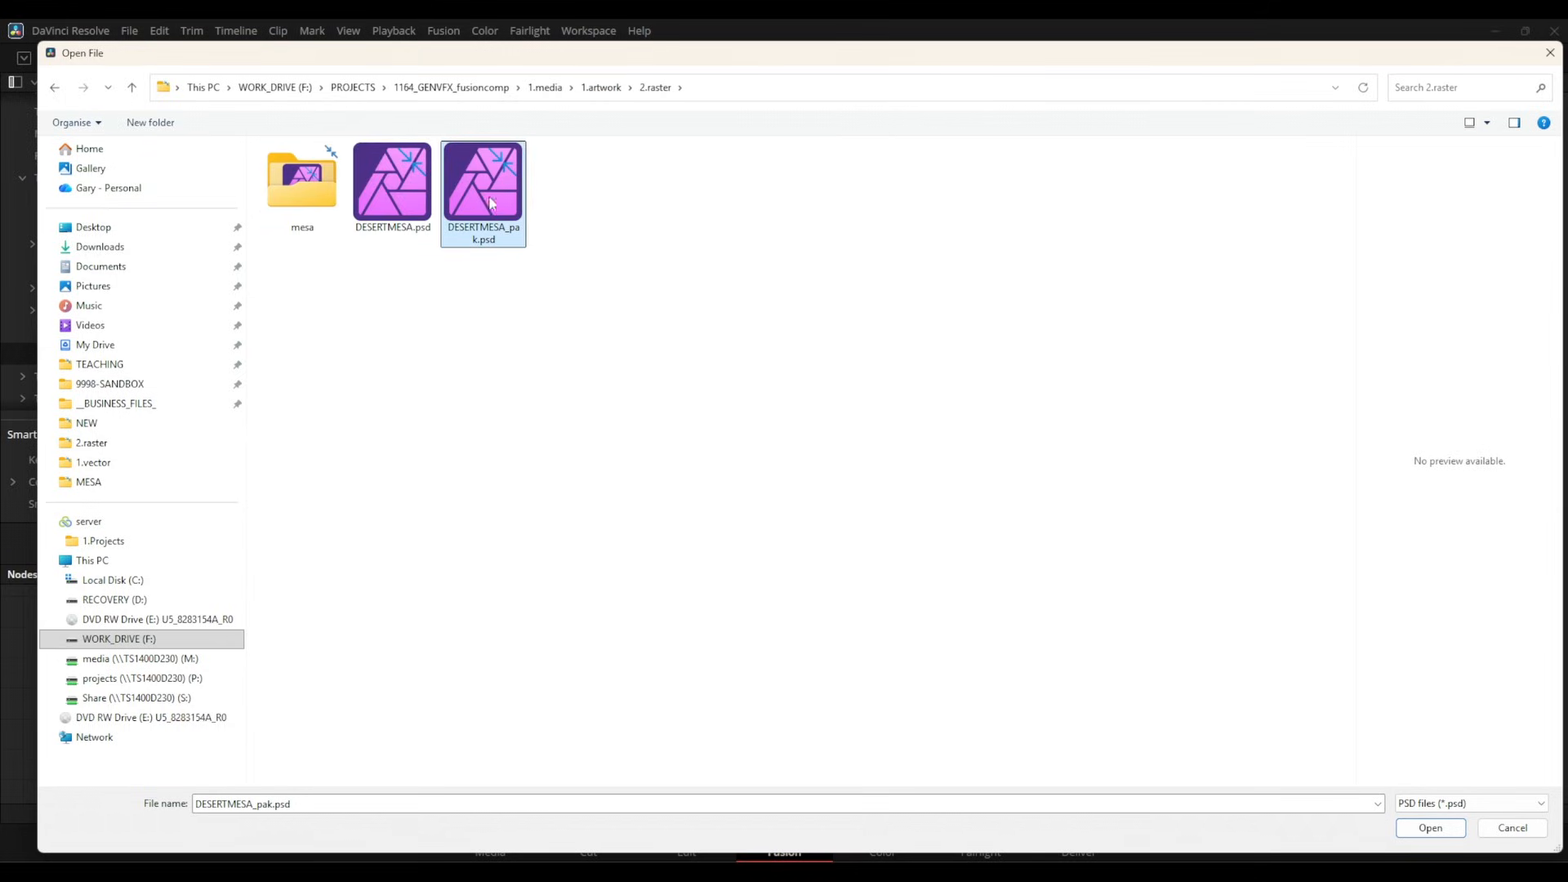
pyautogui.moveTo(1559, 851); pyautogui.dragTo(815, 440)
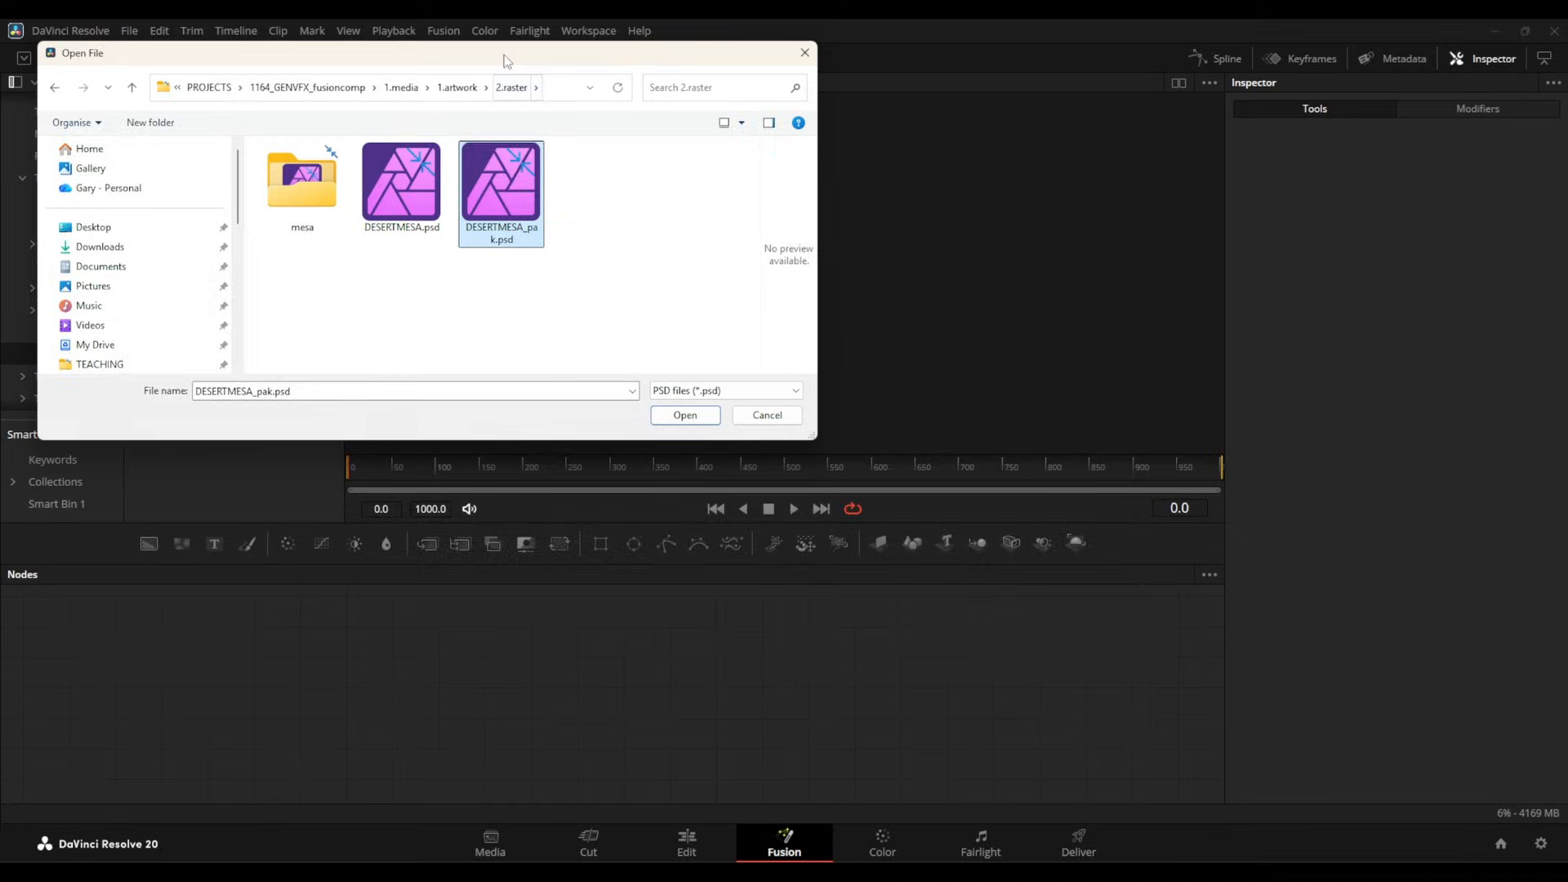
pyautogui.moveTo(507, 58); pyautogui.dragTo(873, 227)
pyautogui.click(1054, 586)
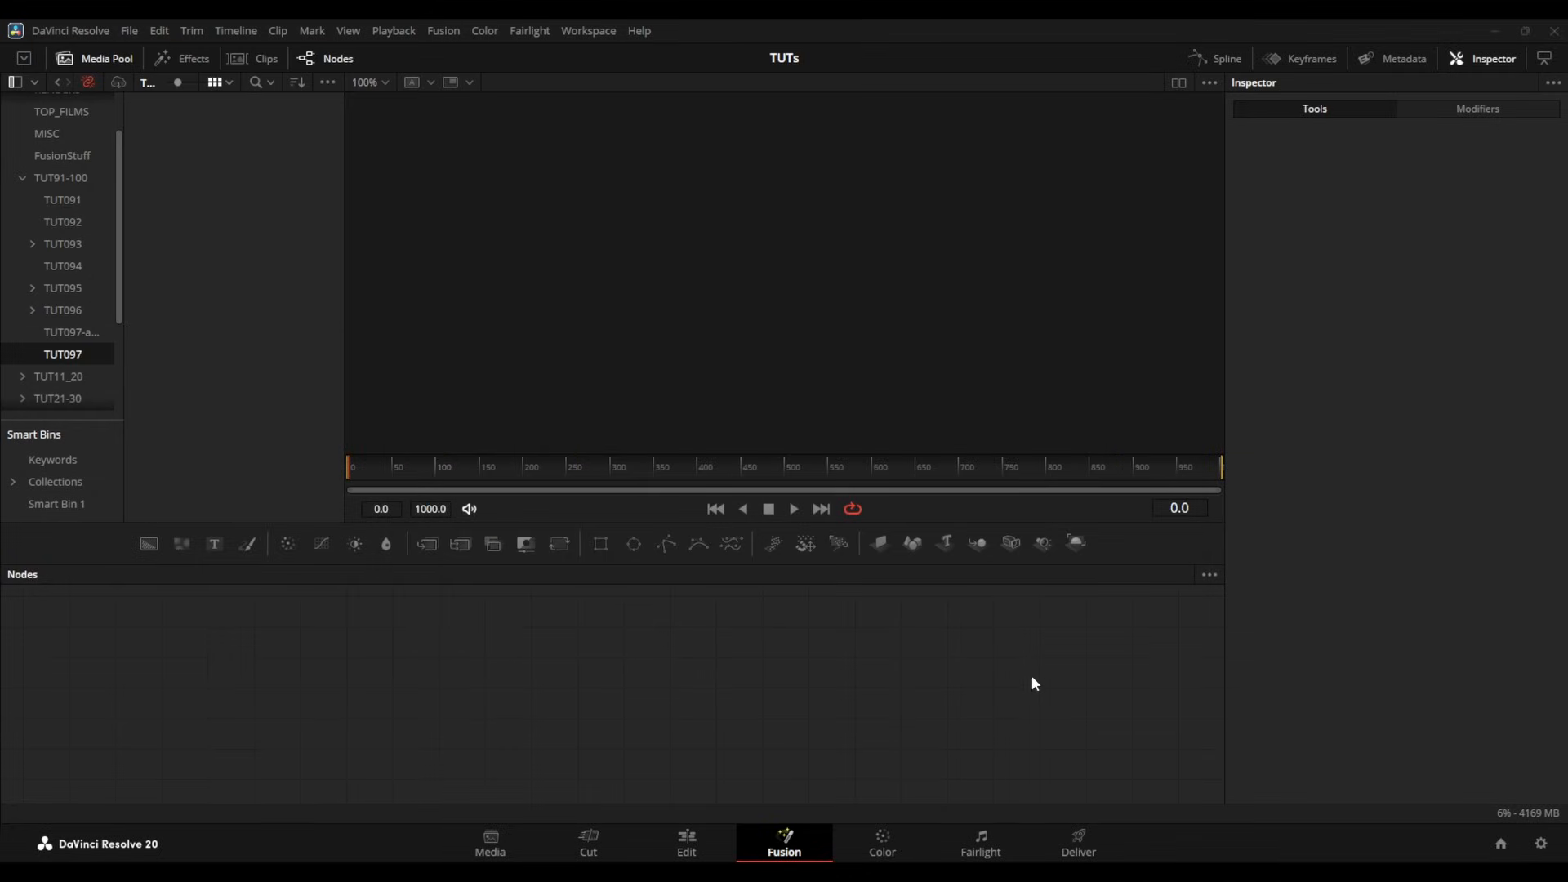
# Step: View the imported layer nodes one after another, from Background to leftCactus, and the combined MediaOut1 output in the viewer
pyautogui.moveTo(277, 690); pyautogui.dragTo(801, 708)
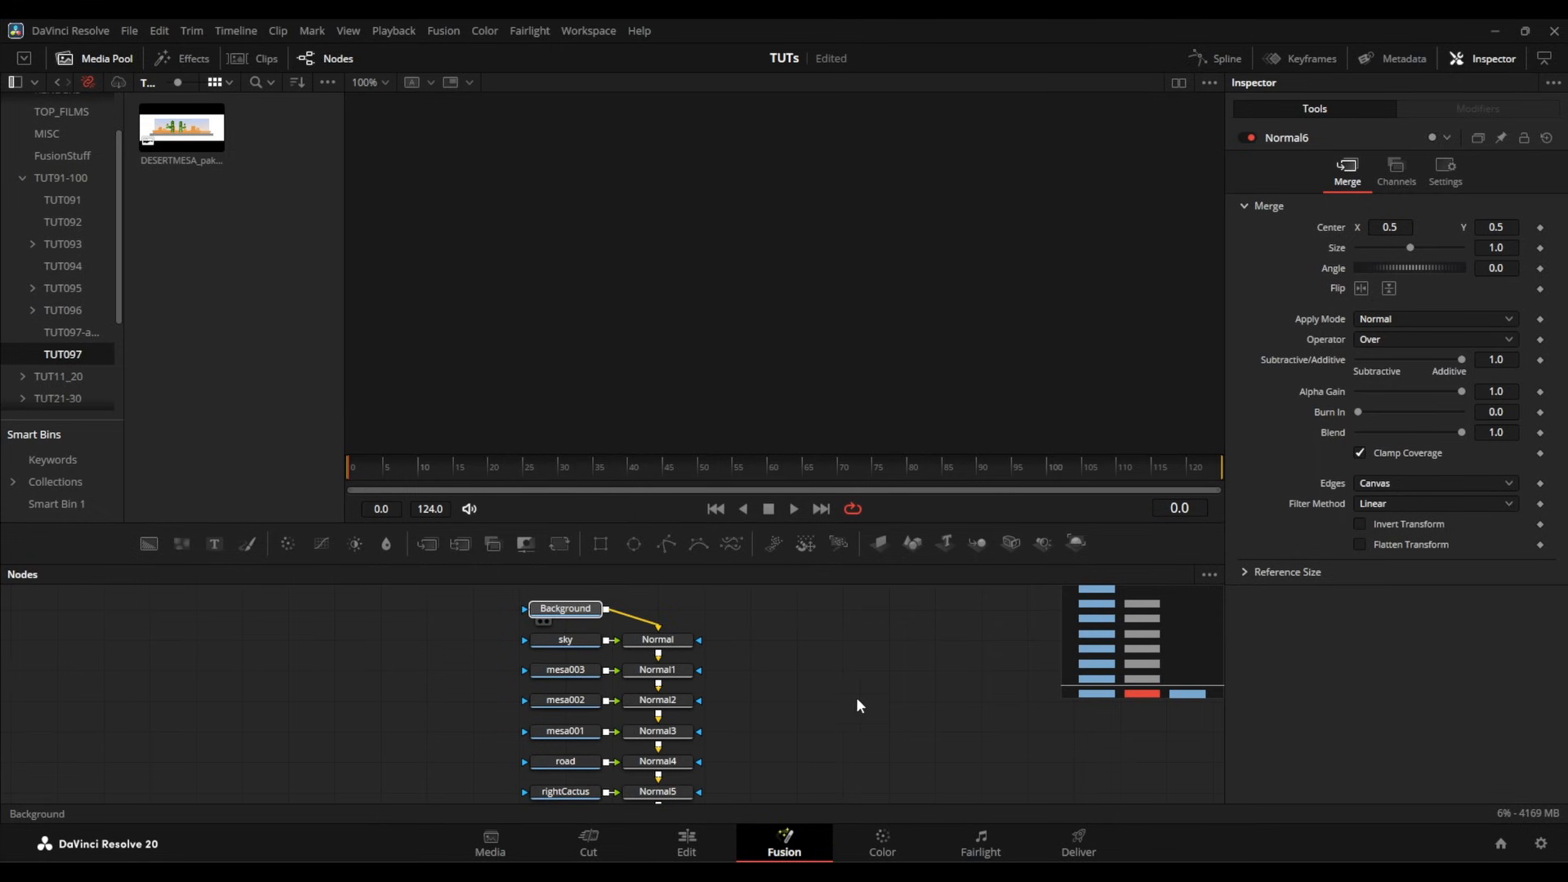
pyautogui.moveTo(575, 641); pyautogui.dragTo(686, 373)
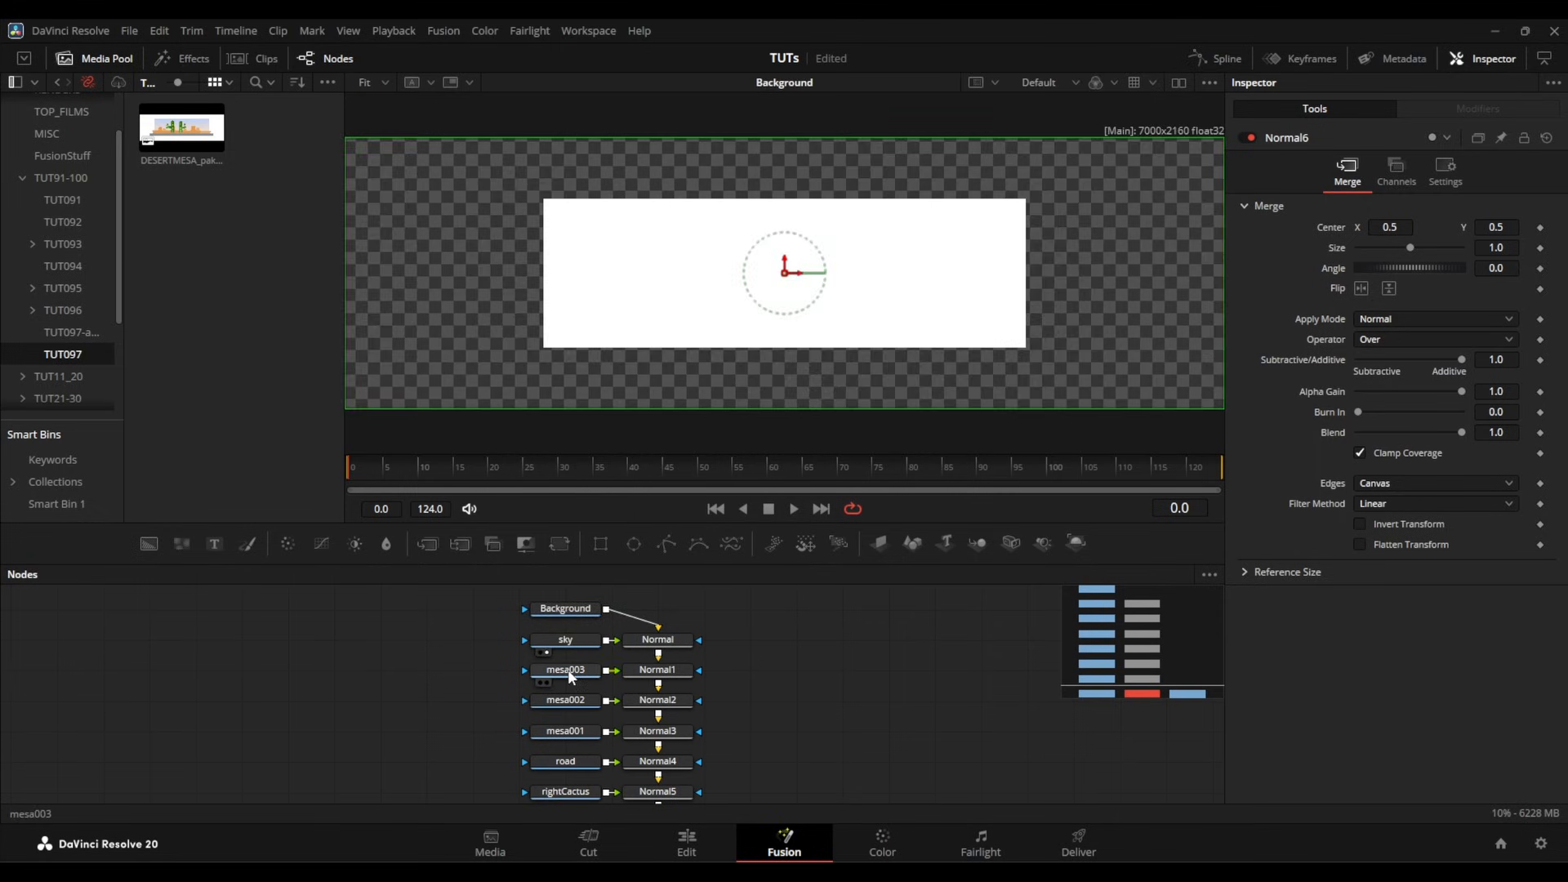
pyautogui.moveTo(575, 642); pyautogui.dragTo(707, 363)
pyautogui.moveTo(569, 702); pyautogui.dragTo(694, 376)
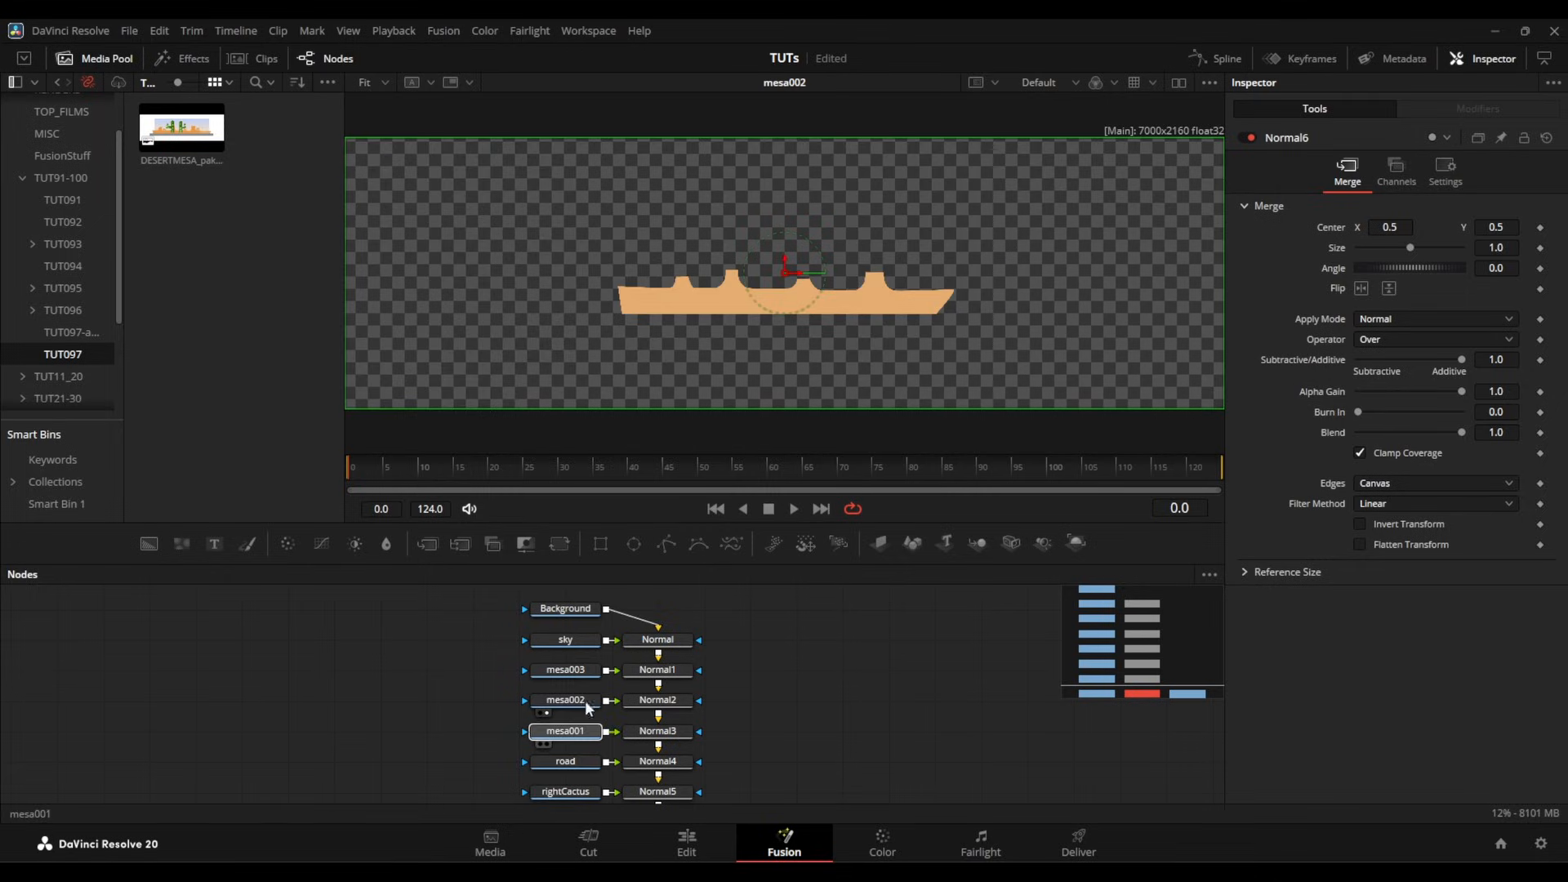
pyautogui.press('1')
pyautogui.press('1')
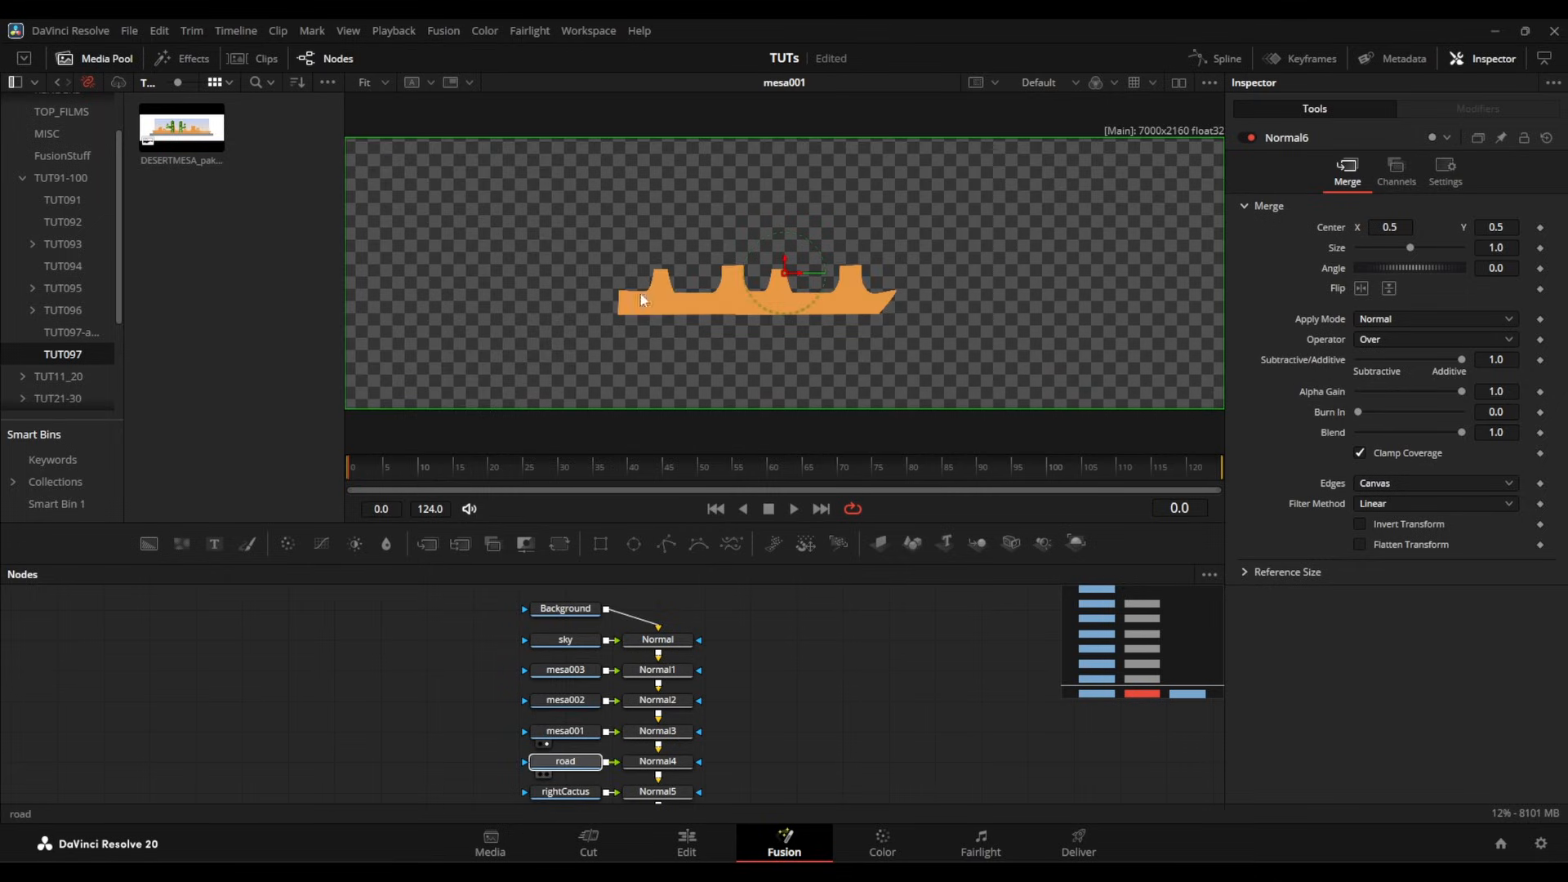
pyautogui.moveTo(562, 792); pyautogui.dragTo(608, 329)
pyautogui.moveTo(478, 735); pyautogui.dragTo(494, 651)
pyautogui.moveTo(588, 685); pyautogui.dragTo(641, 359)
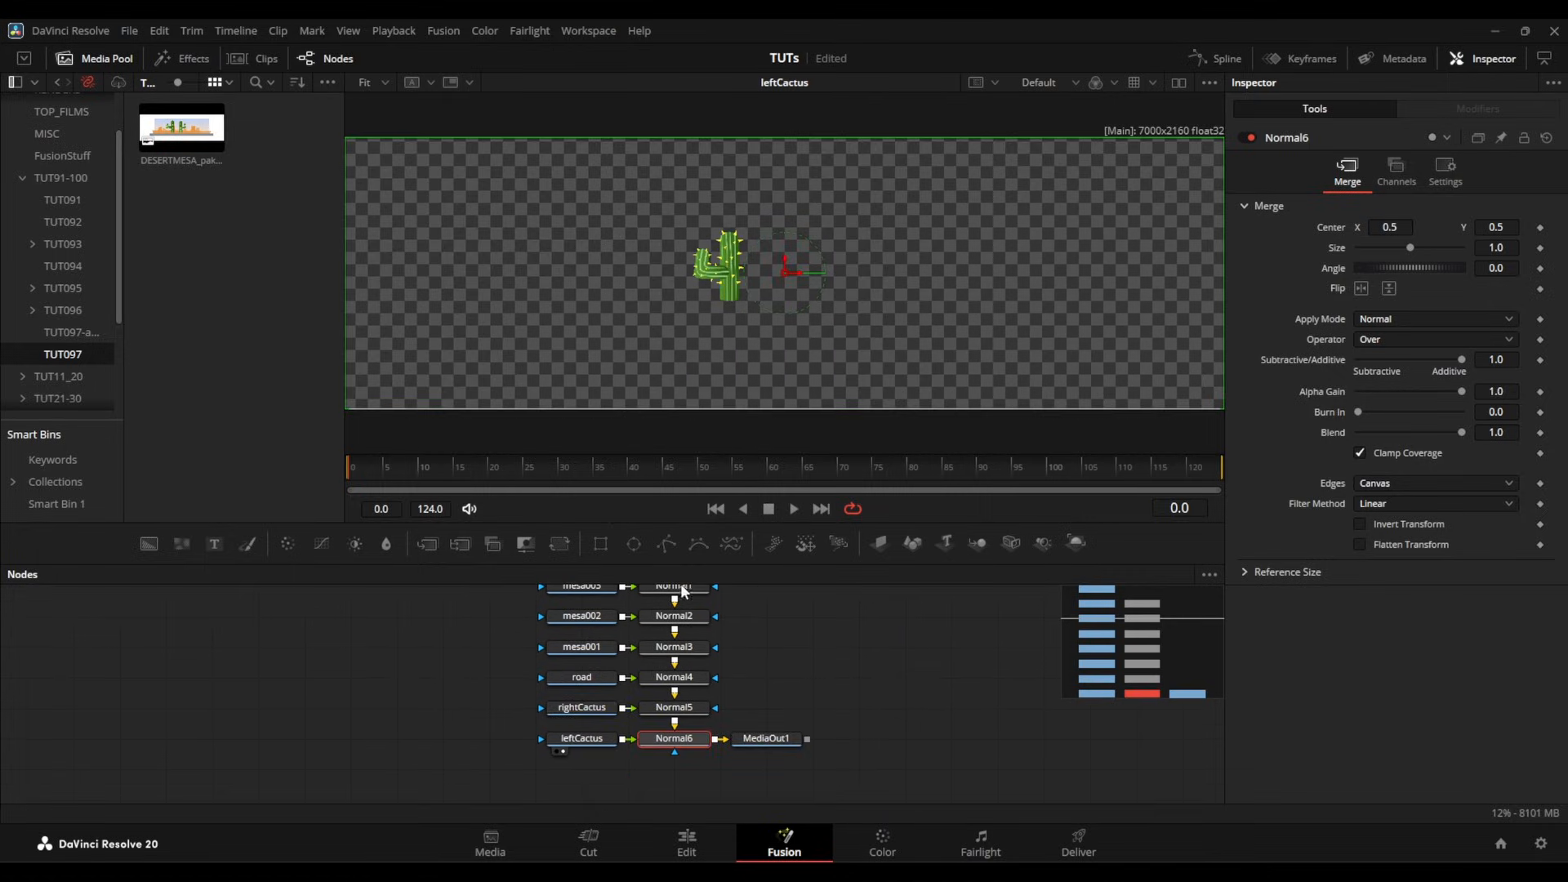
pyautogui.moveTo(758, 738); pyautogui.dragTo(901, 388)
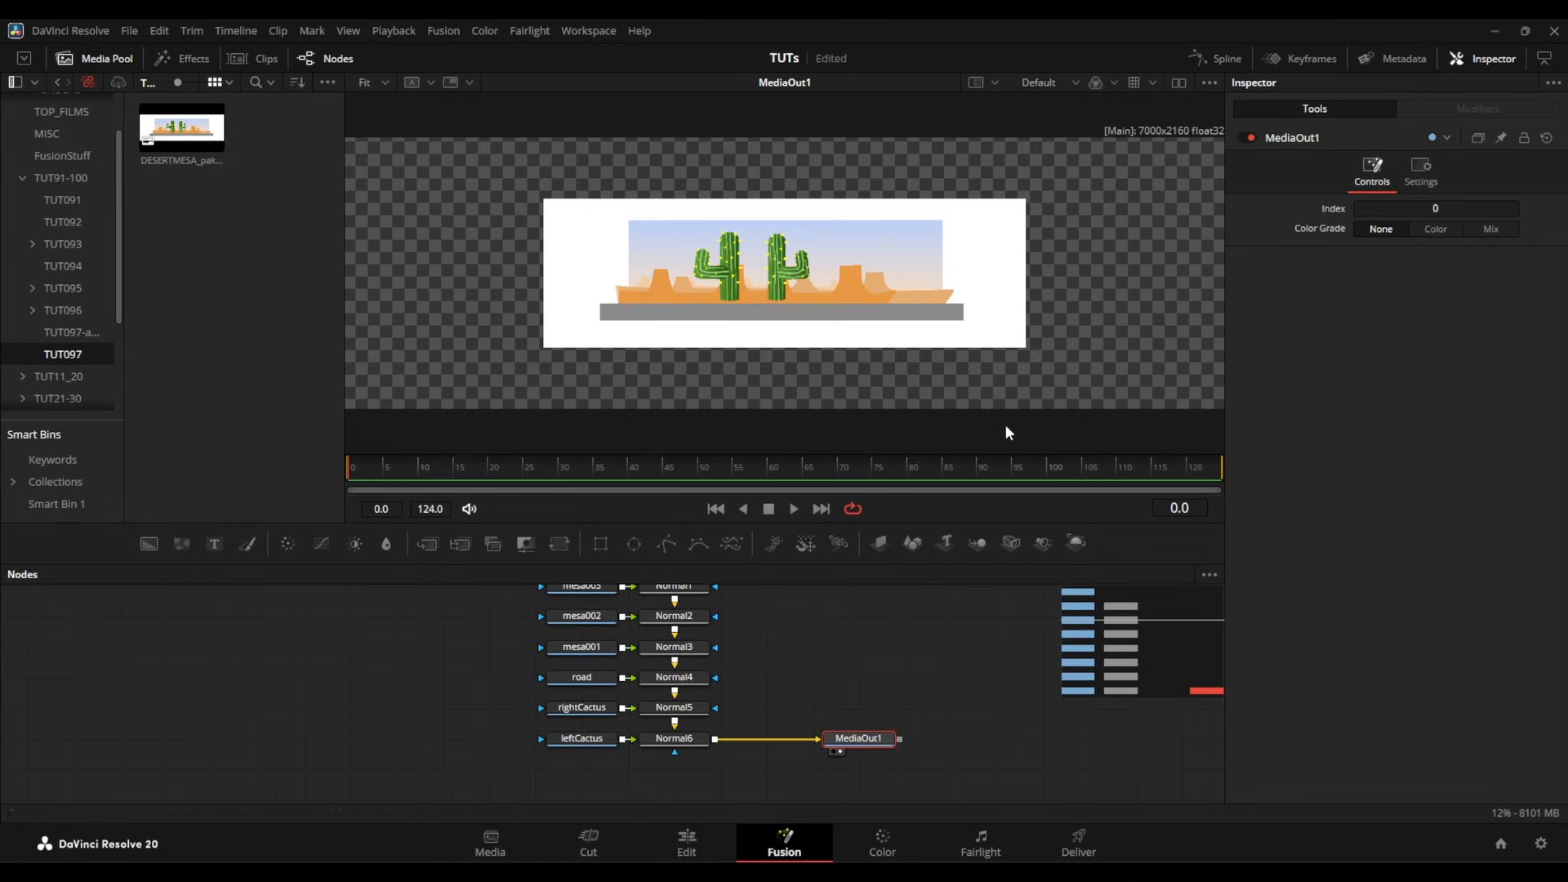
# Step: Move the imported Background layer node directly above the first merge node, Normal, and inspect the settings of both nodes
pyautogui.scroll(3, 511, 732)
pyautogui.moveTo(501, 696); pyautogui.dragTo(454, 670)
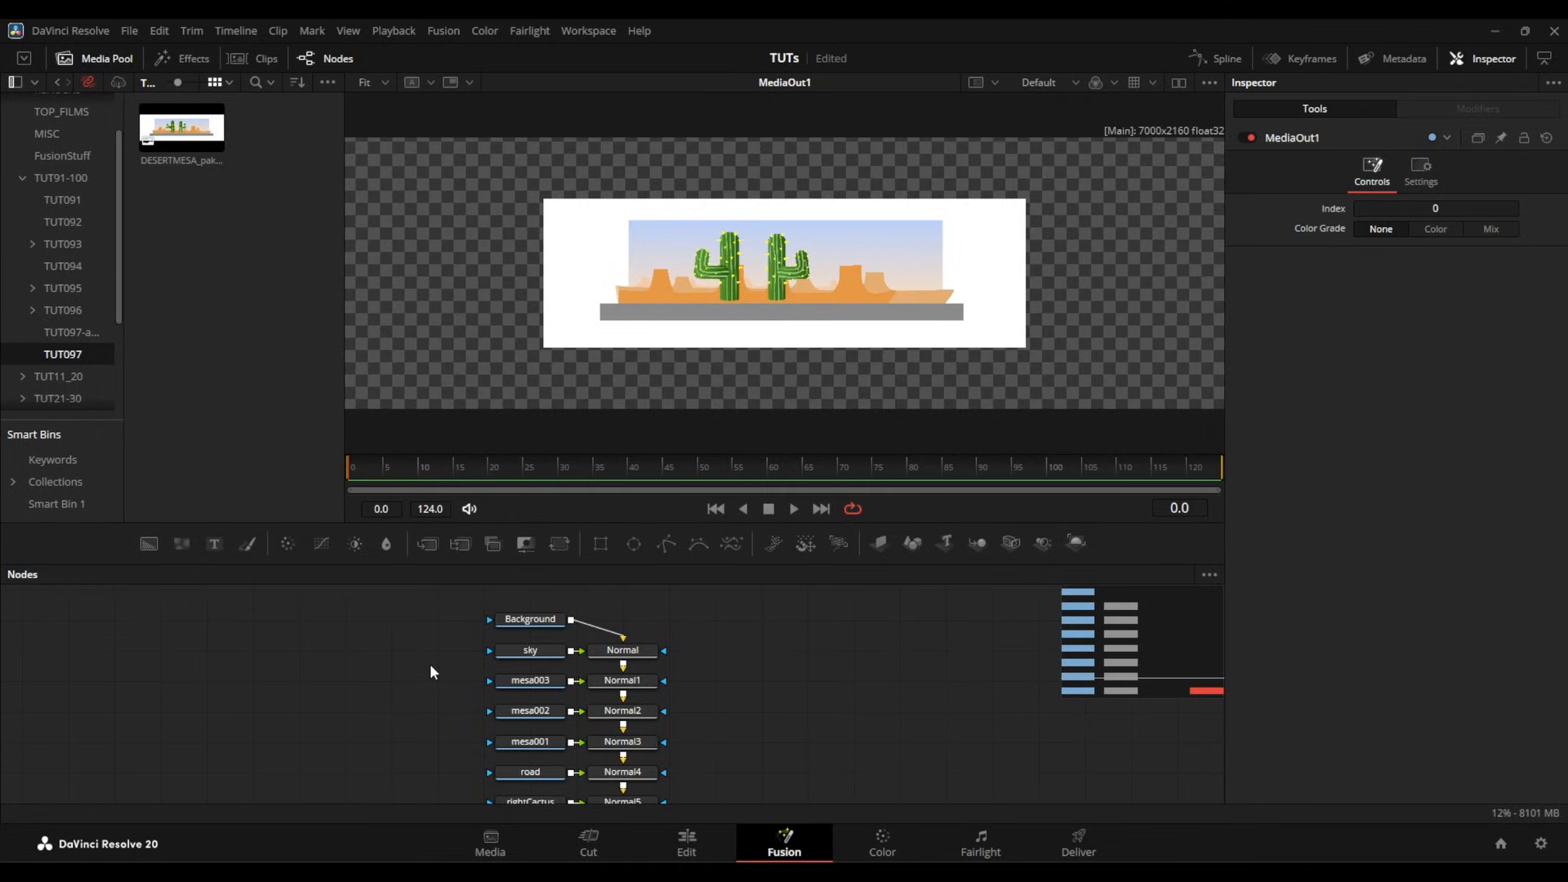
pyautogui.scroll(3, 431, 650)
pyautogui.moveTo(530, 682); pyautogui.dragTo(609, 624)
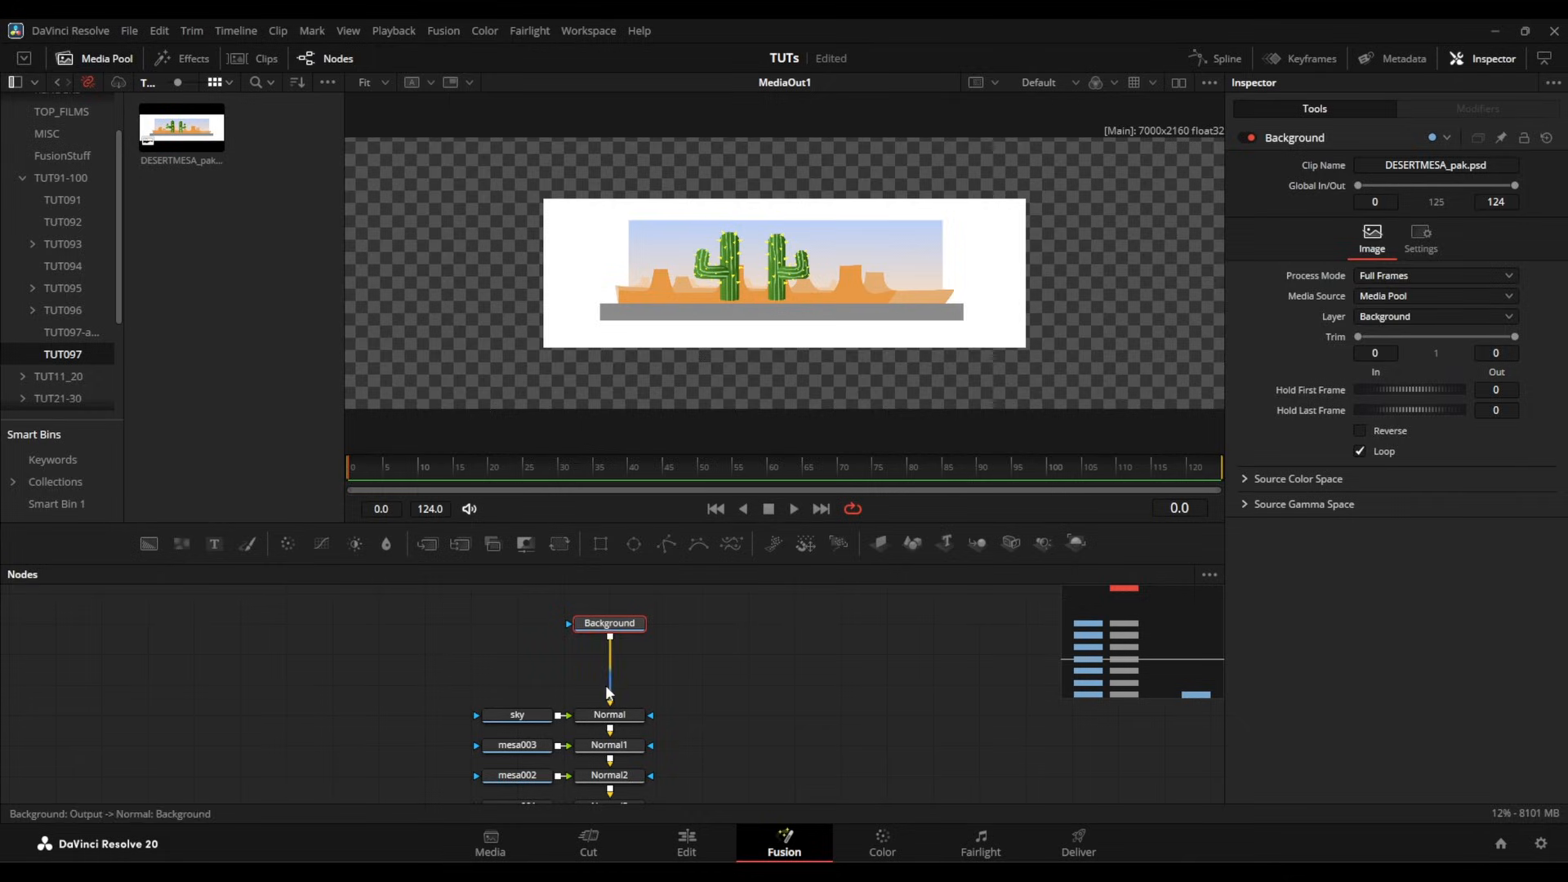
pyautogui.click(407, 690)
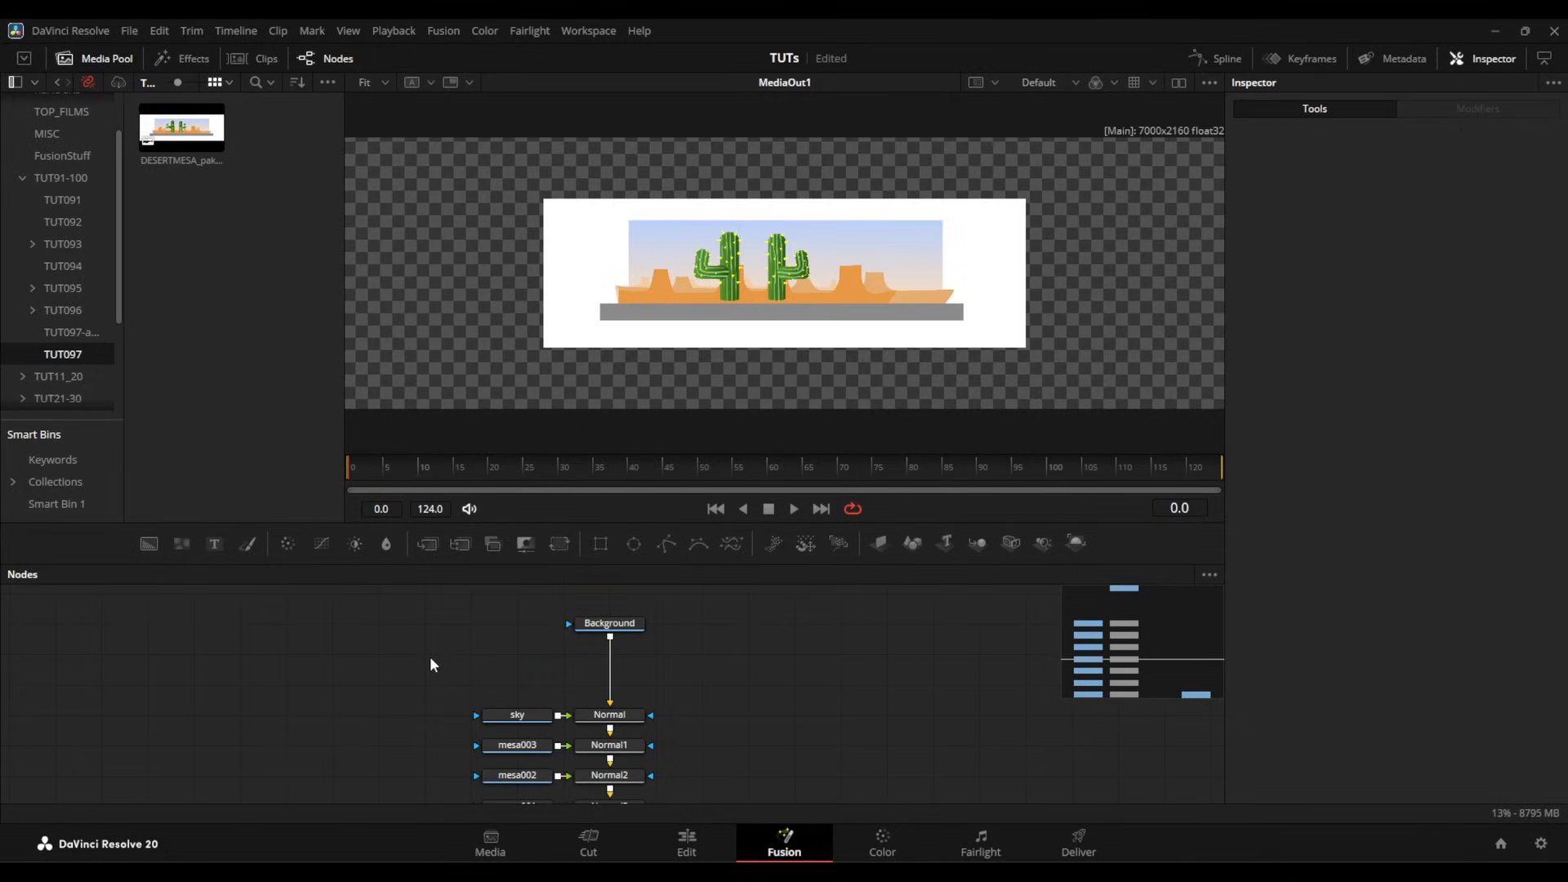
pyautogui.click(580, 628)
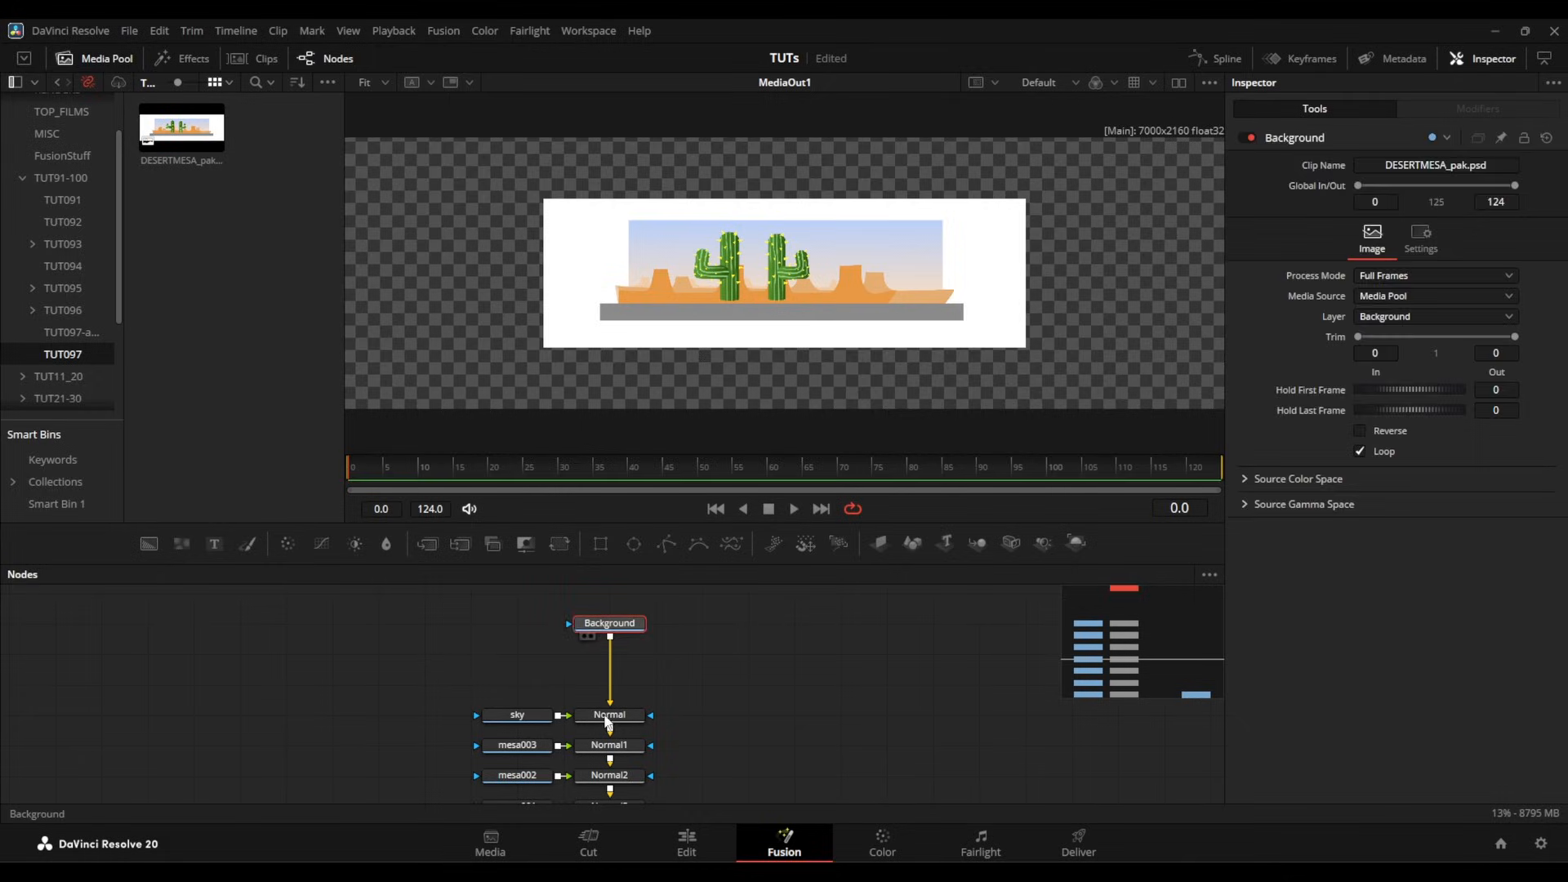
pyautogui.click(602, 719)
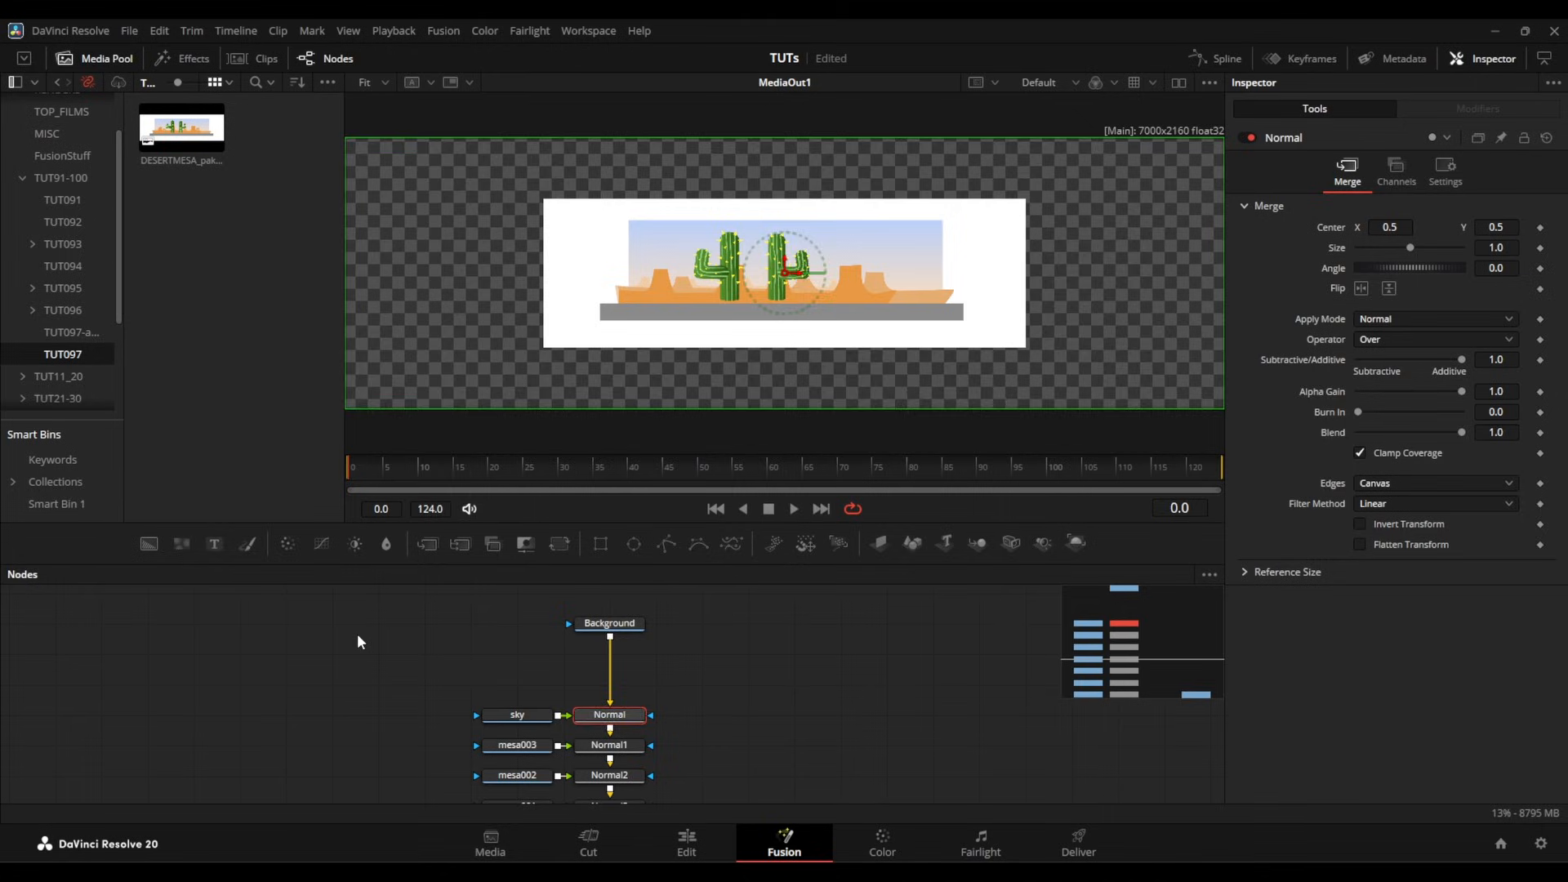
# Step: Add a new Background node and connect its output to the Normal merge's background input in place of the PSD's Background layer
pyautogui.click(147, 543)
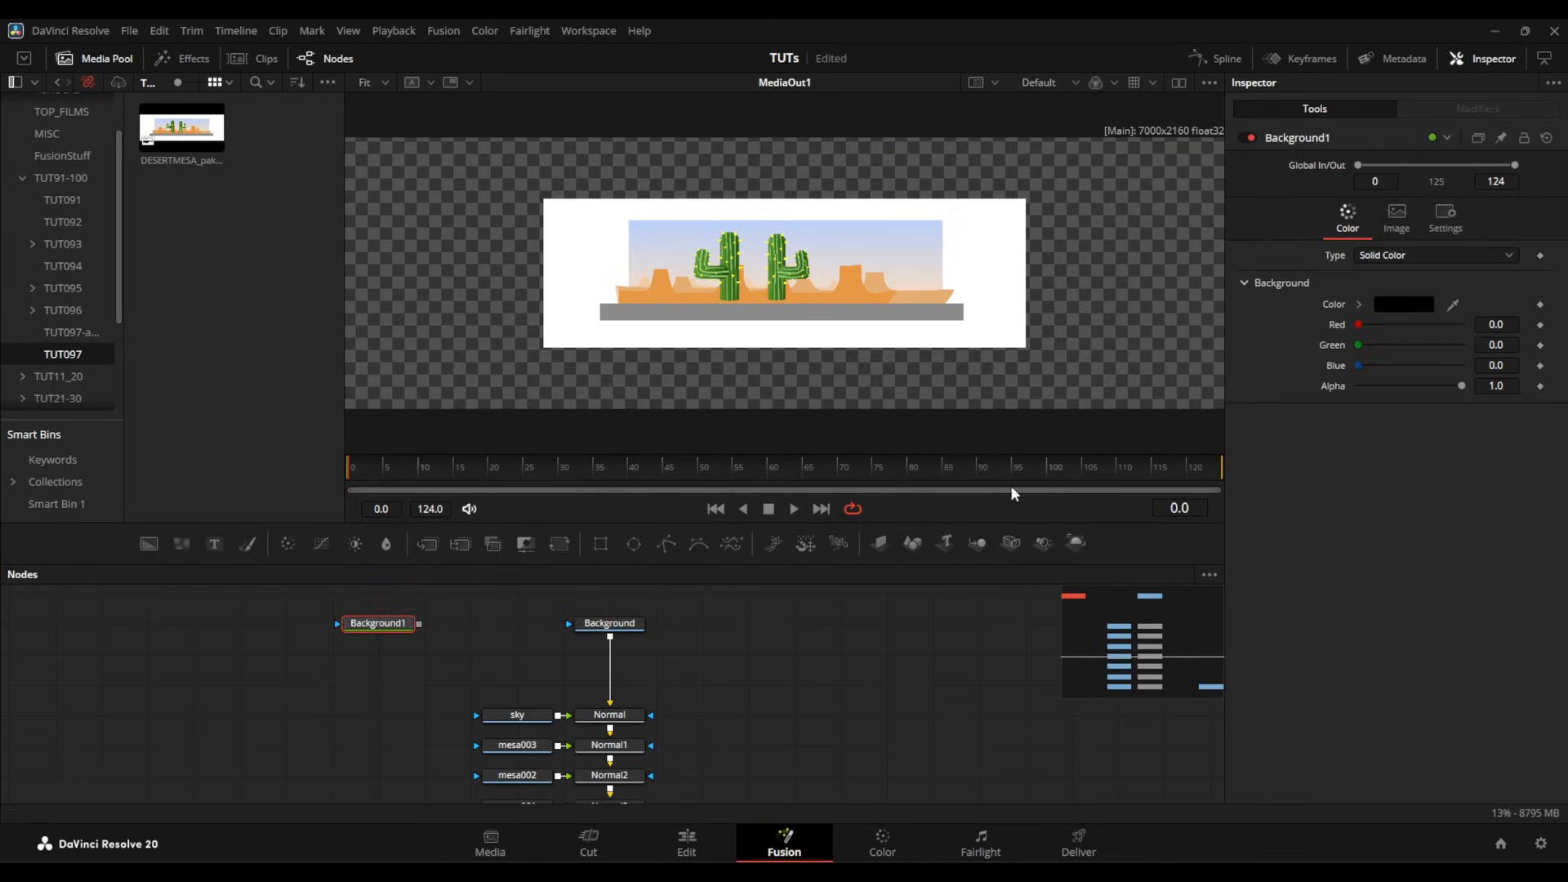
pyautogui.click(1446, 218)
pyautogui.click(1397, 217)
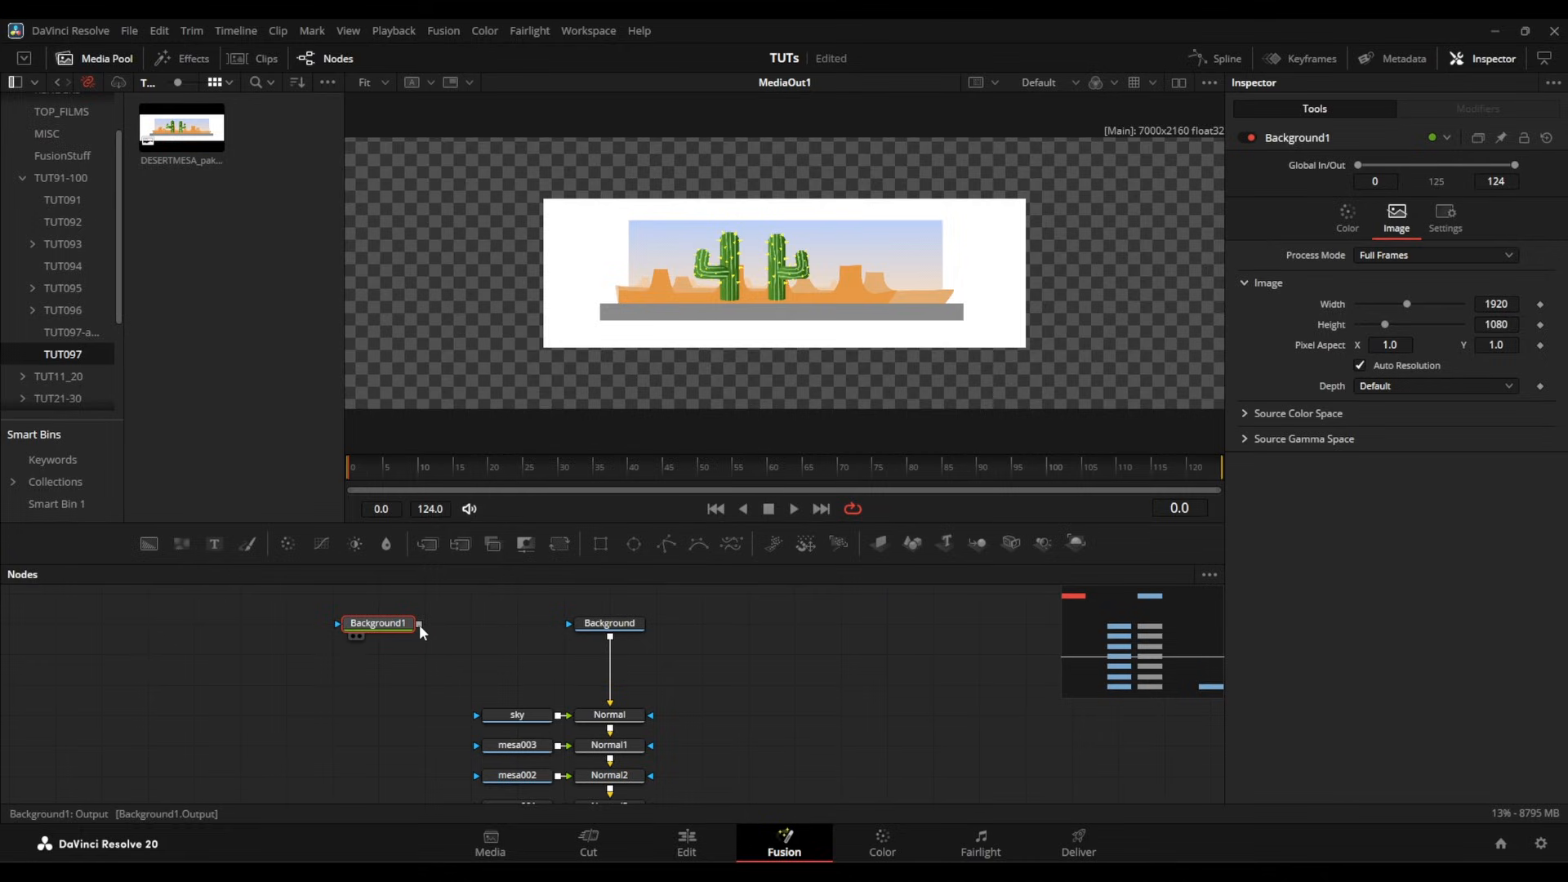
pyautogui.moveTo(419, 624); pyautogui.dragTo(611, 707)
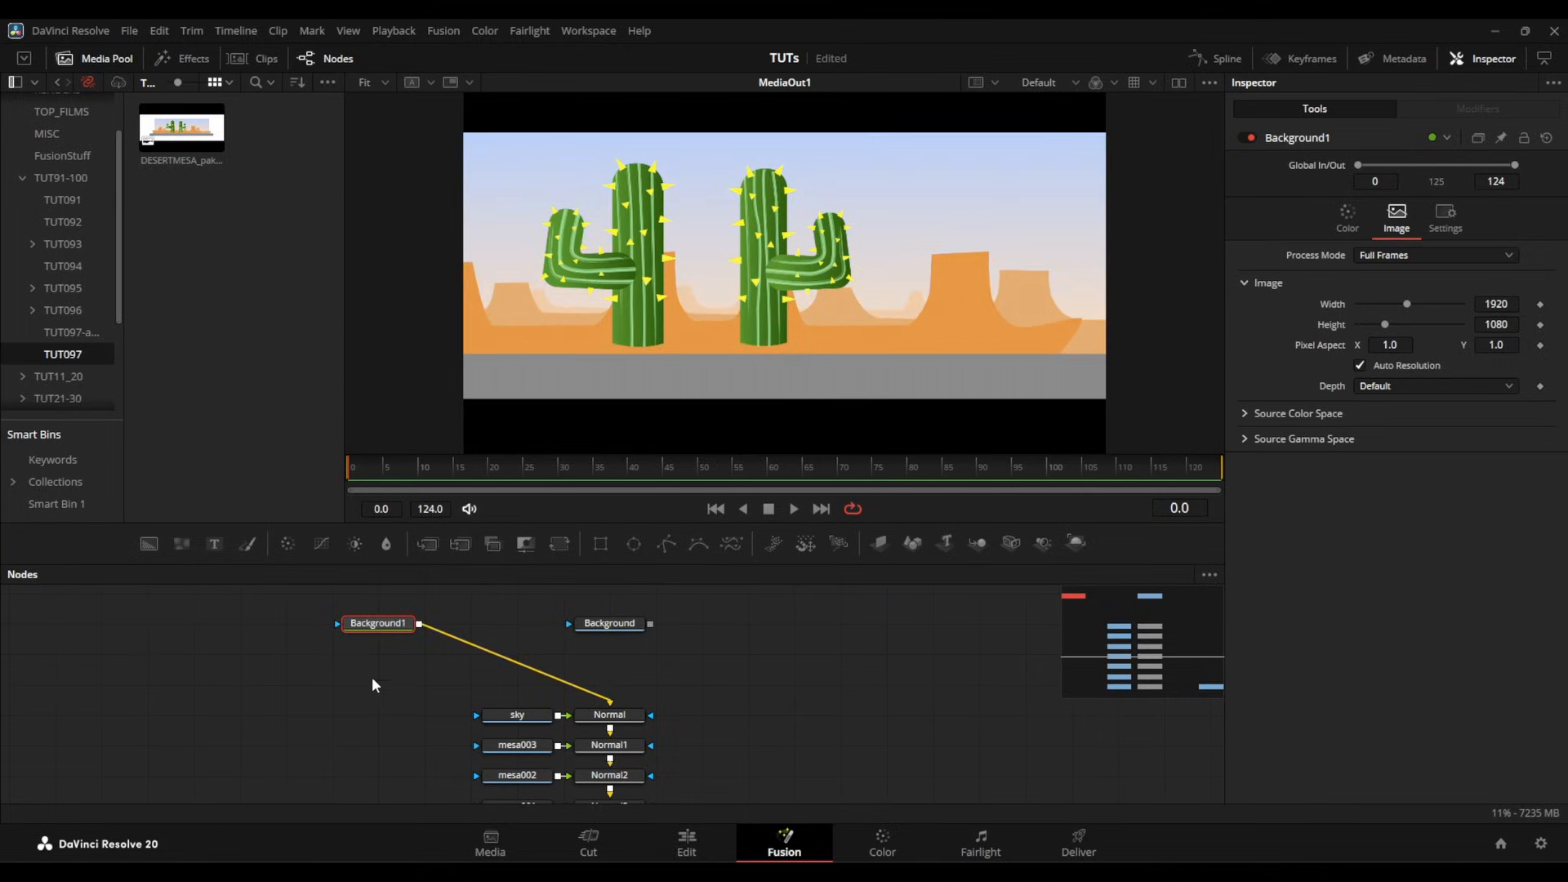
# Step: Delete the disconnected PSD Background layer node, and place the new Background1 node close above the Normal merge
pyautogui.moveTo(364, 625)
pyautogui.mouseDown()
pyautogui.moveTo(585, 656)
pyautogui.moveTo(364, 625)
pyautogui.mouseUp()
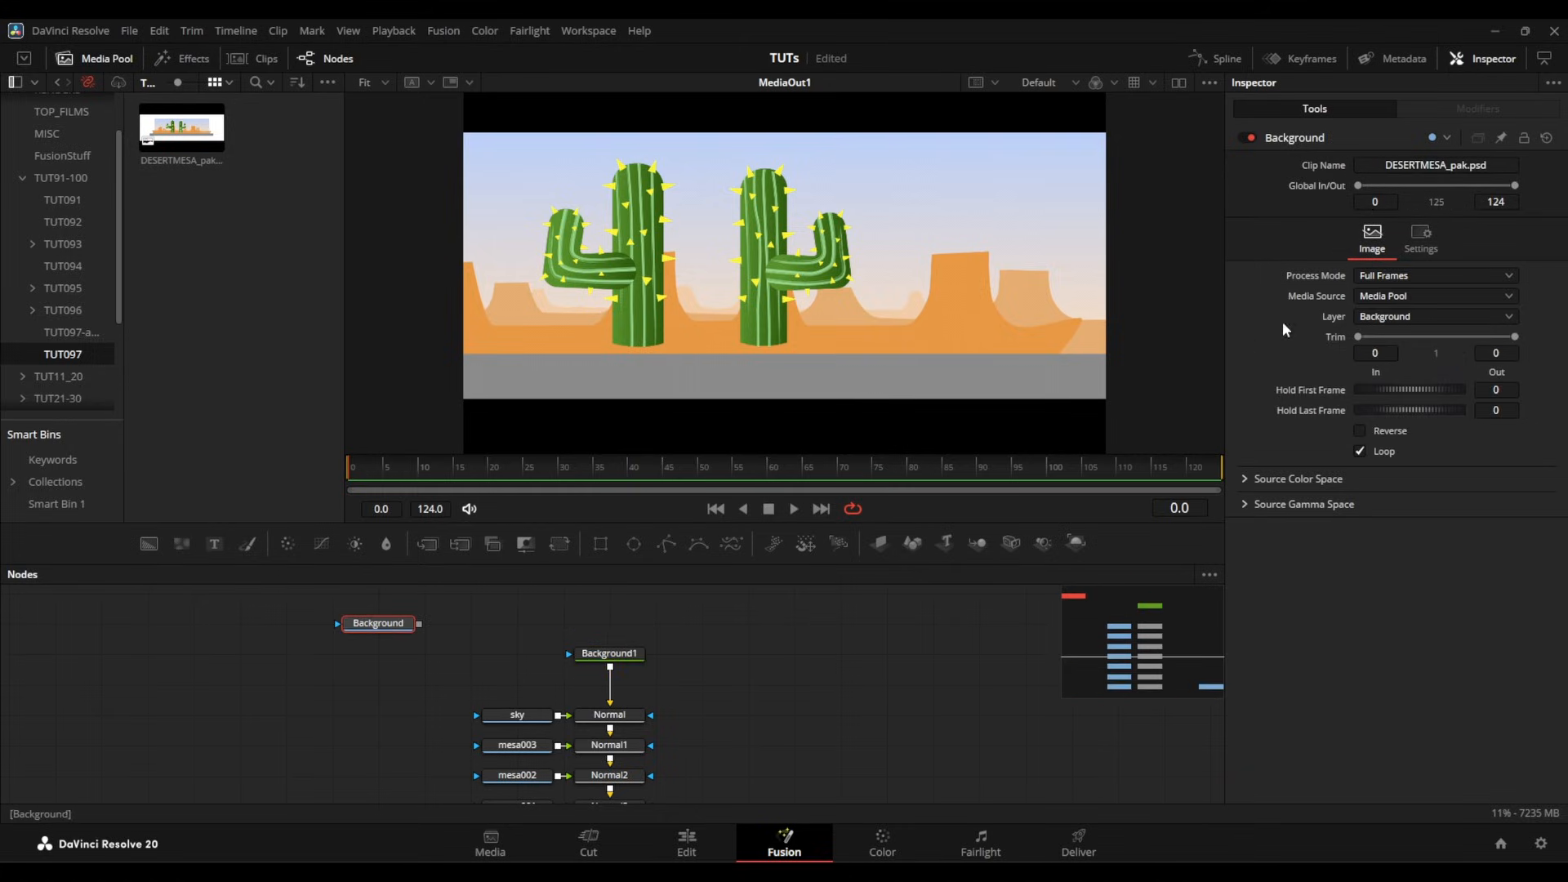
pyautogui.click(1420, 253)
pyautogui.click(1373, 244)
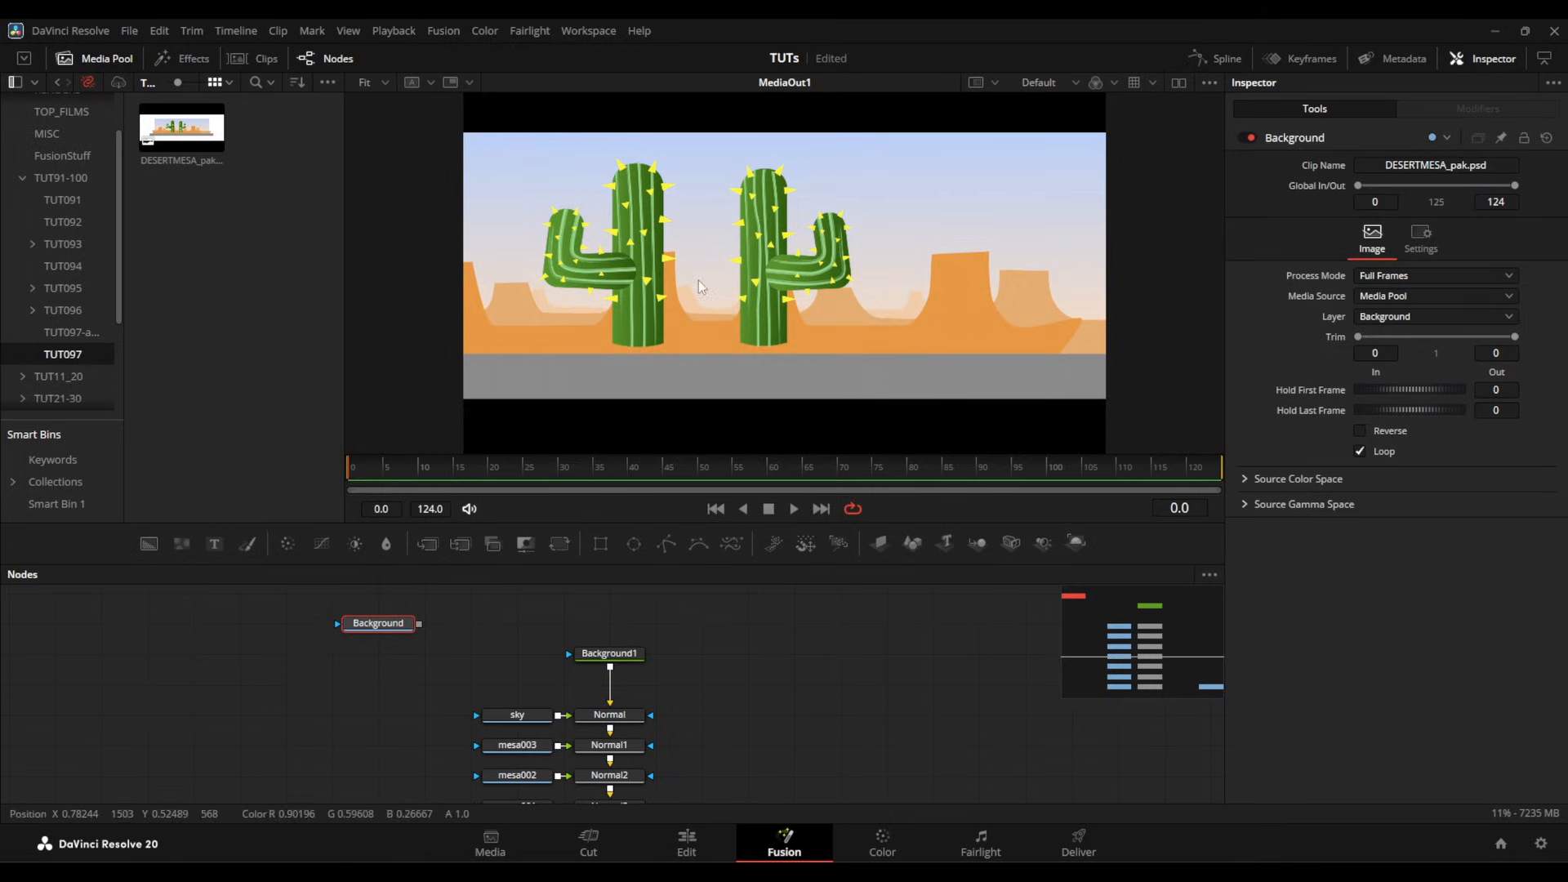
pyautogui.press('Delete')
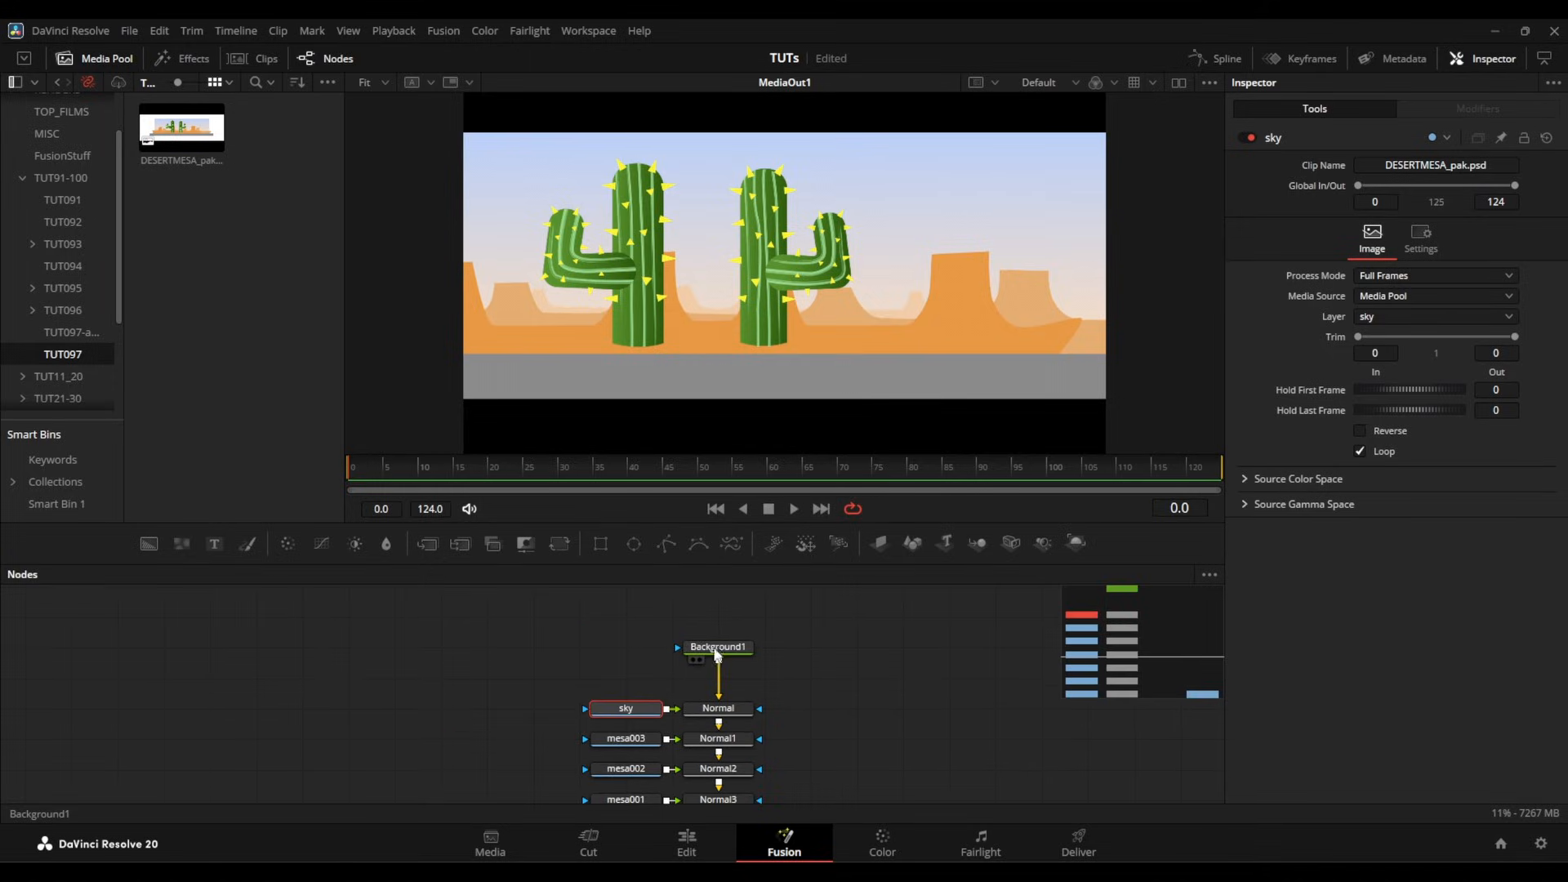
pyautogui.moveTo(716, 650); pyautogui.dragTo(716, 681)
pyautogui.moveTo(614, 698); pyautogui.dragTo(547, 660)
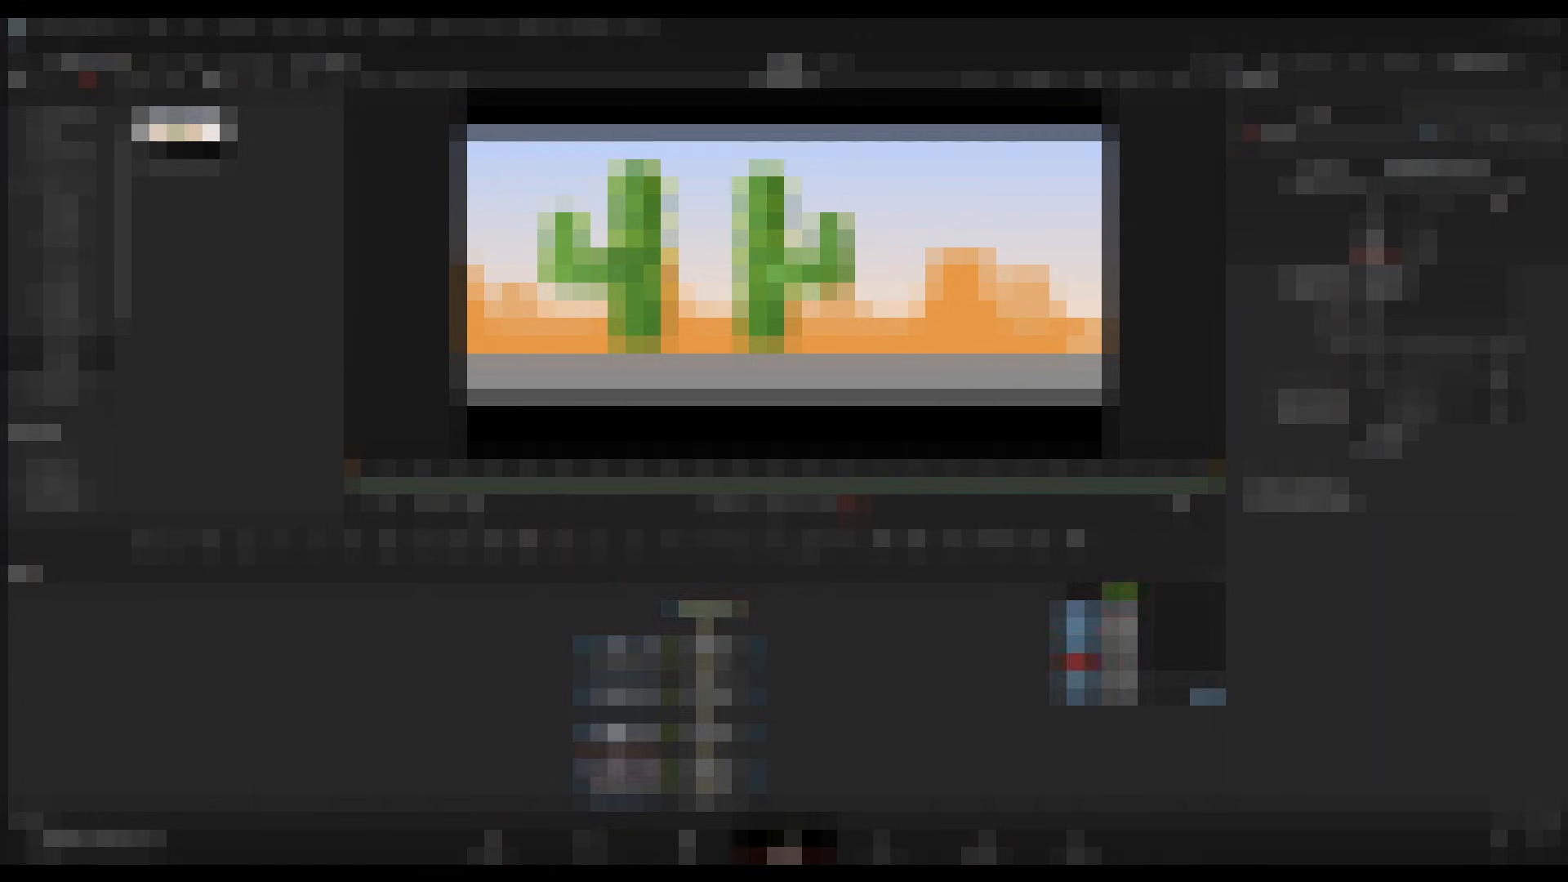